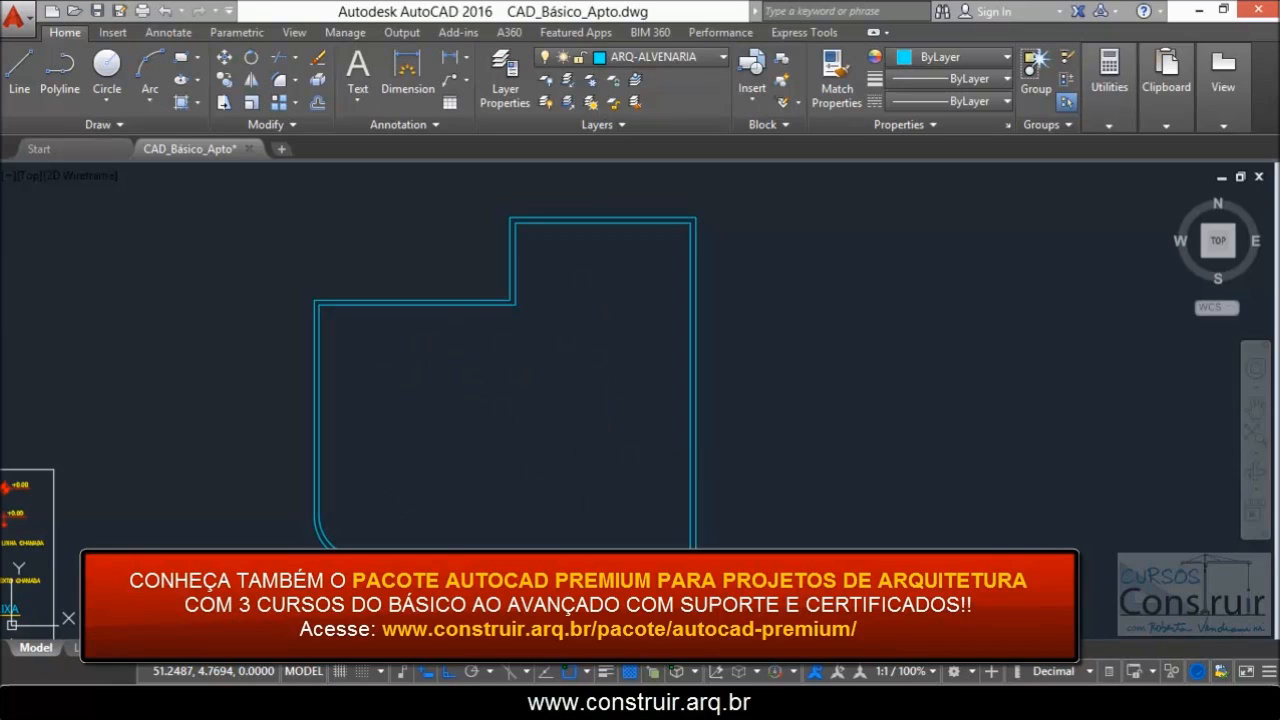
- Switch to the apartment plan PDF in Acrobat Reader, set its zoom to 100%, and examine the dimensions around Dormitório 01 and 02
key("alt+Tab")
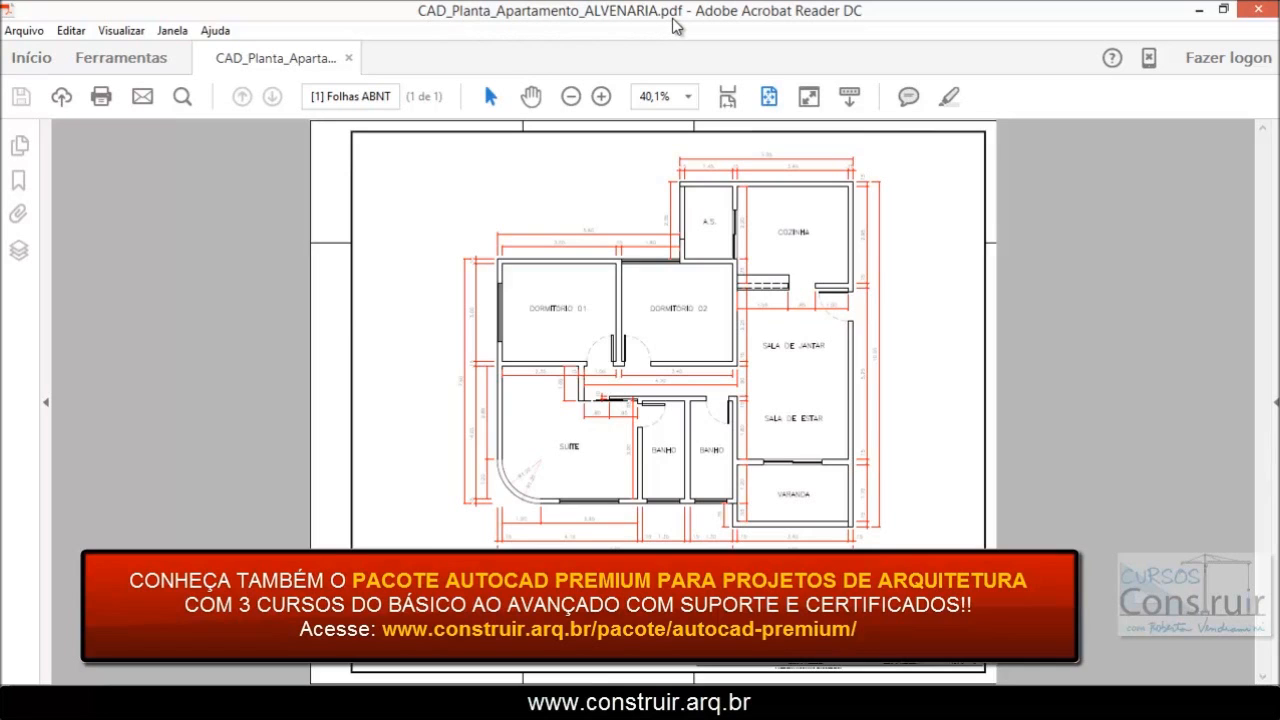
left_click(688, 96)
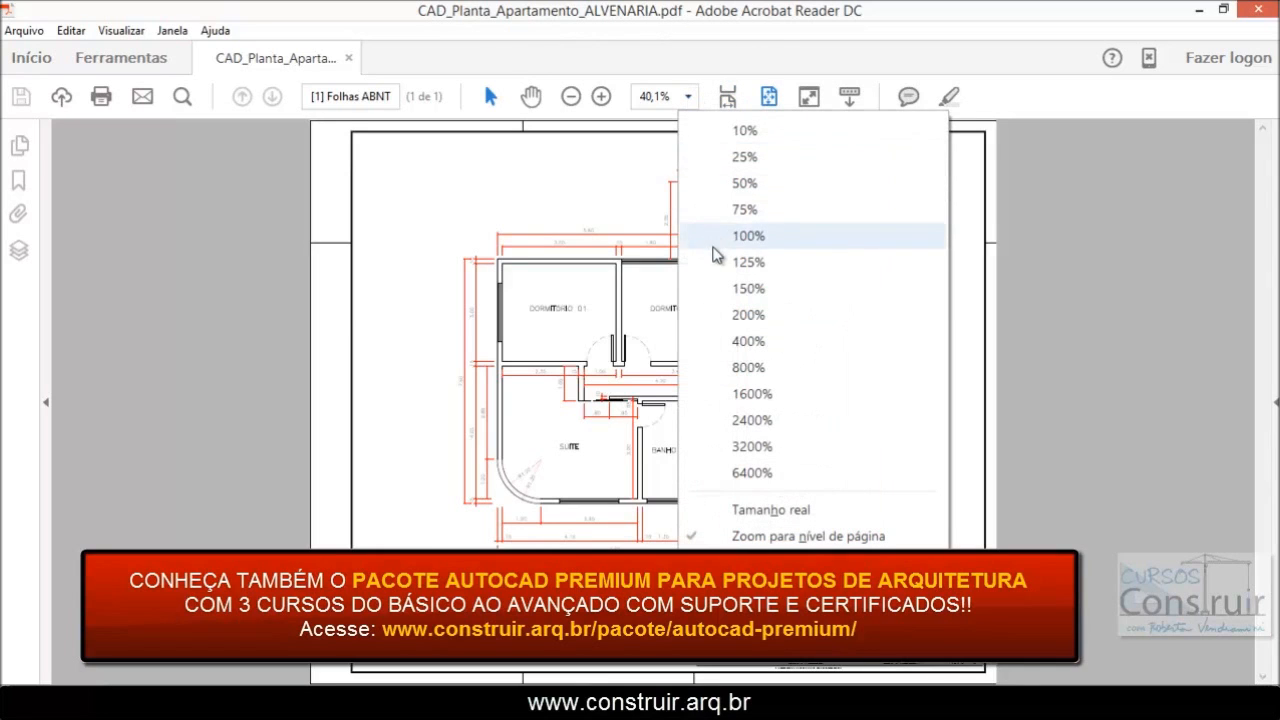
left_click(738, 236)
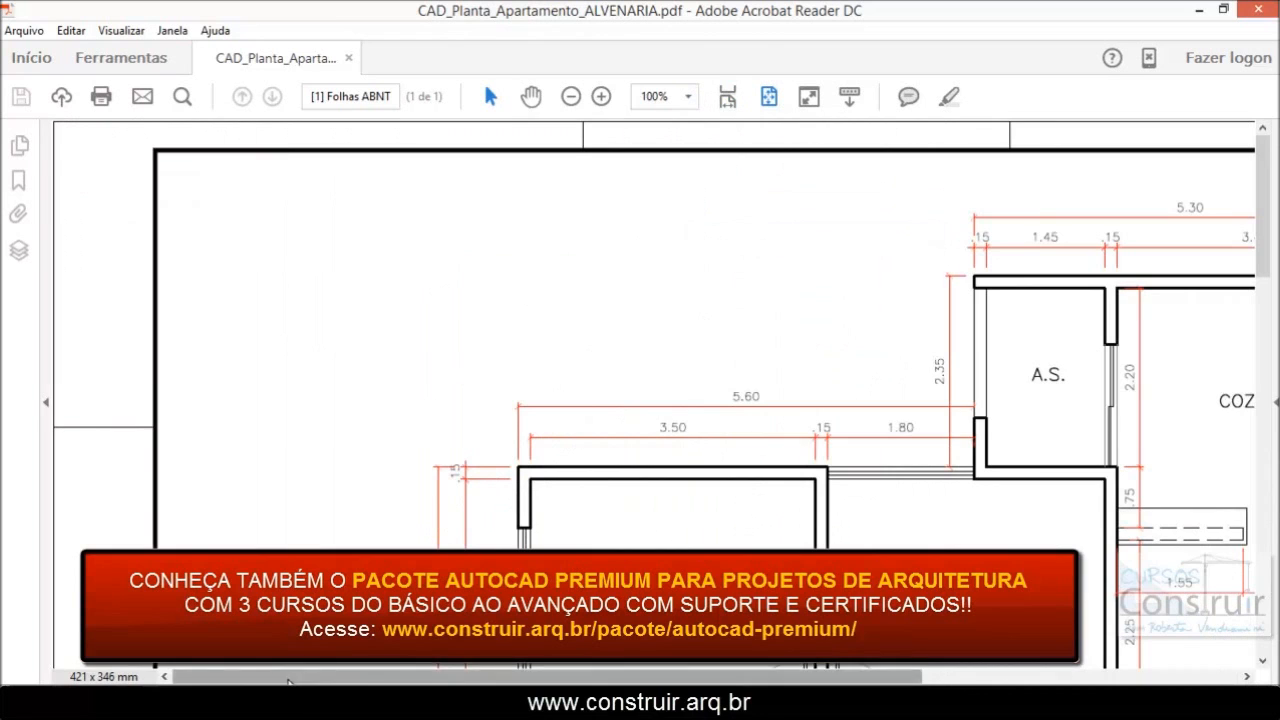
scroll(666, 404, "right", 3)
scroll(666, 404, "down", 1)
scroll(600, 357, "down", 5)
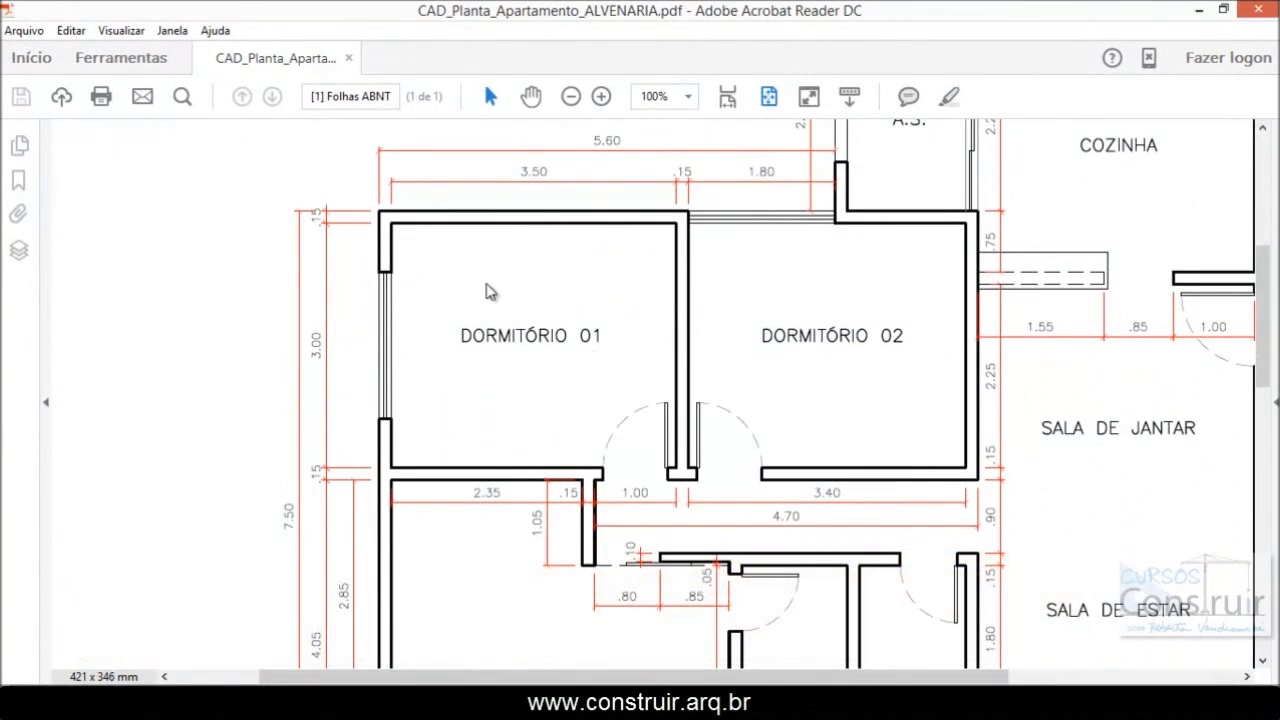
scroll(560, 311, "up", 1)
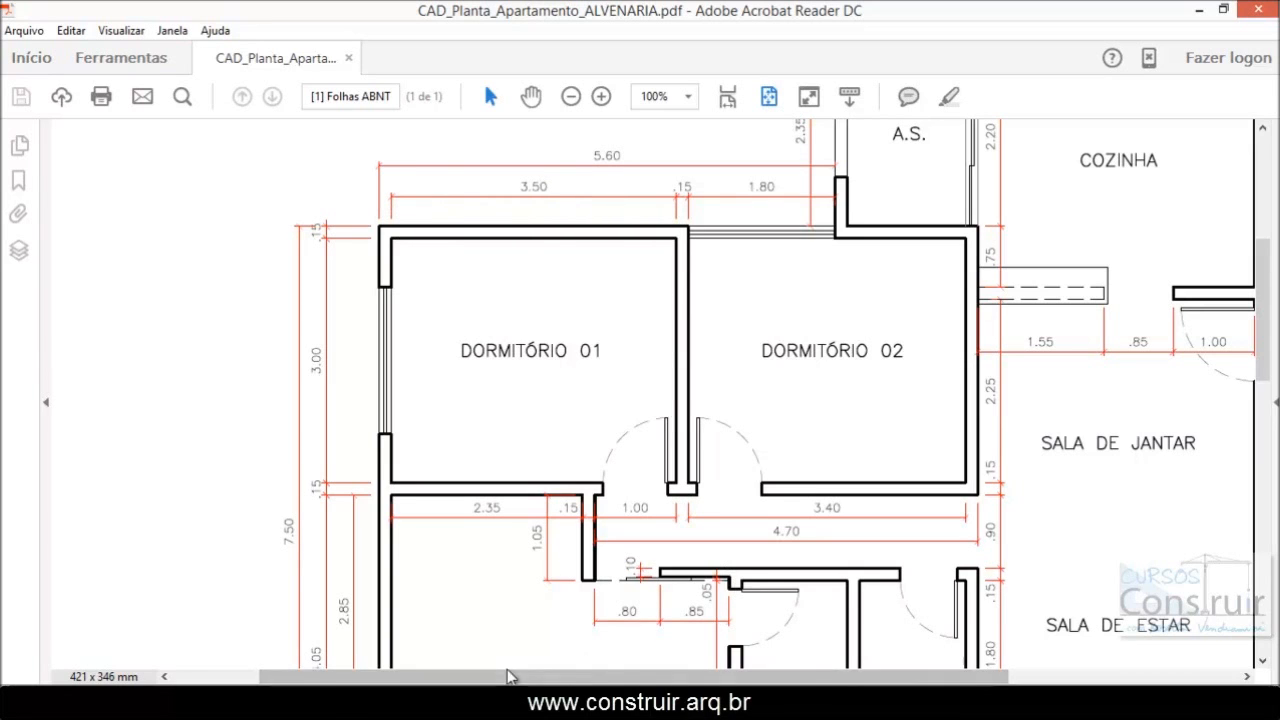
left_click_drag(509, 677, 588, 680)
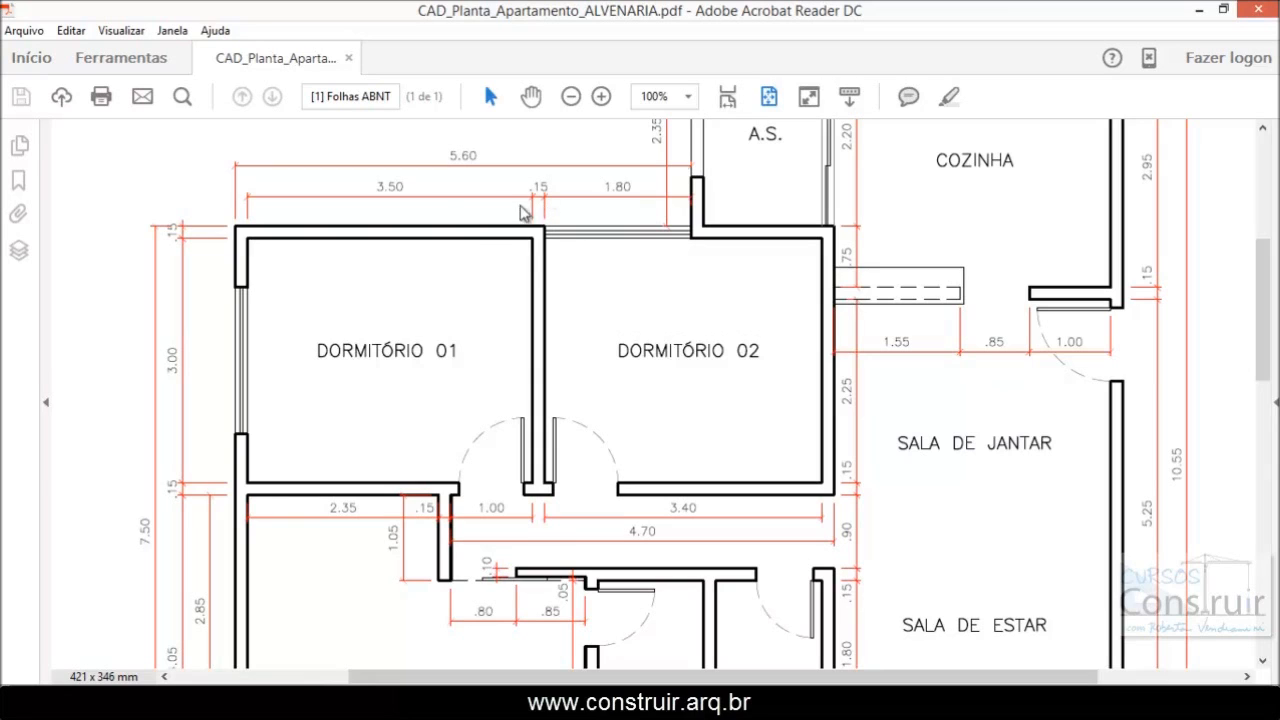
scroll(426, 309, "down", 1)
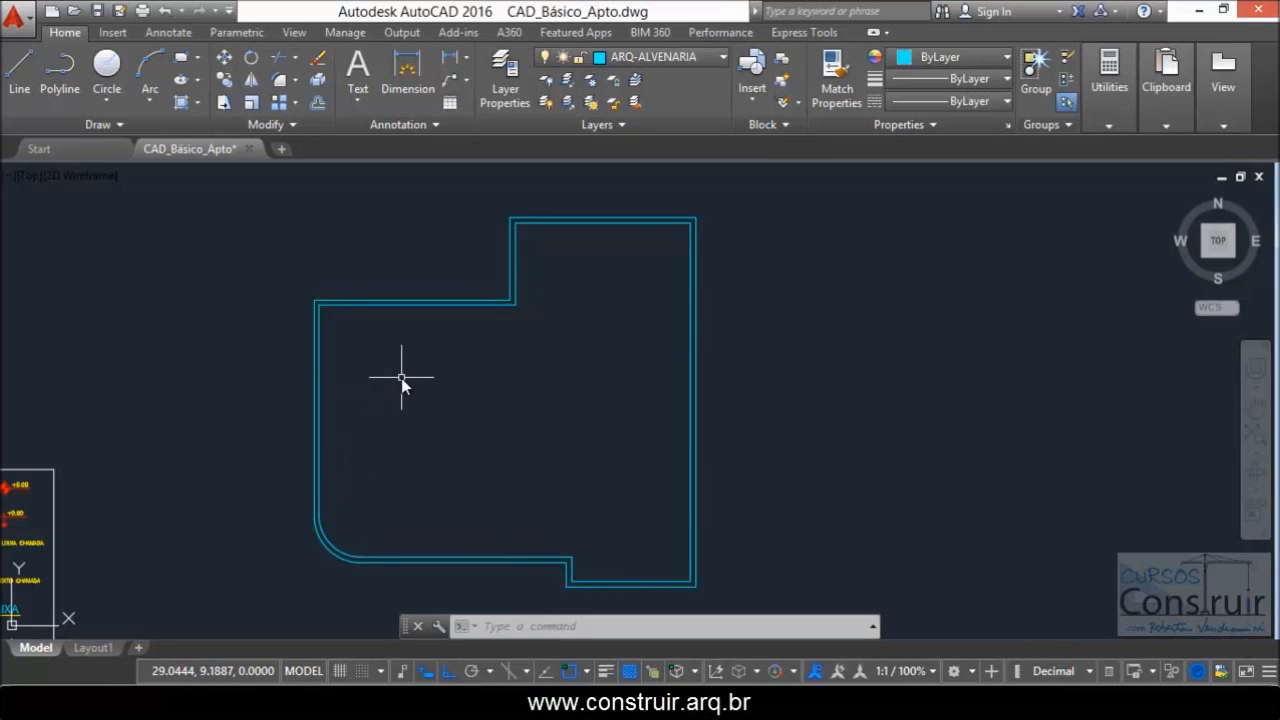
- Offset the entire inner wall polyline inward by 3.5
type("o")
key("Return")
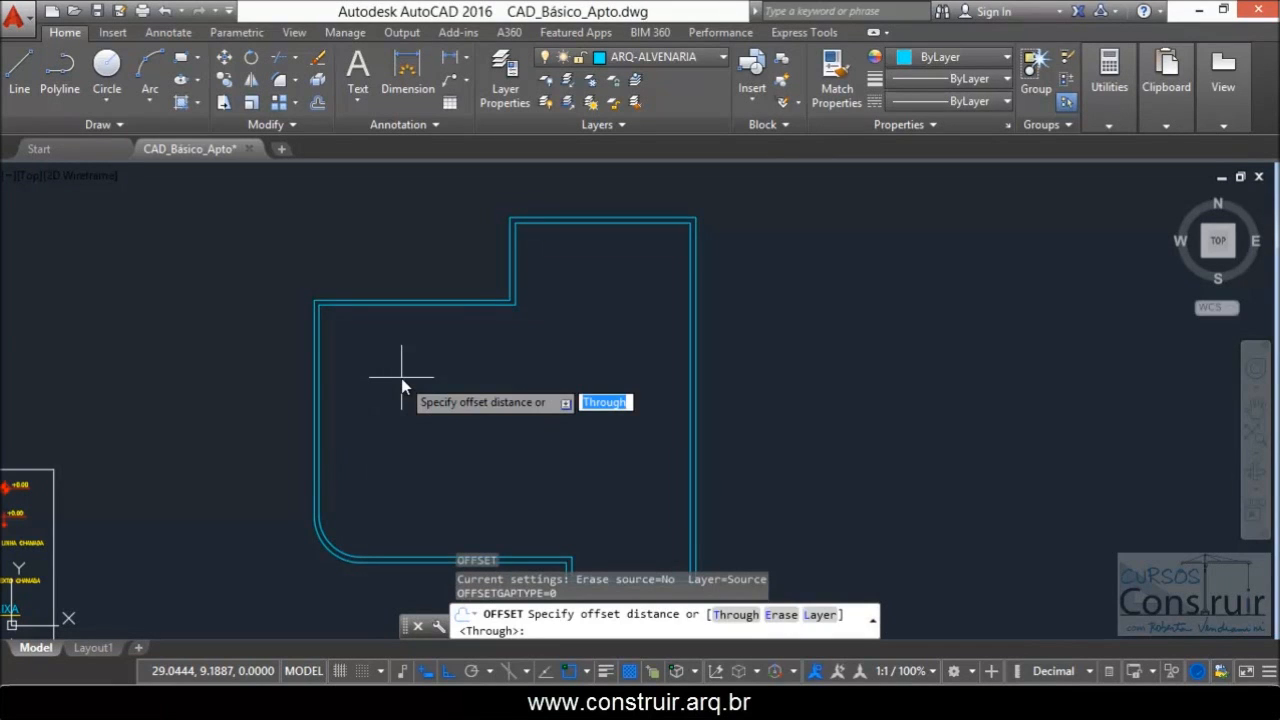
type("3.5")
key("Return")
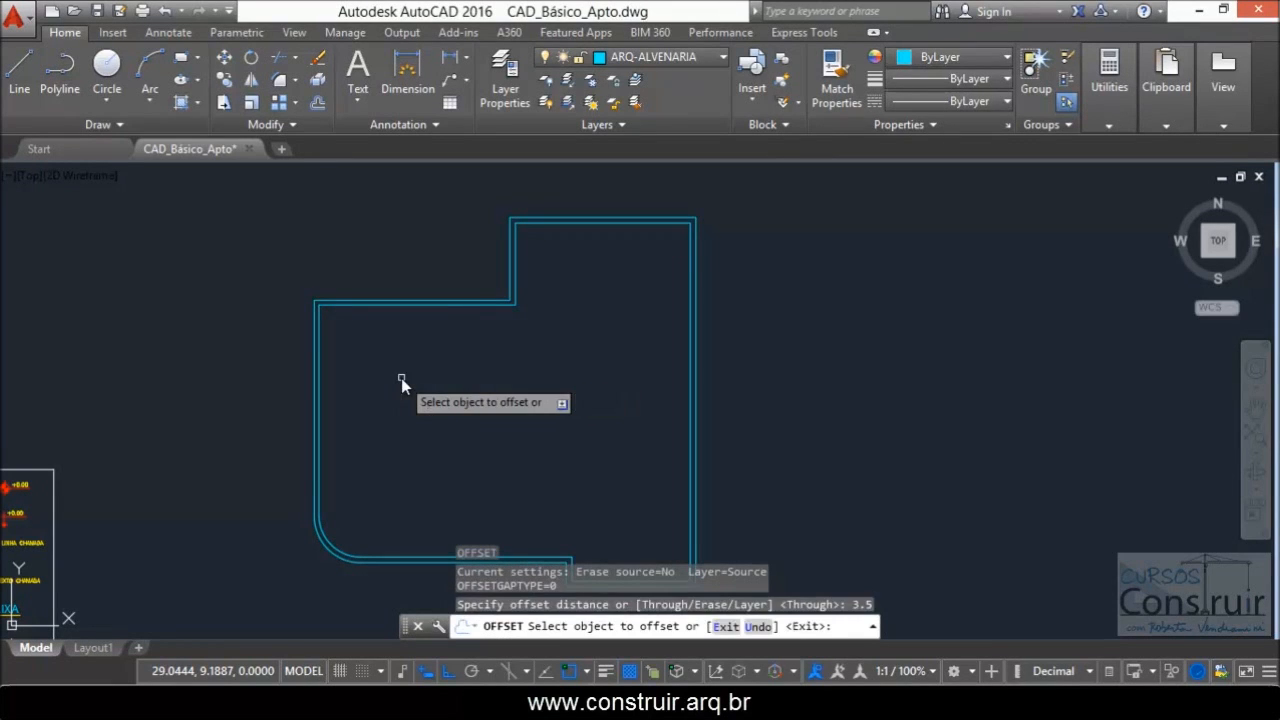
left_click(320, 362)
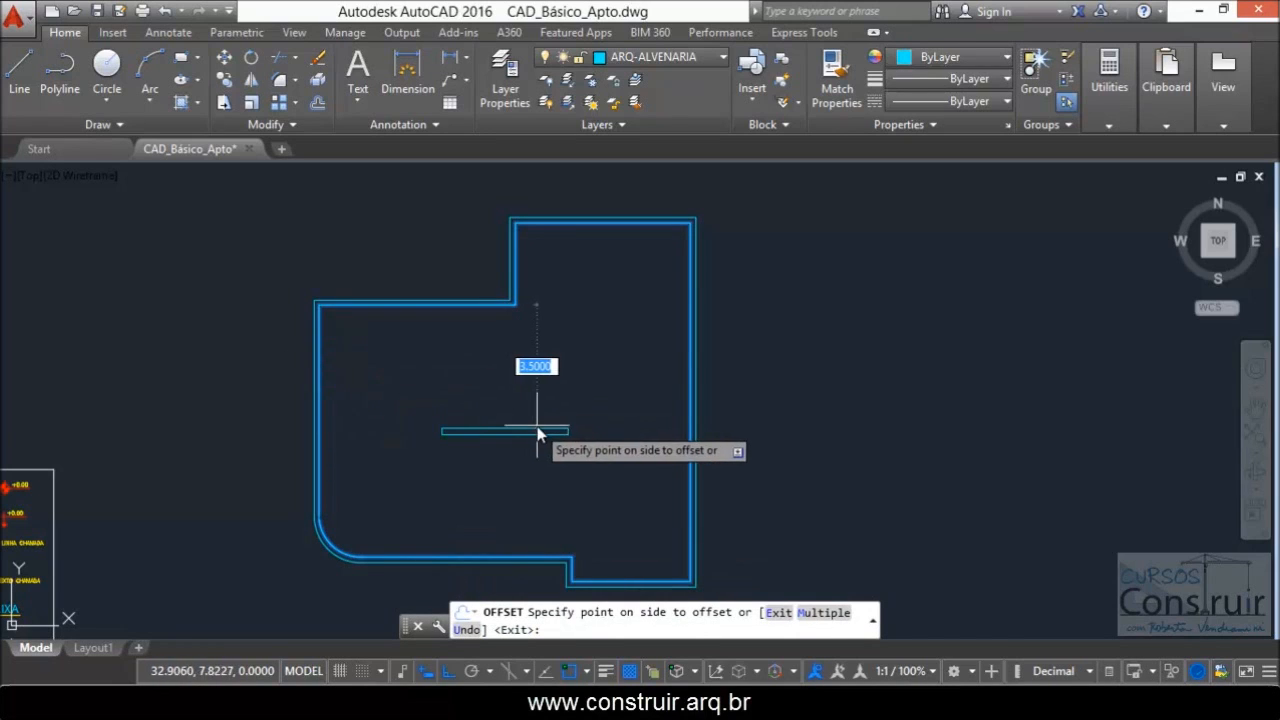
scroll(529, 434, "up", 2)
left_click(498, 456)
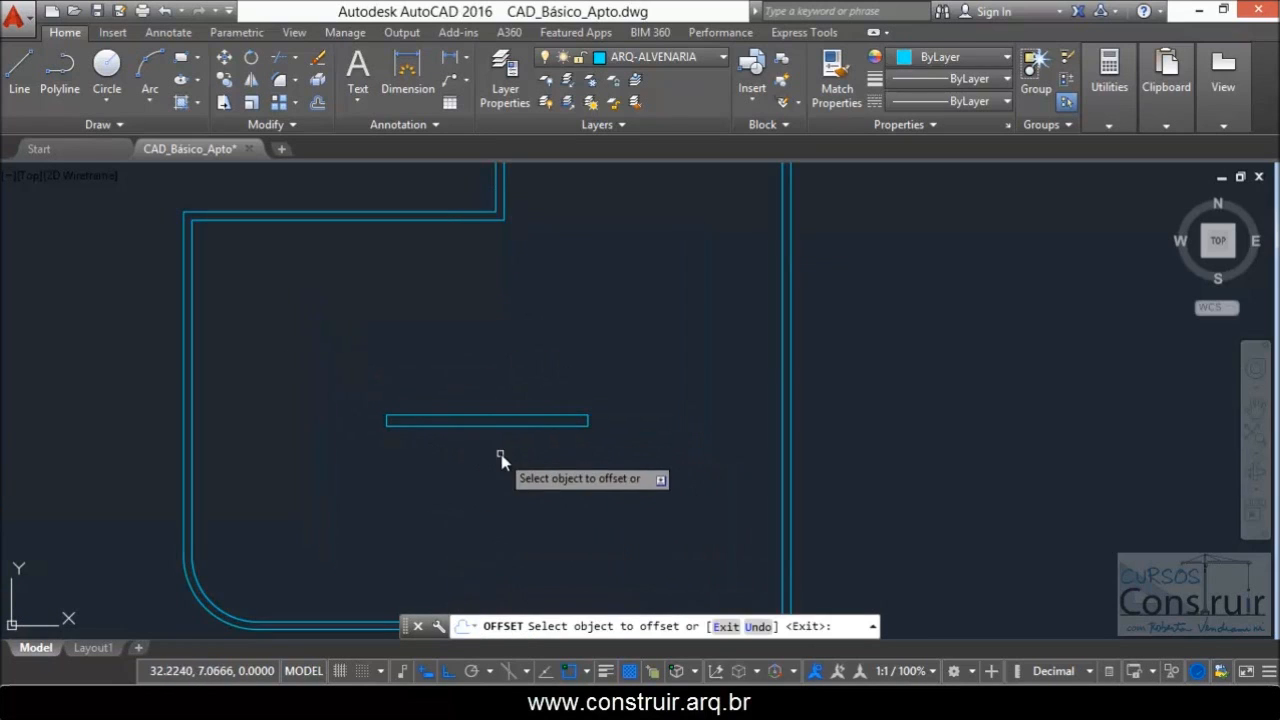
key("Escape")
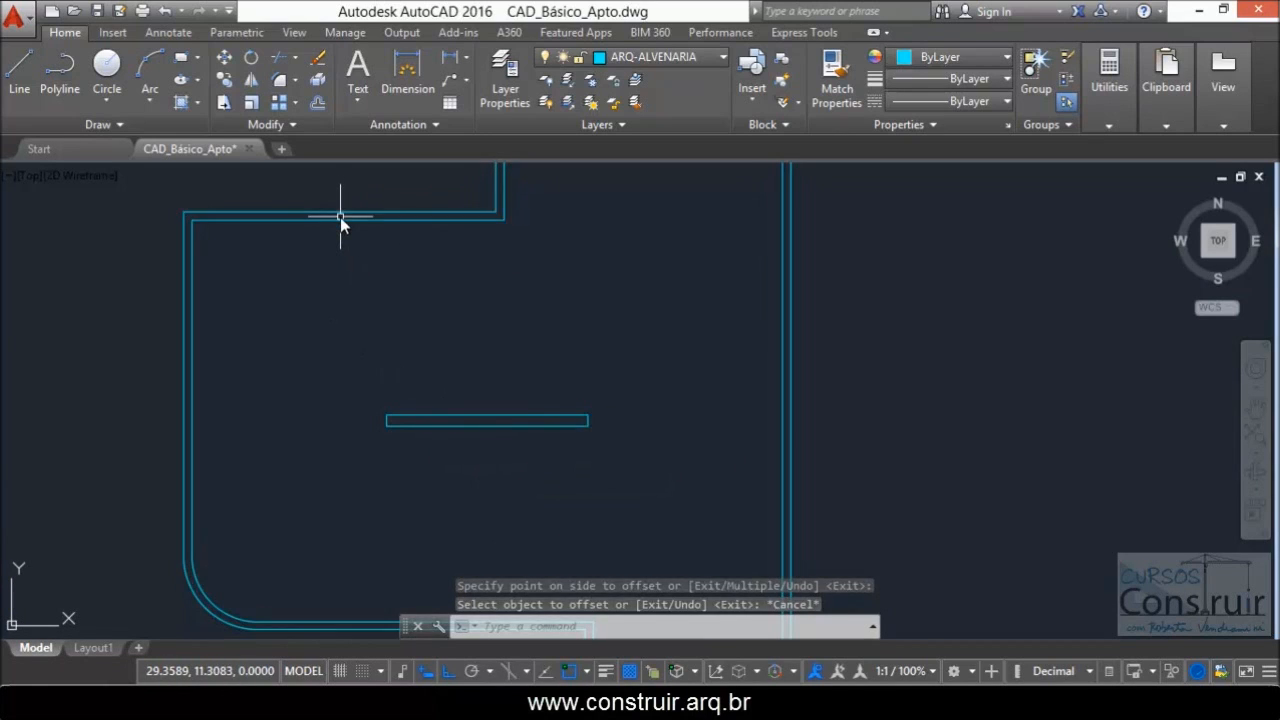
- Erase the narrow rectangle that the offset left inside the apartment outline
left_click(458, 388)
left_click(428, 450)
key("Delete")
scroll(423, 460, "down", 3)
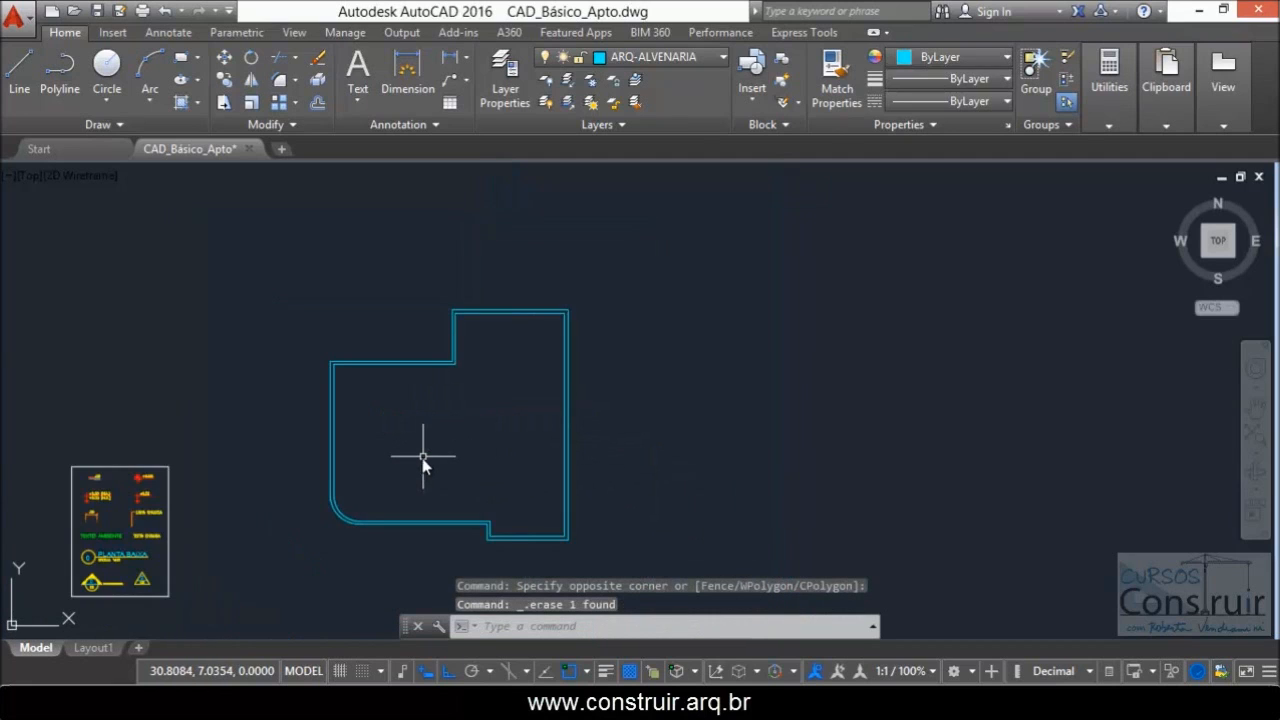
- Explode the inner and outer wall polylines of the apartment into separate segments
scroll(423, 457, "up", 2)
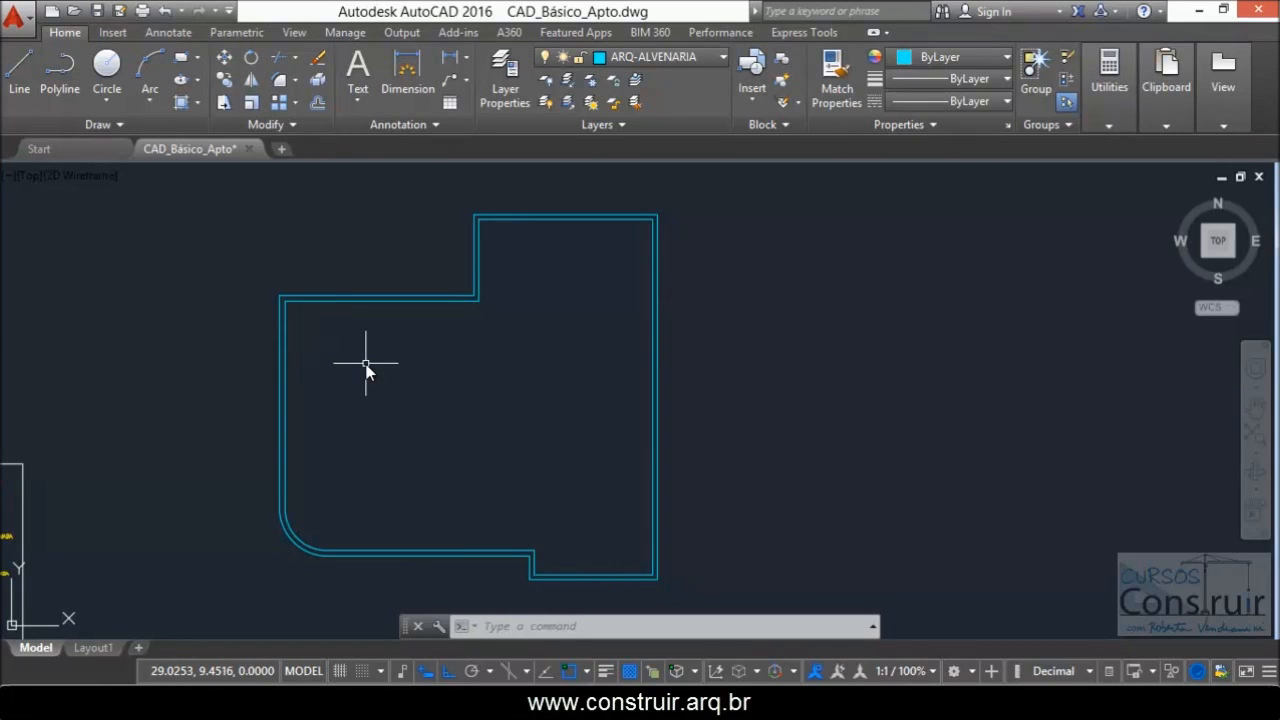
type("x")
key("Return")
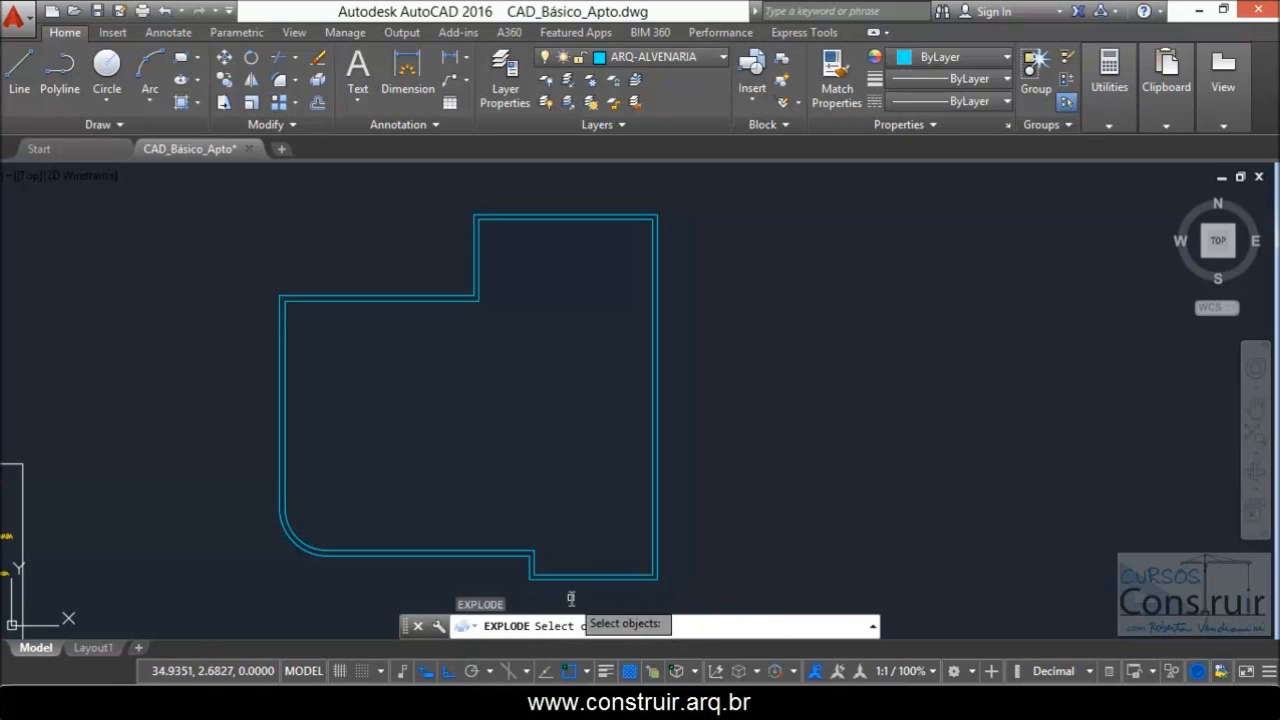
left_click(414, 302)
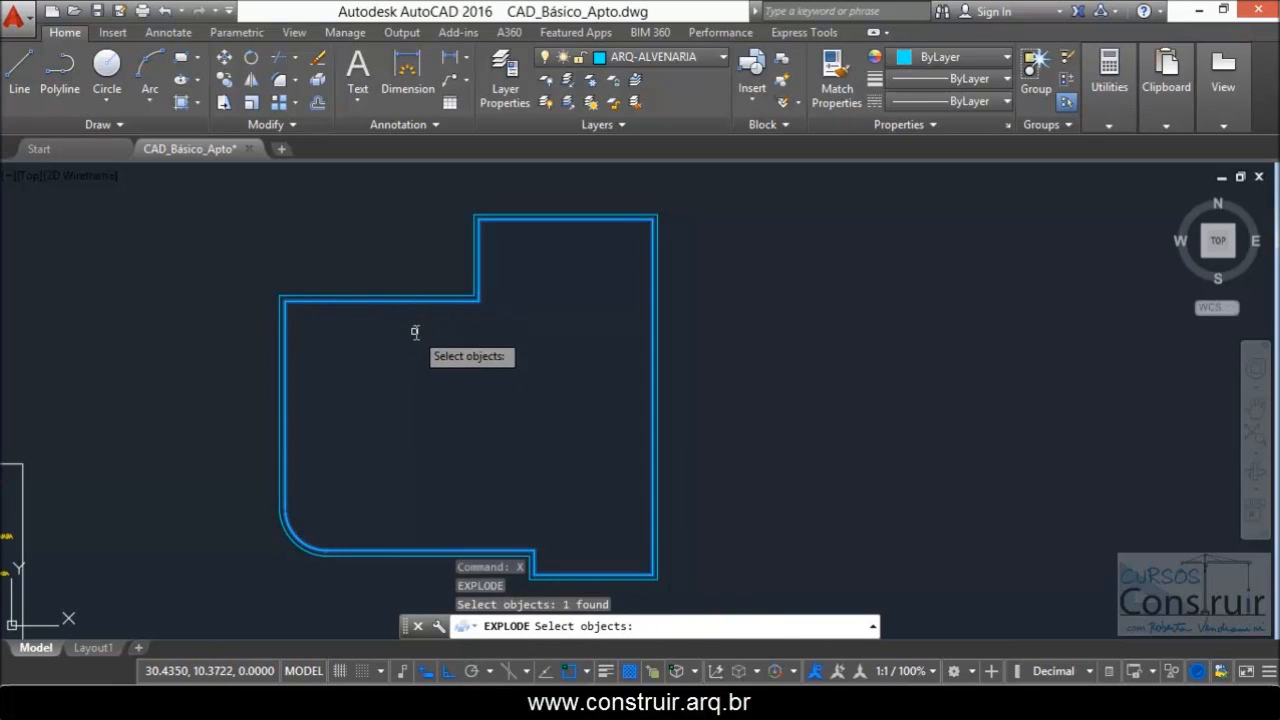
scroll(686, 557, "up", 1)
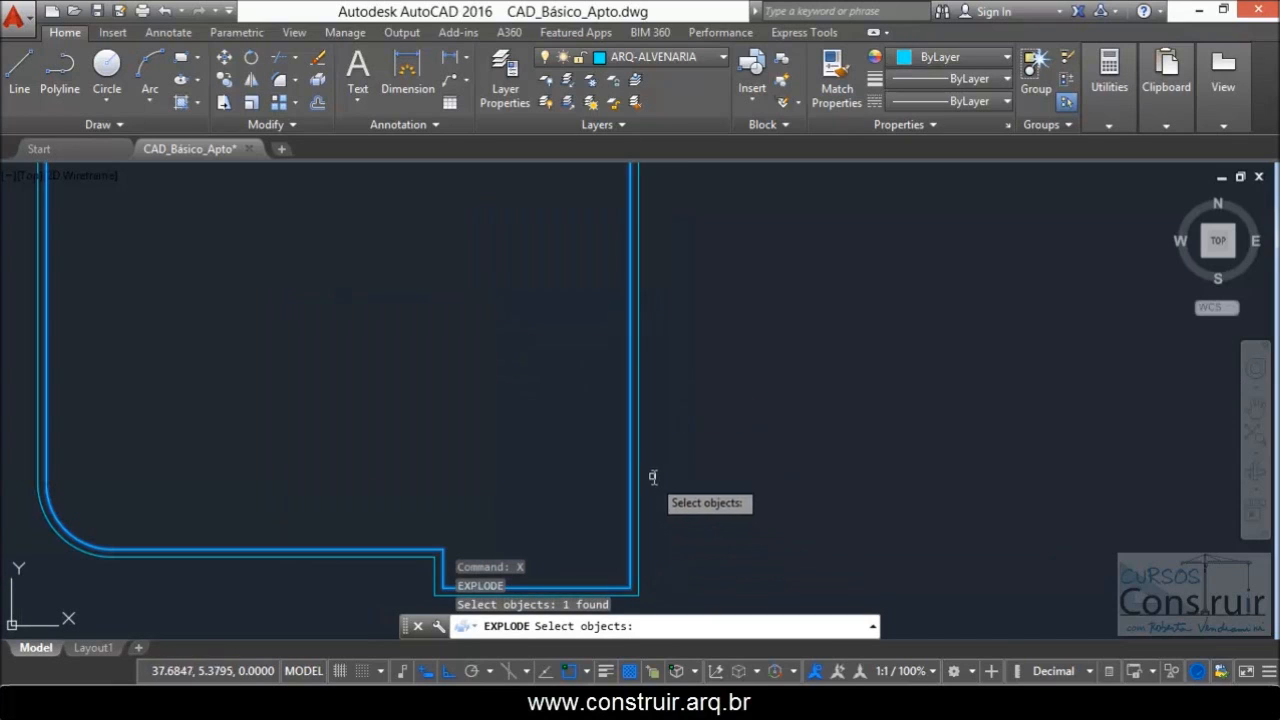
left_click(638, 420)
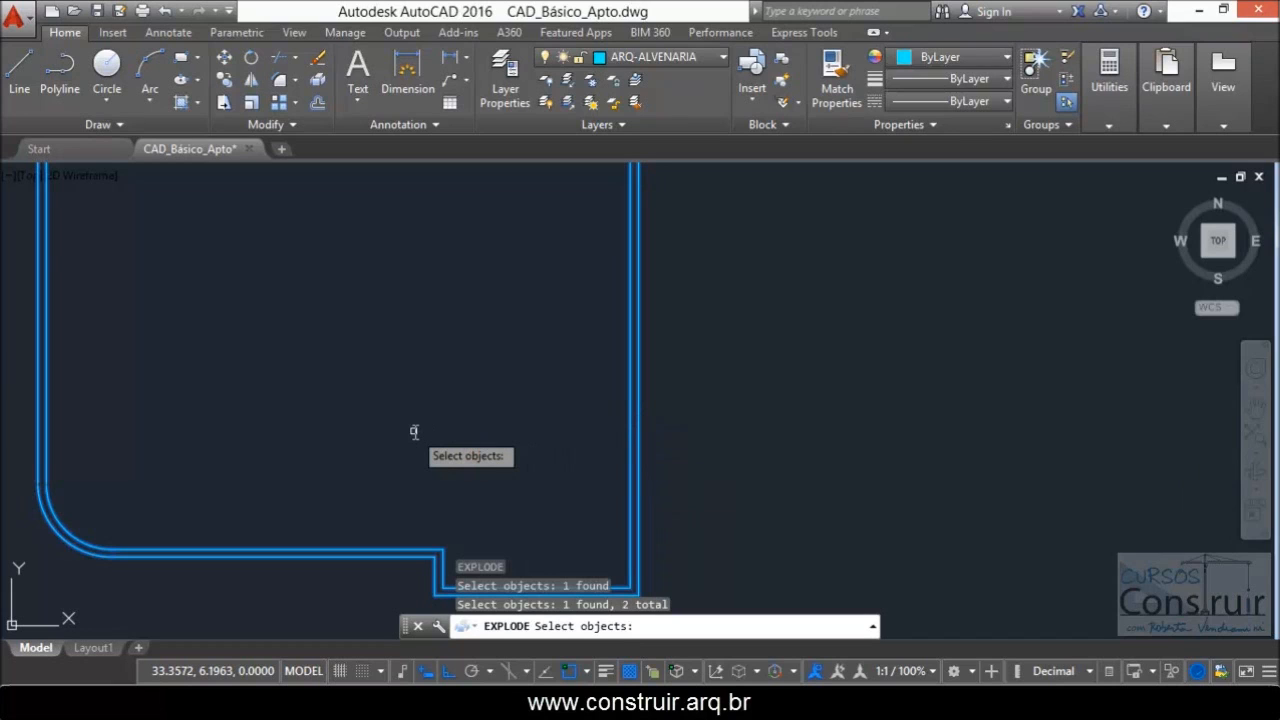
key("Return")
scroll(570, 420, "down", 4)
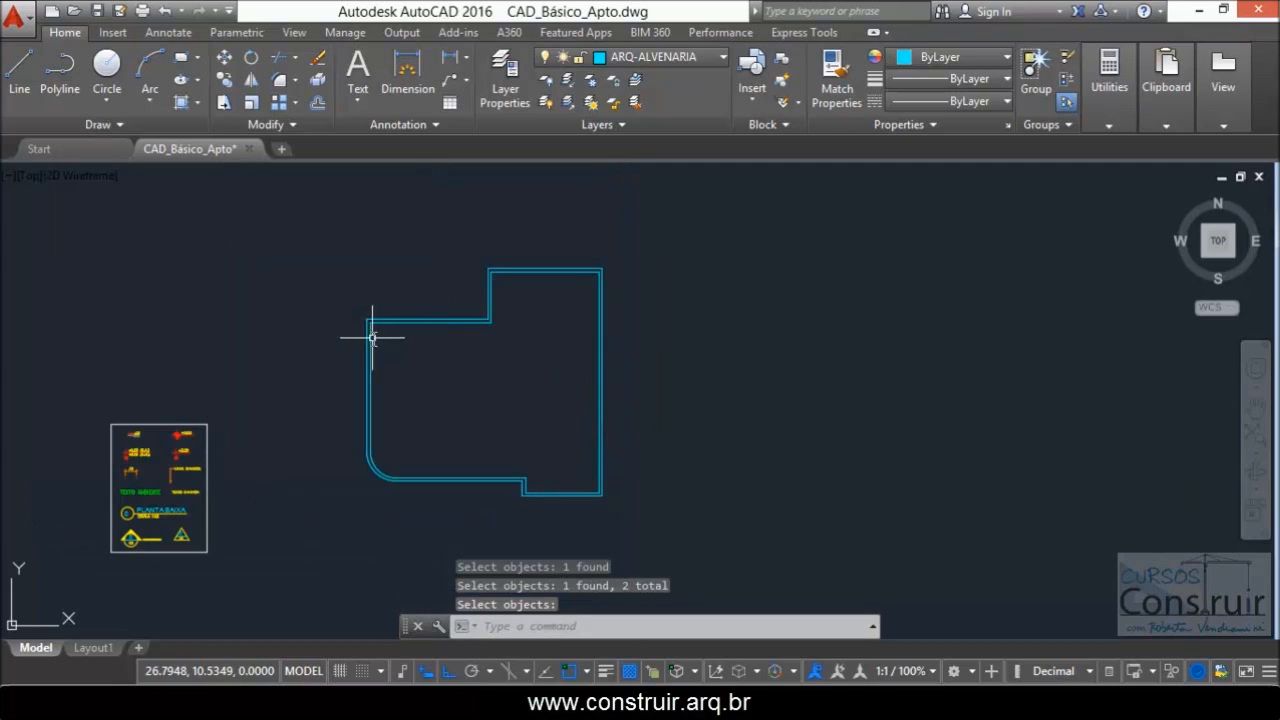
key("Return")
key("Escape")
scroll(418, 350, "up", 4)
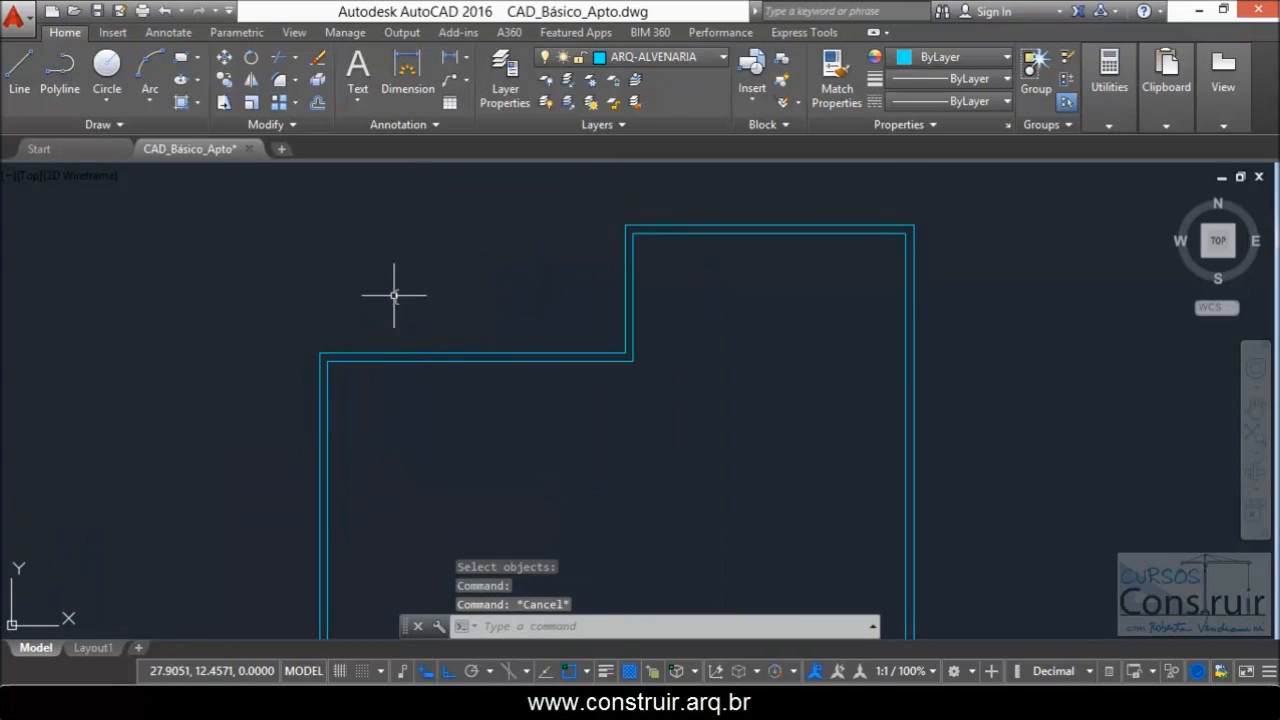
type("O")
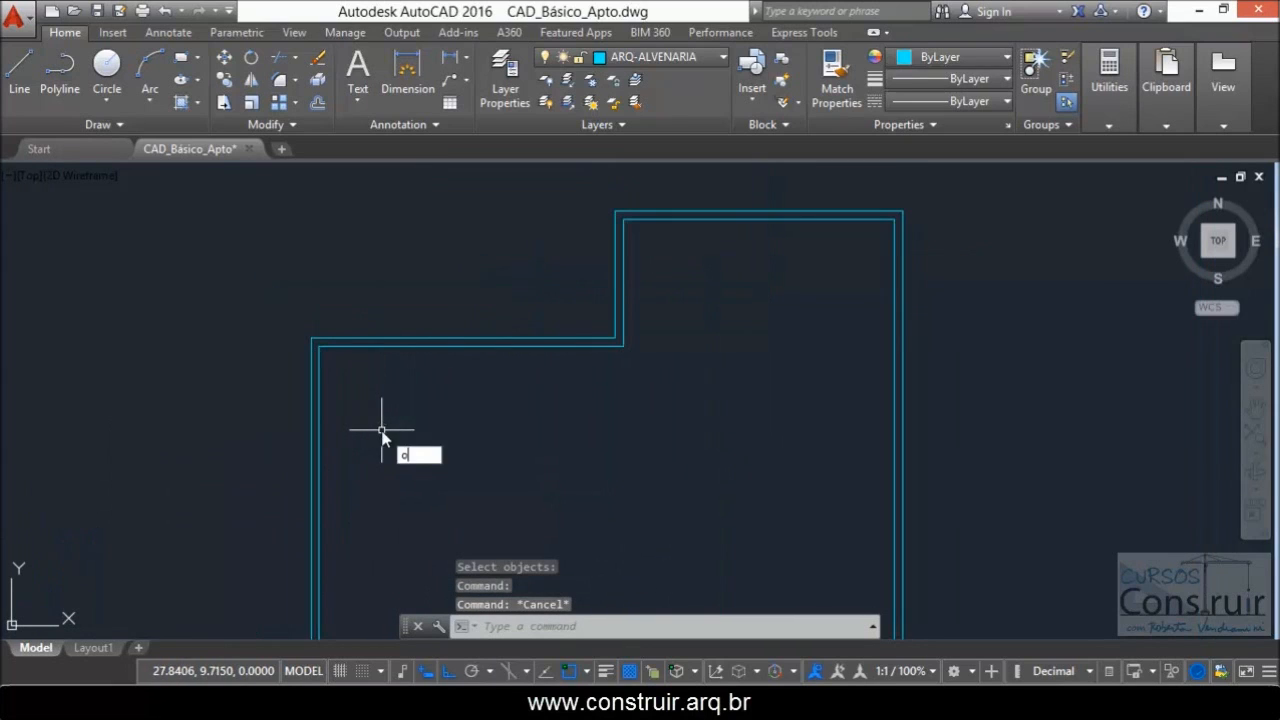
key("Return")
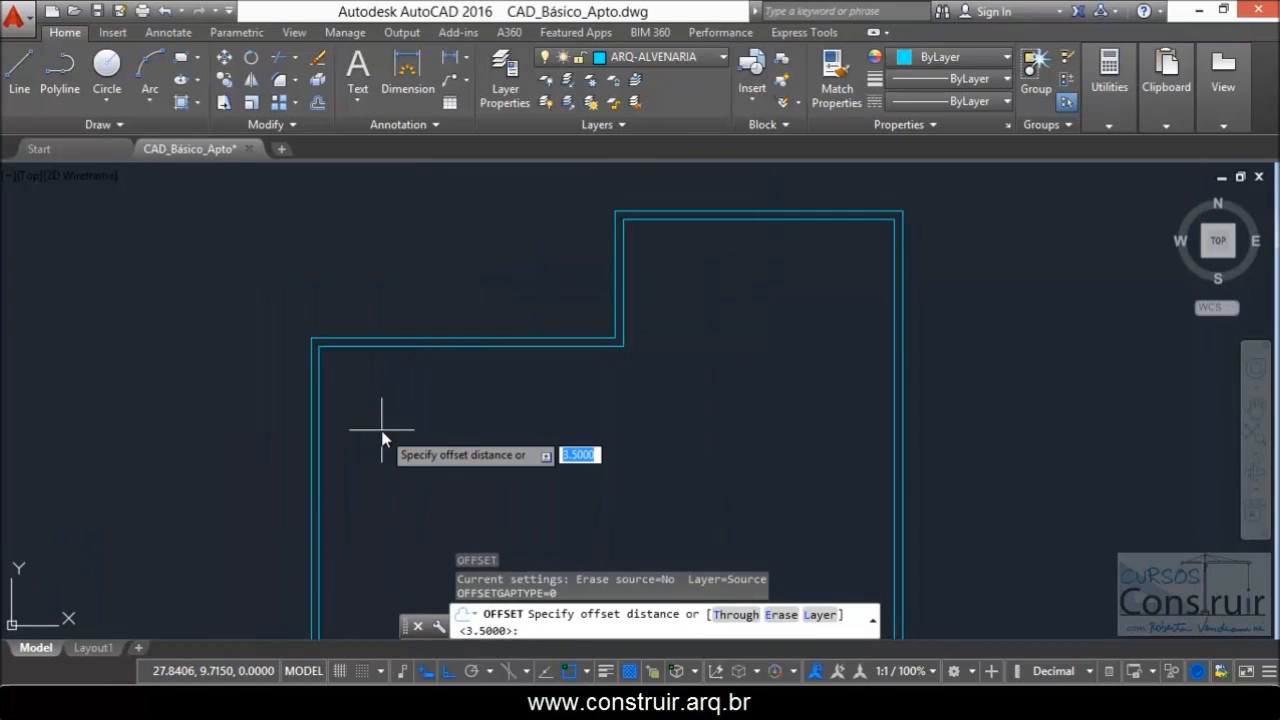
type("3")
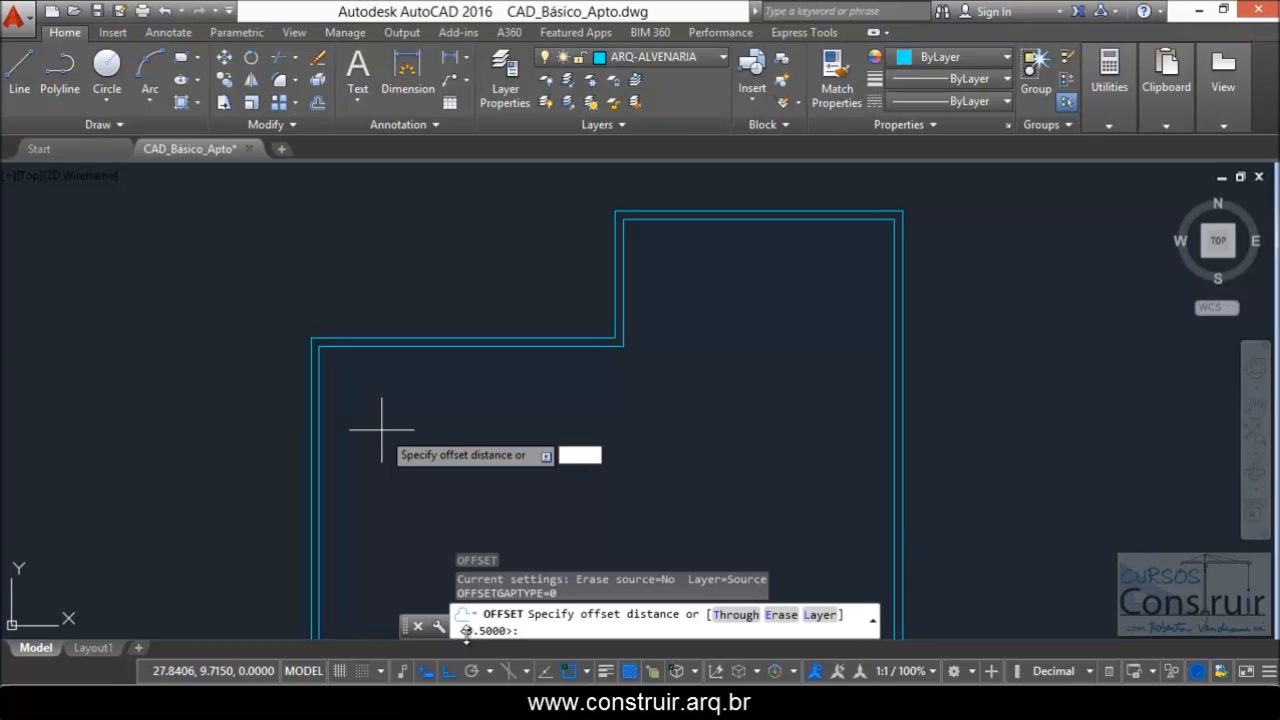
left_click(590, 524)
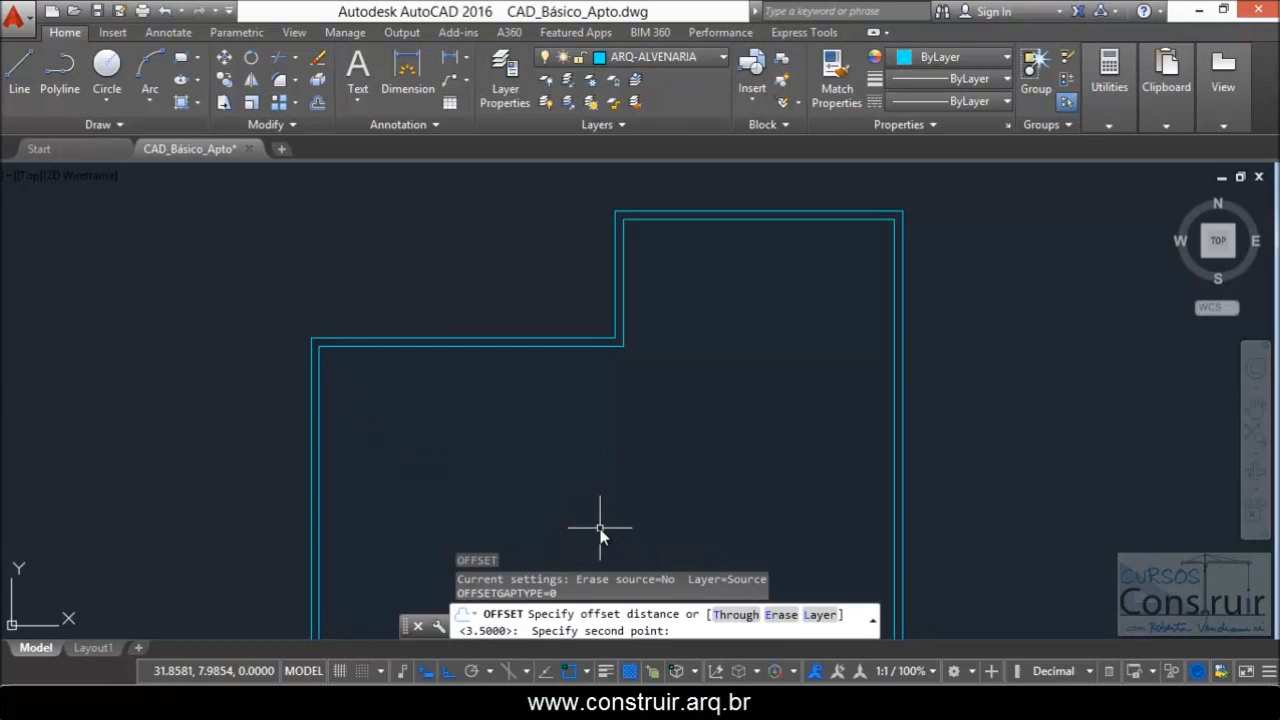
key("Escape")
- Offset the left inner wall line 3.5 into the apartment to mark the width of Dormitório 01, checking the plan PDF
type("o")
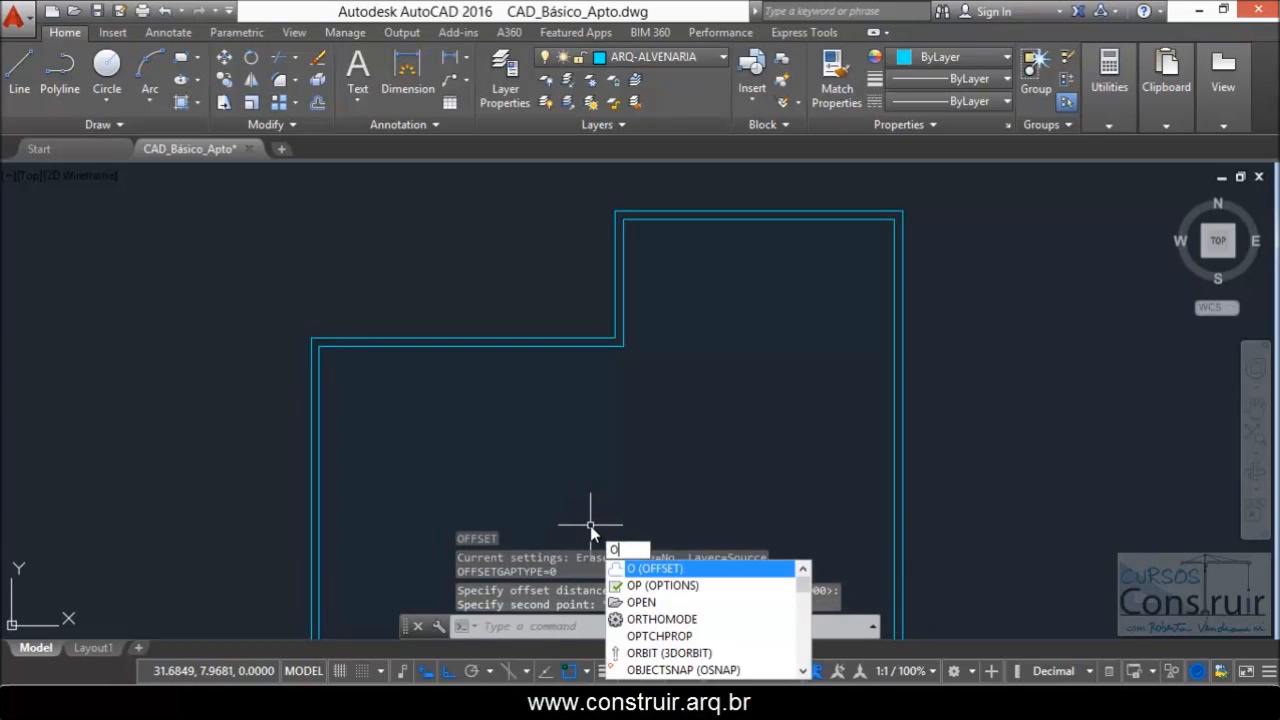
key("Return")
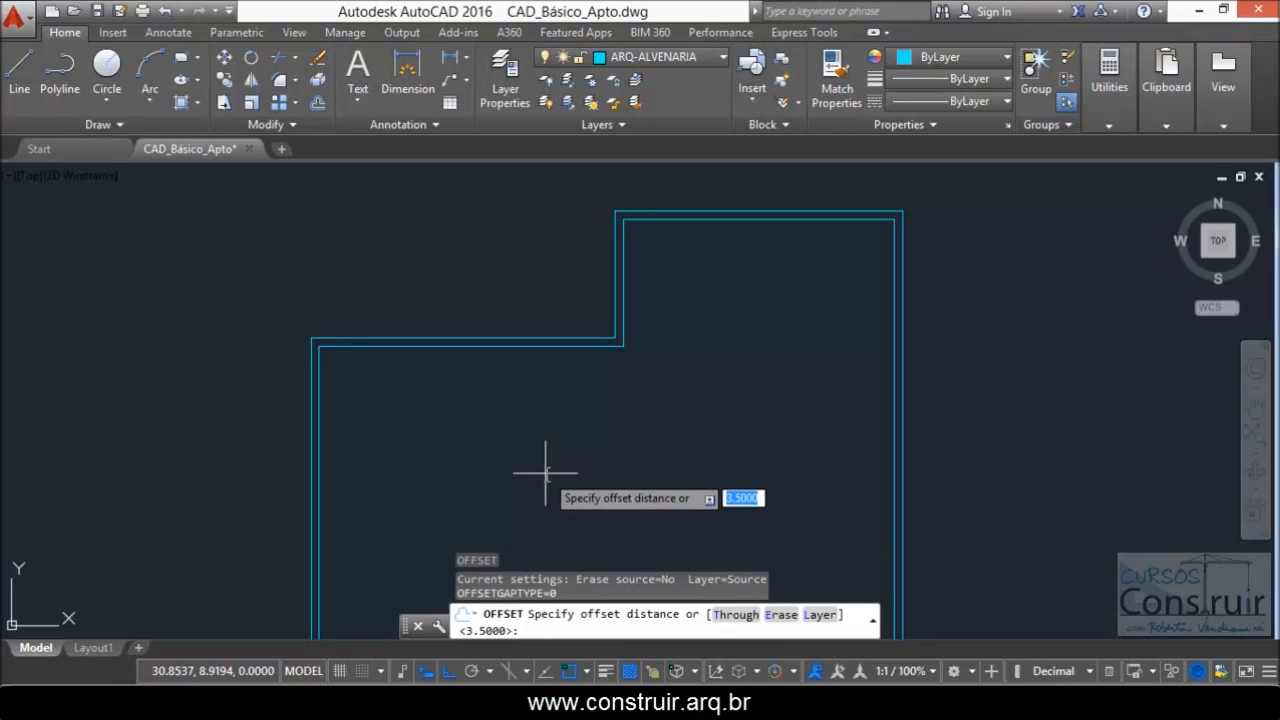
key("Return")
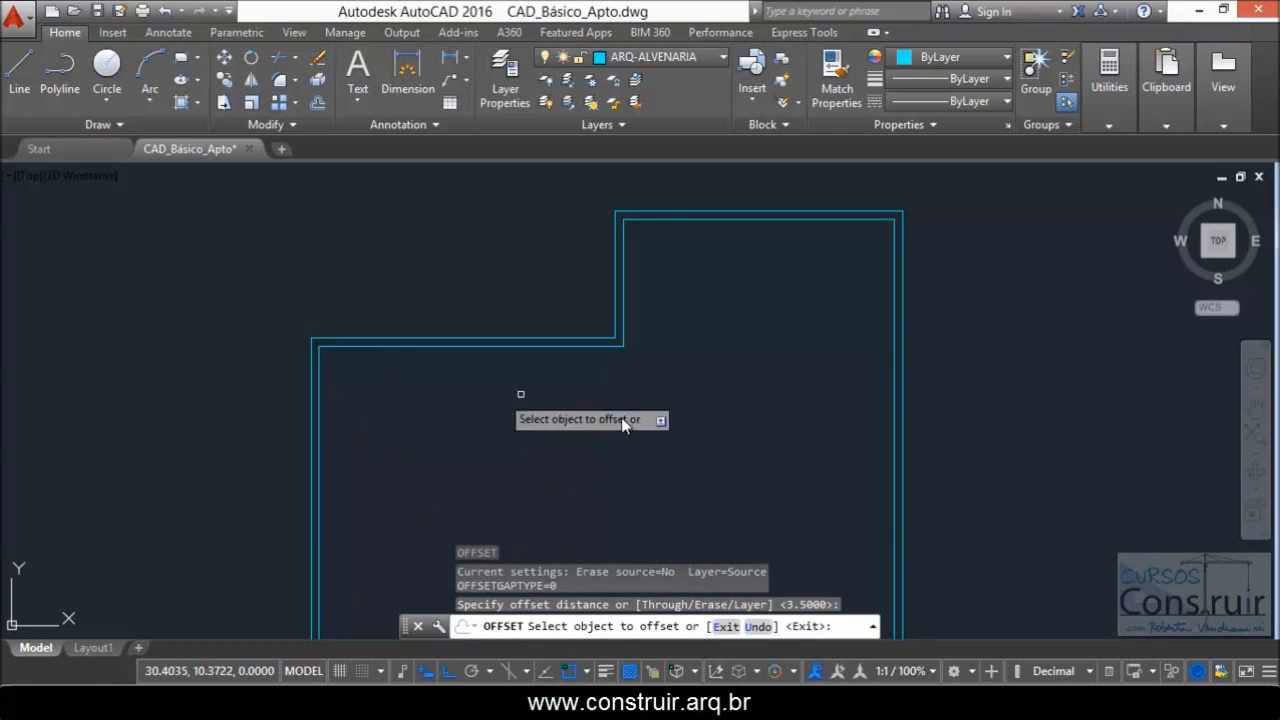
key("alt+Tab")
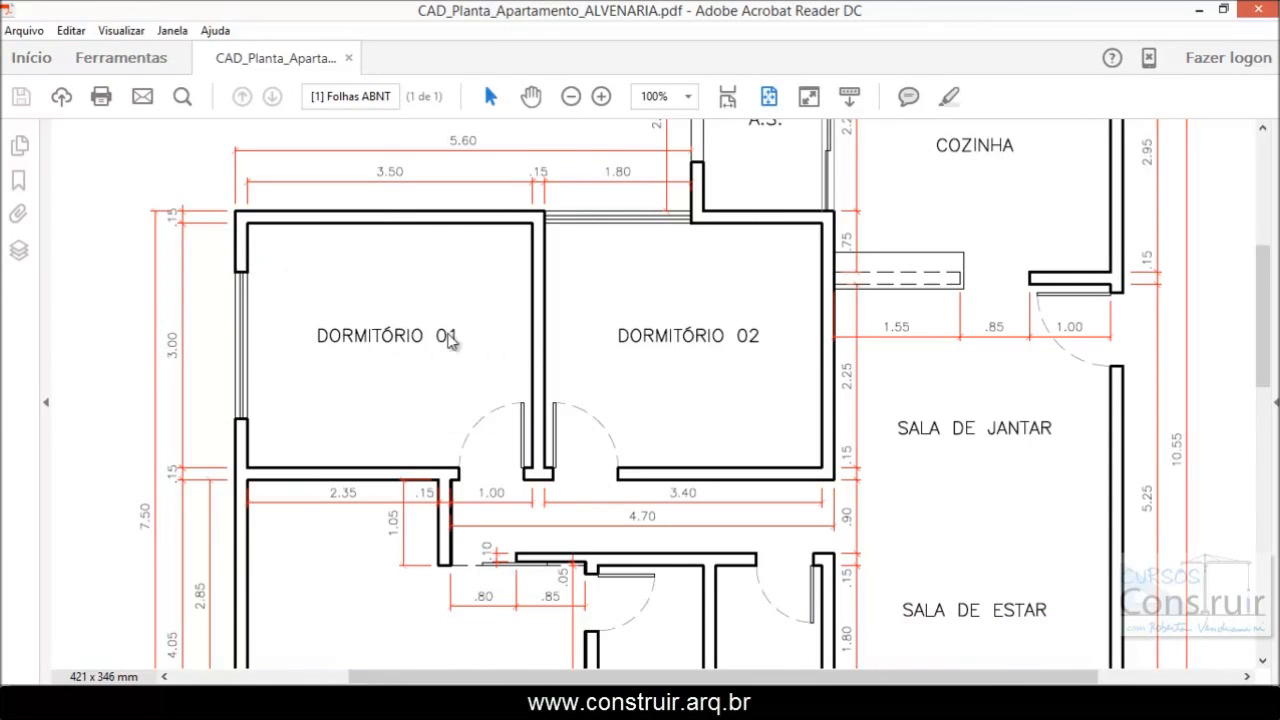
key("alt+Tab")
scroll(447, 383, "up", 4)
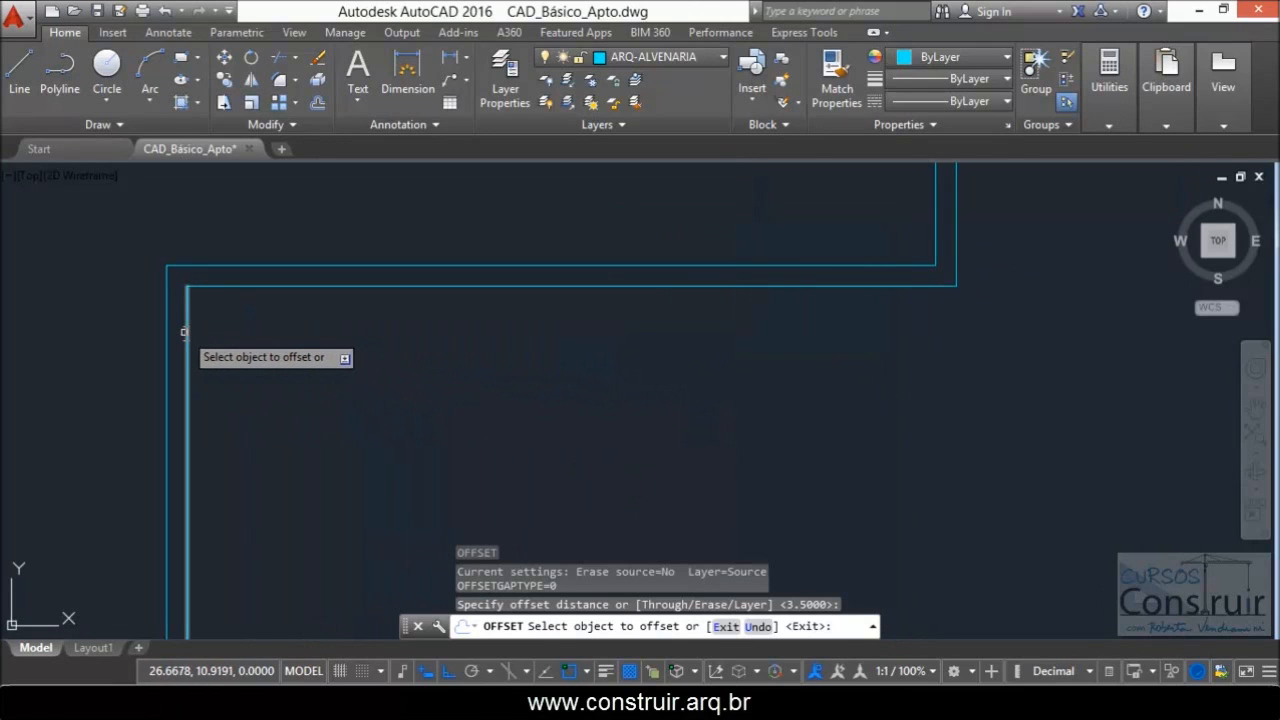
left_click(186, 330)
scroll(234, 330, "down", 2)
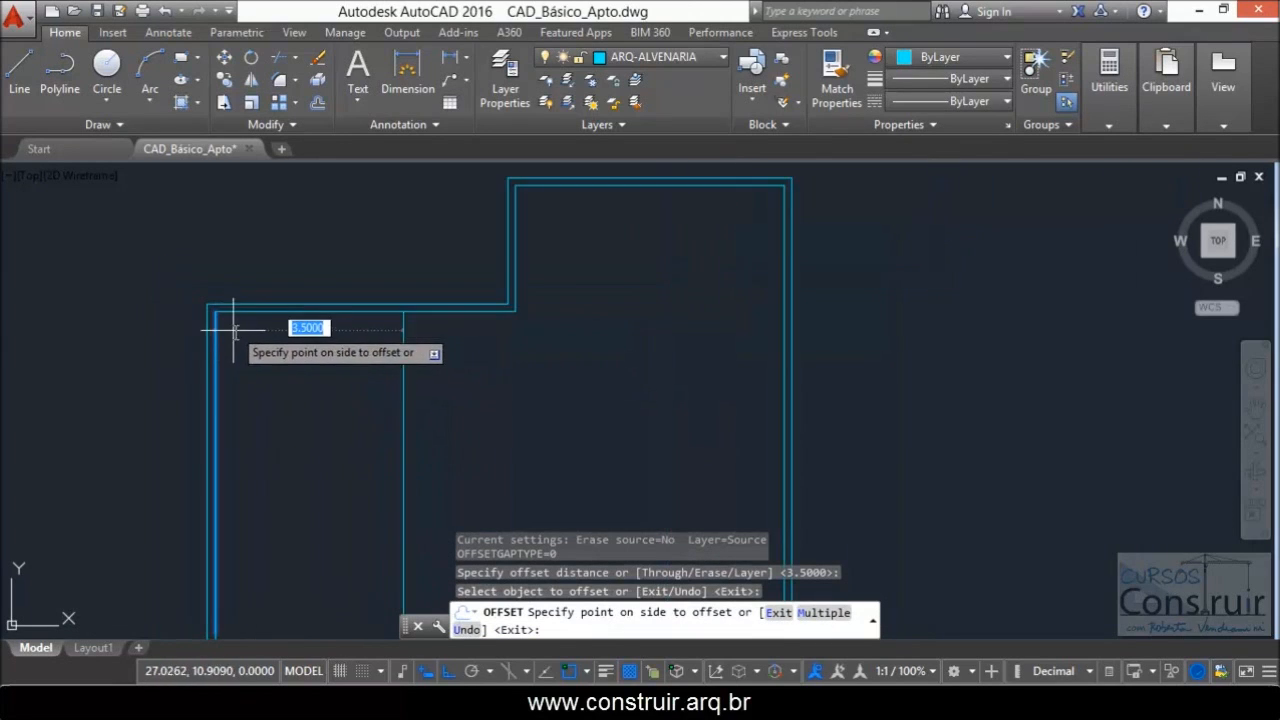
left_click(493, 372)
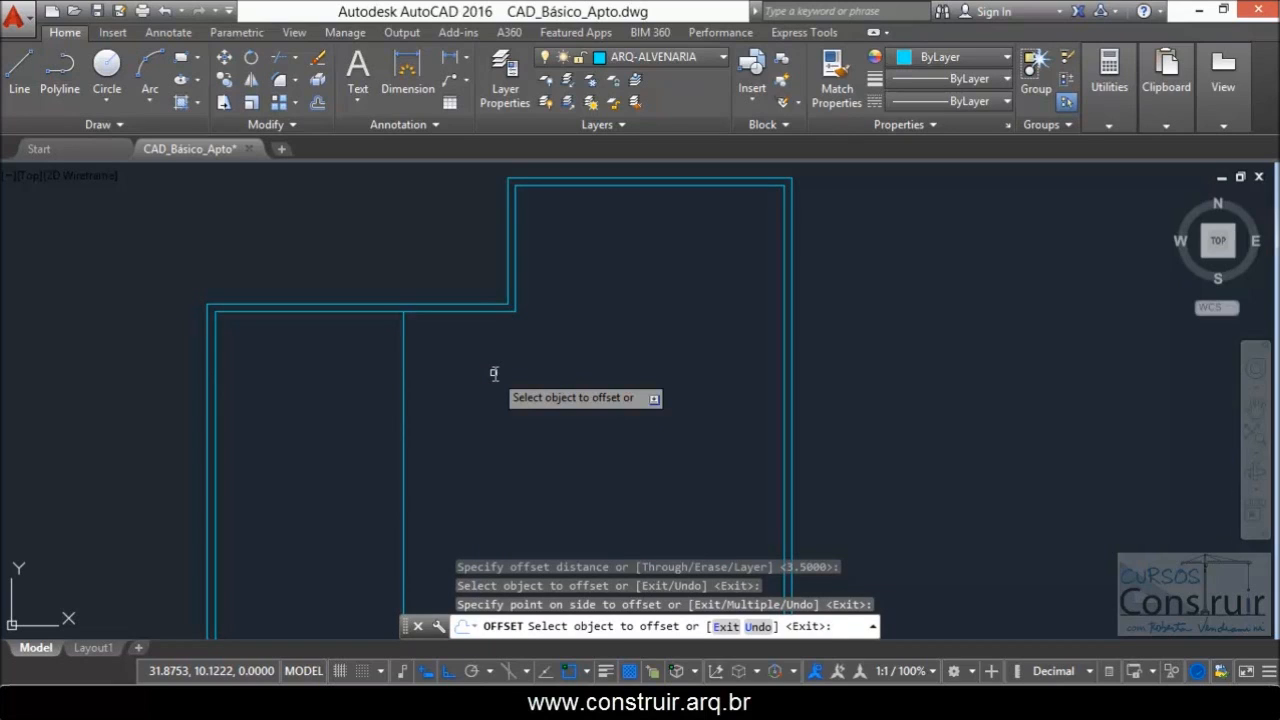
key("Return")
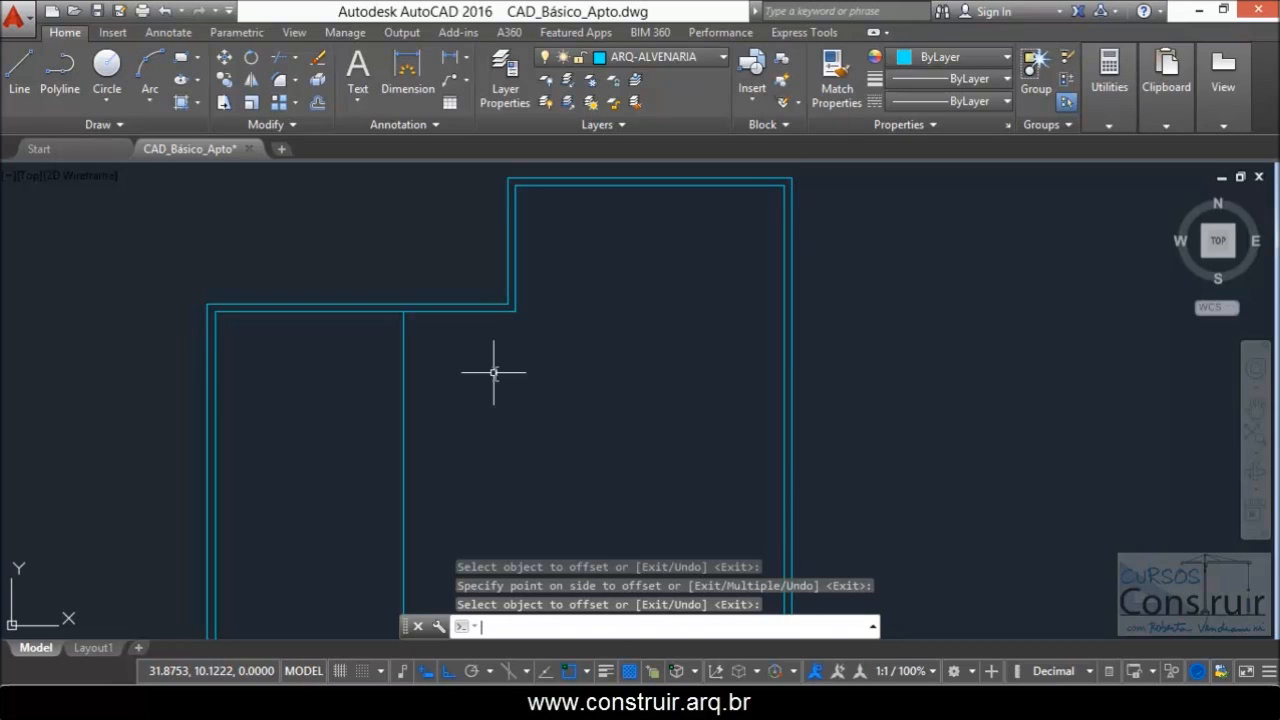
- Offset the upper inner wall line 3 downward to mark the depth of Dormitório 01, checking the dimension in the plan PDF
key("Return")
key("Return")
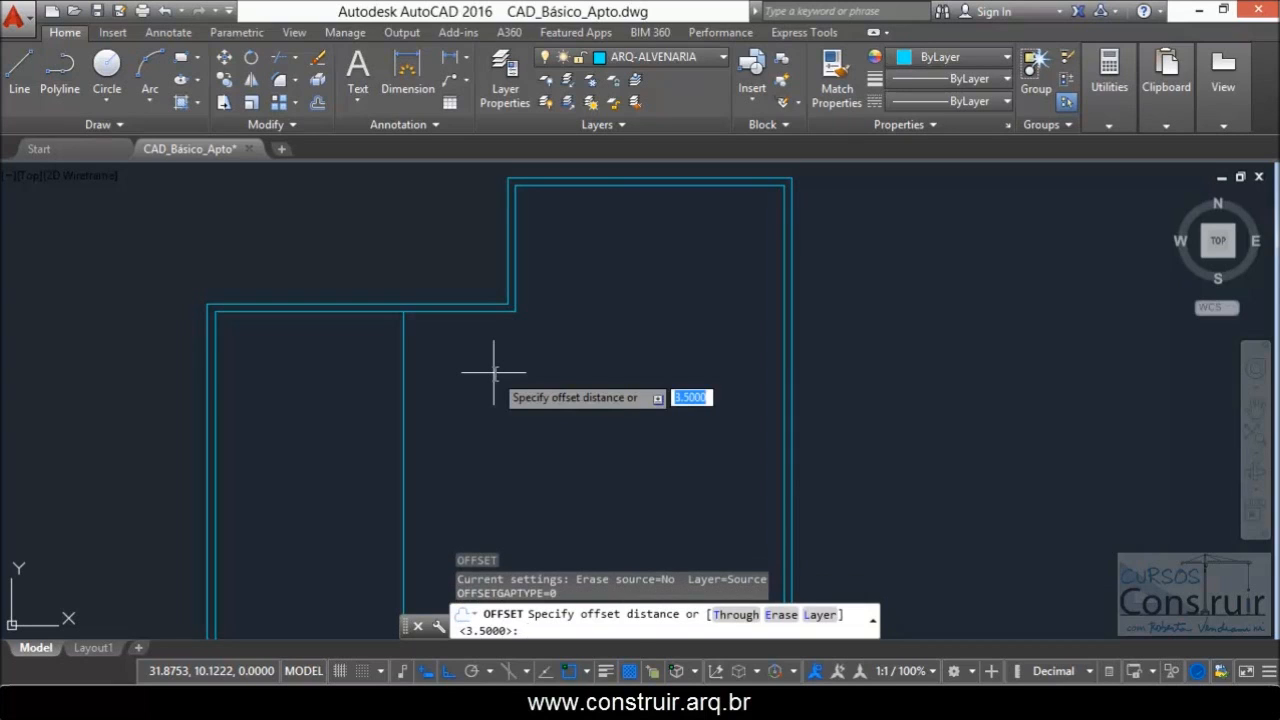
type("3")
key("Return")
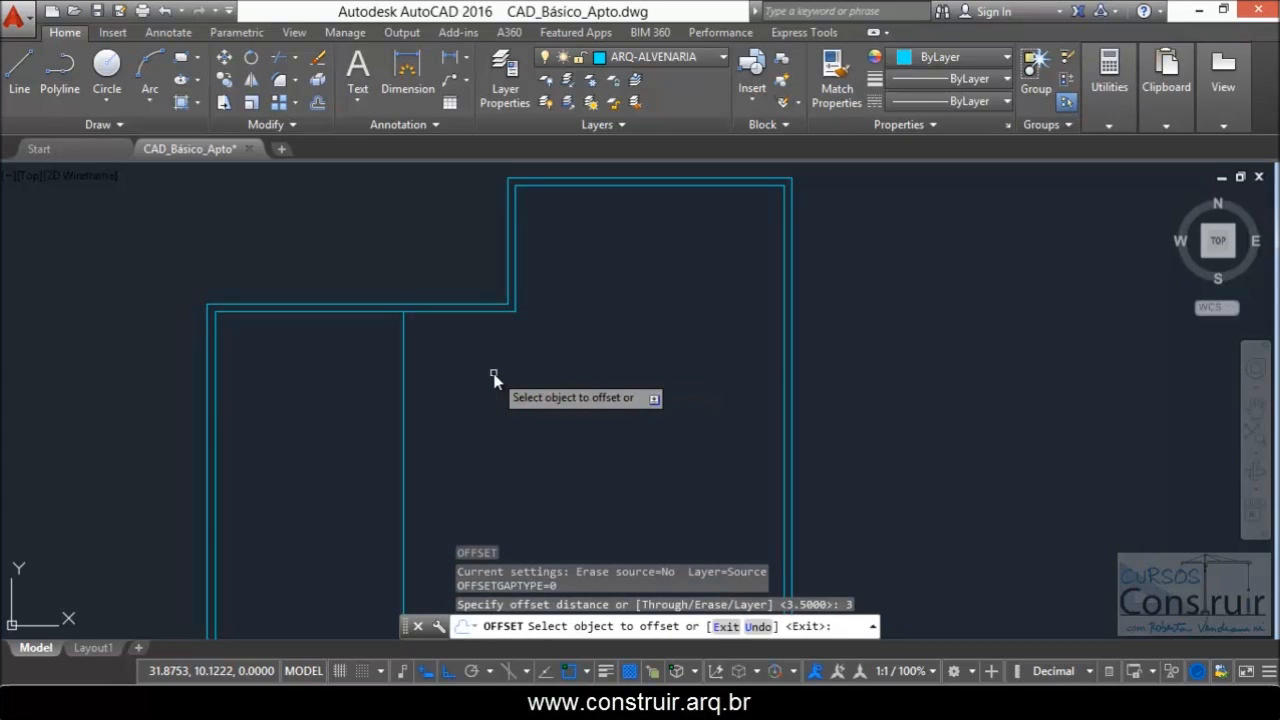
scroll(241, 352, "up", 2)
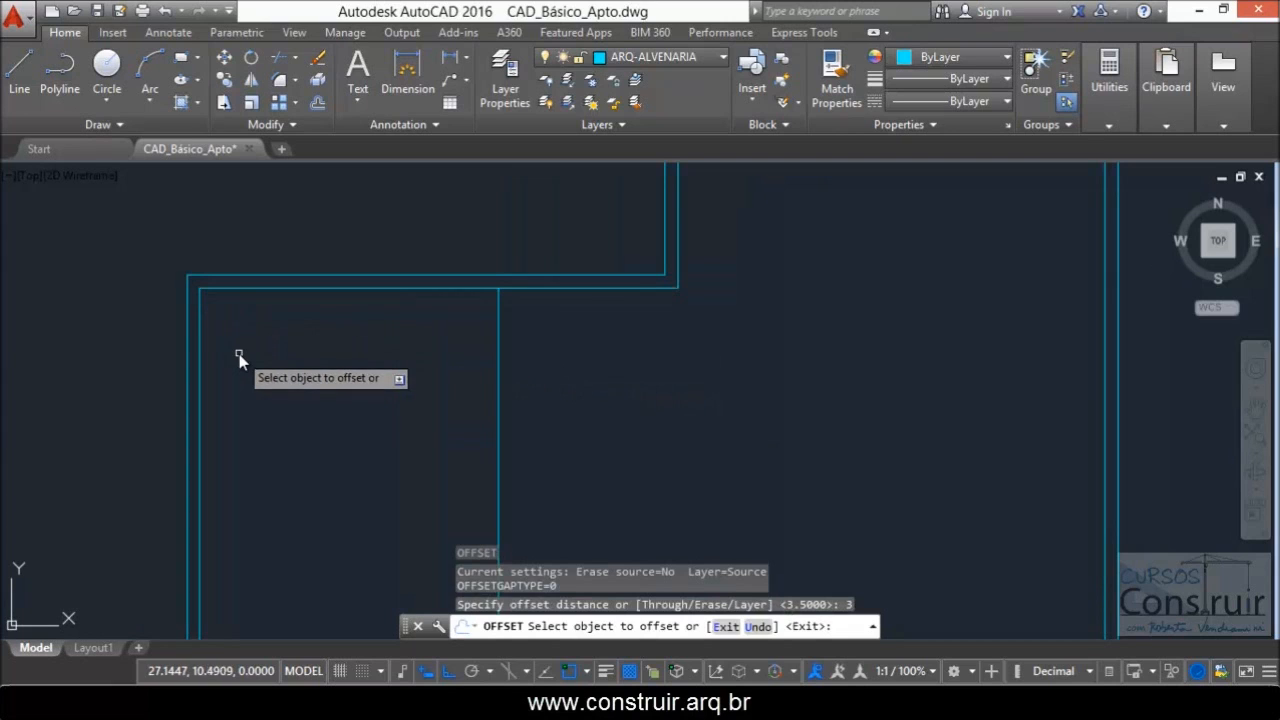
key("alt+Tab")
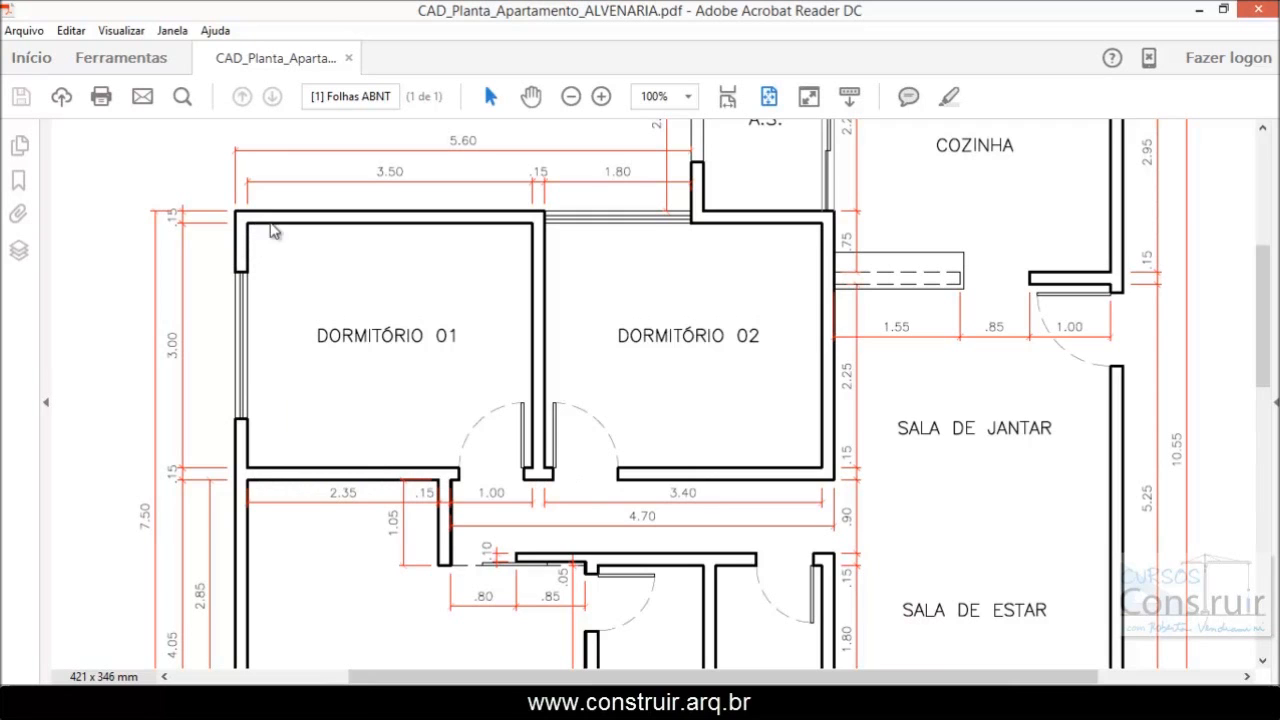
key("alt+Tab")
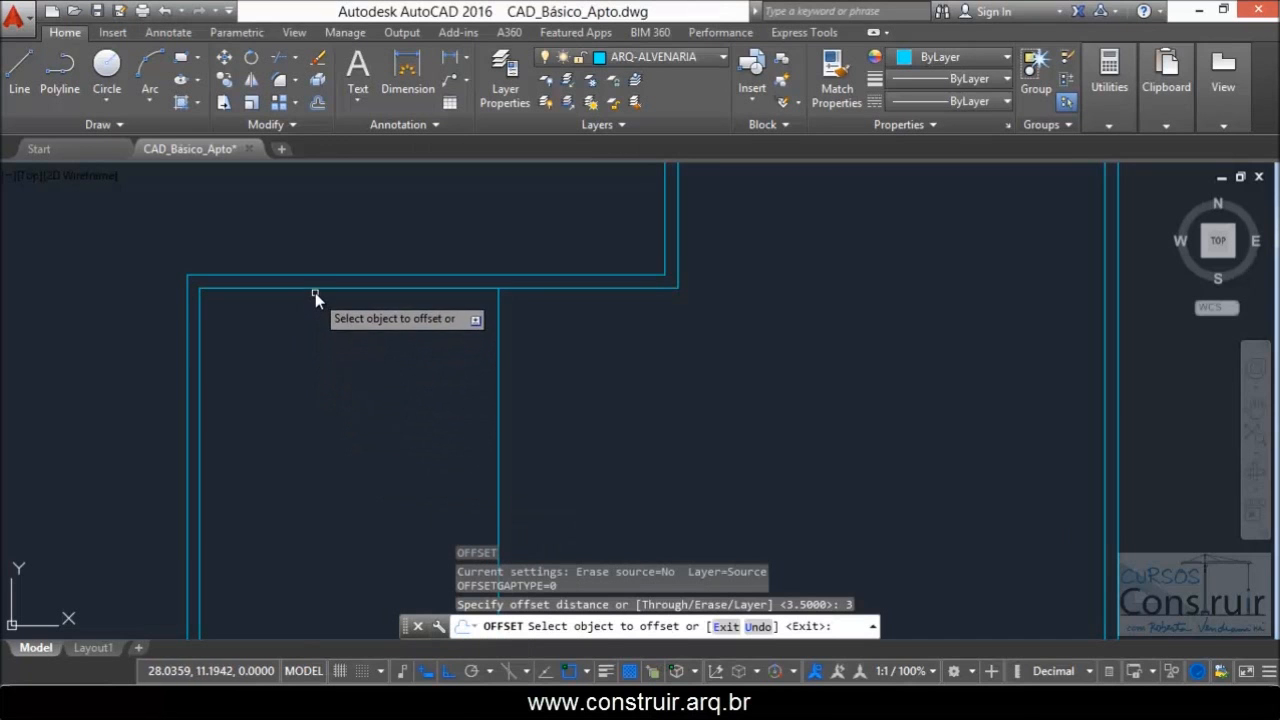
left_click(316, 288)
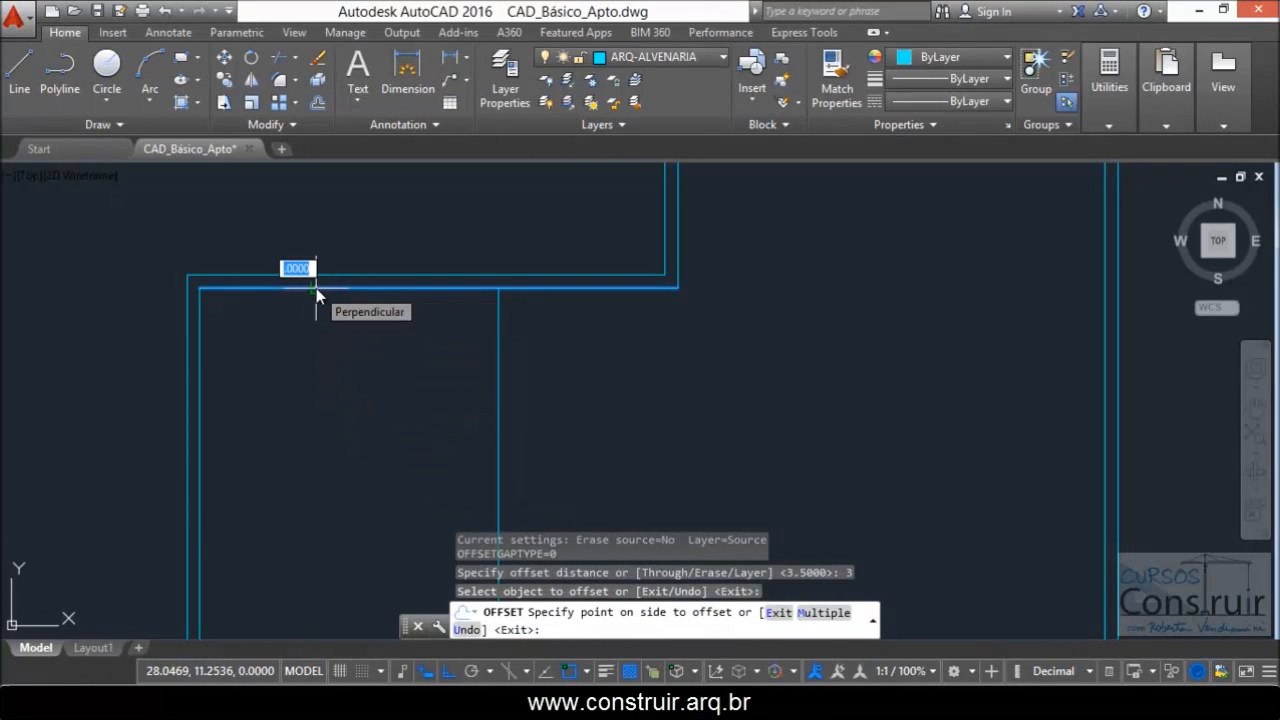
scroll(318, 343, "down", 2)
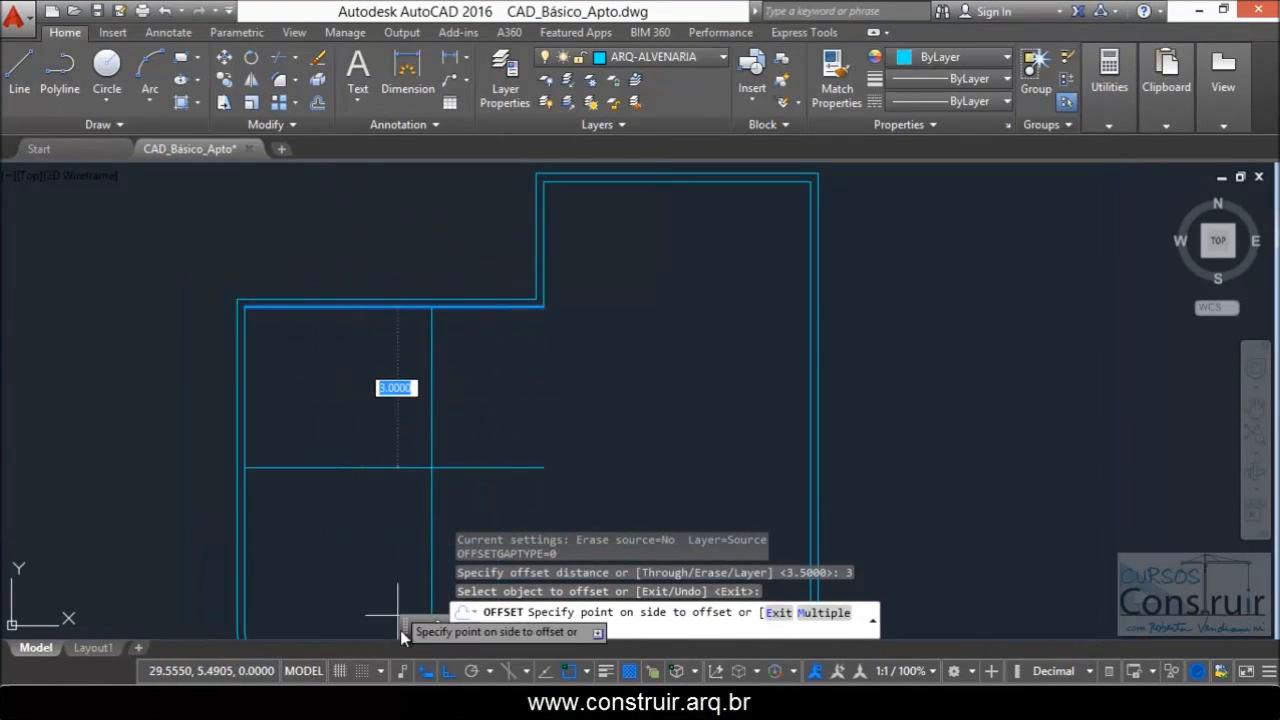
scroll(357, 400, "down", 2)
scroll(357, 598, "up", 5)
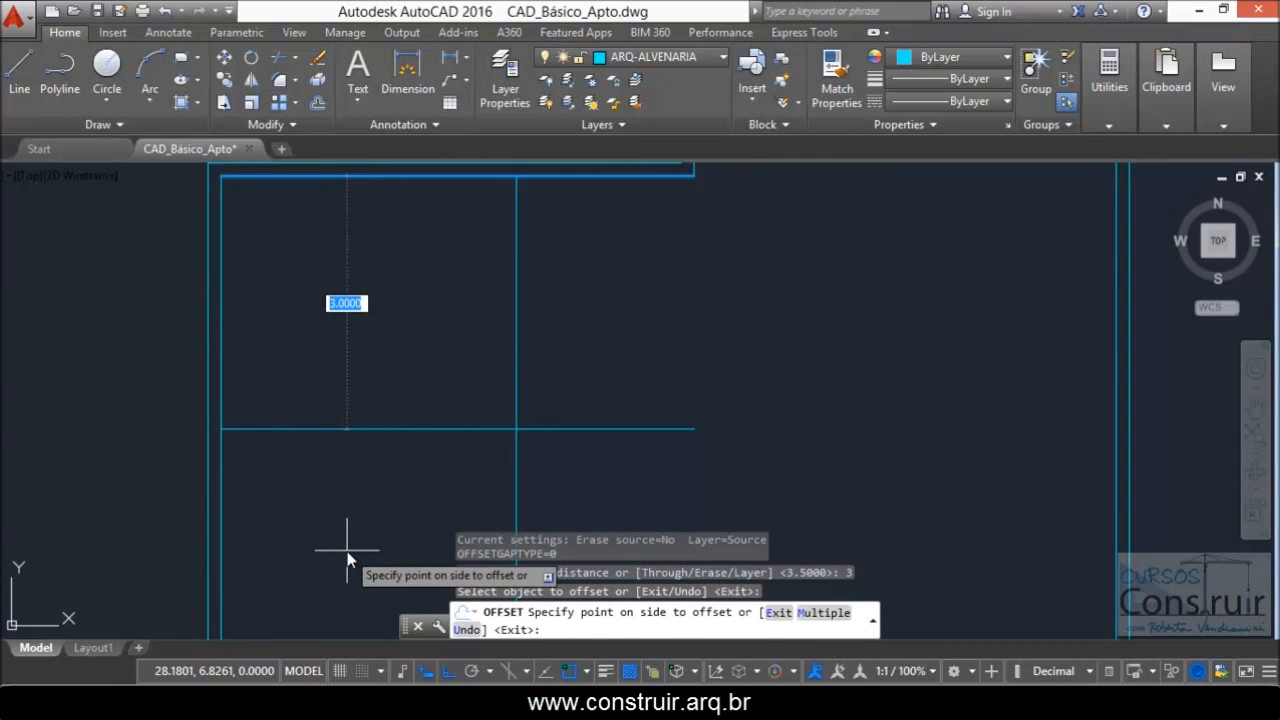
left_click(347, 552)
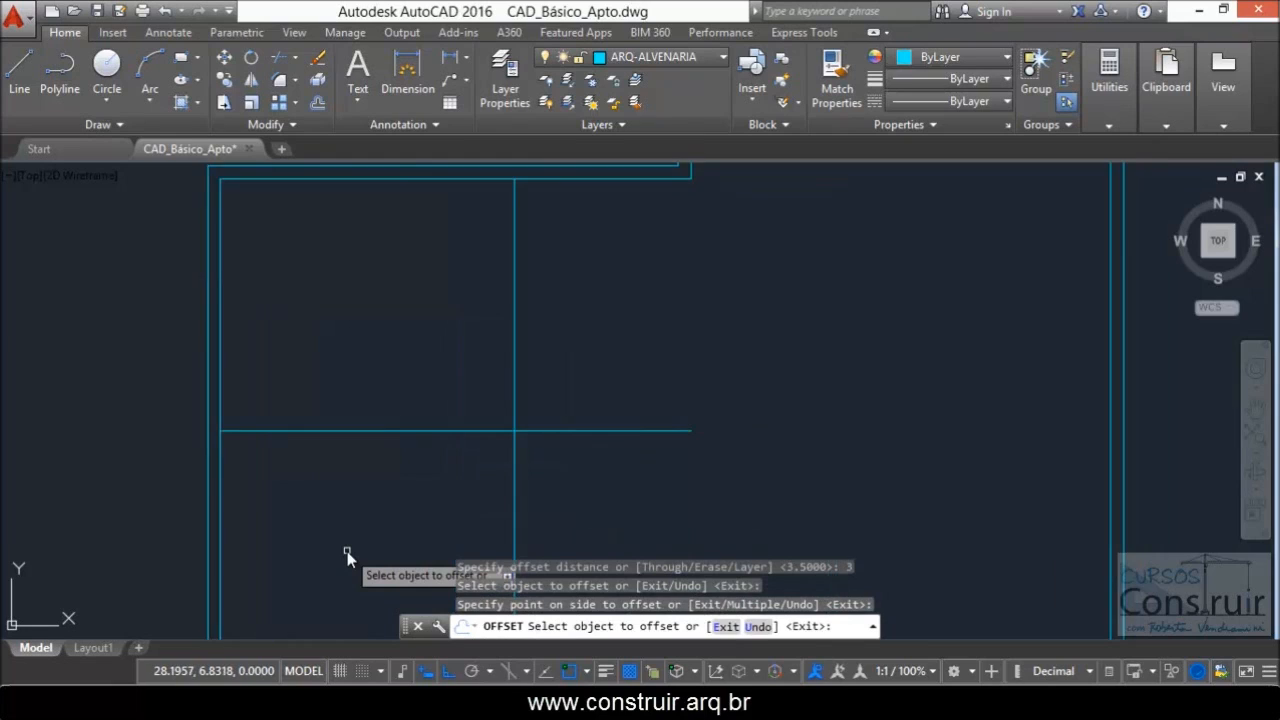
scroll(347, 551, "down", 2)
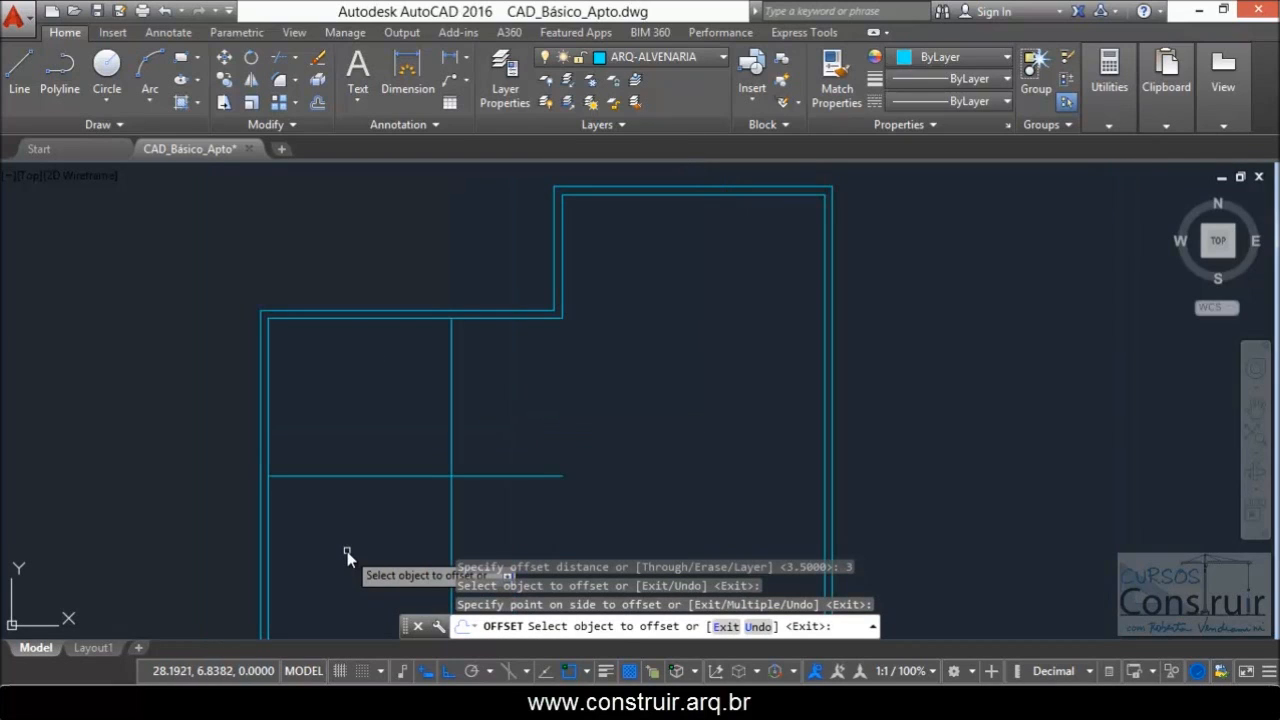
- Offset Dormitório 01's vertical and horizontal dividing lines 0.15 away from the room to give both walls their thickness, checking the plan PDF
key("Return")
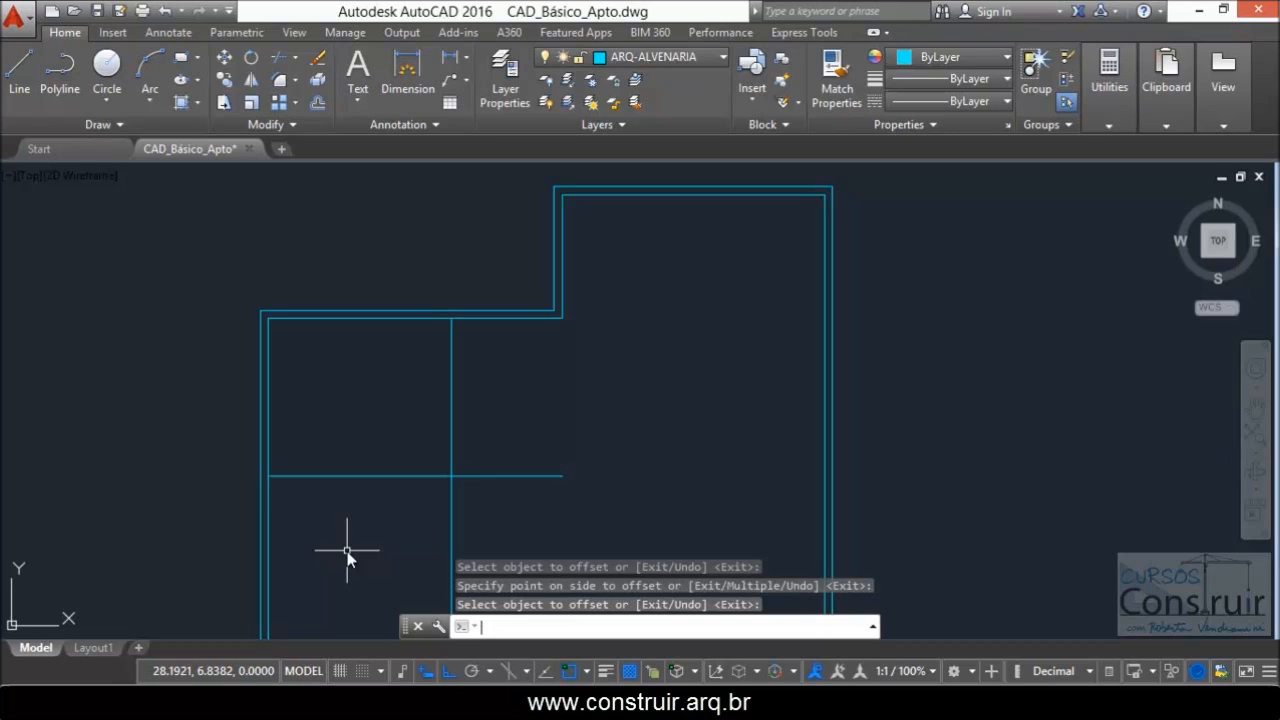
key("Return")
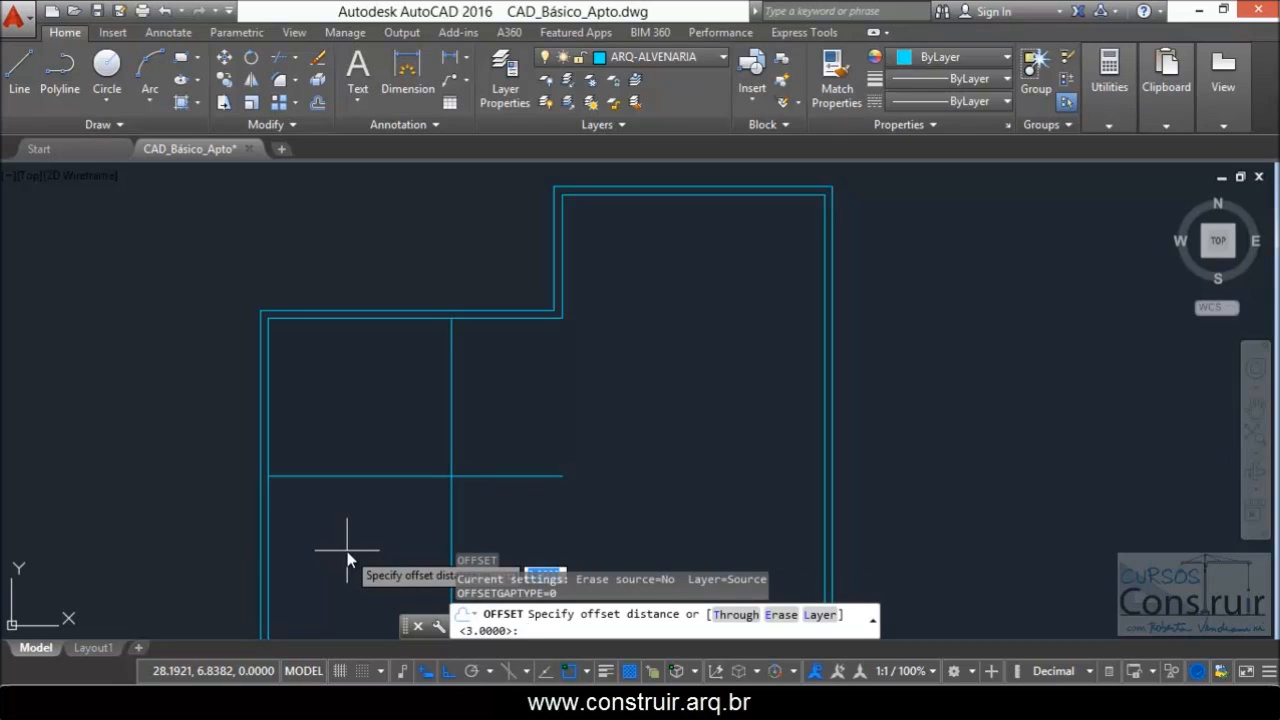
type(".15")
key("Return")
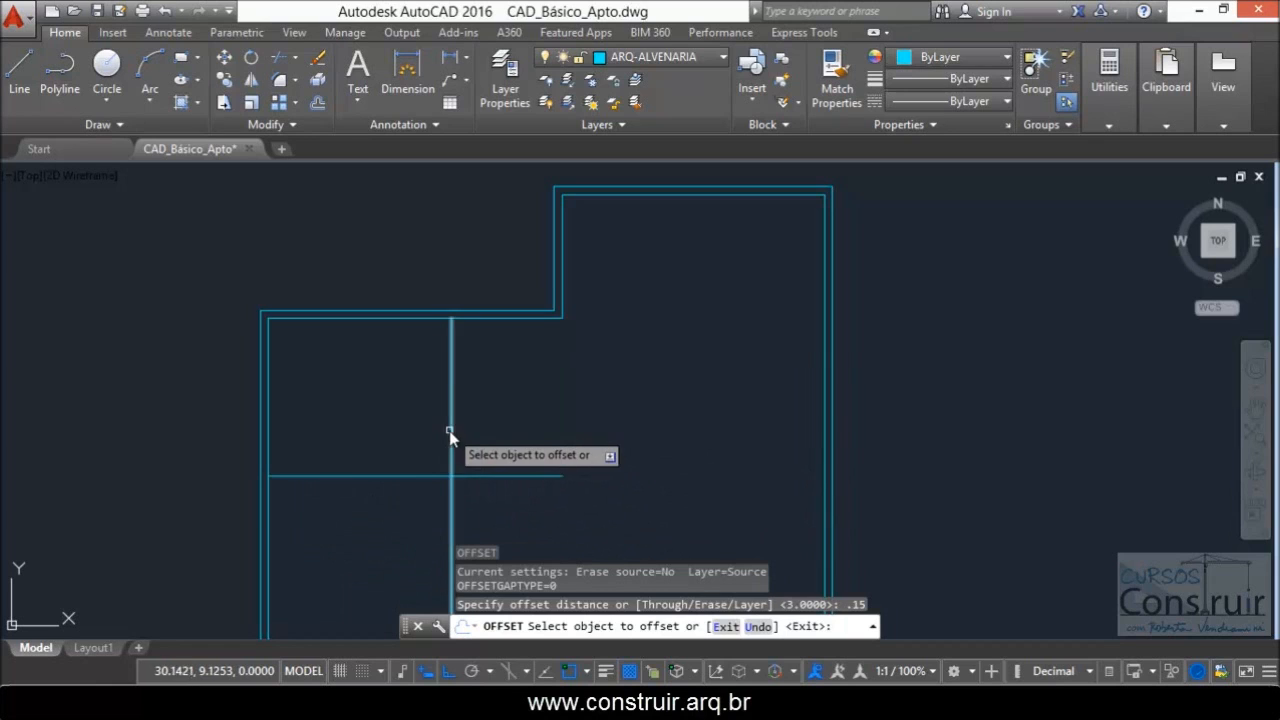
left_click(626, 703)
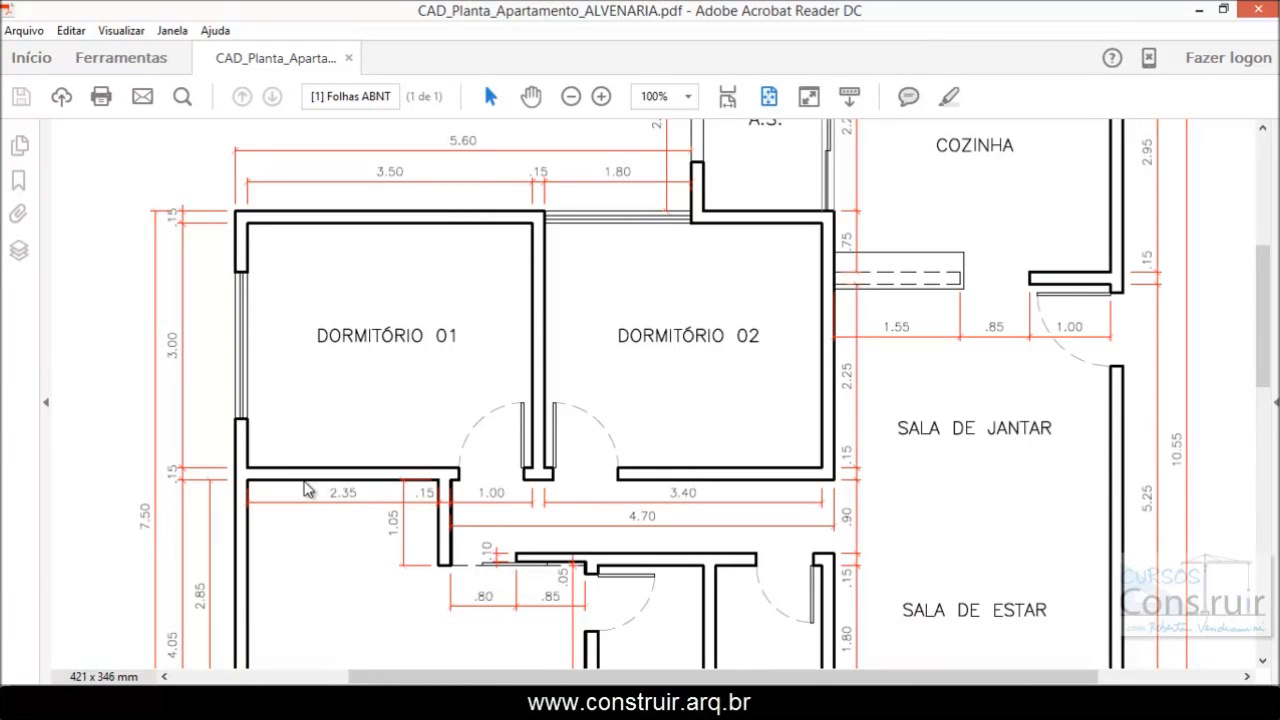
key("alt+Tab")
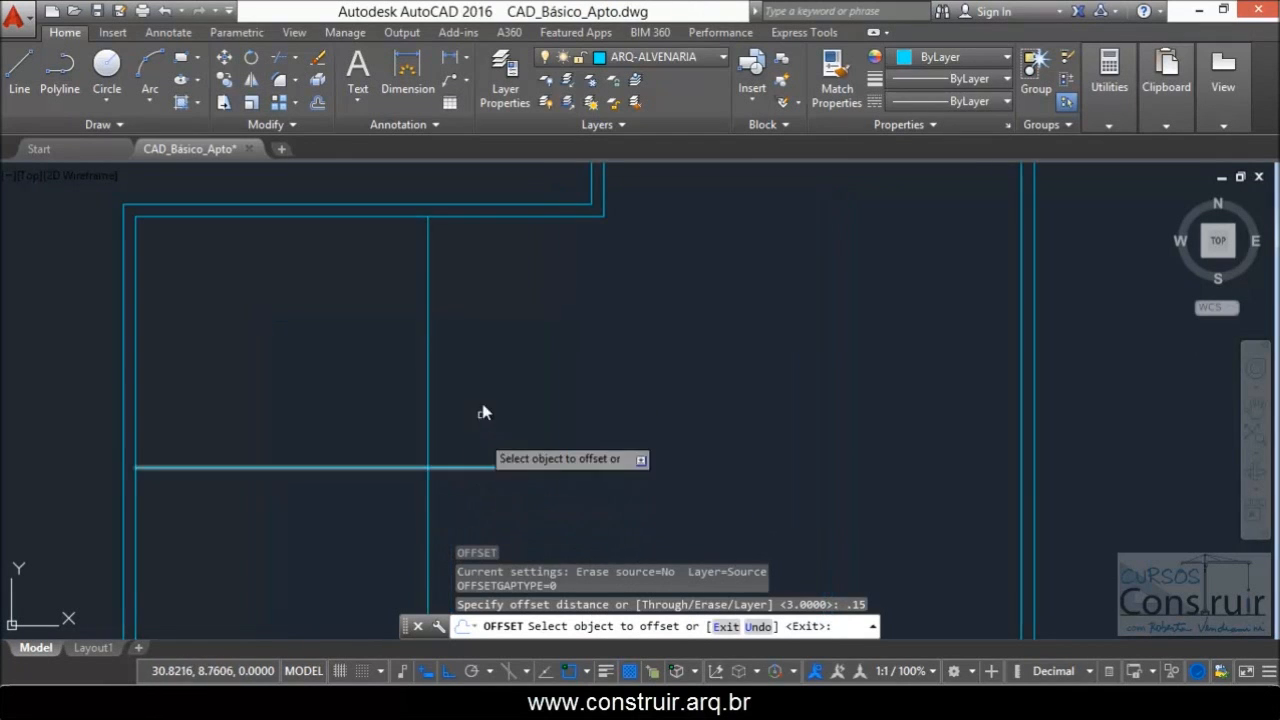
left_click(430, 345)
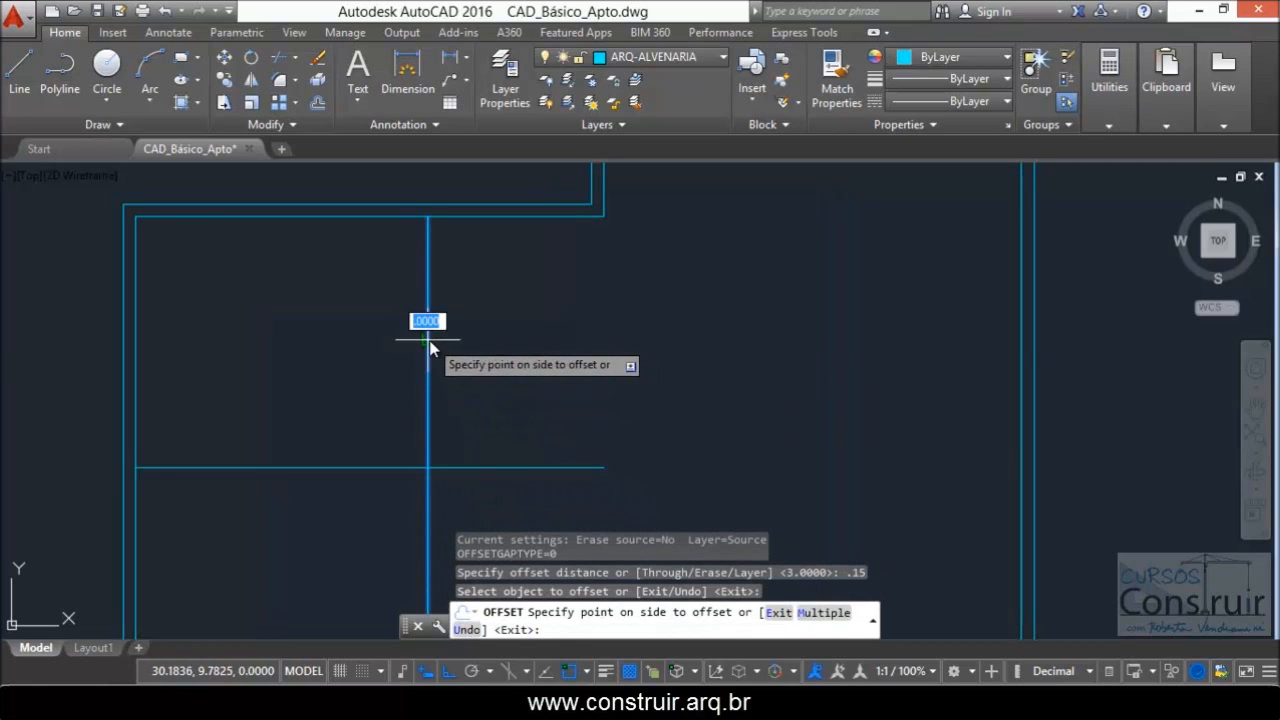
left_click(780, 345)
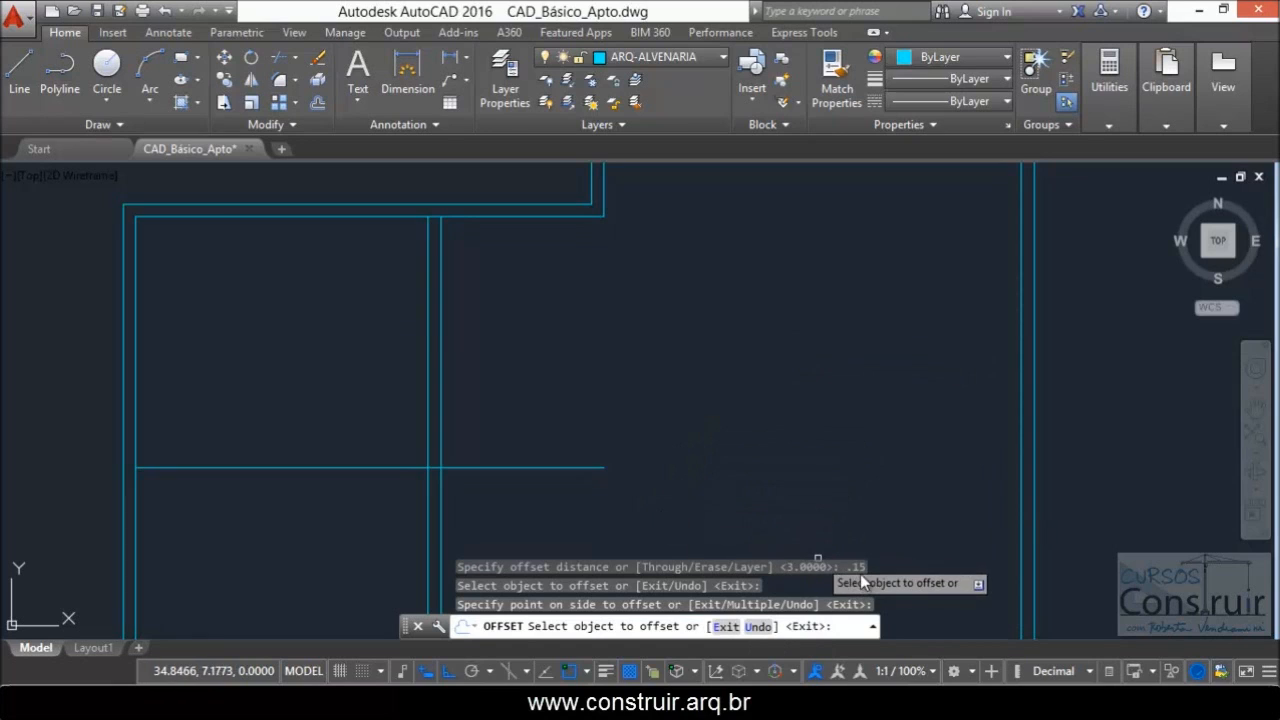
left_click(300, 468)
left_click(296, 539)
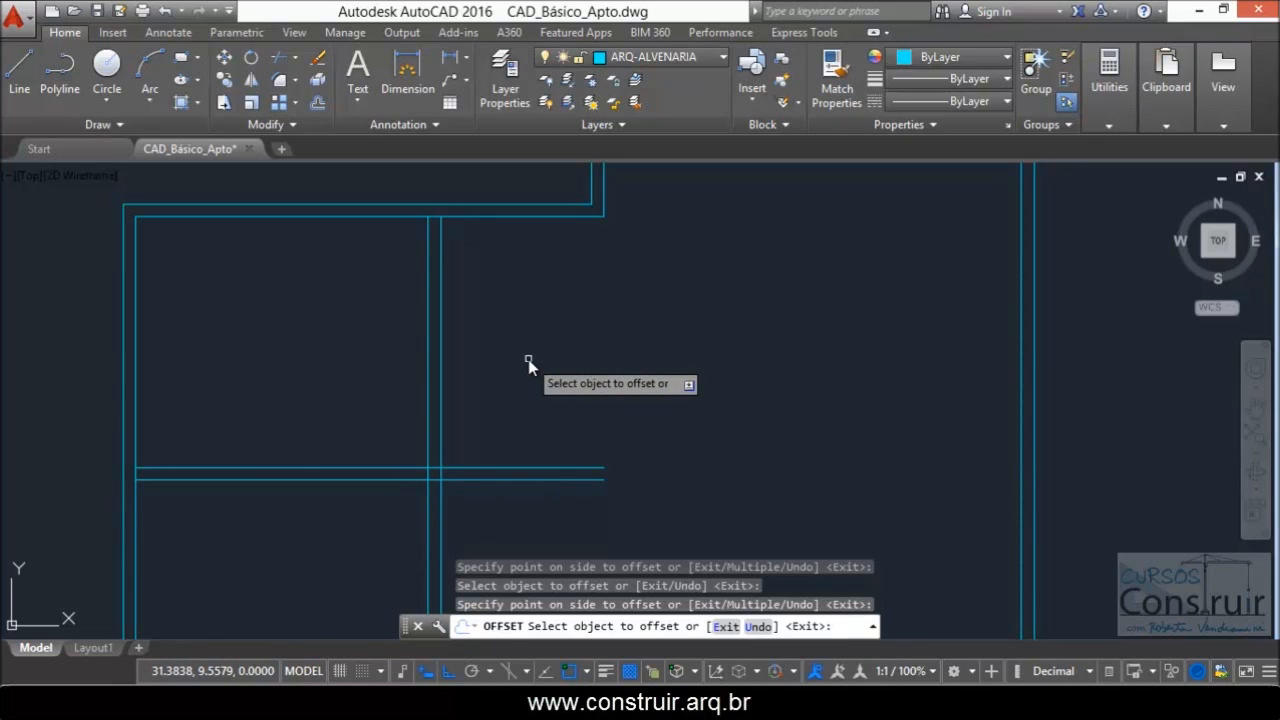
key("Return")
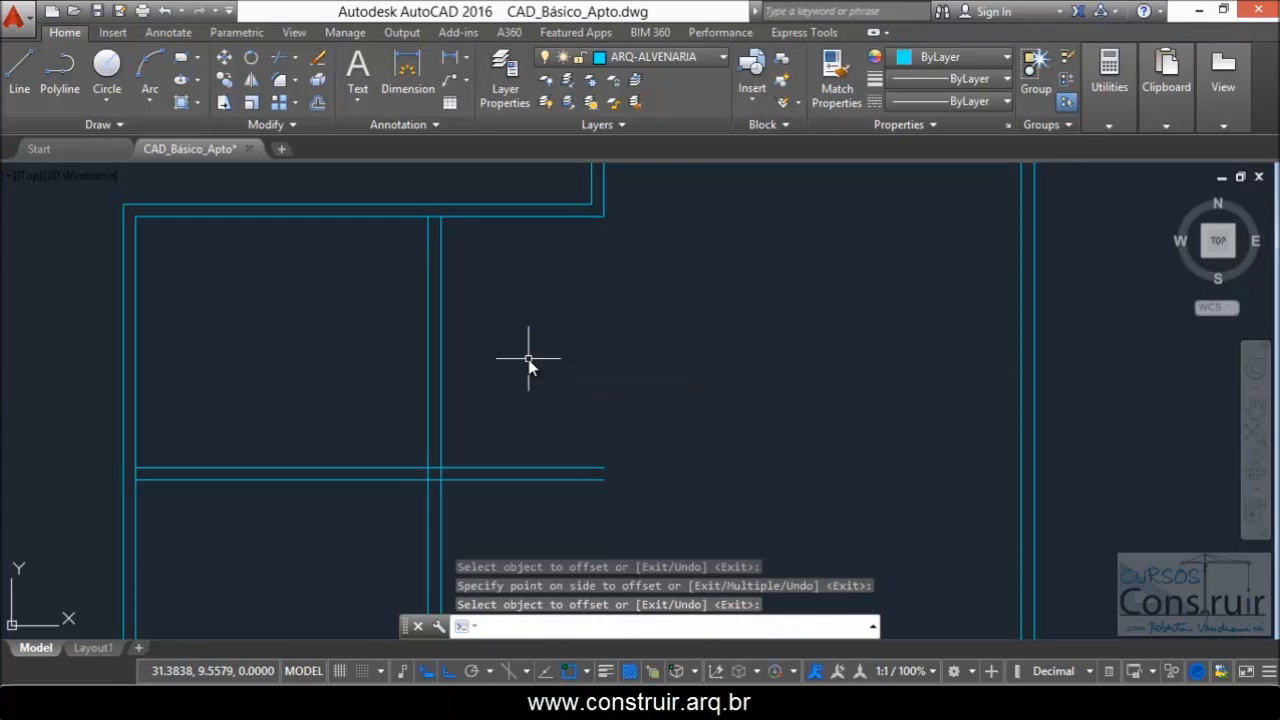
- Examine the wall junctions and dimensions around Dormitório 01, Dormitório 02 and the Suíte in the plan PDF, enlarging it to 150%
scroll(260, 425, "down", 4)
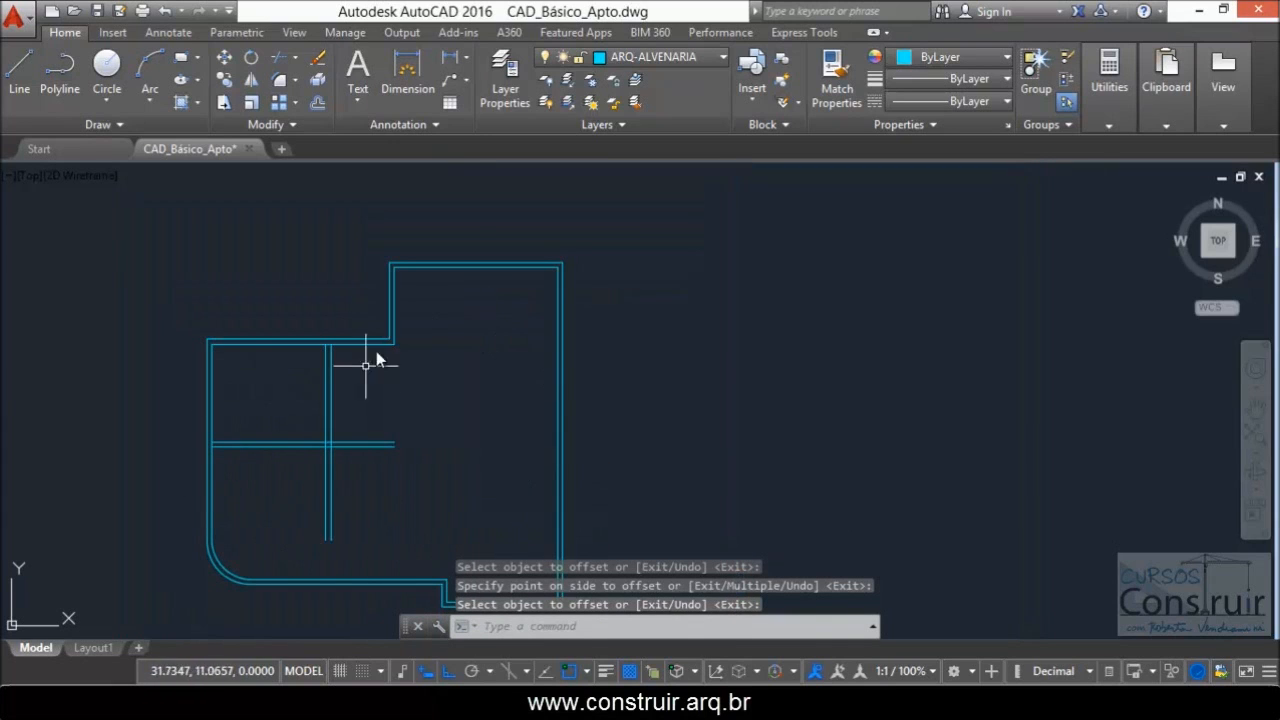
left_click(642, 704)
scroll(360, 357, "down", 3)
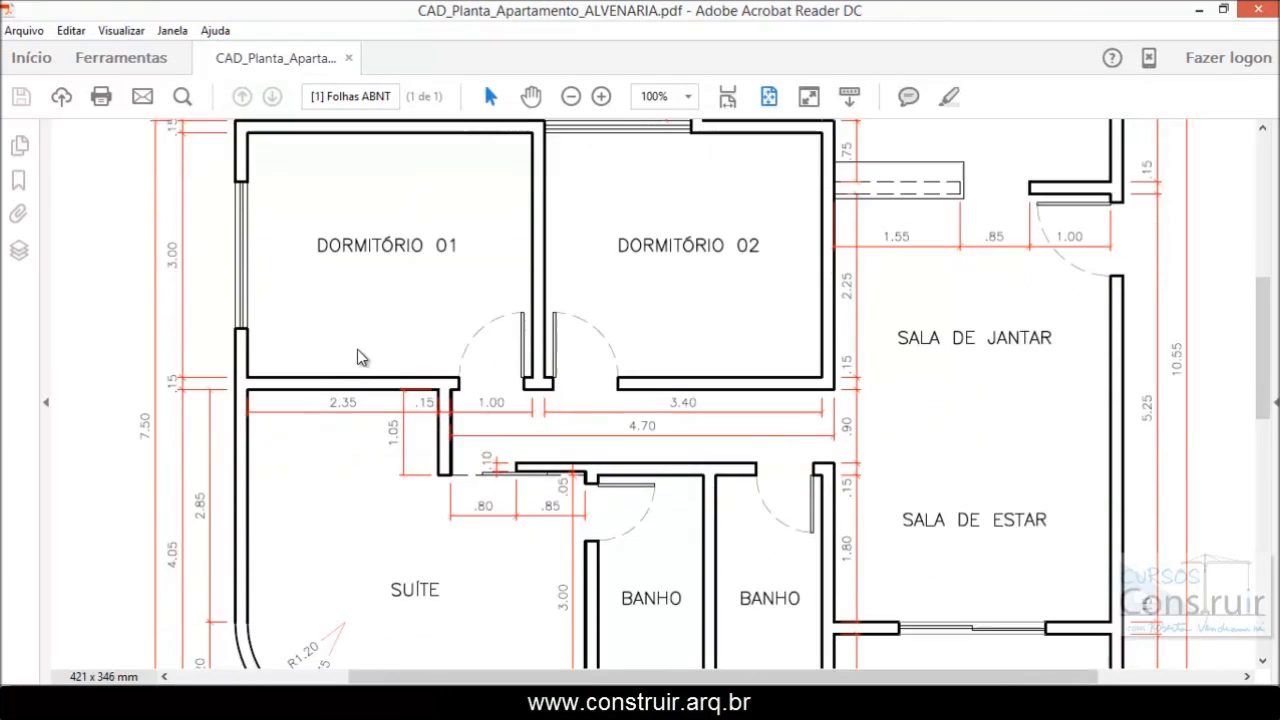
scroll(963, 468, "up", 2)
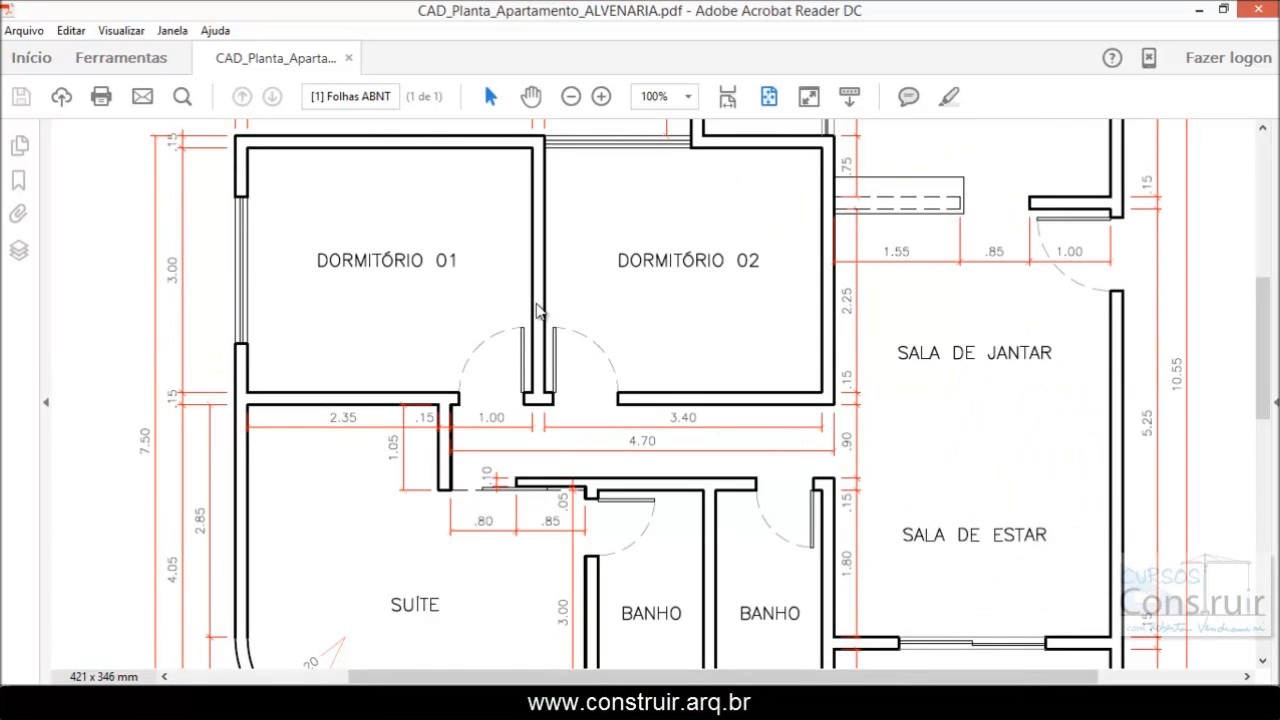
scroll(542, 312, "up", 2)
scroll(642, 312, "up", 2)
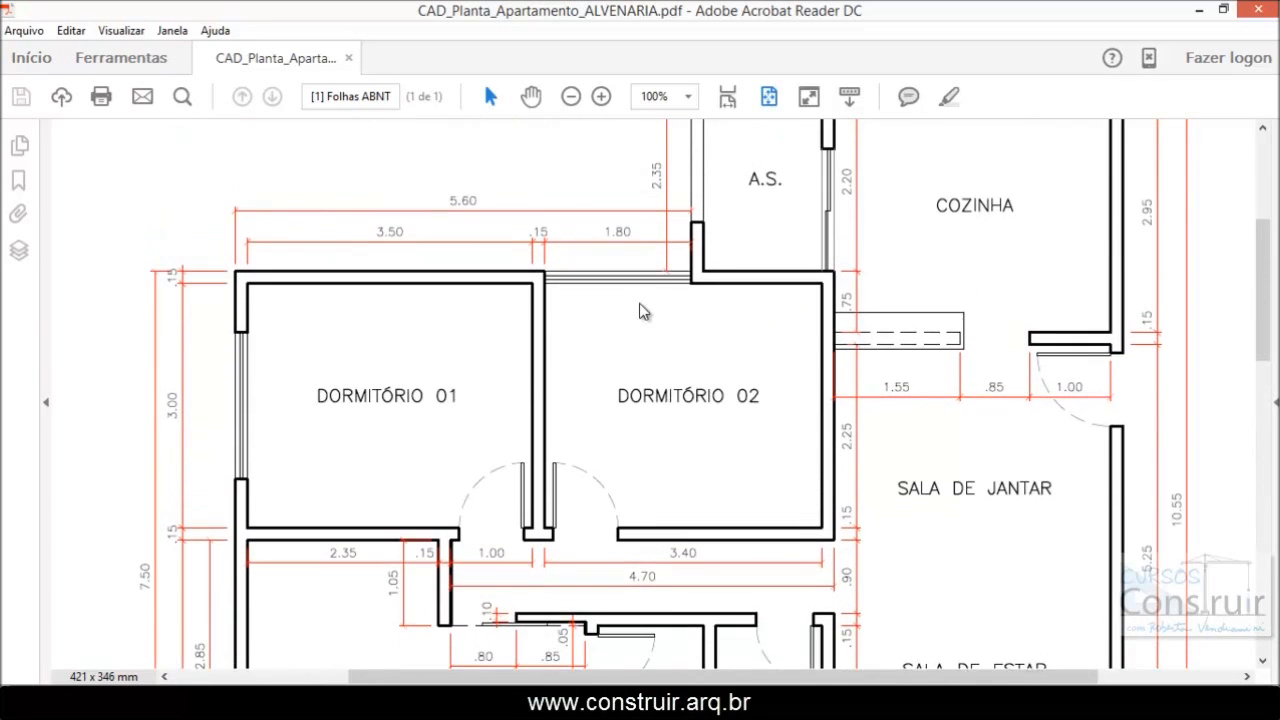
scroll(642, 312, "down", 2)
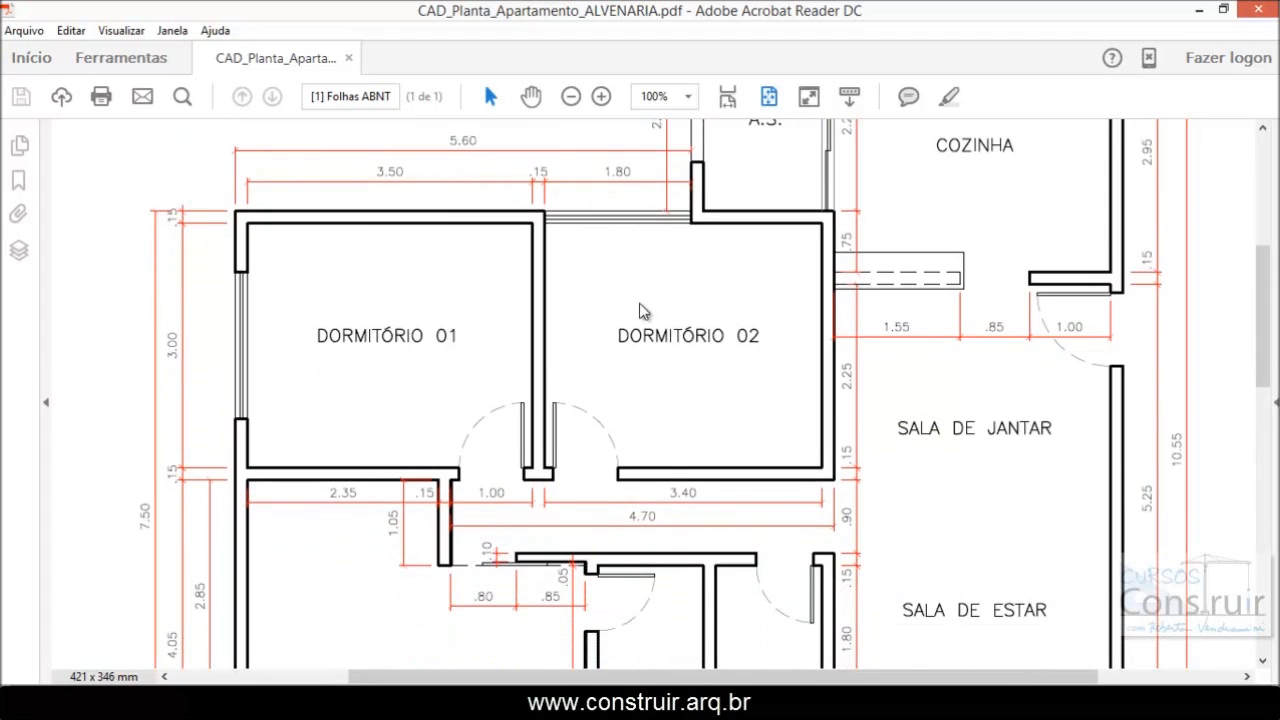
scroll(252, 474, "up", 1)
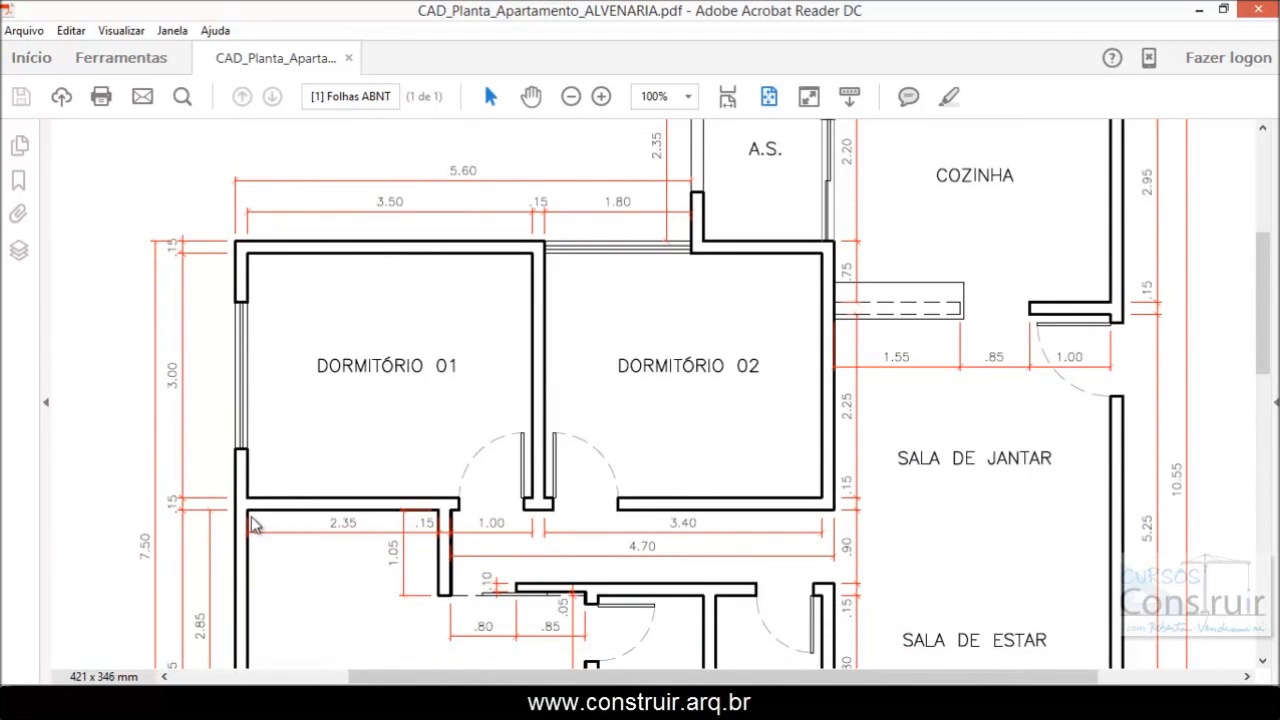
scroll(252, 512, "down", 4)
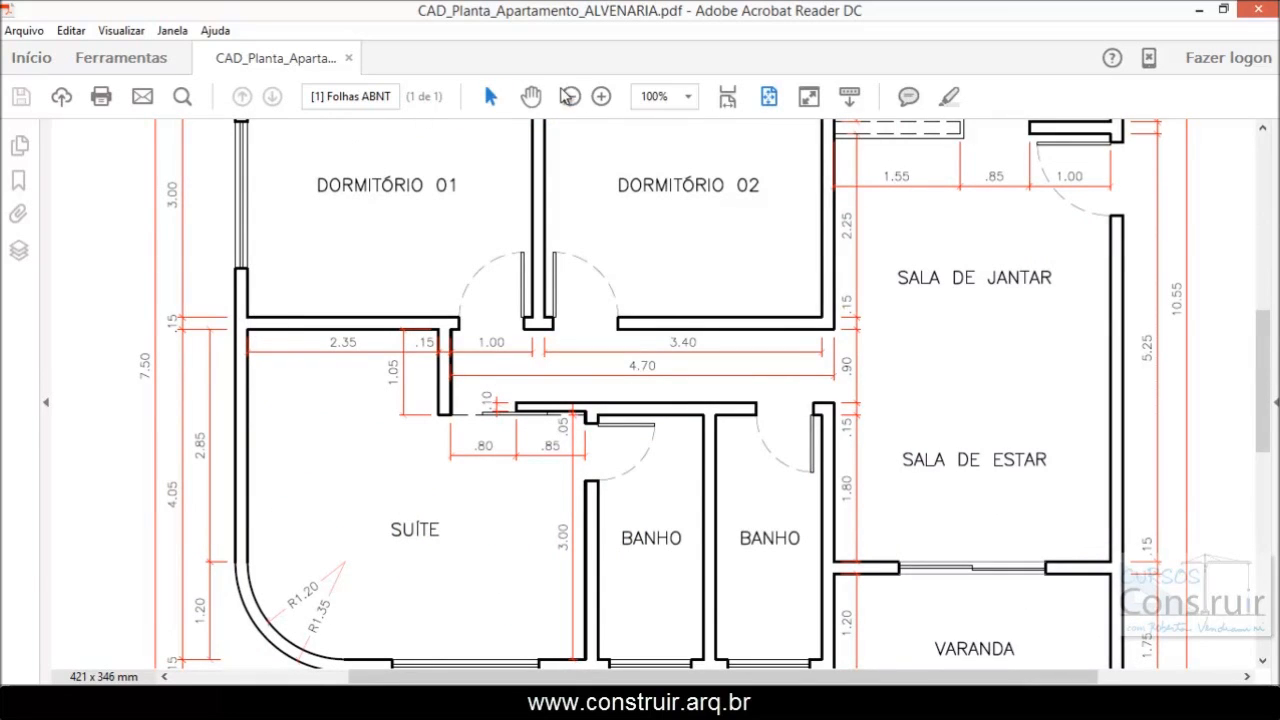
left_click(694, 97)
left_click(712, 287)
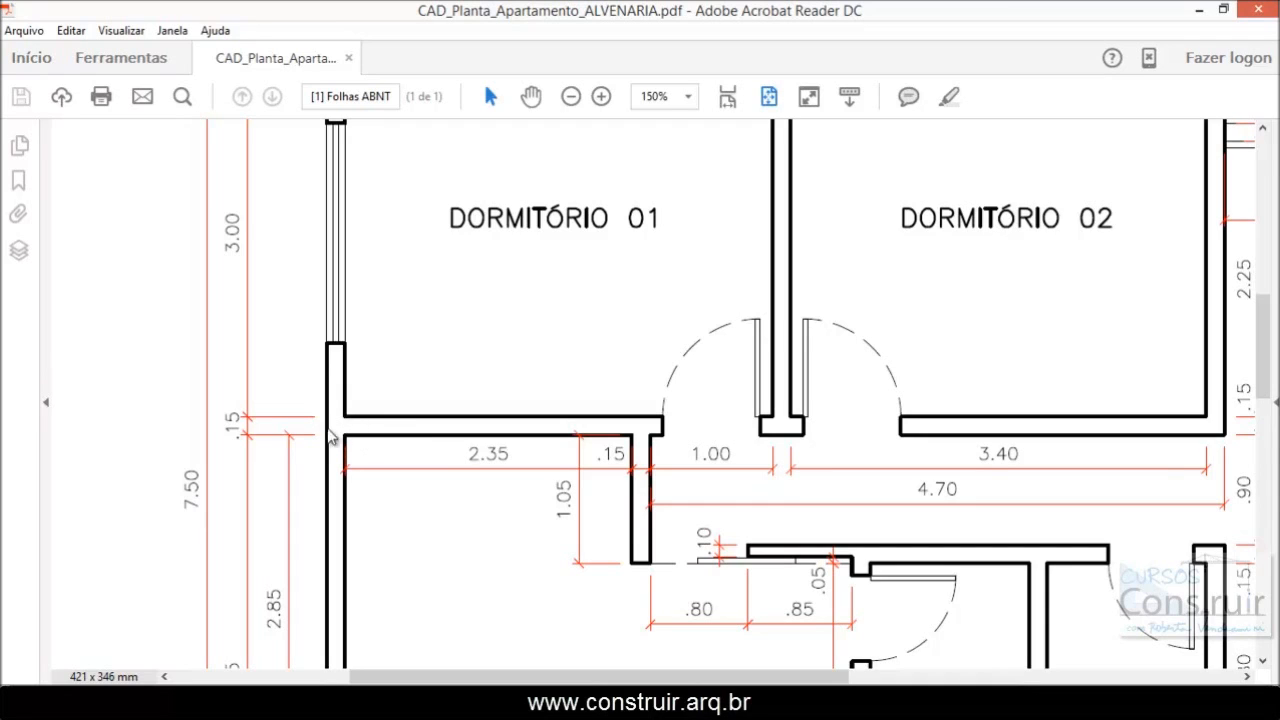
scroll(460, 426, "up", 1)
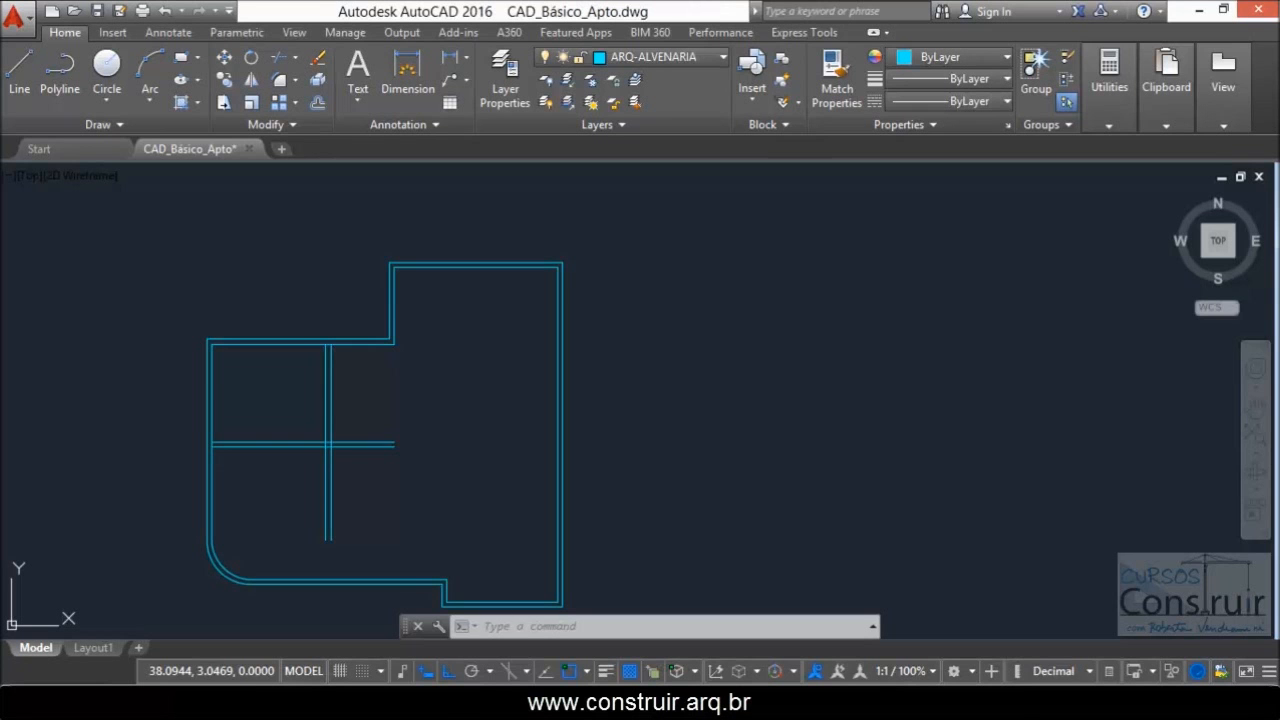
scroll(257, 443, "up", 7)
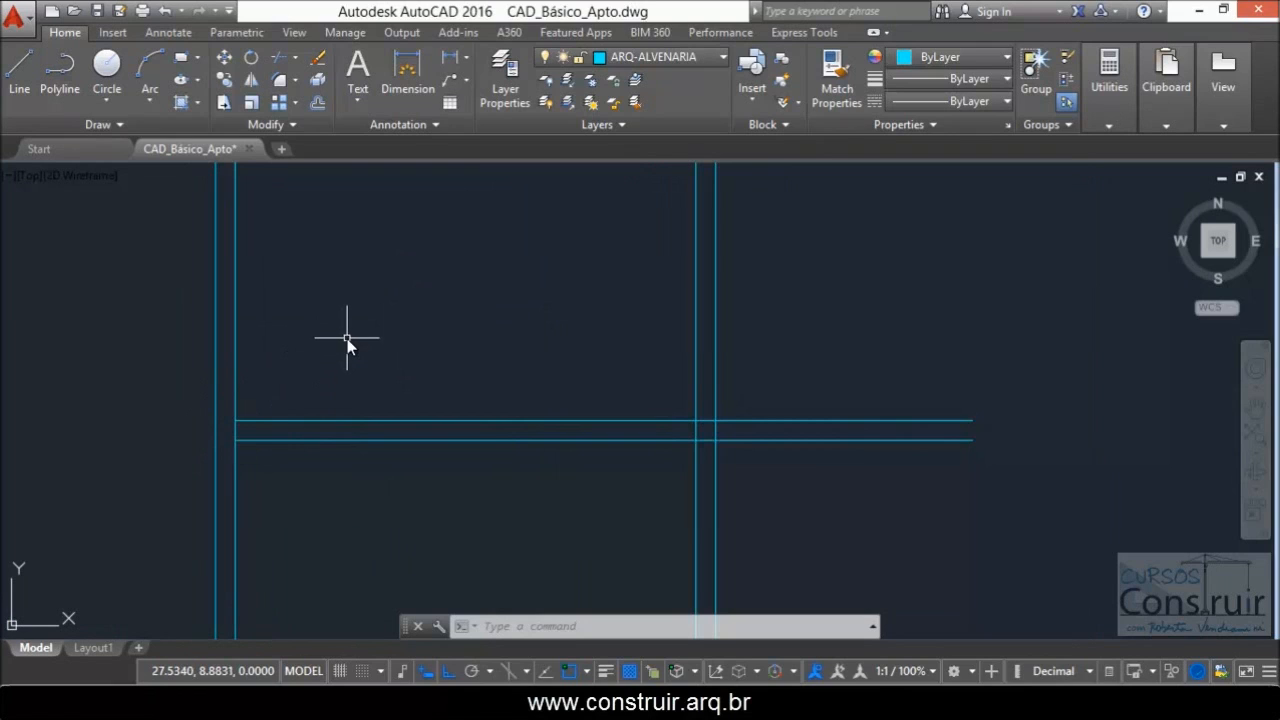
type("F")
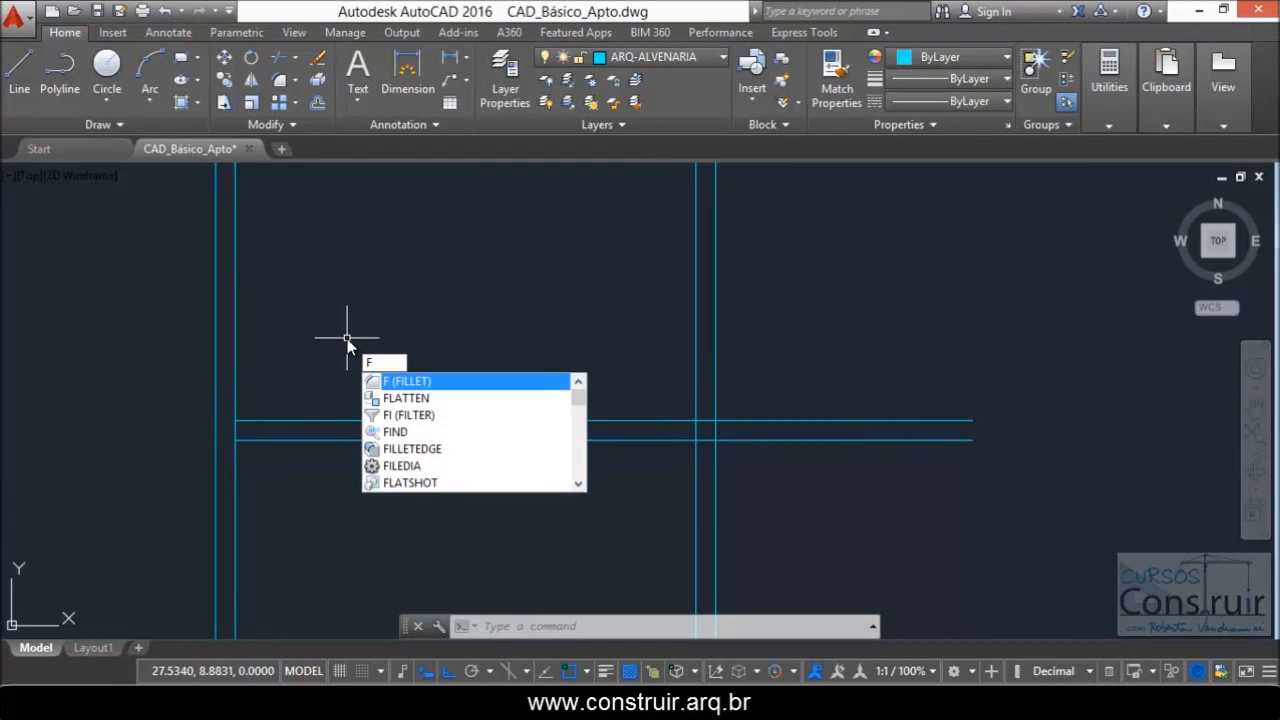
key("Return")
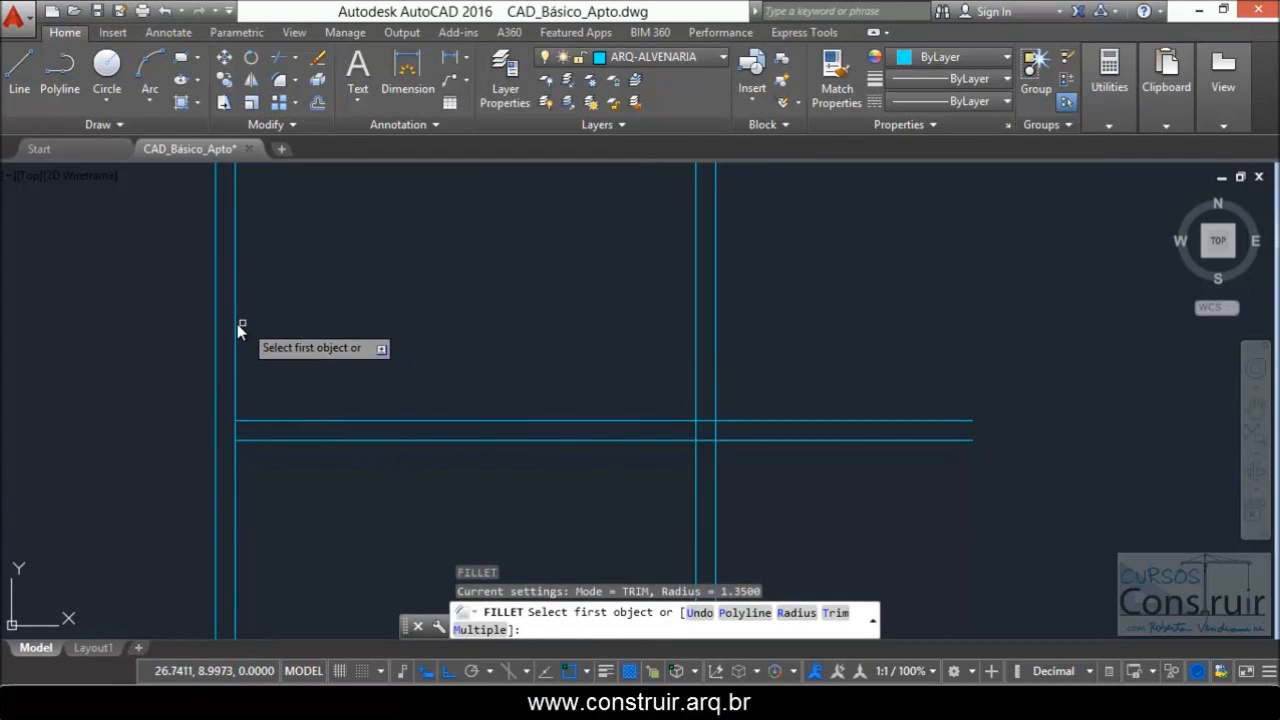
left_click(236, 332)
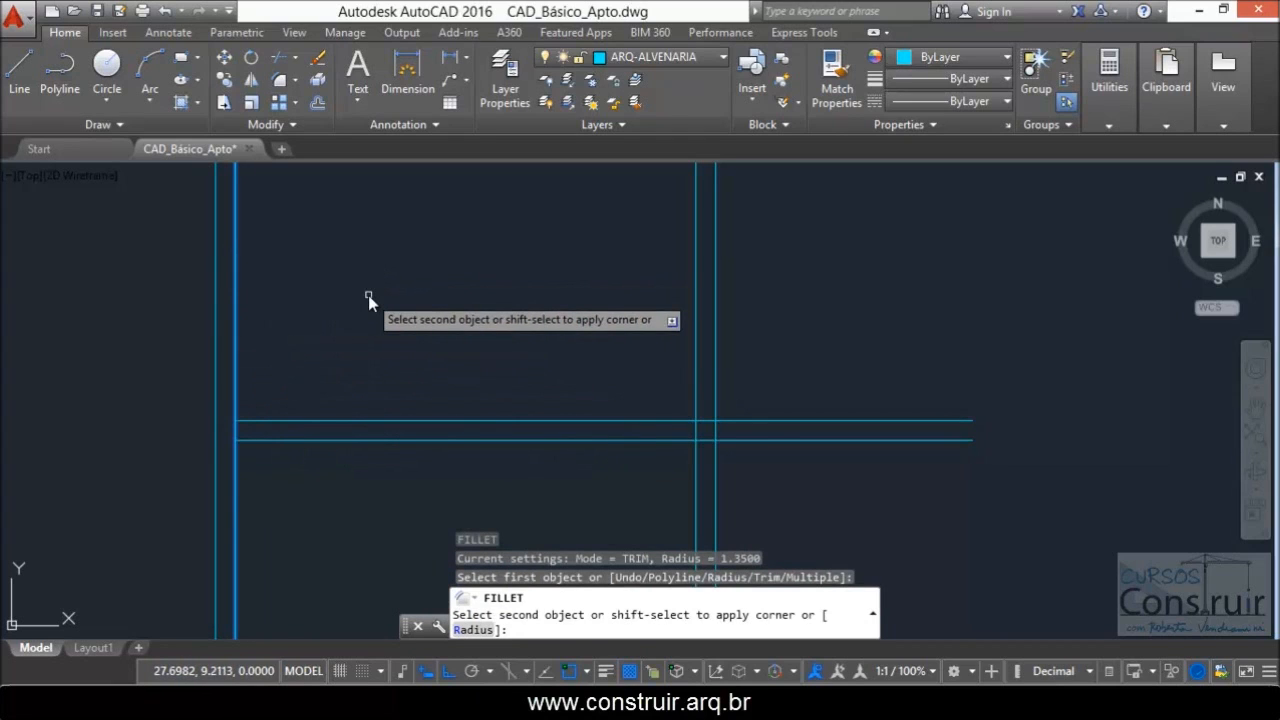
key("Escape")
- Try to join the left inner wall line to the upper line of Dormitório 01's horizontal wall with a radius-0 Fillet
type("f")
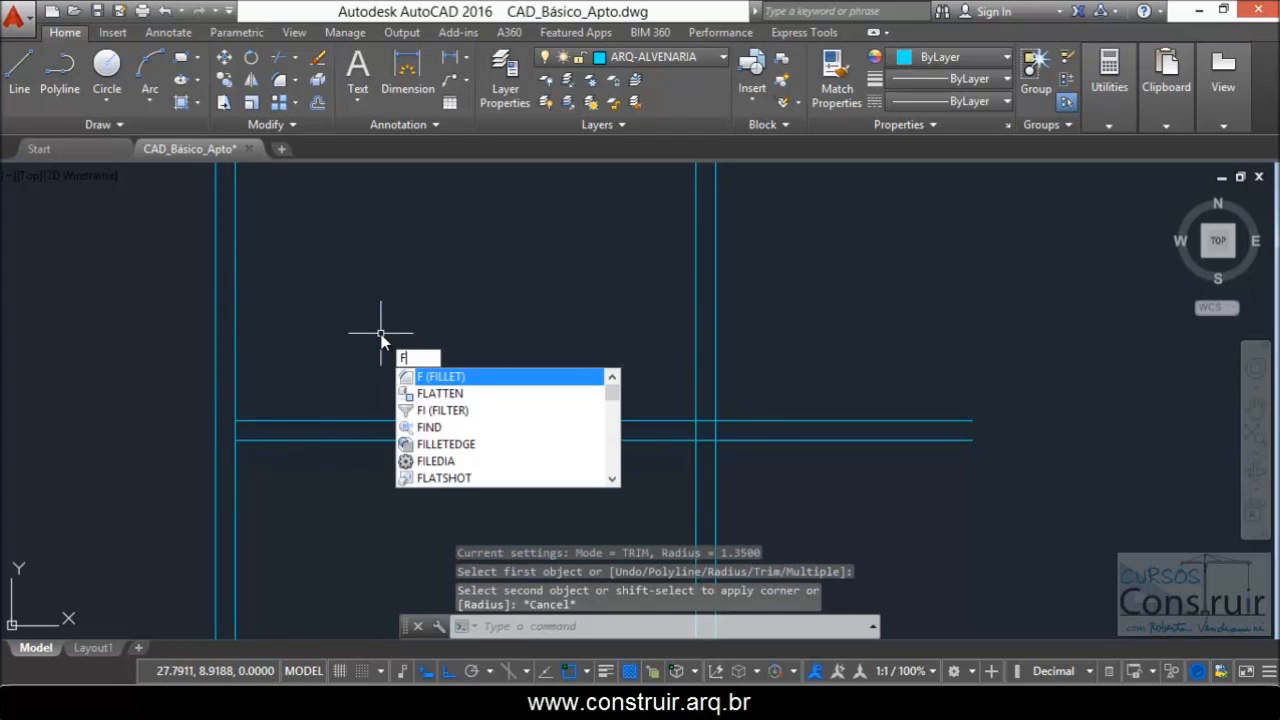
key("Return")
type("r")
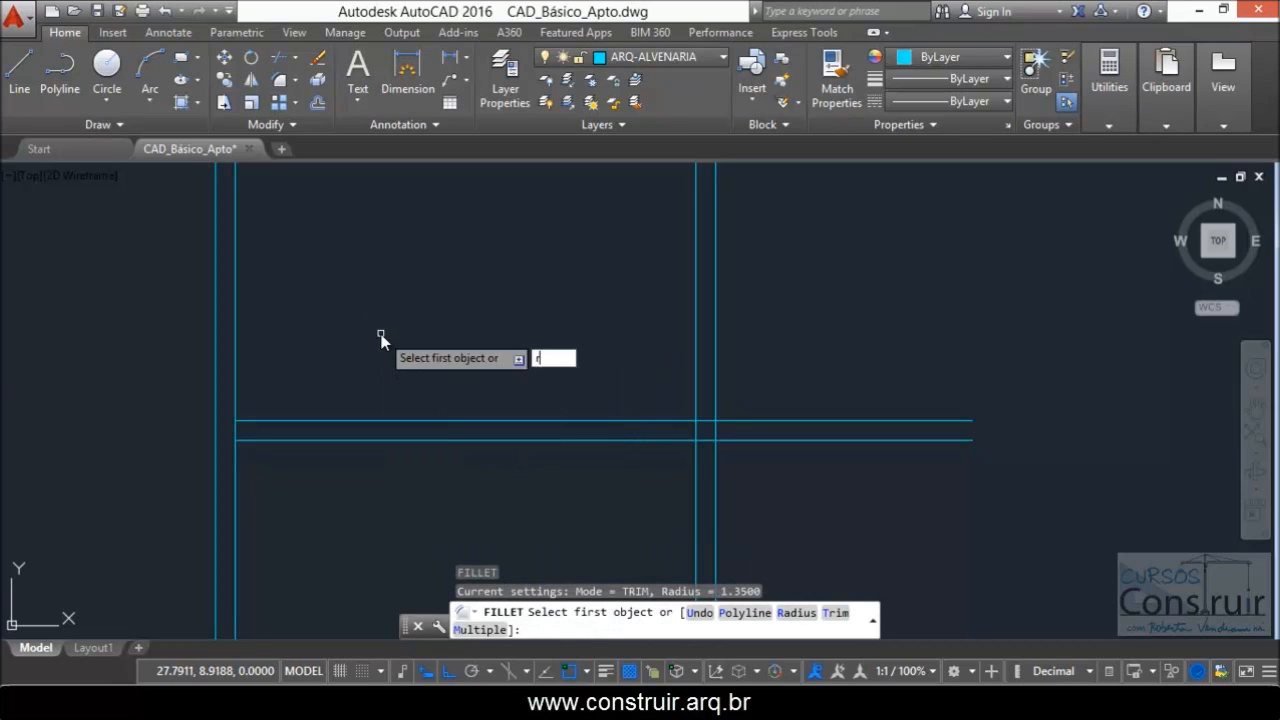
key("Return")
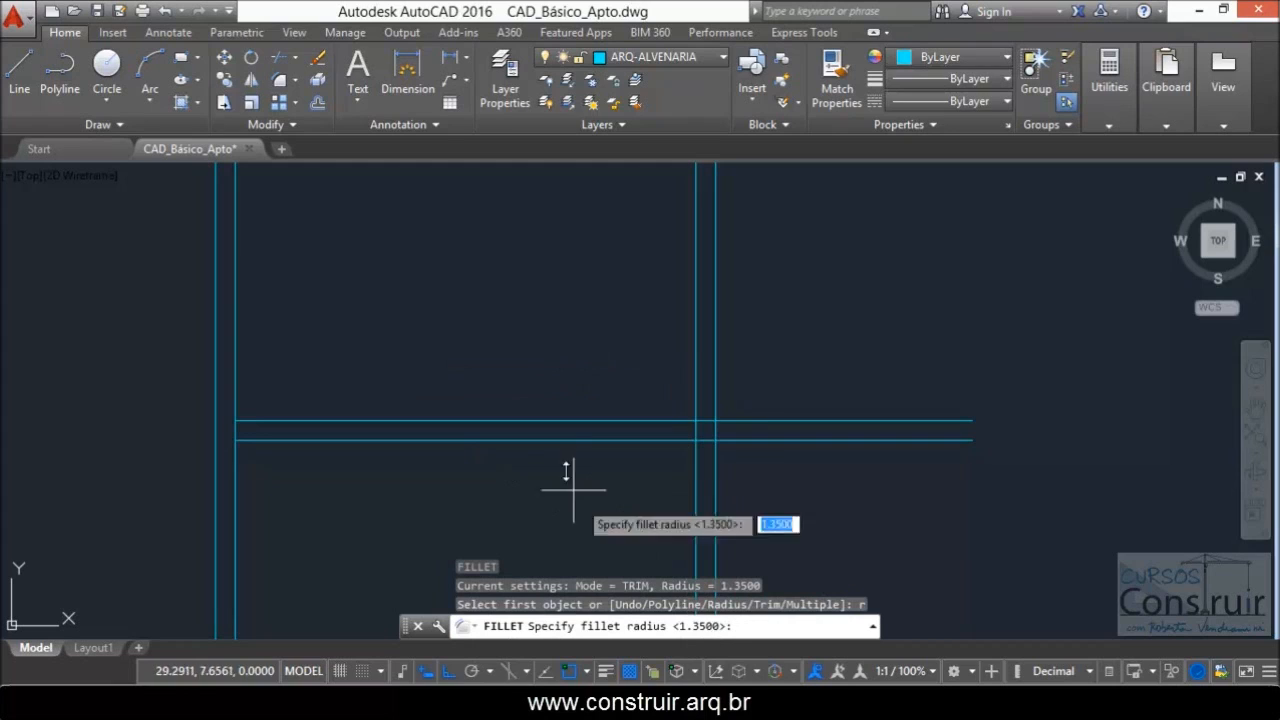
type("0")
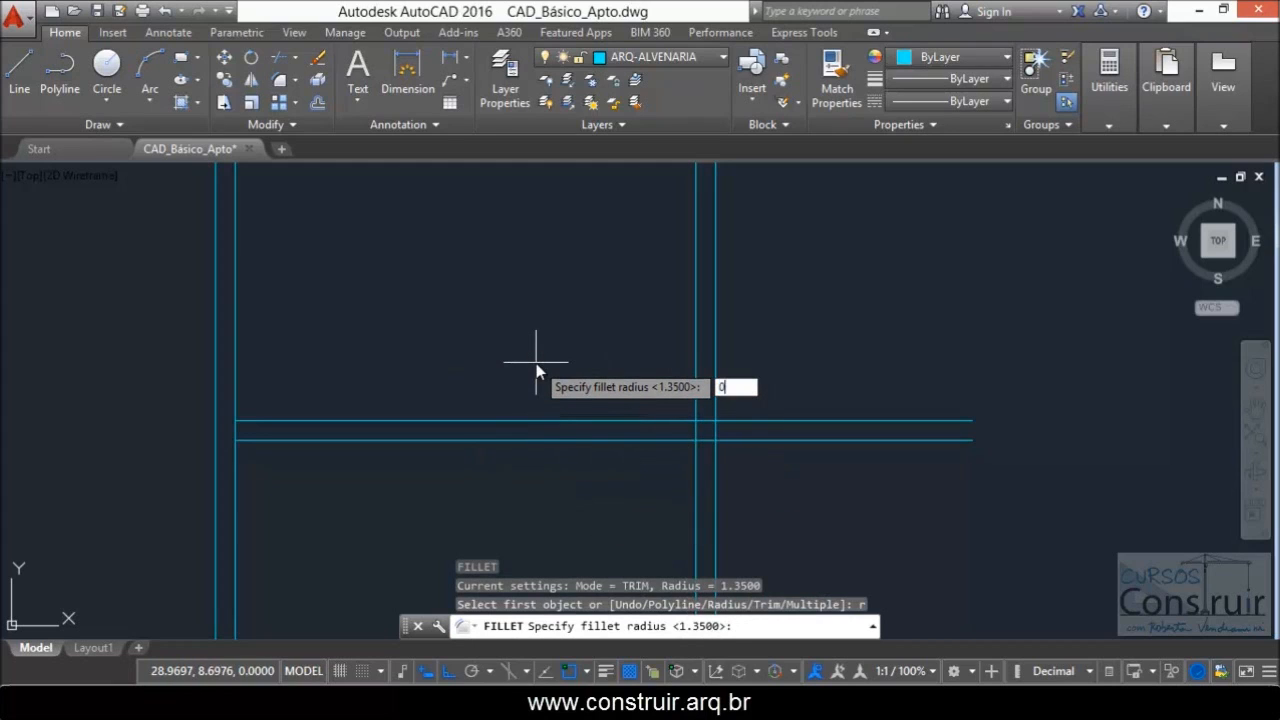
key("Return")
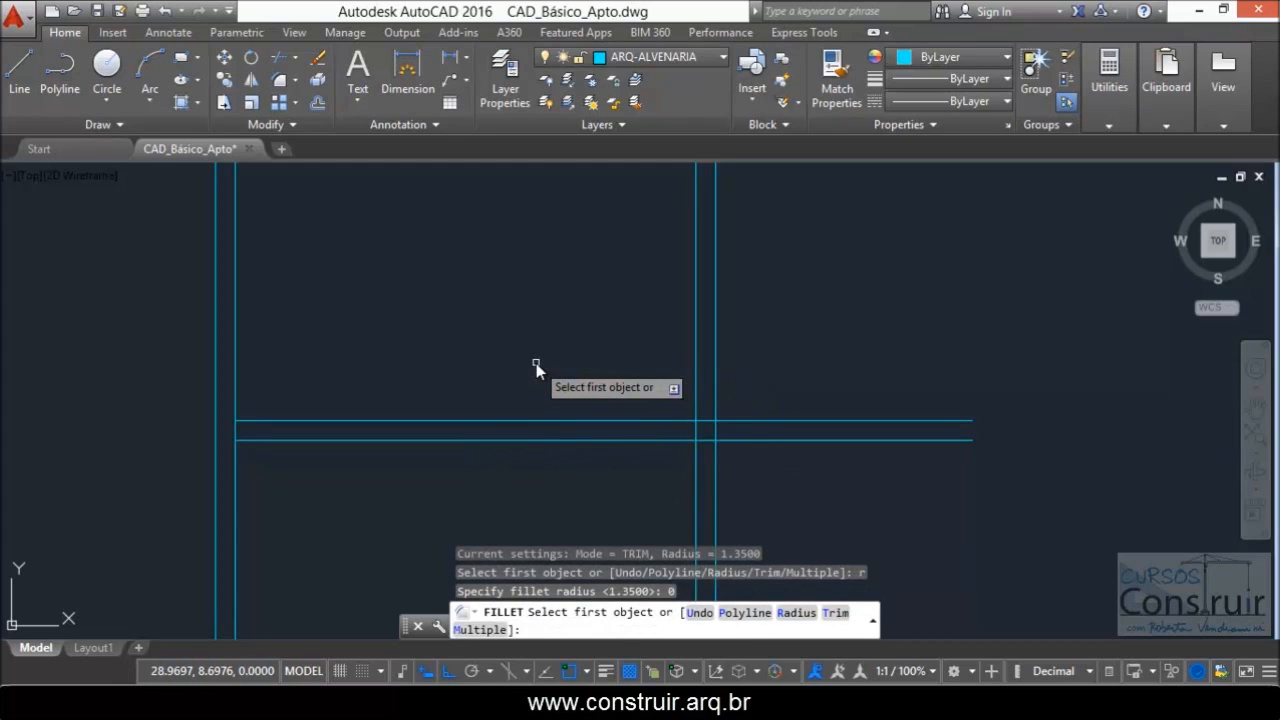
scroll(536, 363, "down", 5)
scroll(440, 515, "up", 4)
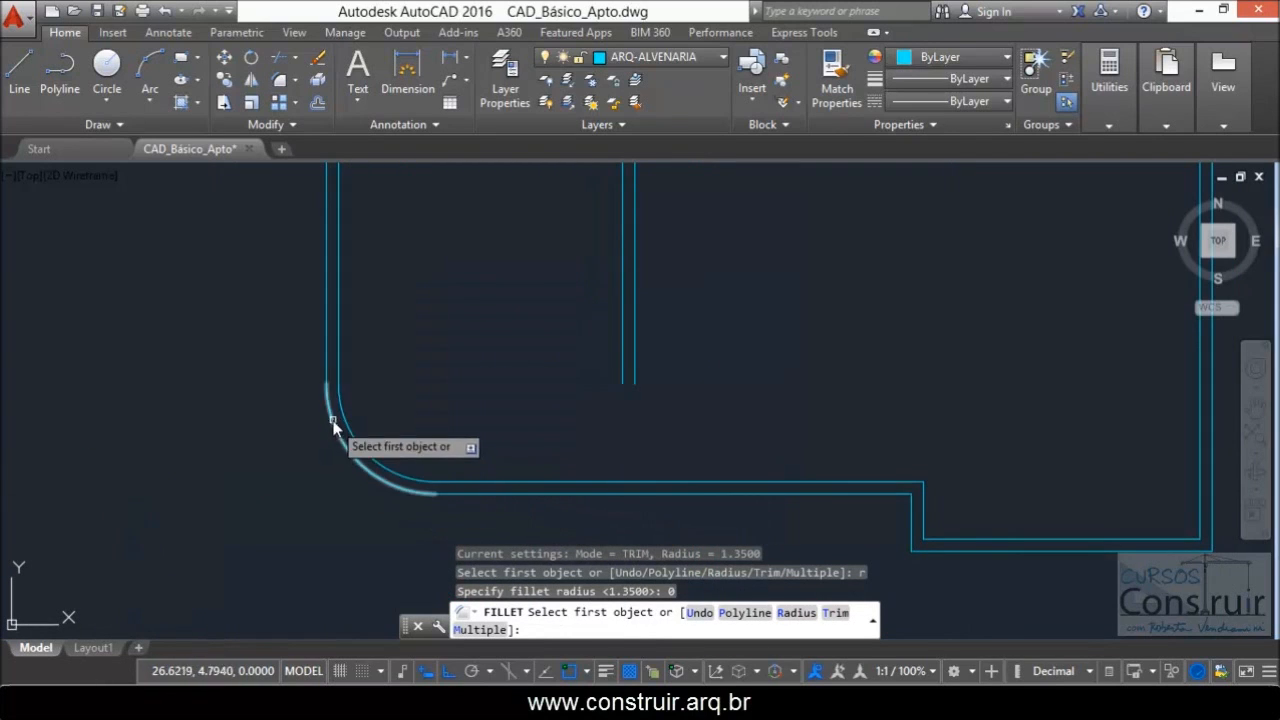
scroll(408, 500, "down", 2)
scroll(443, 434, "down", 2)
scroll(466, 289, "up", 3)
scroll(337, 370, "up", 2)
scroll(337, 367, "up", 2)
left_click(318, 375)
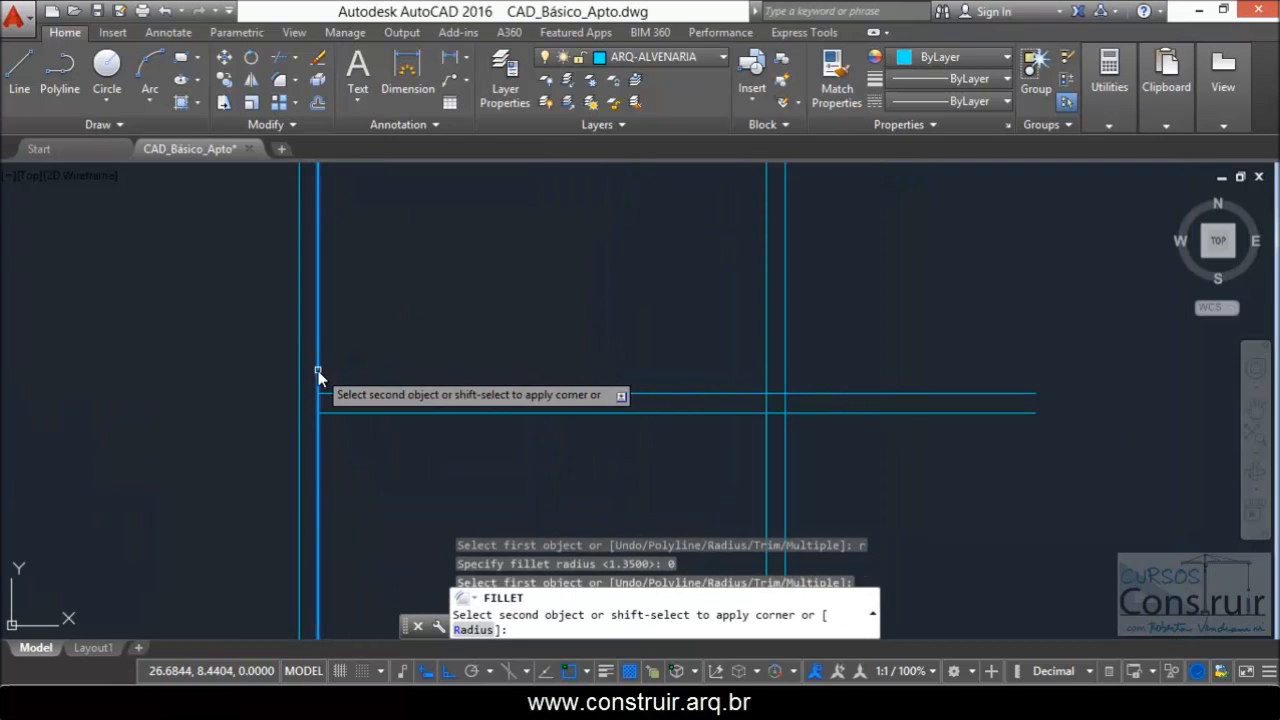
left_click(340, 395)
scroll(463, 425, "down", 2)
scroll(500, 450, "up", 2)
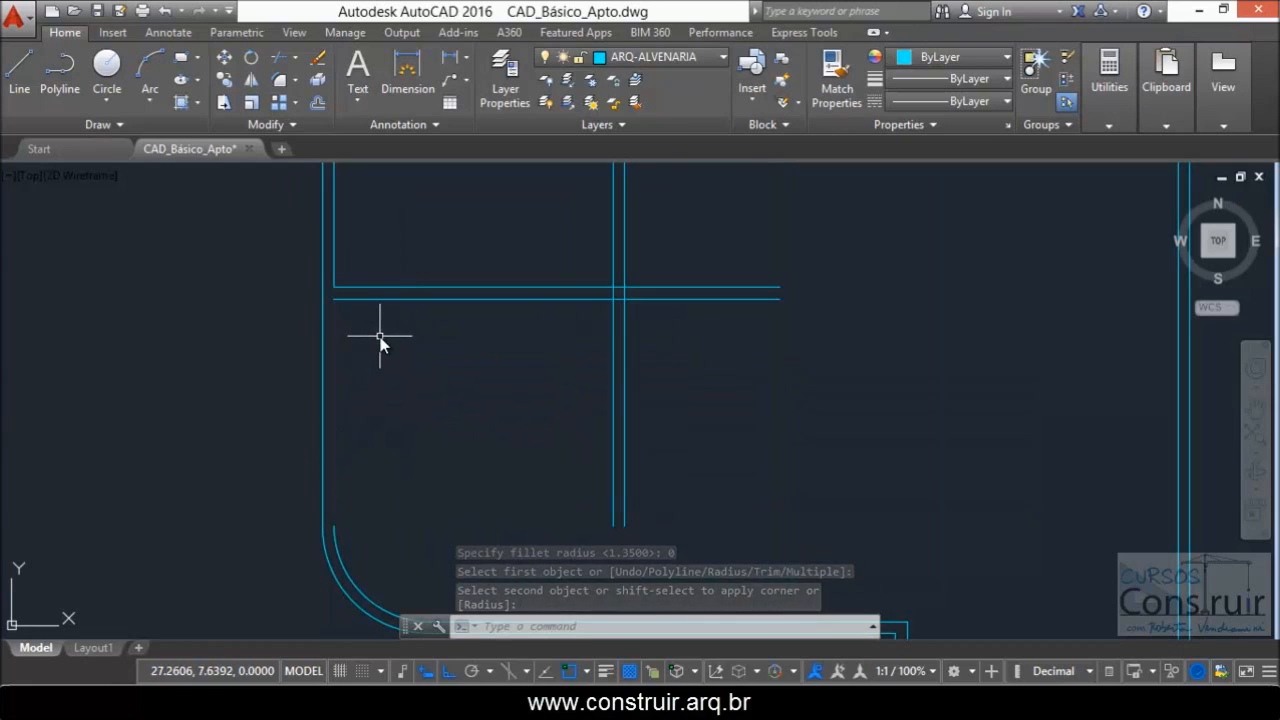
- Undo the last fillet on the left inner wall line
left_click(166, 11)
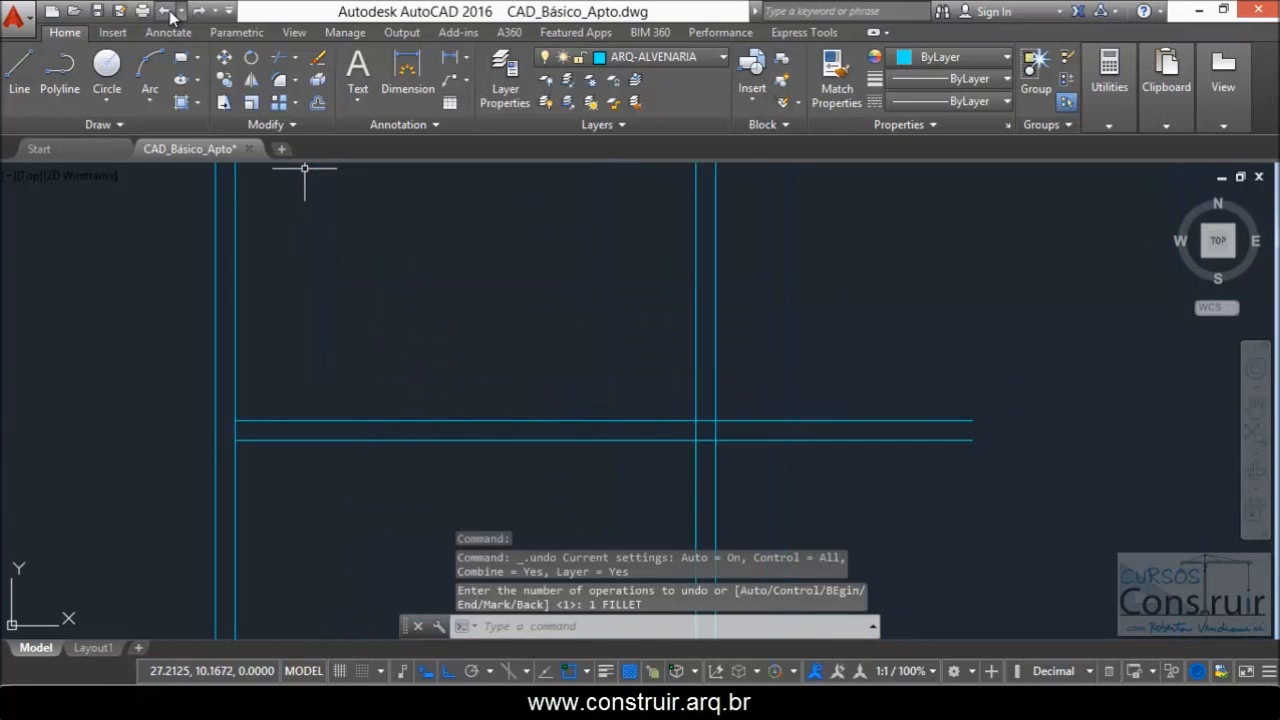
scroll(340, 290, "down", 3)
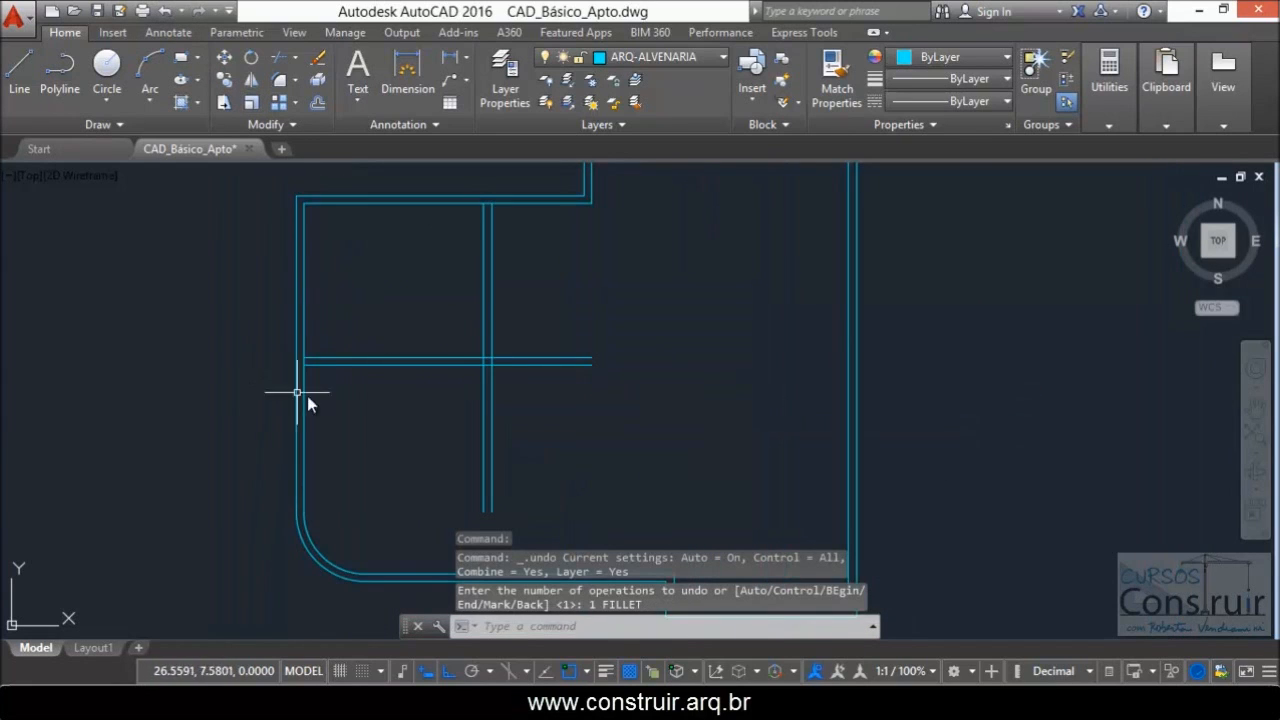
scroll(284, 375, "up", 2)
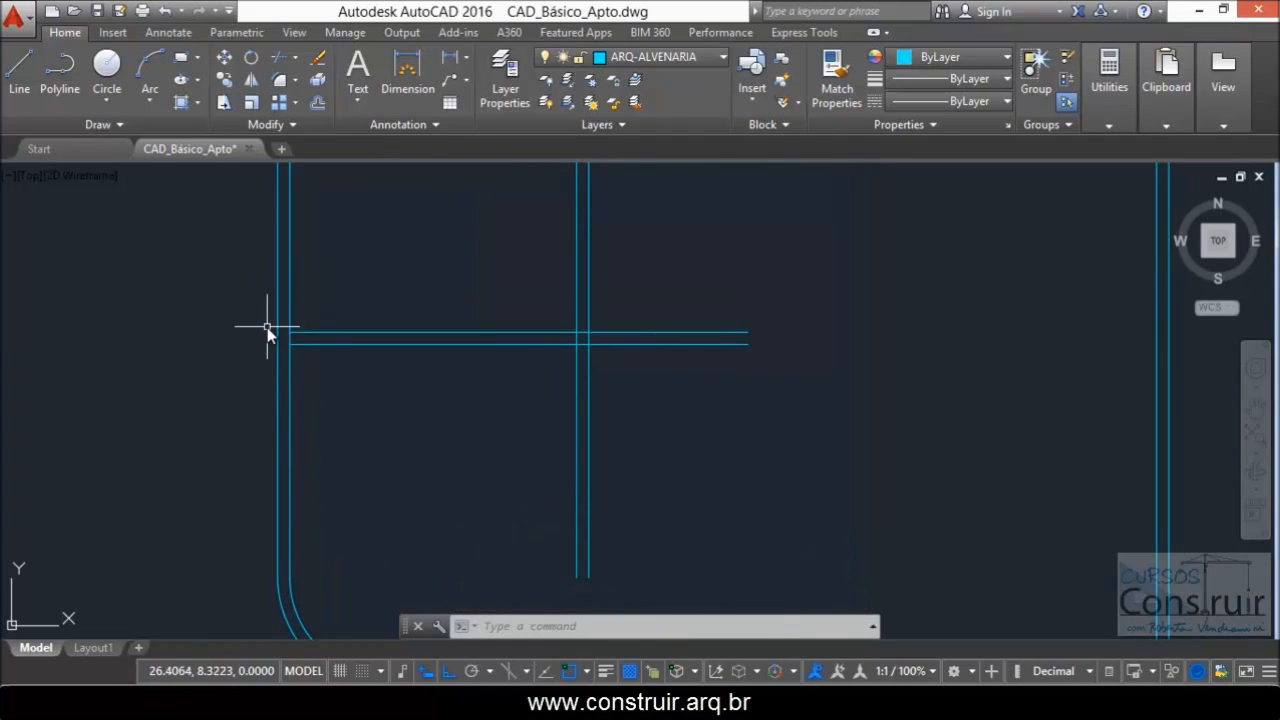
scroll(257, 342, "up", 3)
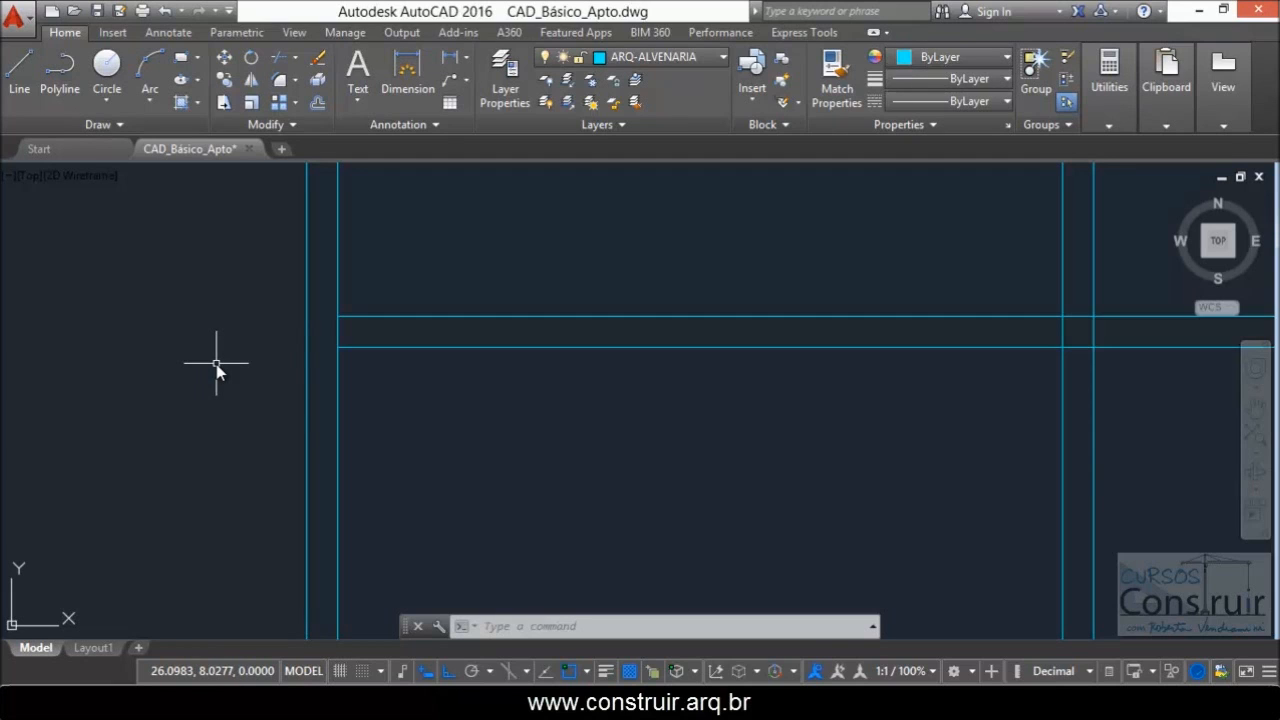
- Draw two horizontal practice lines, one below the other, in the empty area outside the apartment's right wall
scroll(217, 369, "down", 8)
scroll(559, 283, "up", 2)
scroll(559, 276, "up", 2)
left_click(22, 78)
left_click(273, 313)
left_click(380, 337)
key("Return")
key("Return")
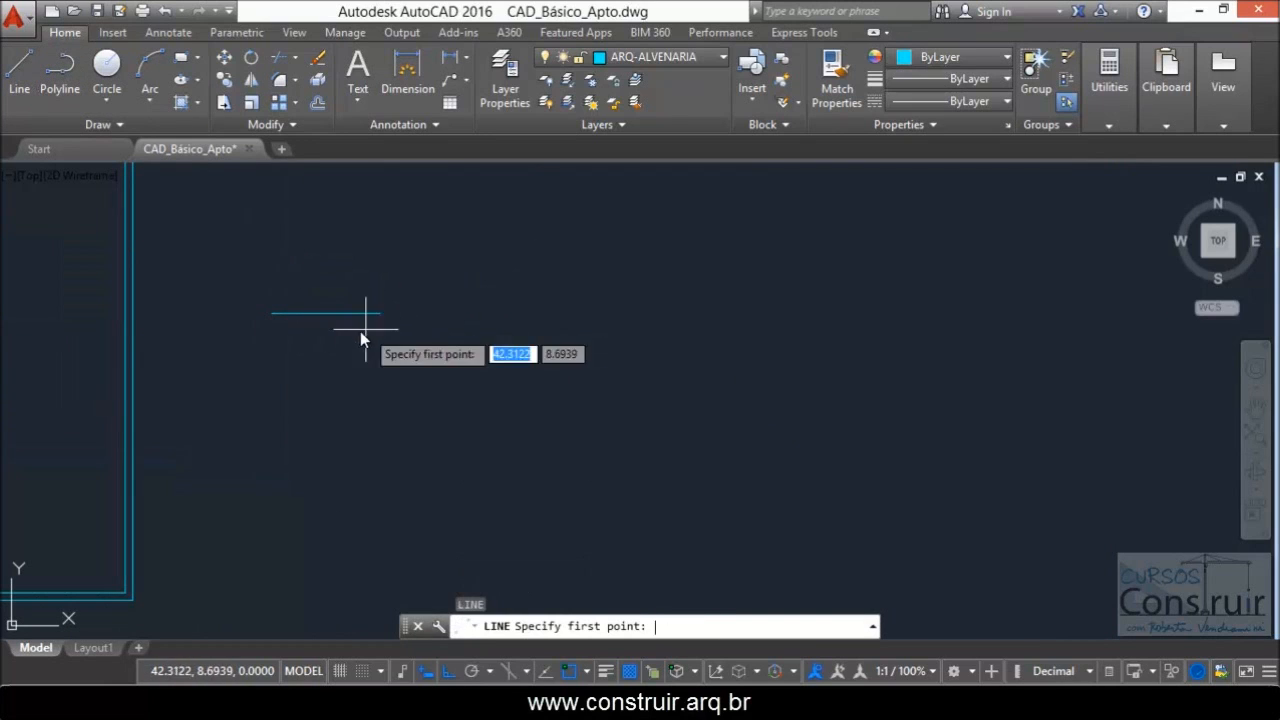
left_click(378, 337)
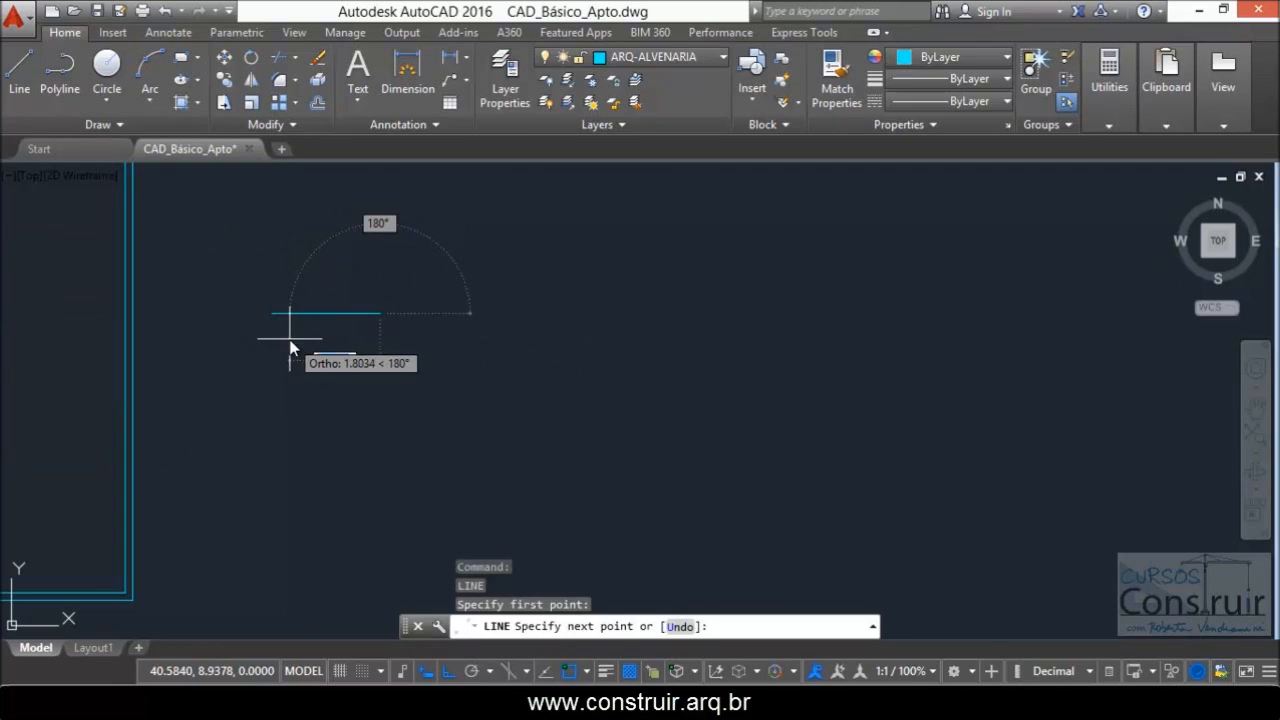
key("Escape")
key("Return")
left_click(271, 333)
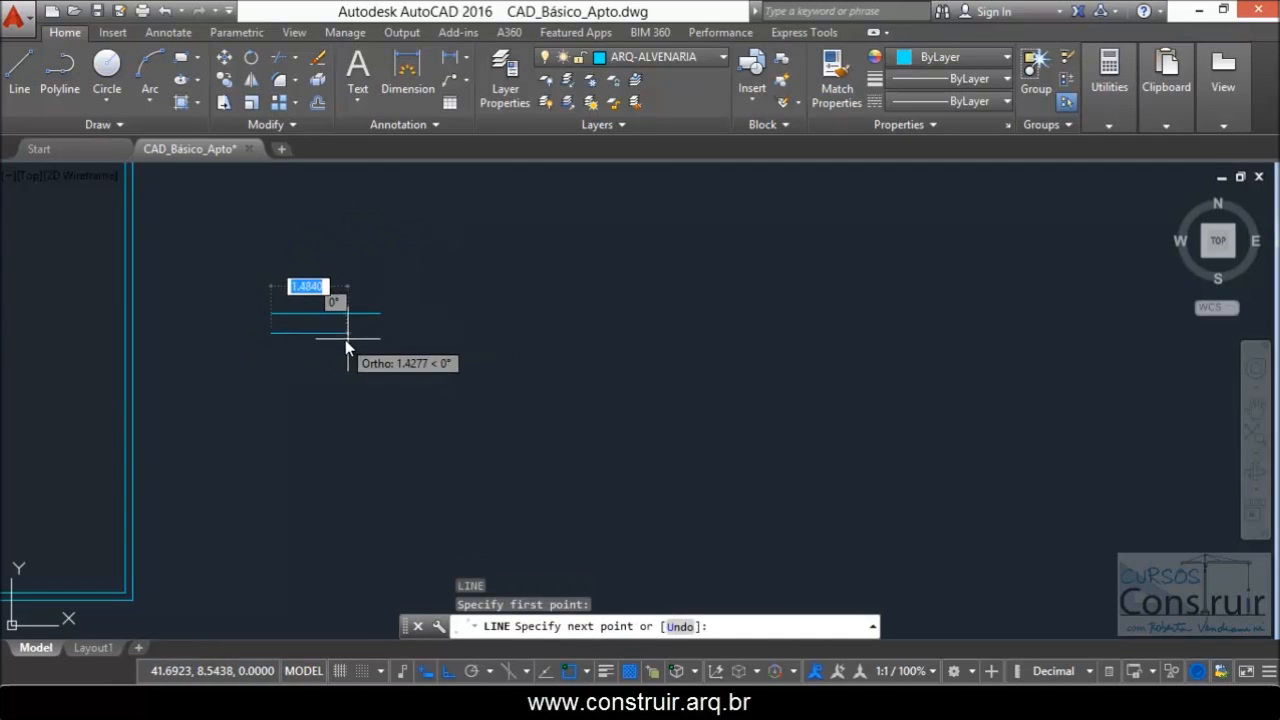
left_click(373, 333)
key("Return")
key("Escape")
- Offset the lower practice line downward three times in succession, keeping the current offset distance
scroll(295, 365, "up", 4)
type("o")
key("Return")
key("Return")
left_click(330, 308)
left_click(331, 331)
left_click(331, 327)
left_click(332, 350)
left_click(332, 349)
left_click(333, 393)
key("Return")
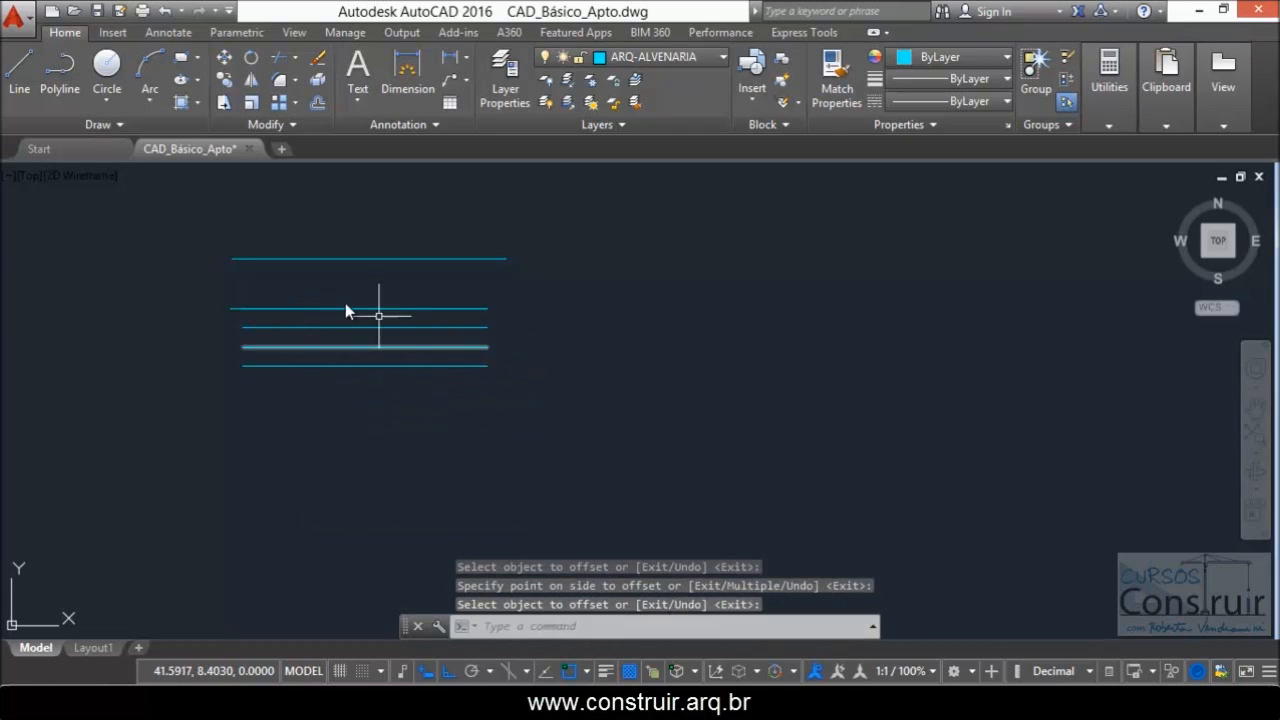
- Draw a vertical line about 1.5 long crossing all the horizontal practice lines near their left ends
left_click(23, 82)
left_click(285, 238)
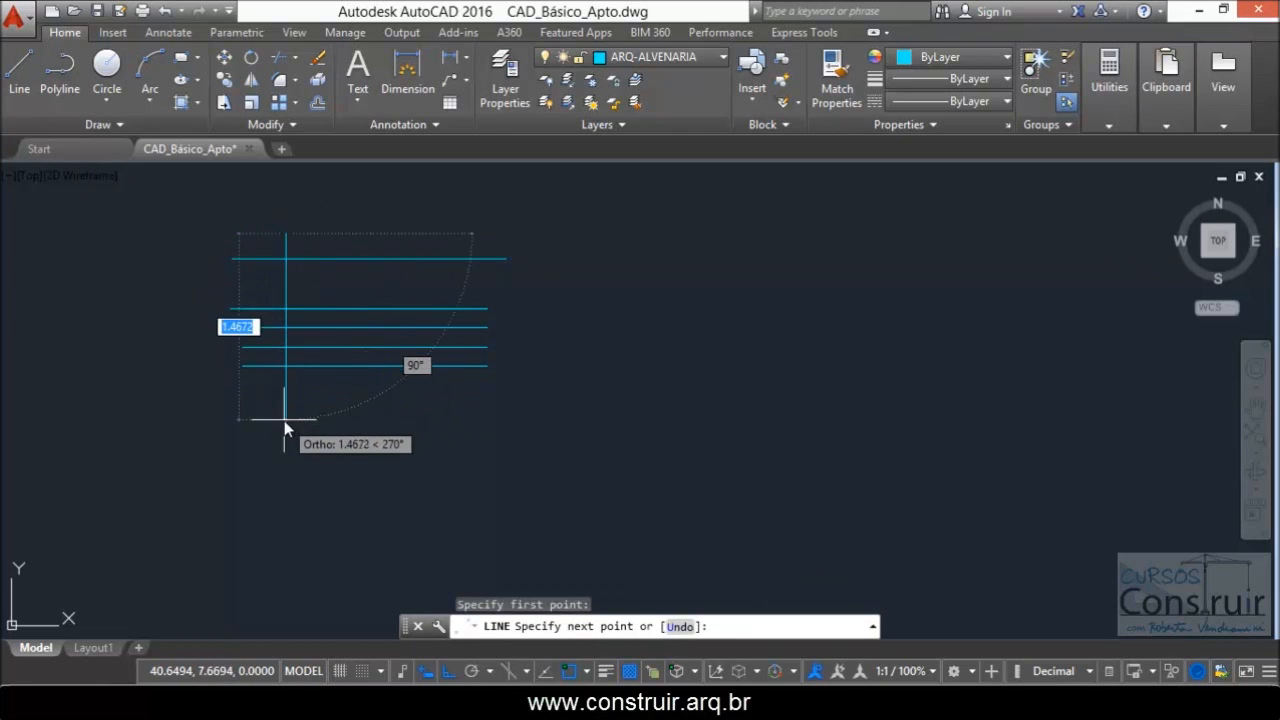
left_click(280, 423)
key("Return")
- Offset the vertical practice line to the right five times in succession, keeping the current offset distance
scroll(269, 378, "up", 2)
type("o")
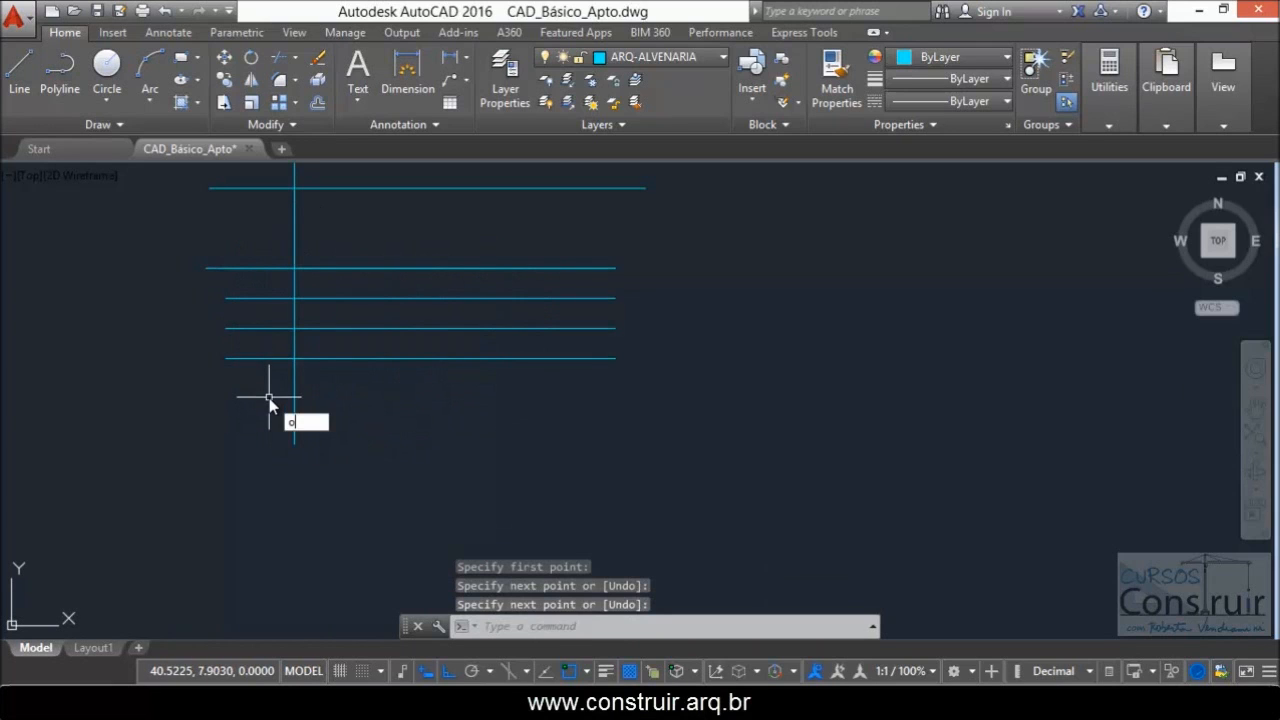
key("Return")
key("Return")
left_click(295, 394)
left_click(298, 392)
left_click(326, 390)
left_click(345, 388)
left_click(355, 385)
left_click(400, 390)
left_click(385, 380)
left_click(405, 380)
left_click(415, 377)
left_click(488, 384)
key("Return")
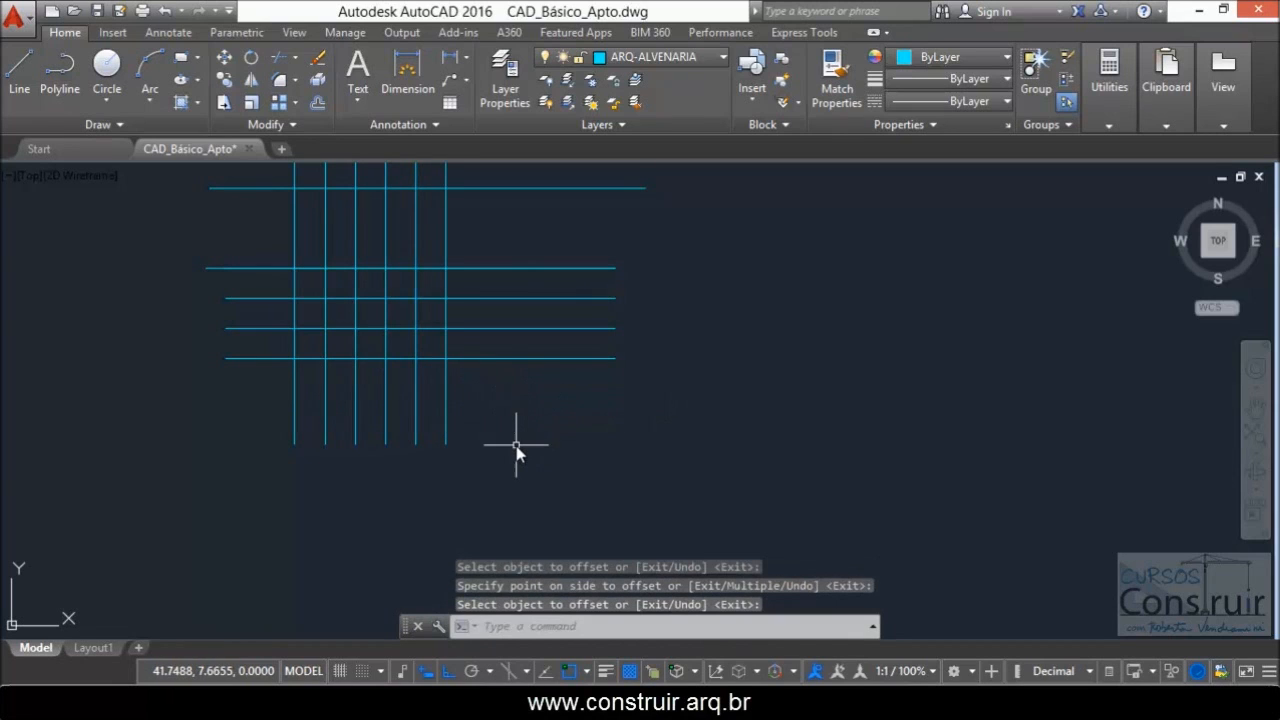
scroll(505, 440, "down", 2)
scroll(345, 312, "up", 2)
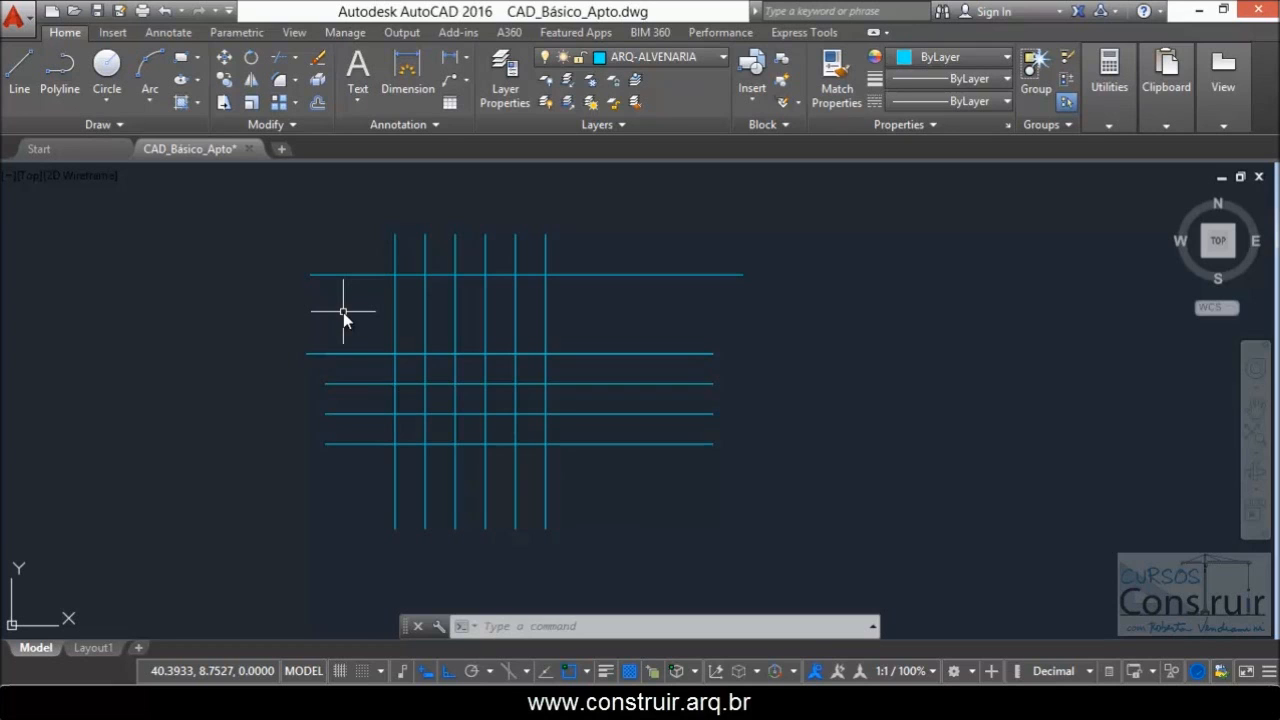
scroll(606, 267, "up", 2)
scroll(546, 330, "up", 3)
scroll(403, 497, "down", 3)
scroll(397, 500, "up", 3)
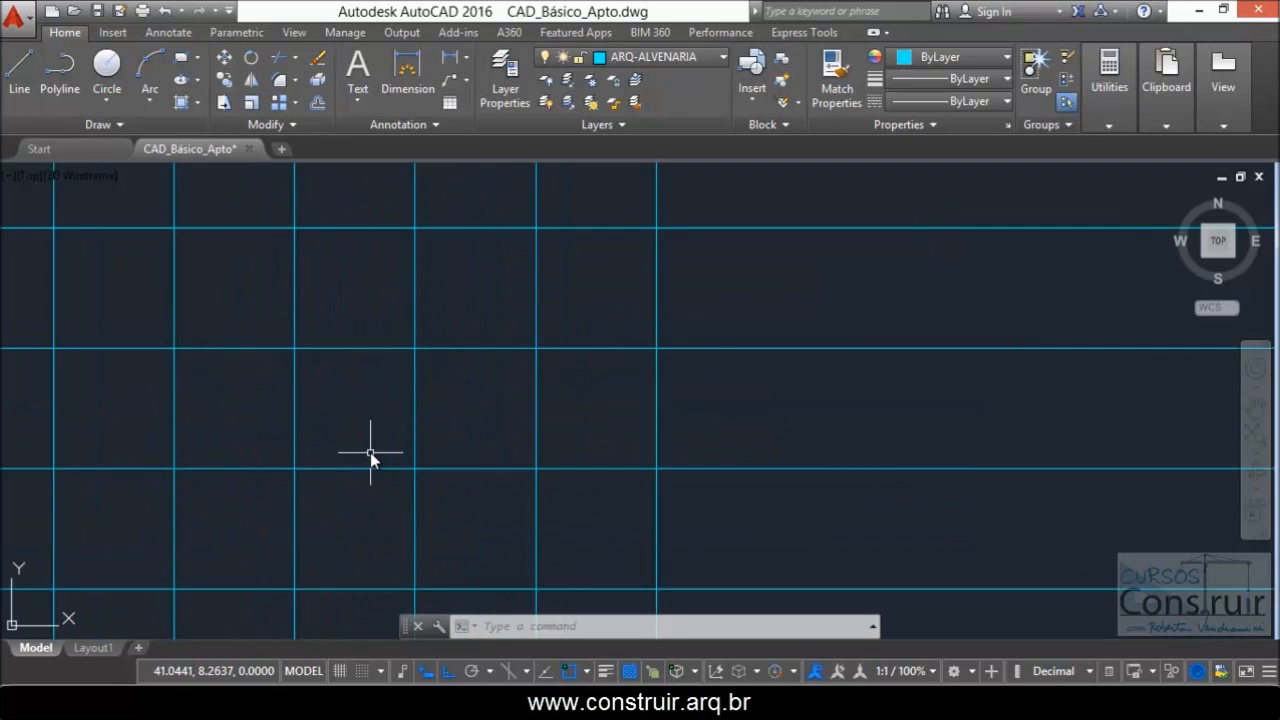
scroll(370, 452, "down", 4)
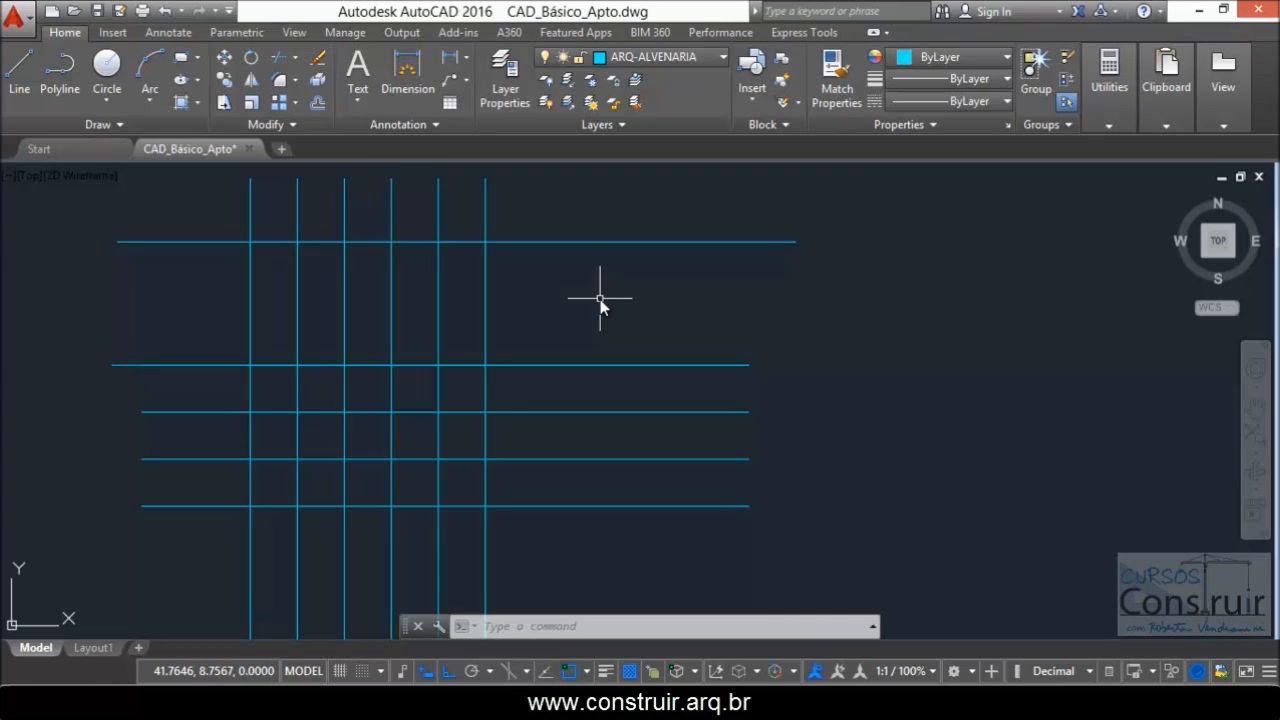
left_click(295, 60)
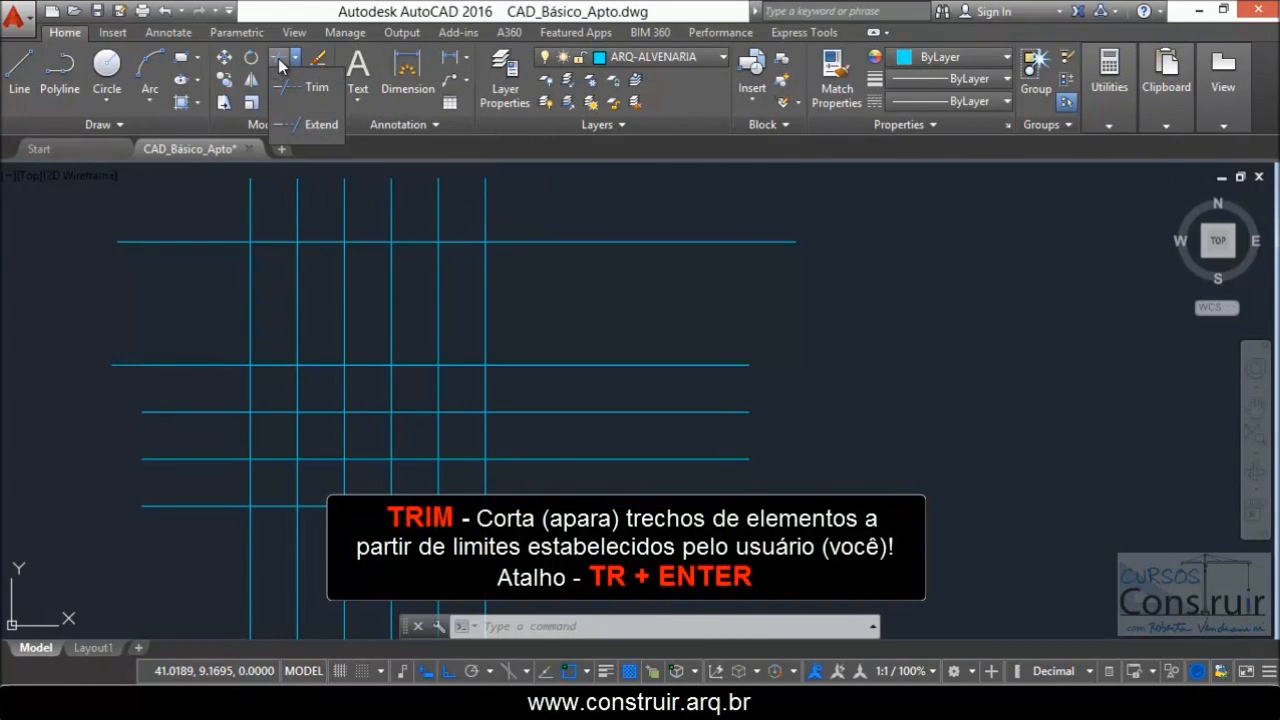
left_click(280, 63)
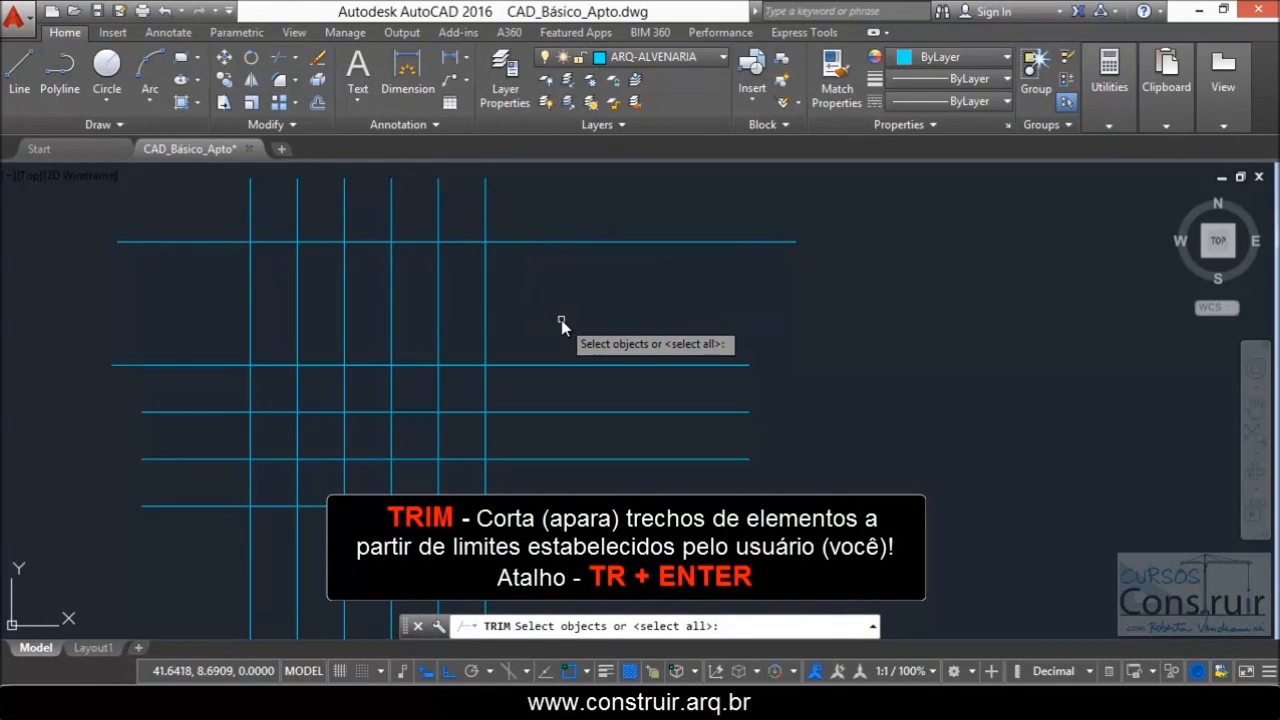
key("Escape")
- Trim the upper two horizontal lines between the third and fifth vertical lines, using those two verticals as cutting edges
type("tr")
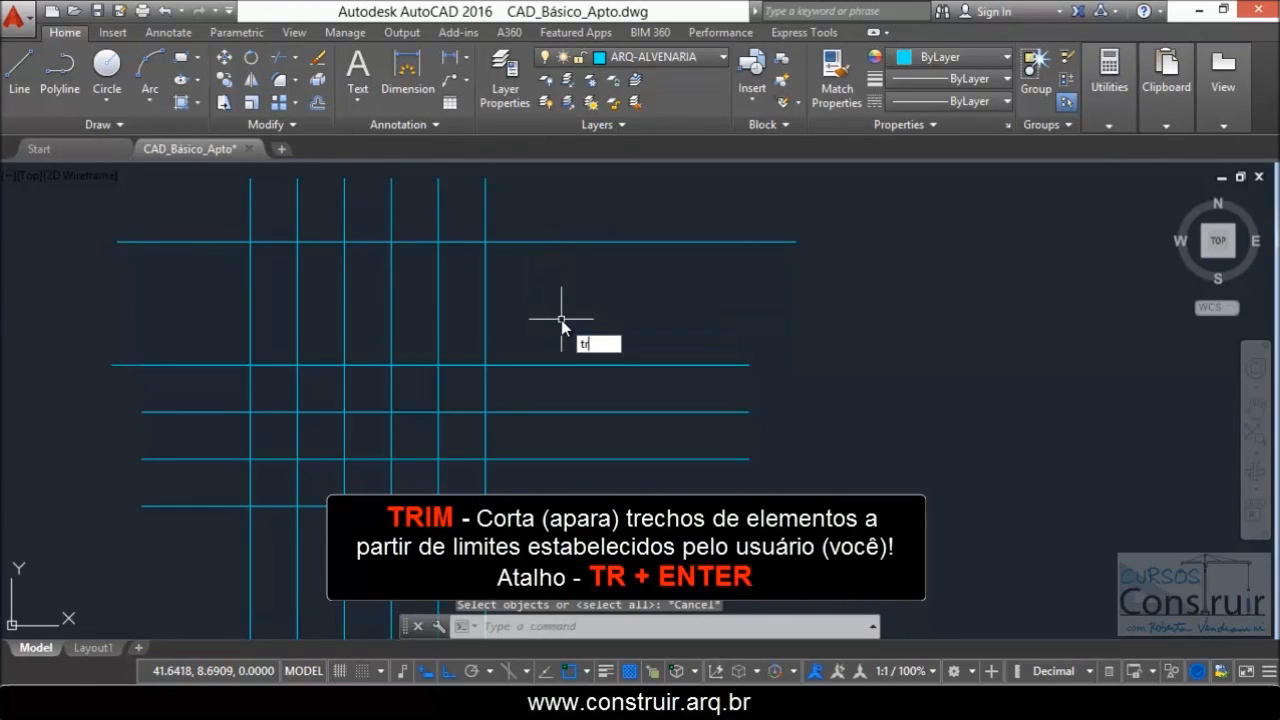
key("Return")
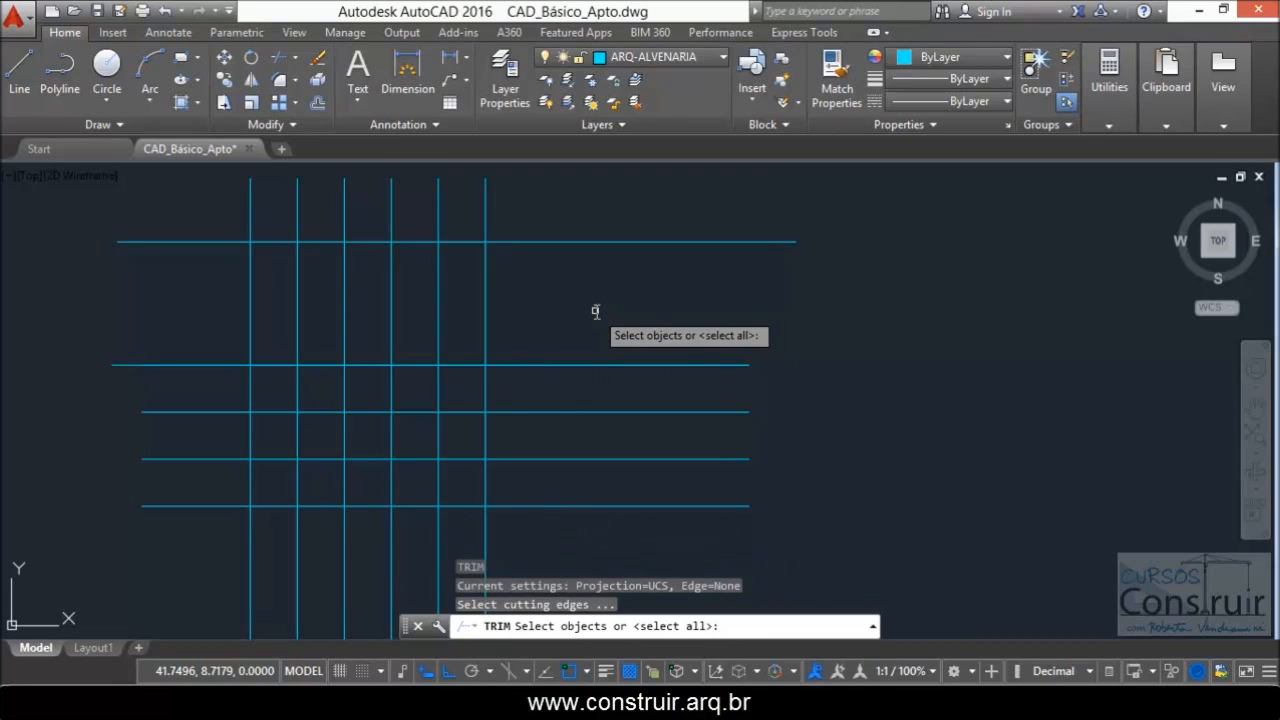
left_click(343, 261)
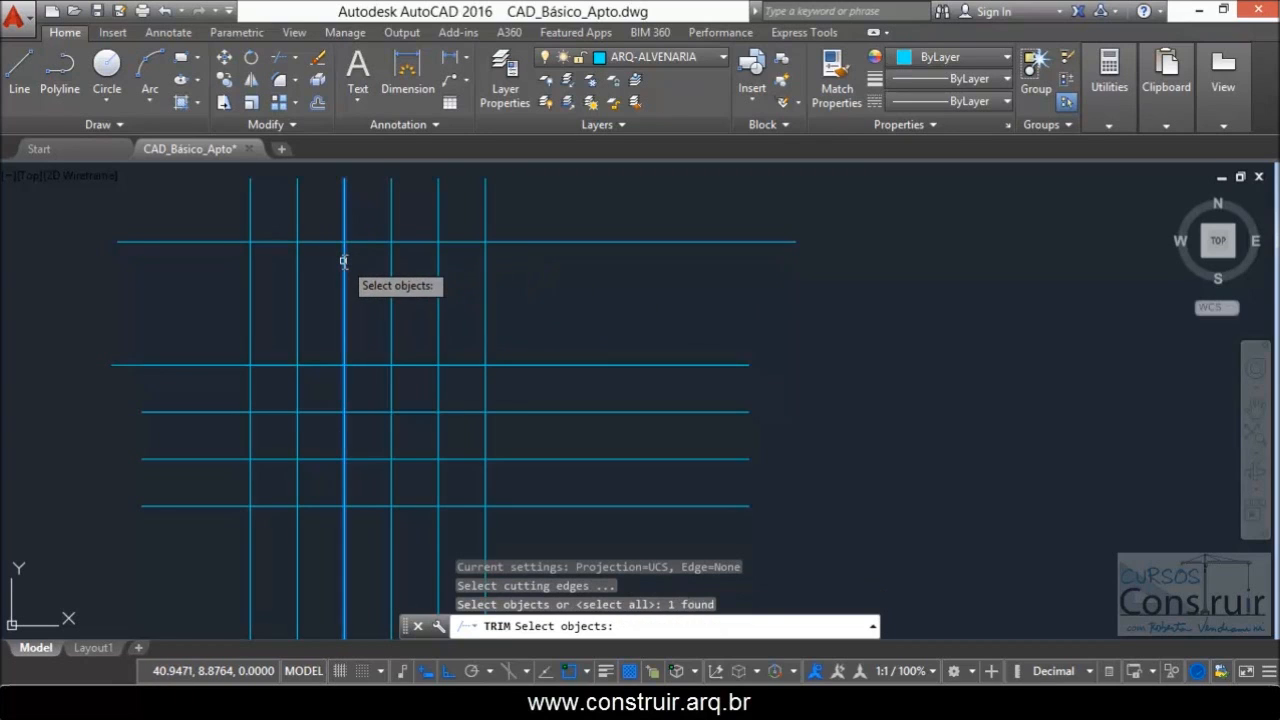
left_click(437, 262)
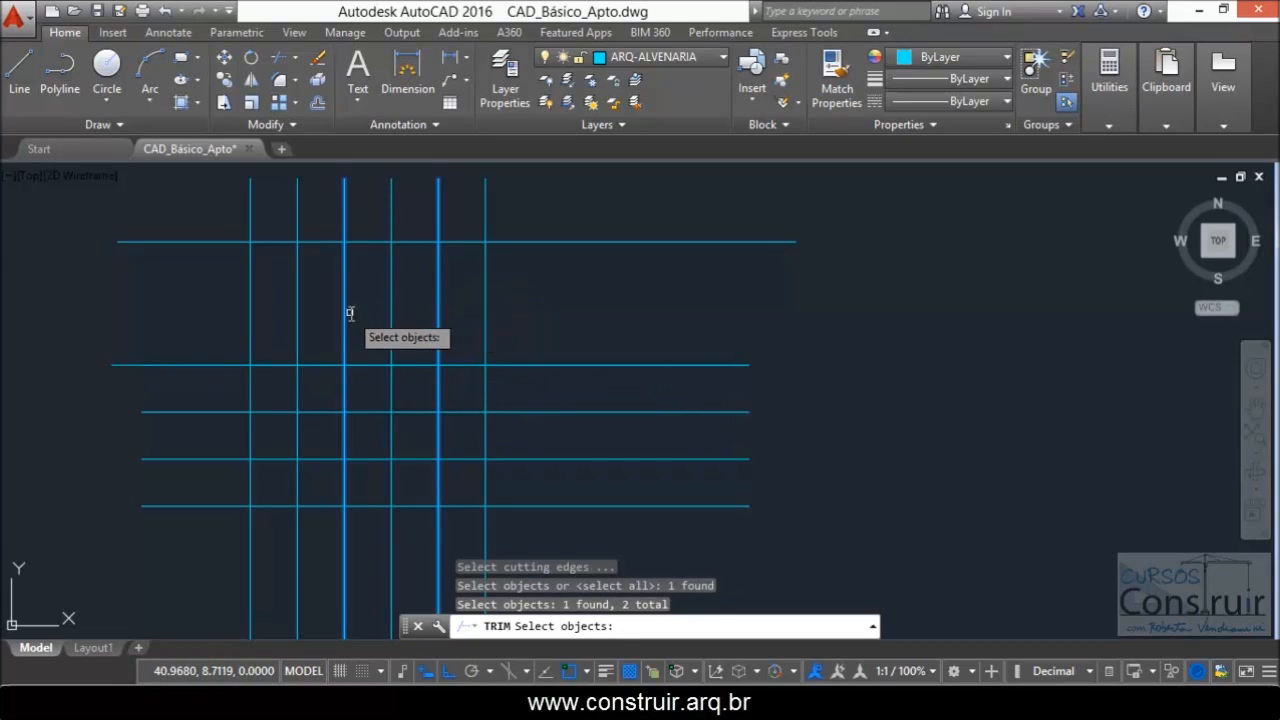
key("Return")
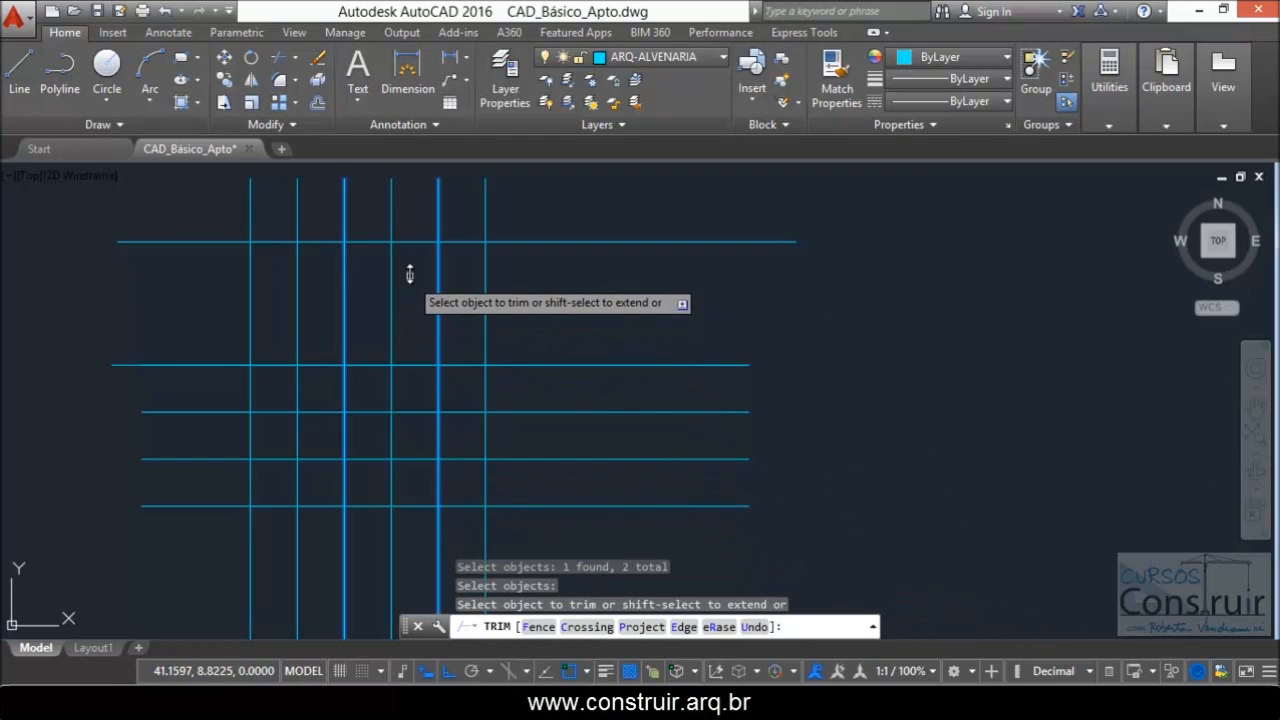
left_click(408, 241)
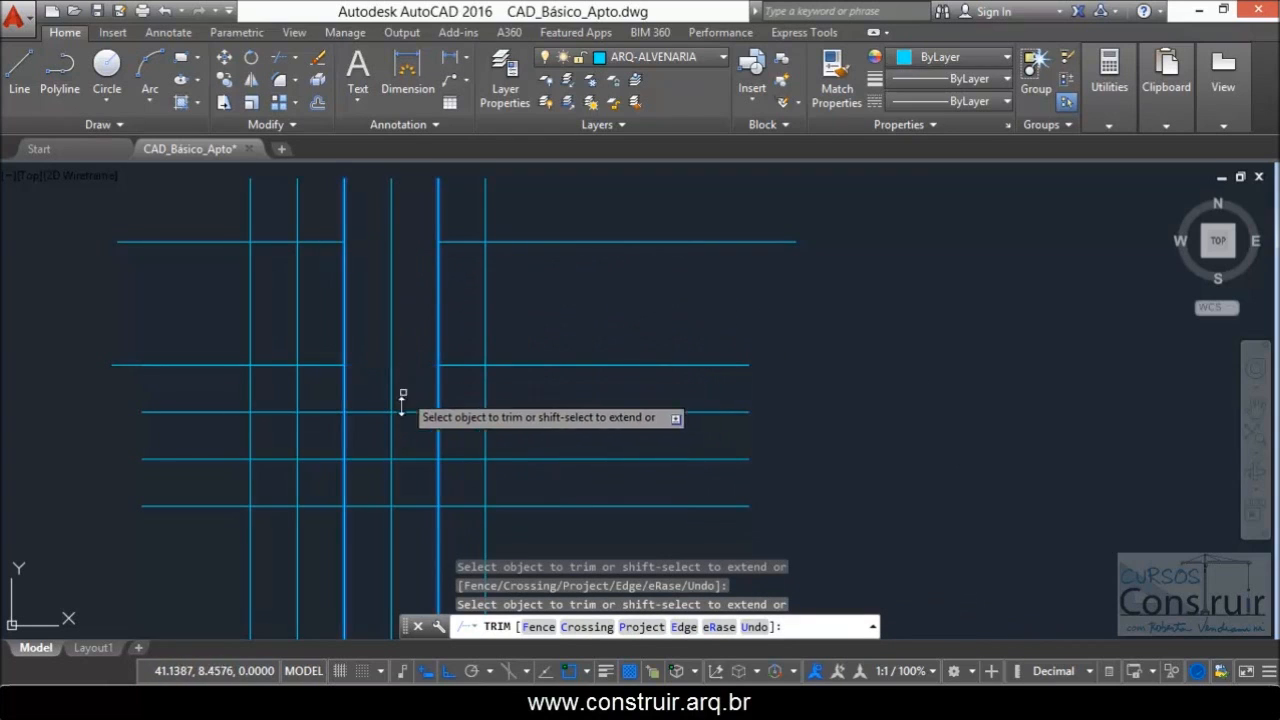
- Trim the three lower horizontal lines between the same cutting edges with one crossing selection, and end the Trim command
scroll(400, 425, "up", 4)
scroll(383, 572, "down", 2)
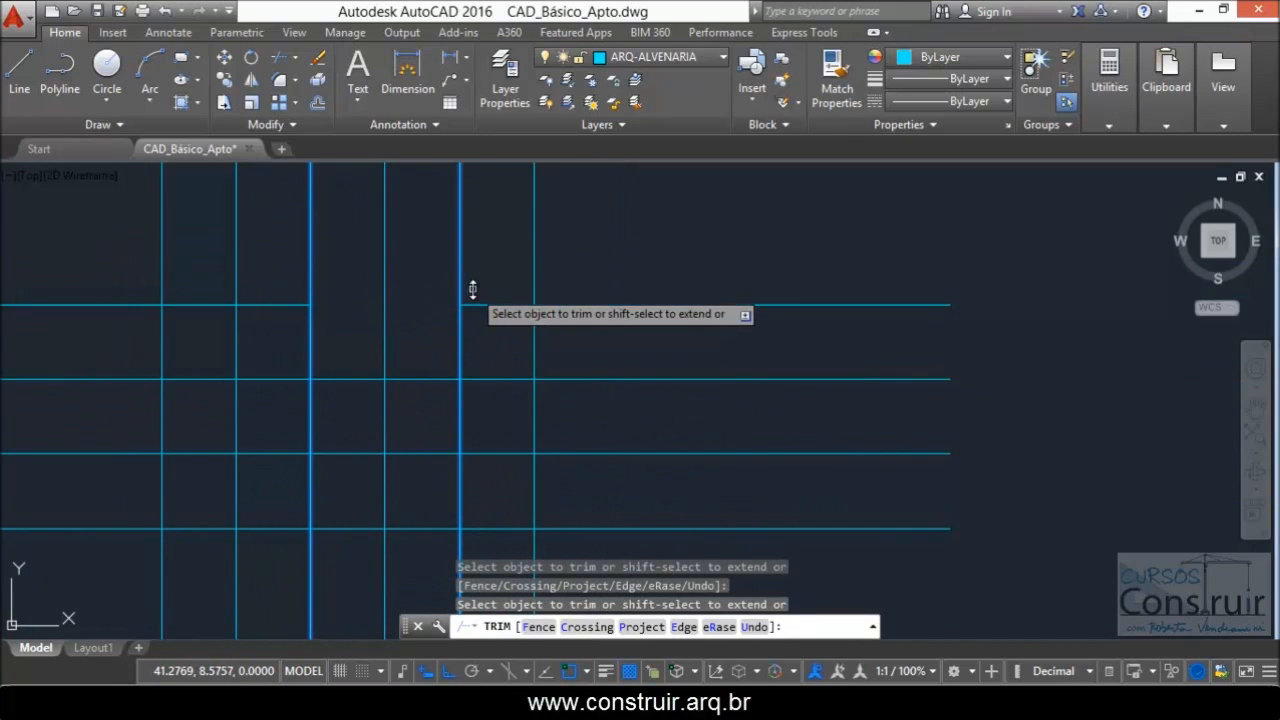
scroll(436, 318, "down", 2)
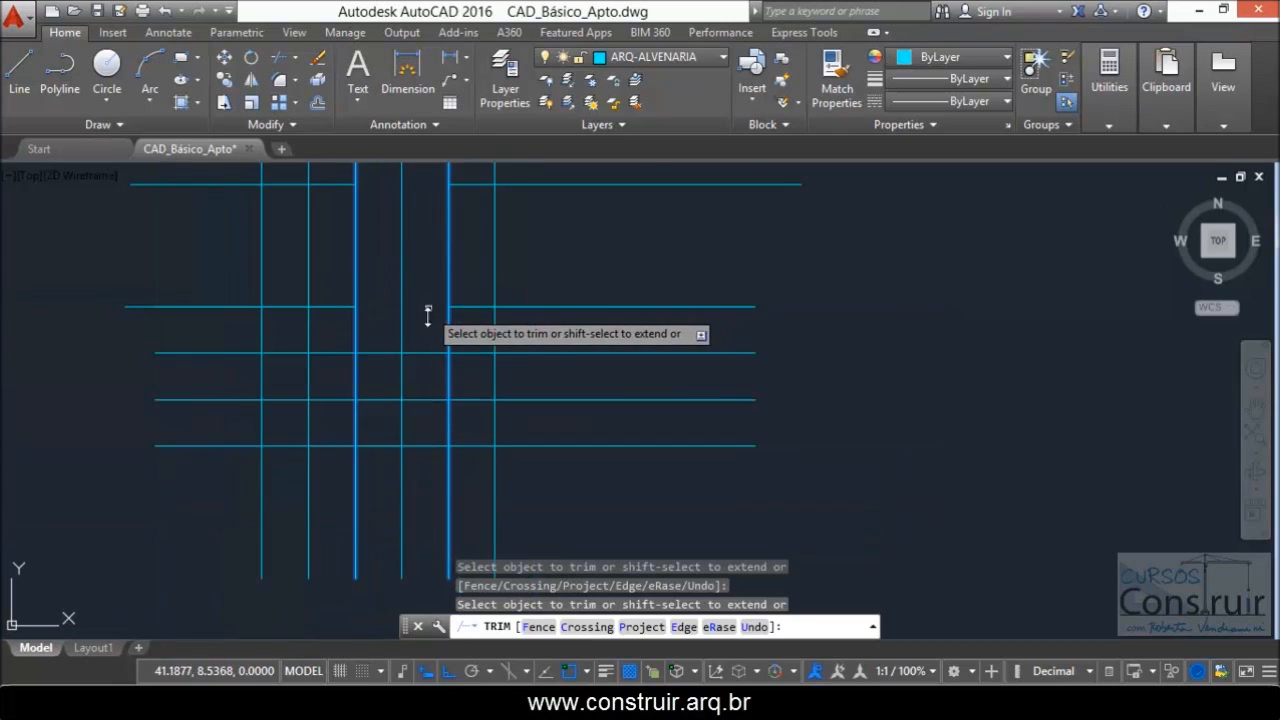
scroll(428, 316, "up", 2)
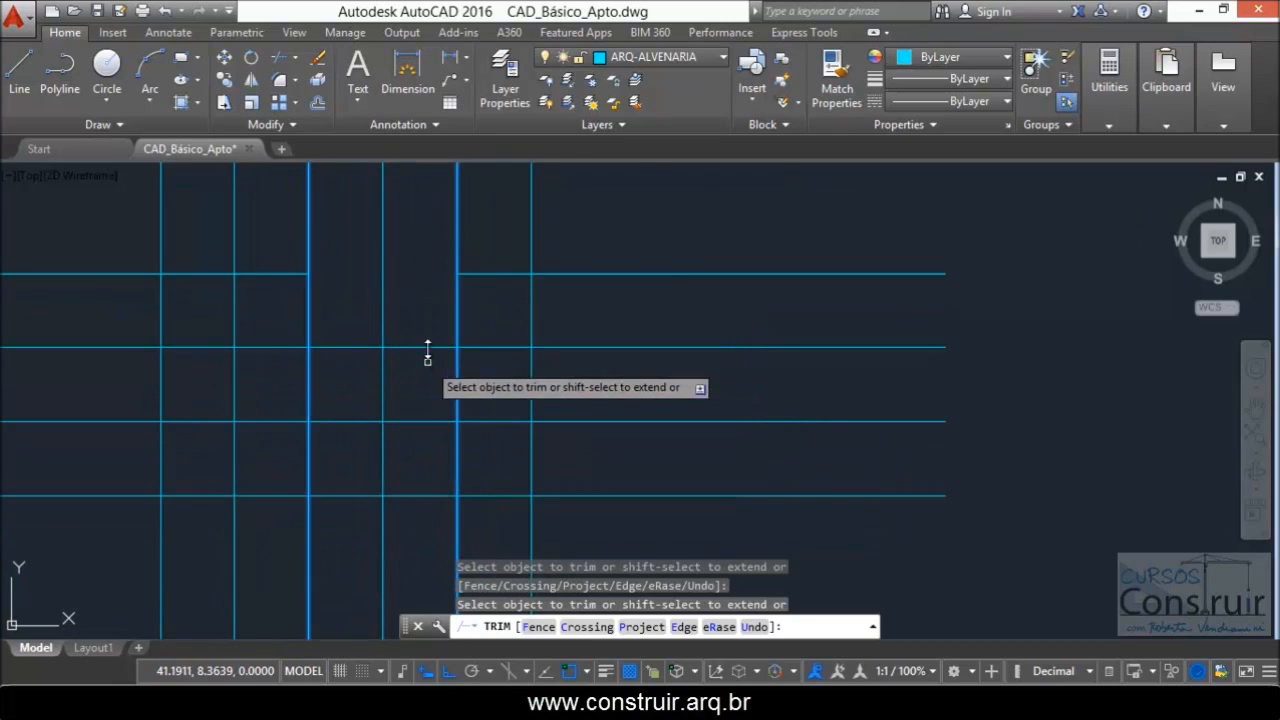
left_click(432, 291)
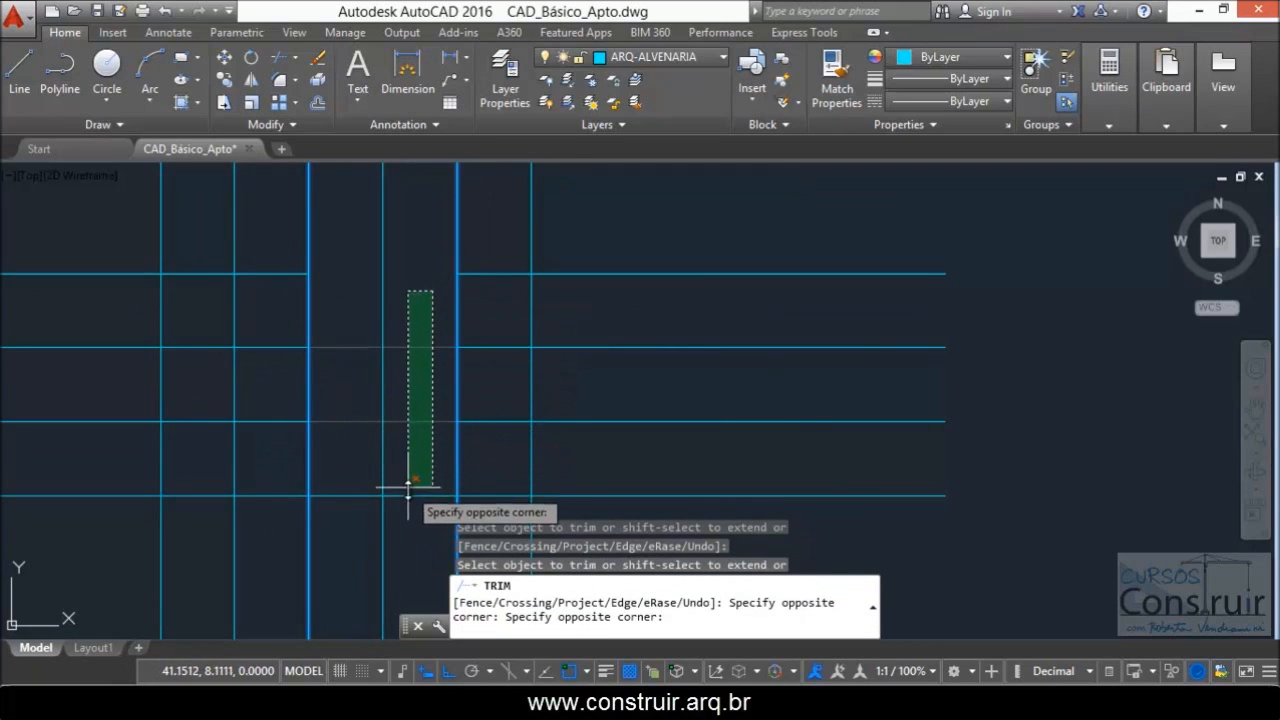
left_click(406, 566)
scroll(400, 428, "down", 4)
key("Escape")
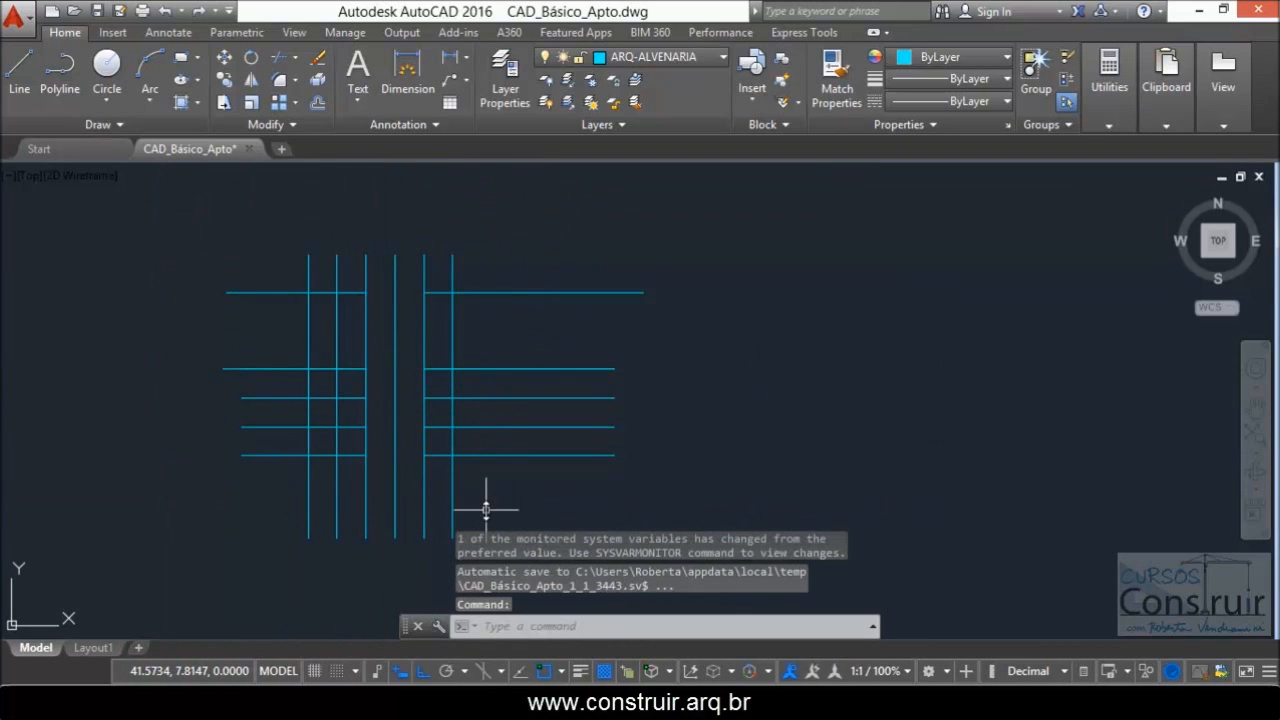
- Undo the last trims made to the horizontal lines of the practice grid
left_click(164, 11)
scroll(480, 286, "down", 3)
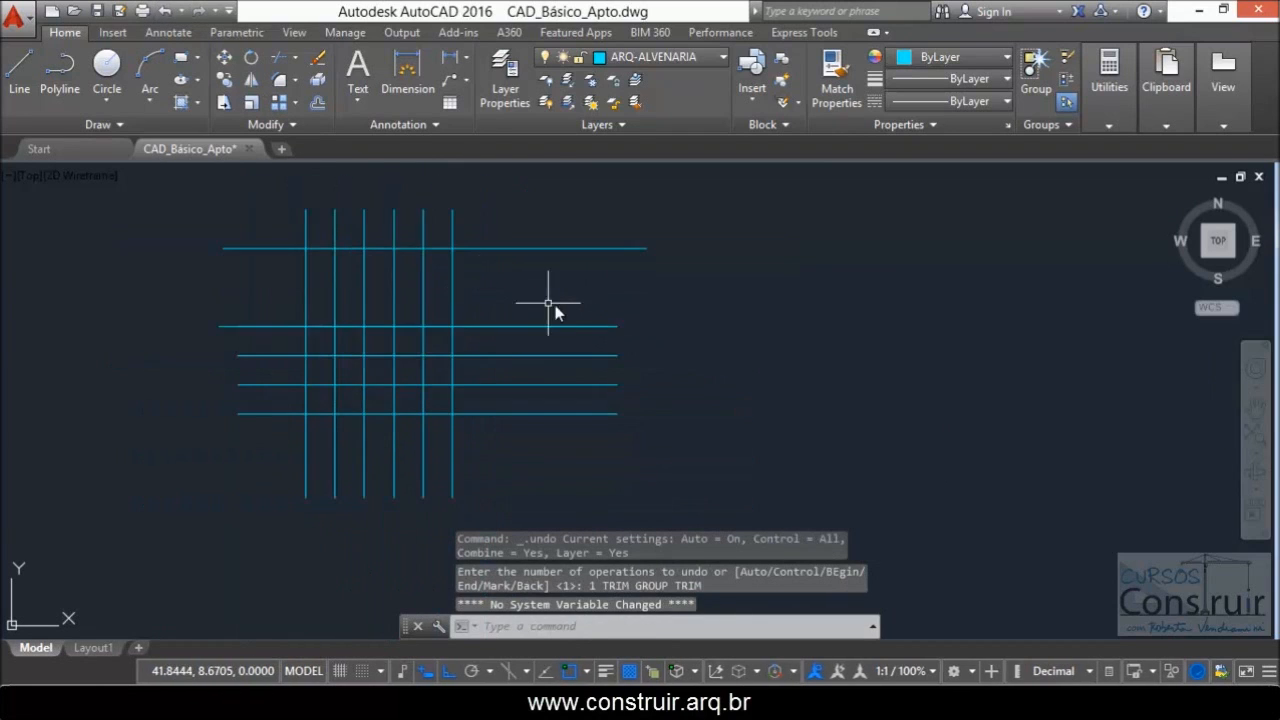
scroll(550, 295, "up", 3)
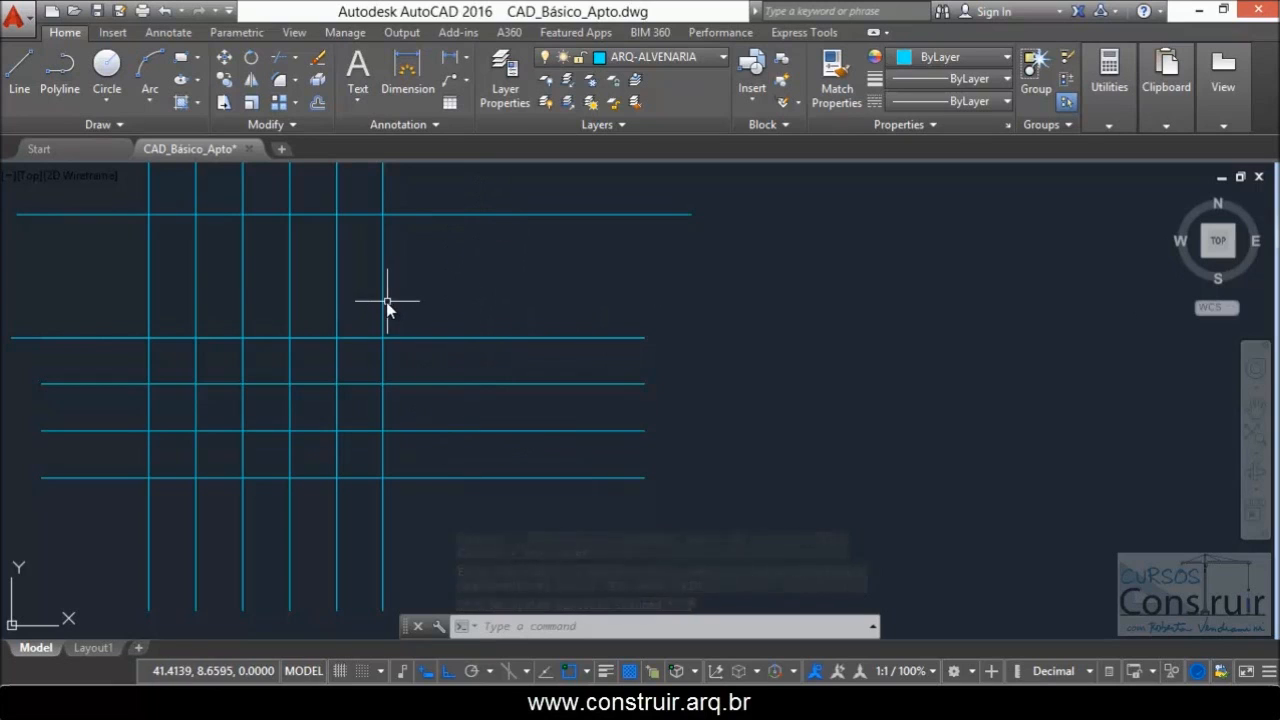
- Try trimming all horizontal practice lines beyond the rightmost vertical line with one crossing selection, and undo that trim
type("tr")
key("Return")
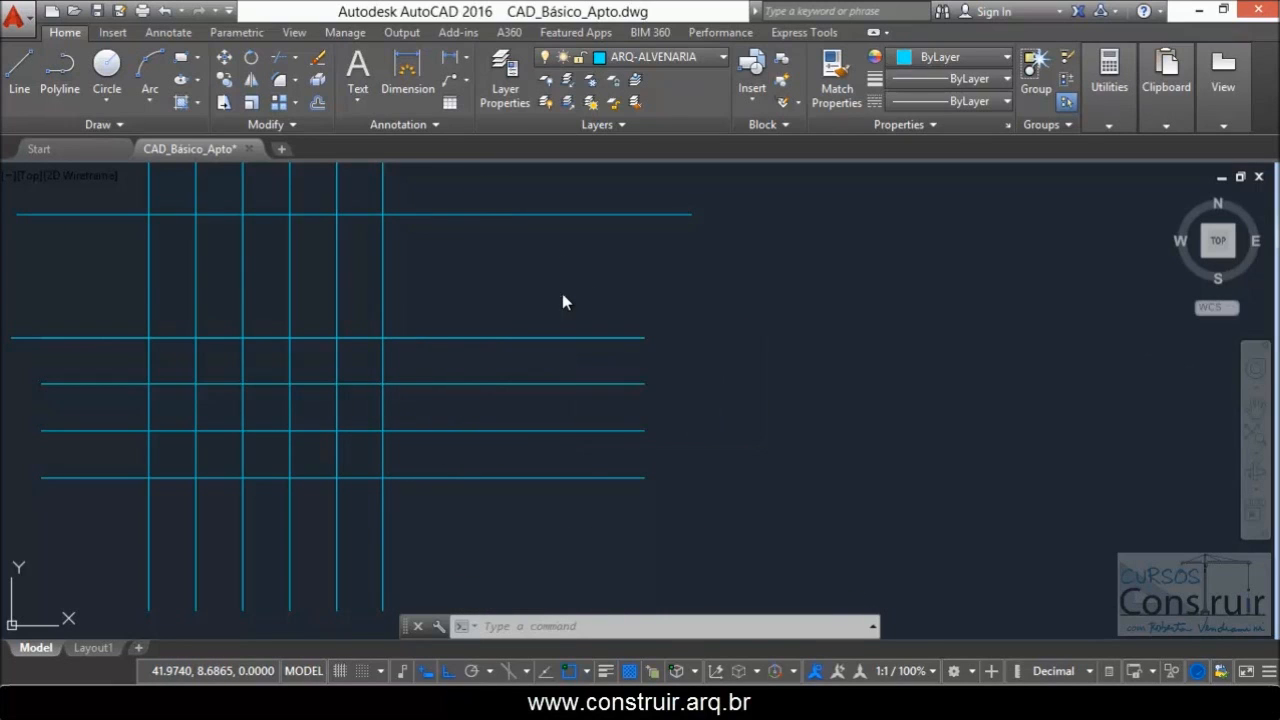
left_click(384, 267)
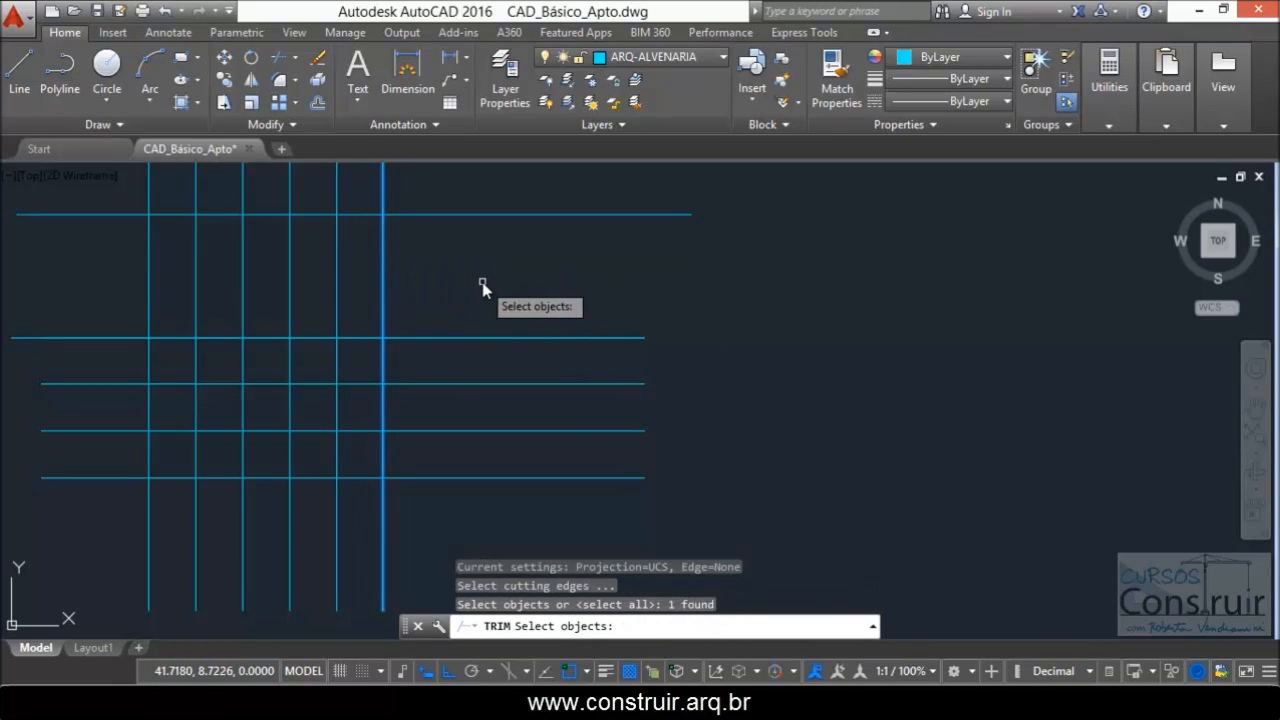
key("Return")
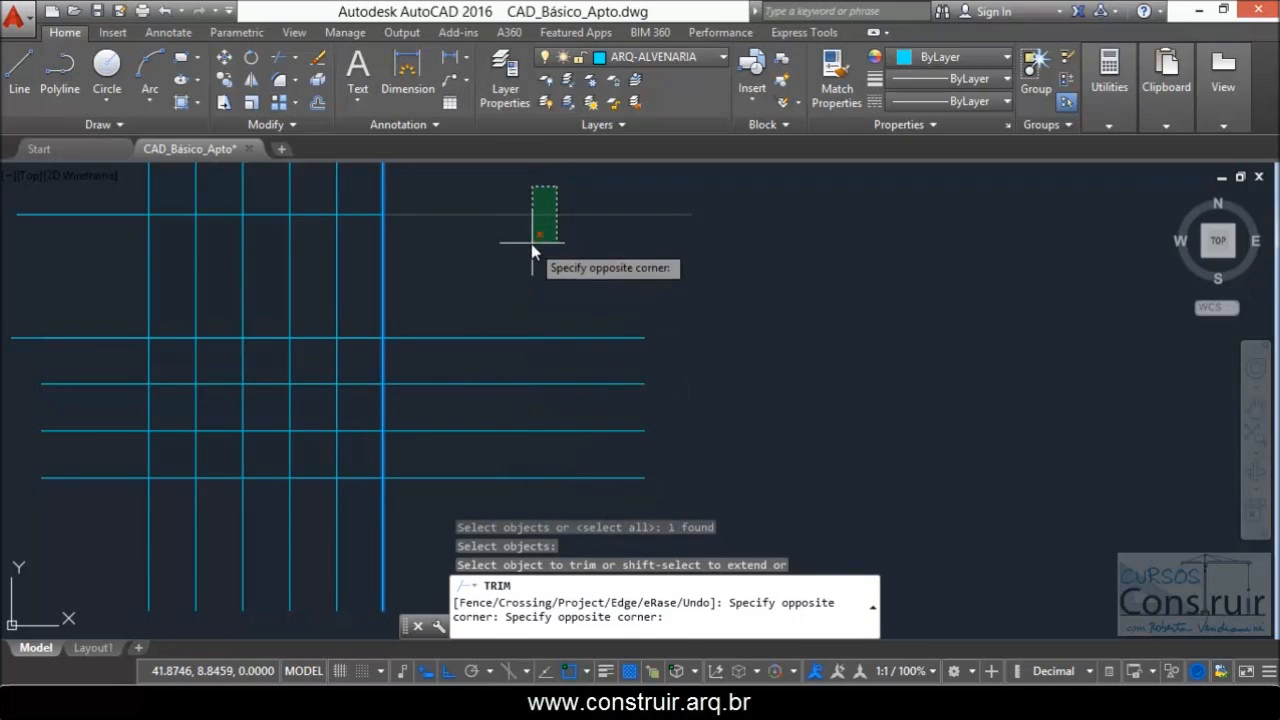
left_click(516, 496)
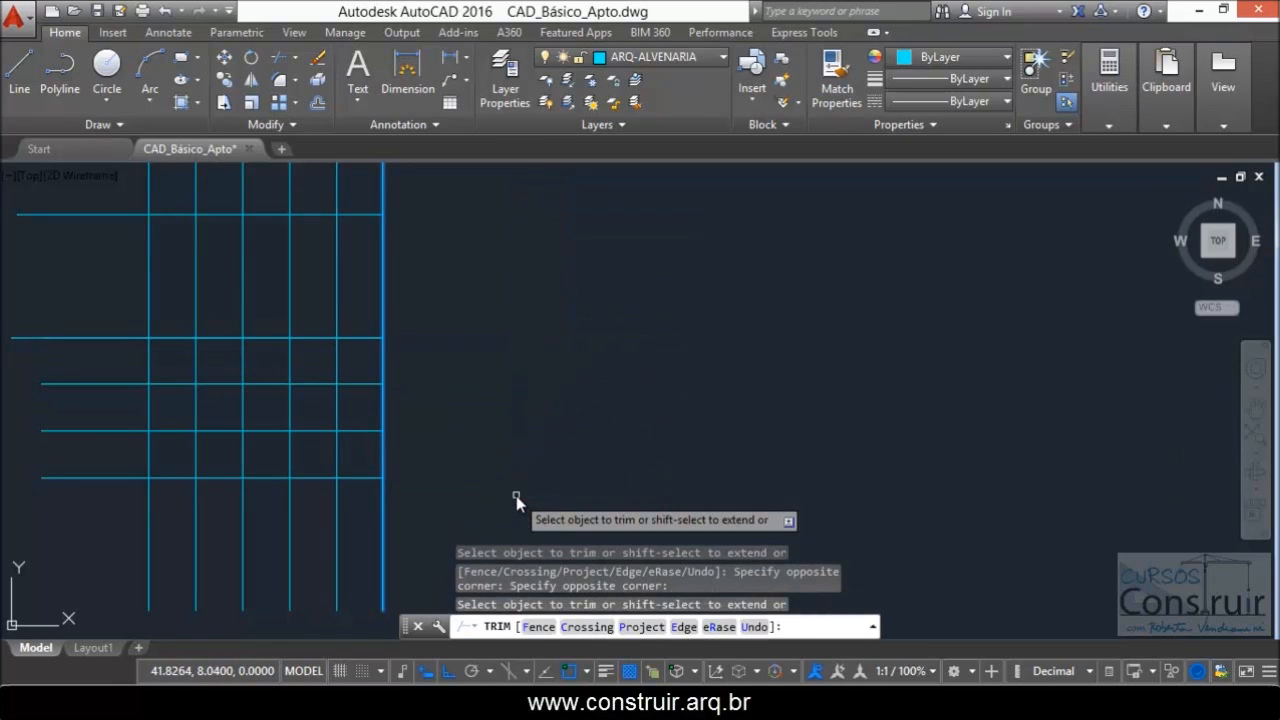
key("Escape")
left_click(166, 11)
scroll(580, 310, "down", 2)
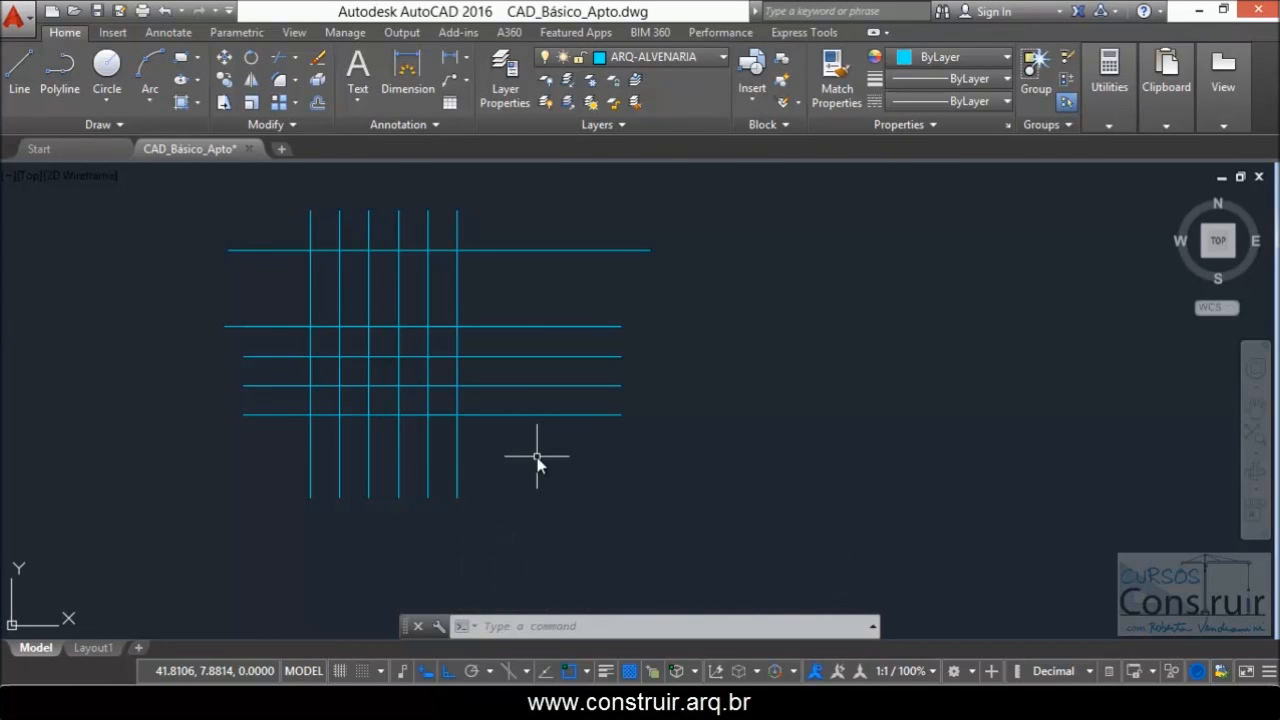
- Trim the outer walls' inner face lines where the internal walls meet the left and upper walls, using all objects as cutting edges
type("TR")
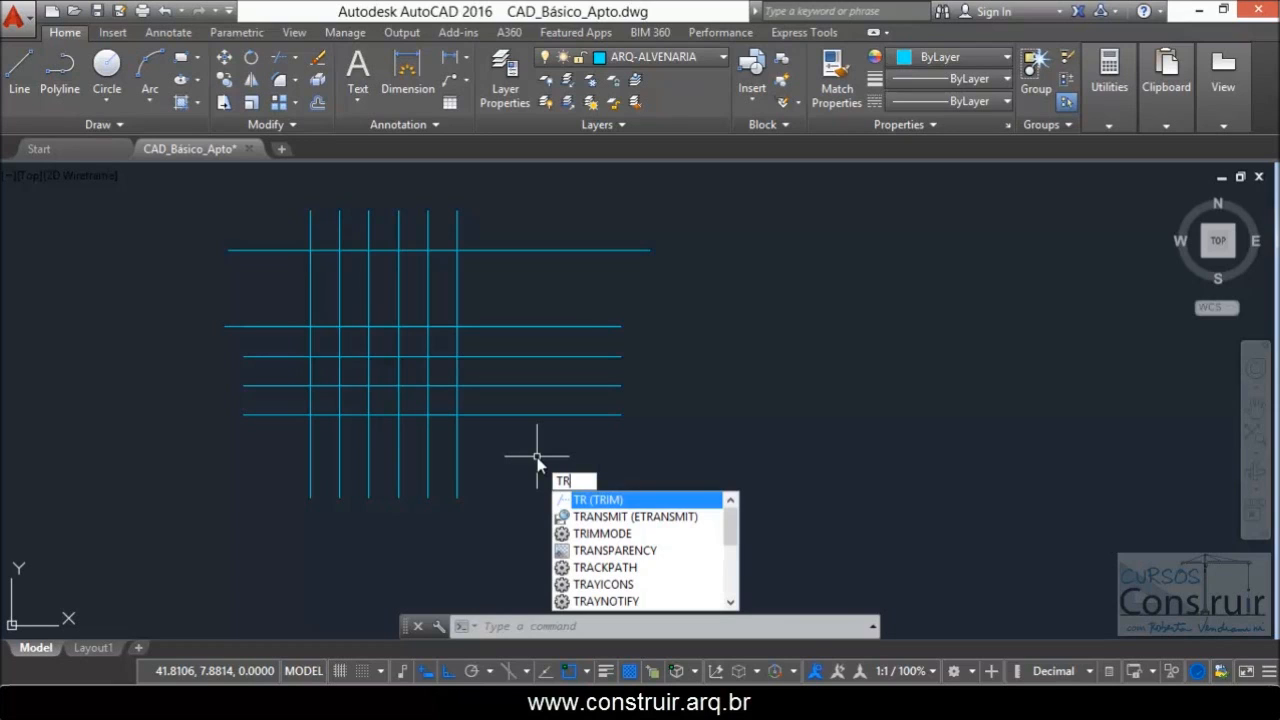
key("Return")
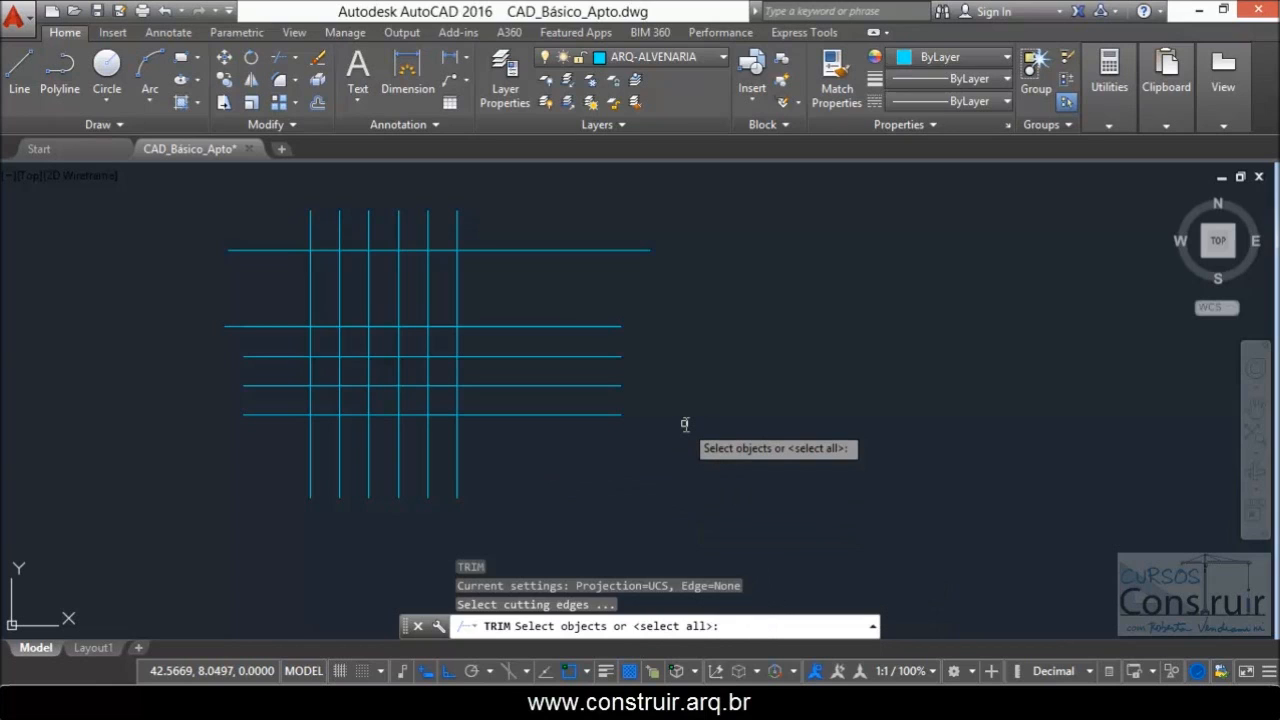
key("Return")
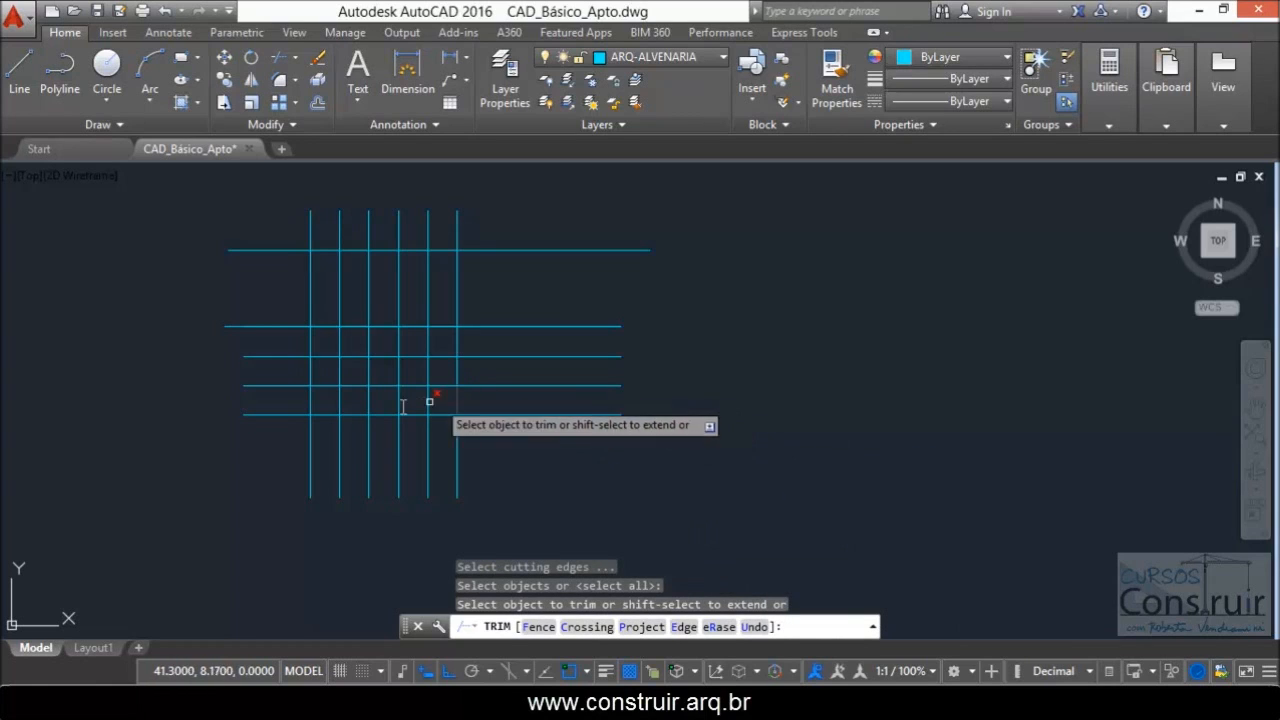
scroll(322, 441, "up", 4)
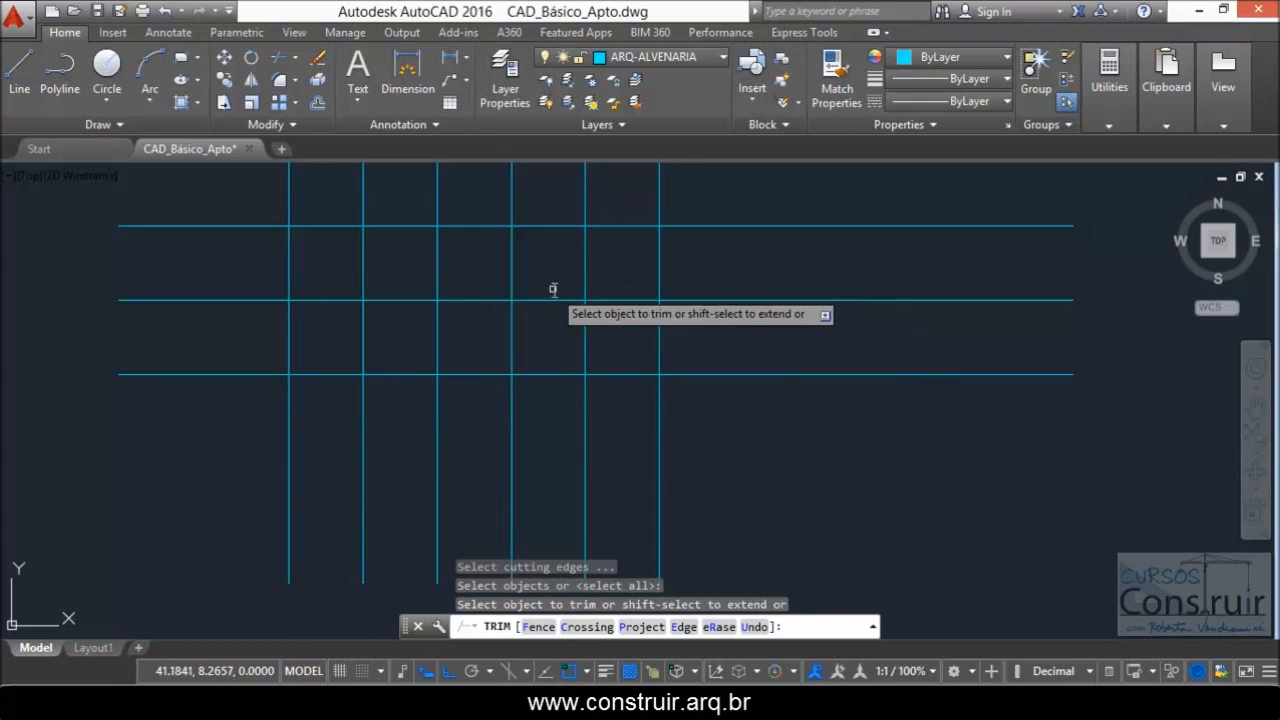
scroll(790, 322, "down", 5)
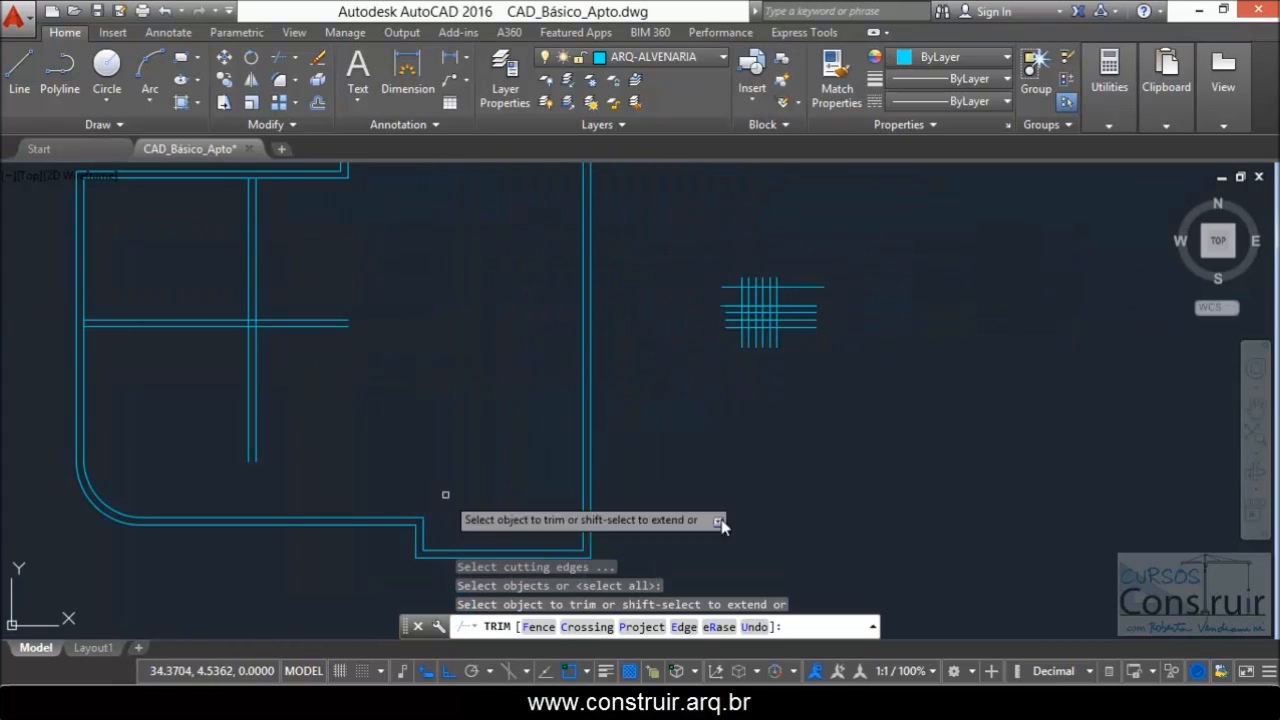
scroll(600, 390, "down", 3)
scroll(295, 347, "up", 6)
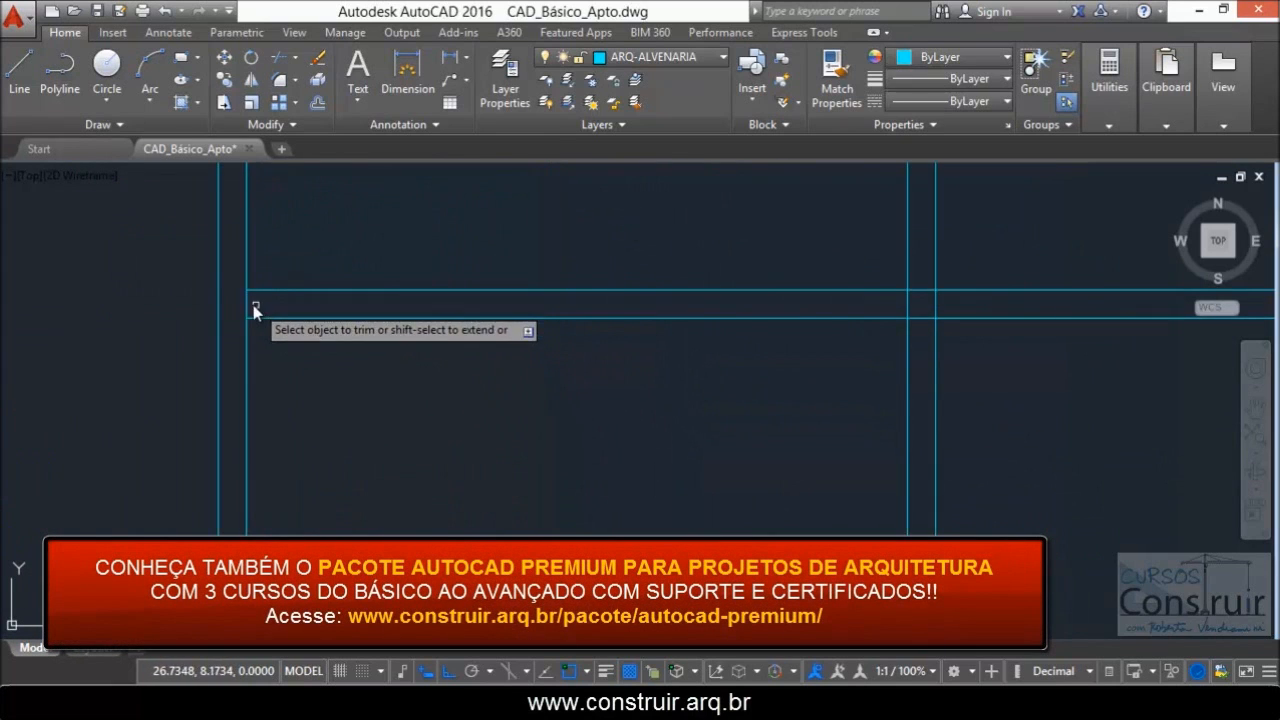
scroll(300, 430, "down", 5)
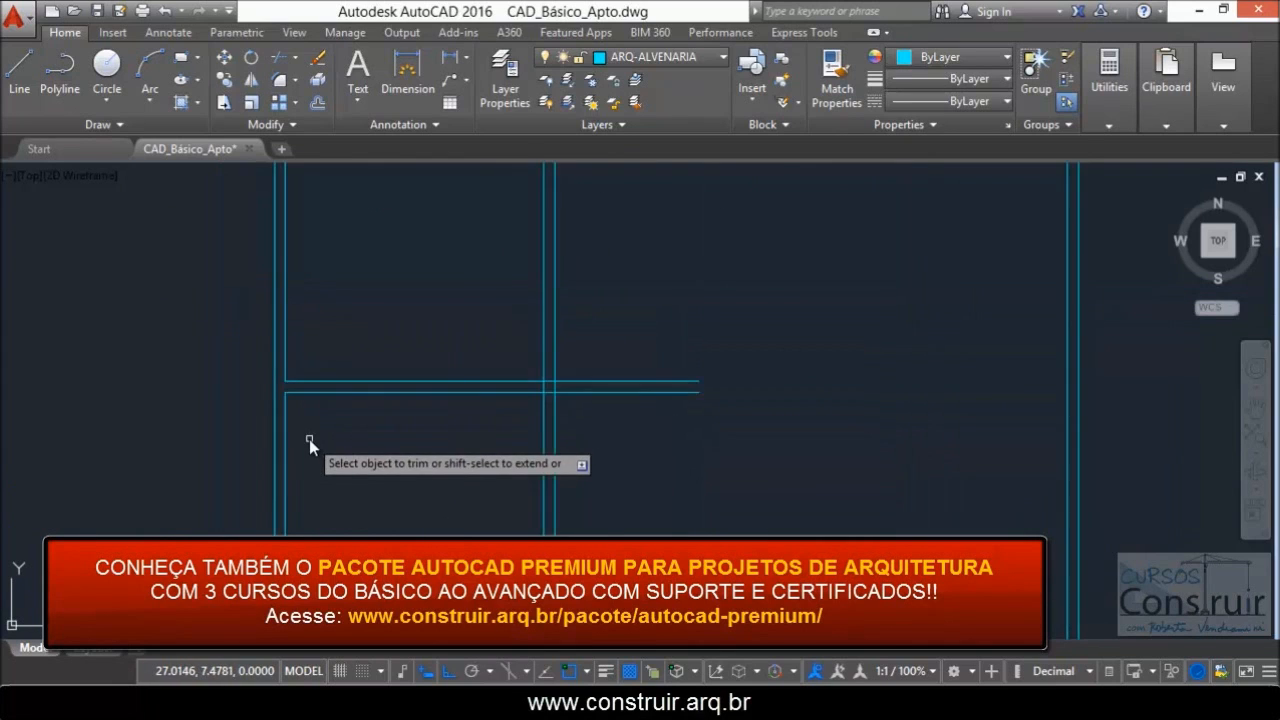
scroll(470, 255, "up", 3)
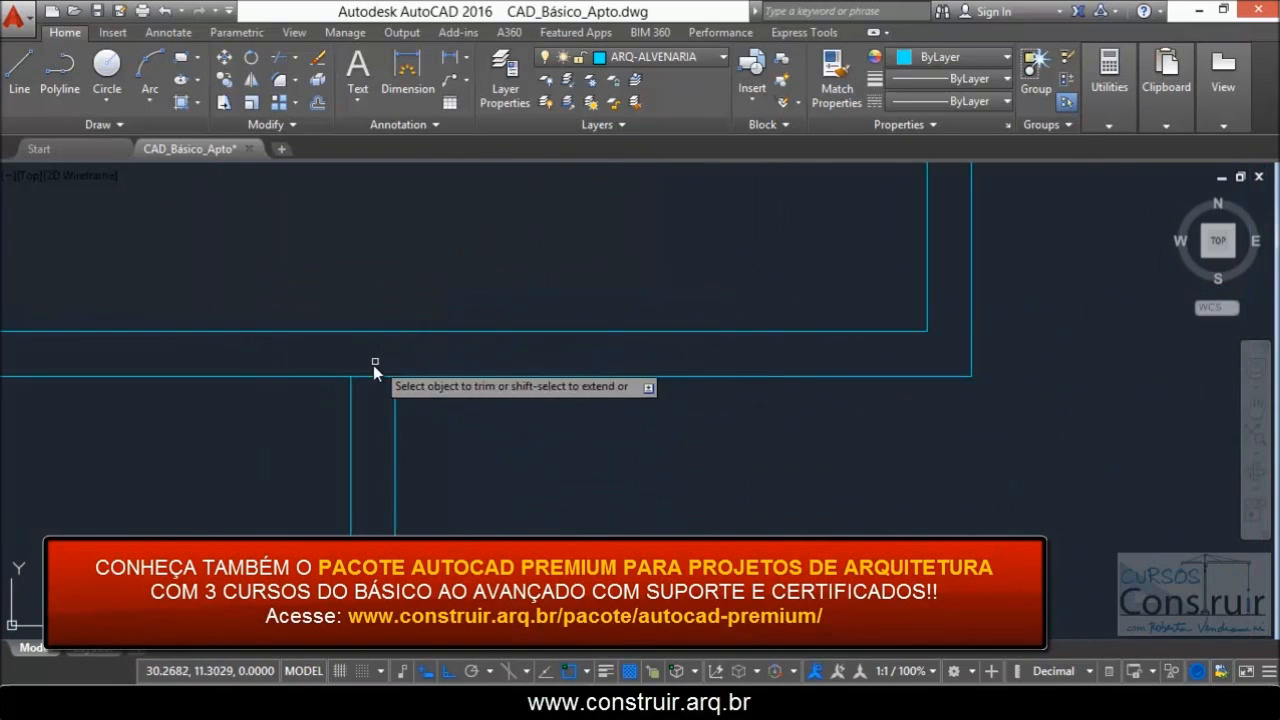
key("Escape")
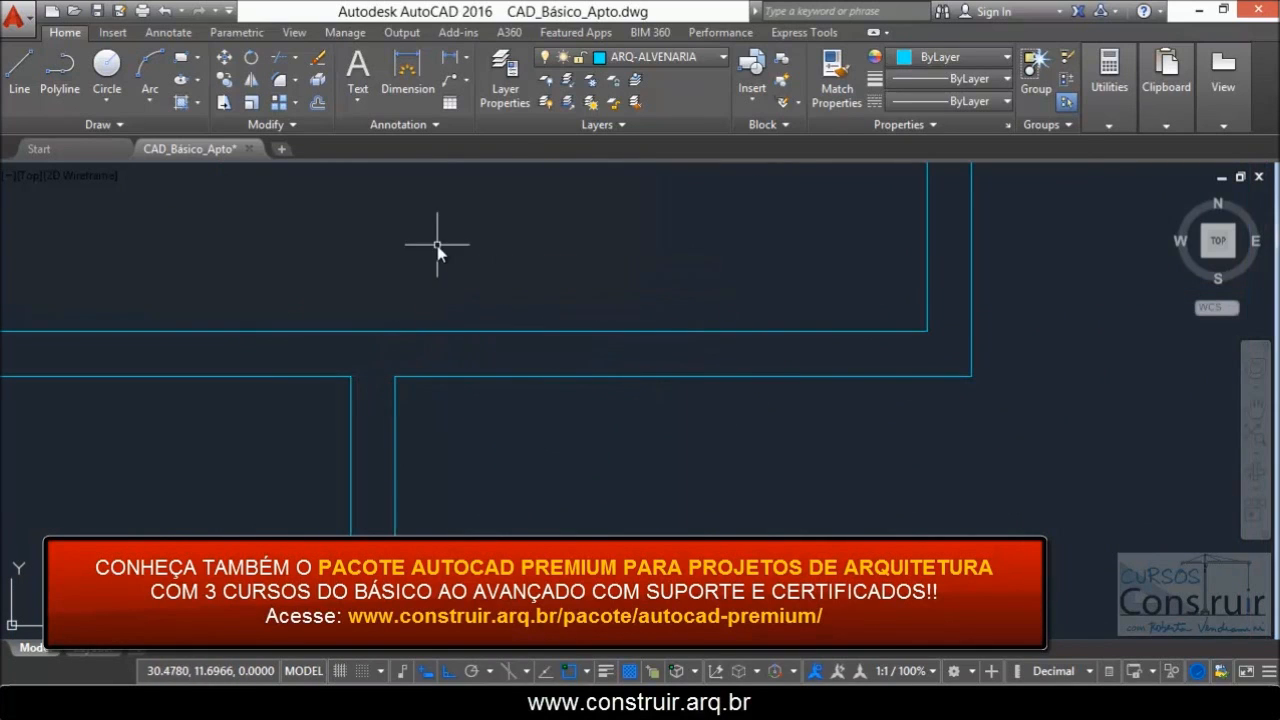
- Try trimming the top practice line segment by segment between the first and last verticals with all objects as cutting edges, and undo it
scroll(423, 331, "down", 4)
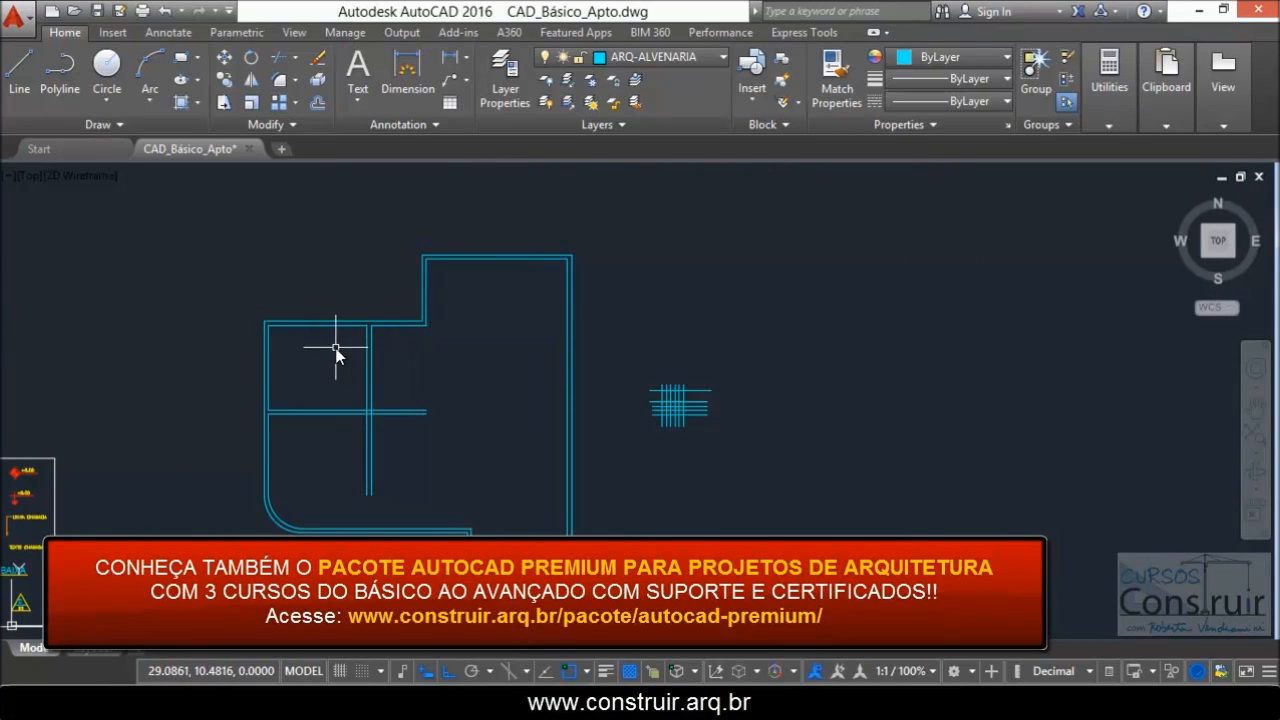
scroll(709, 414, "up", 6)
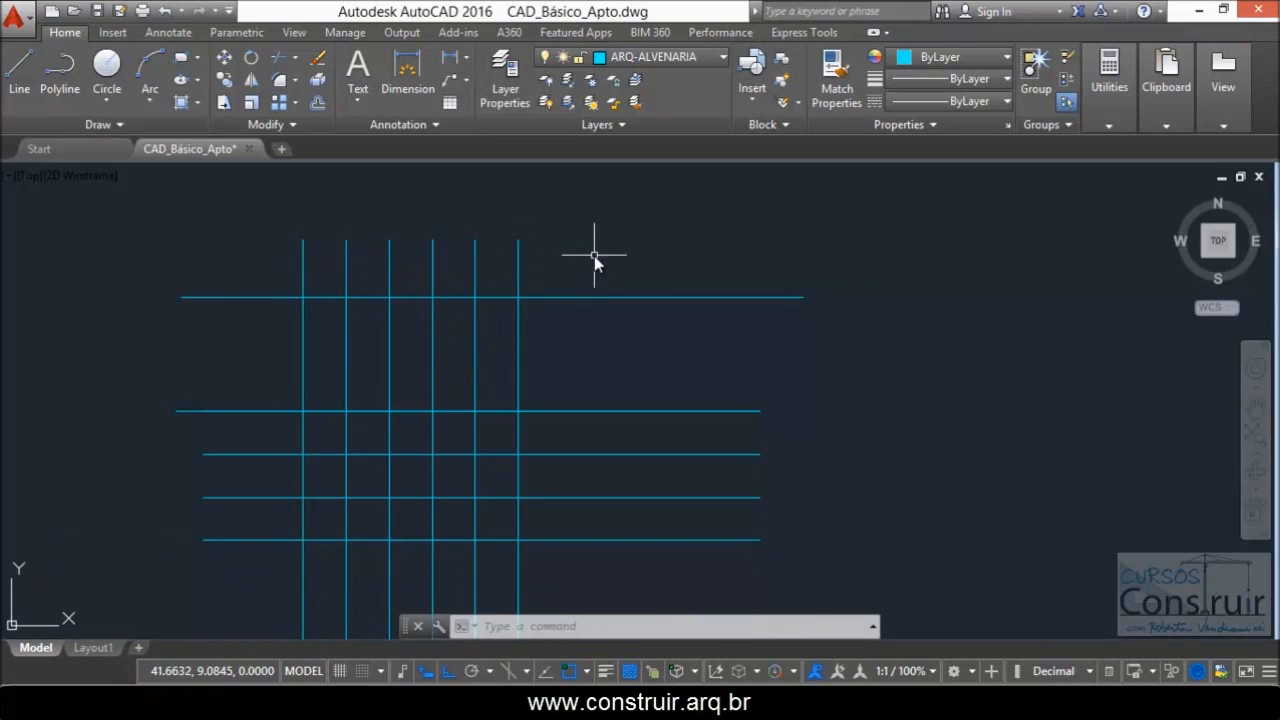
type("TR")
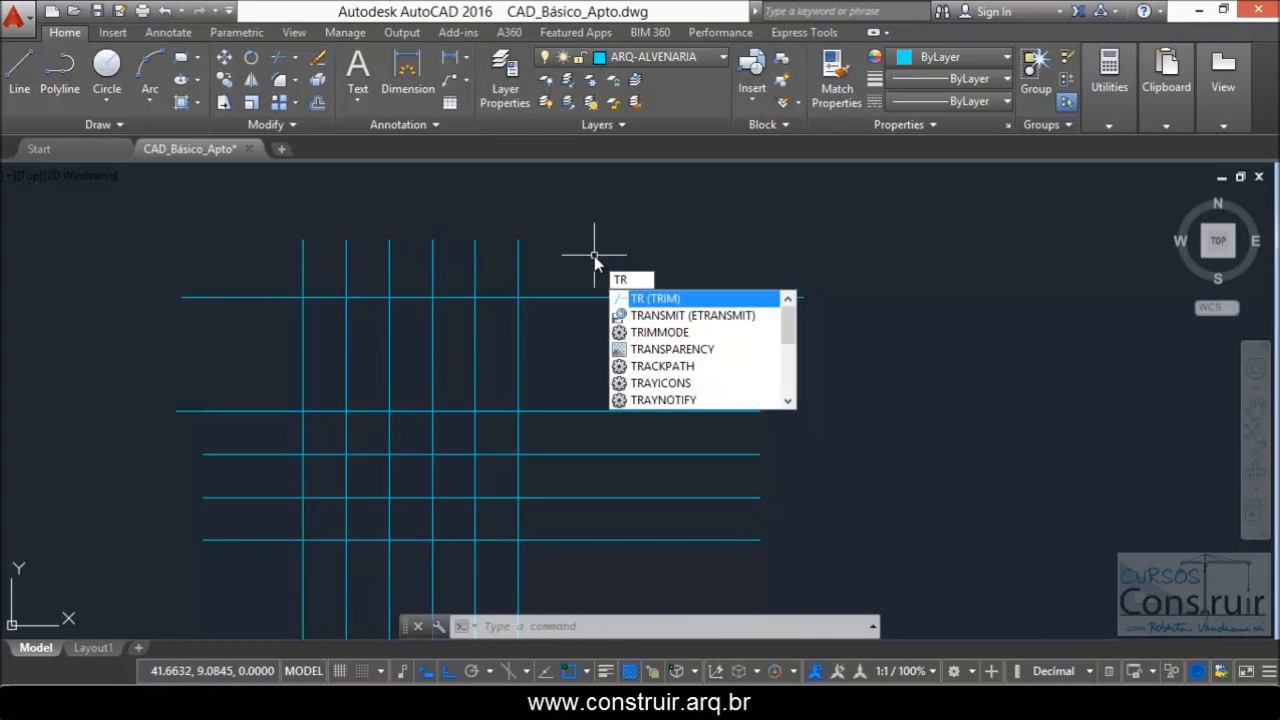
key("Return")
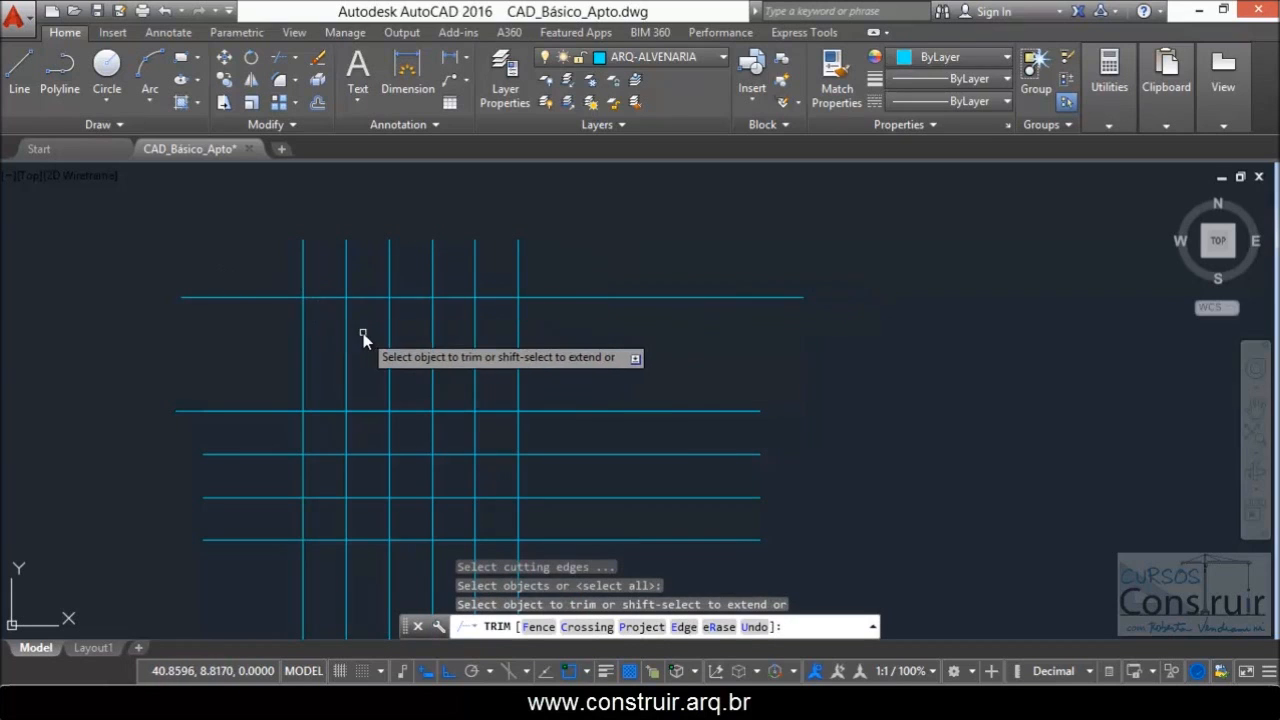
scroll(357, 335, "up", 2)
left_click(303, 276)
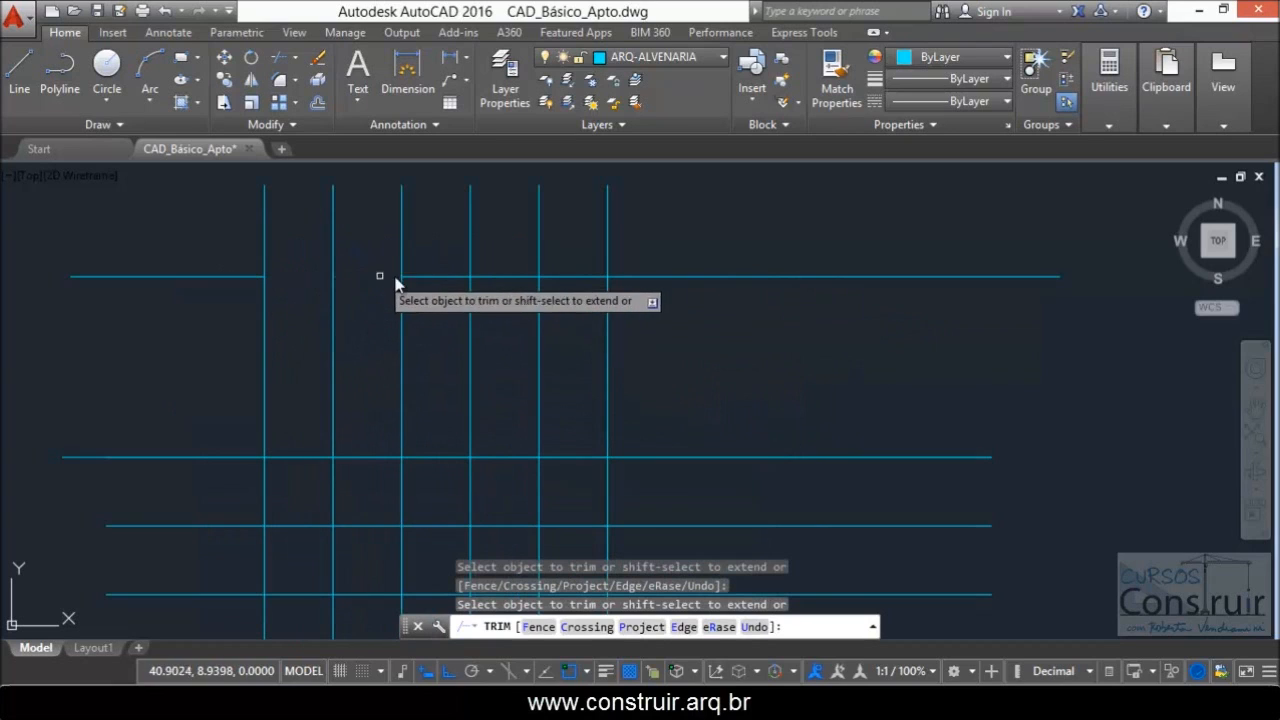
left_click(434, 276)
left_click(514, 277)
left_click(577, 277)
key("Escape")
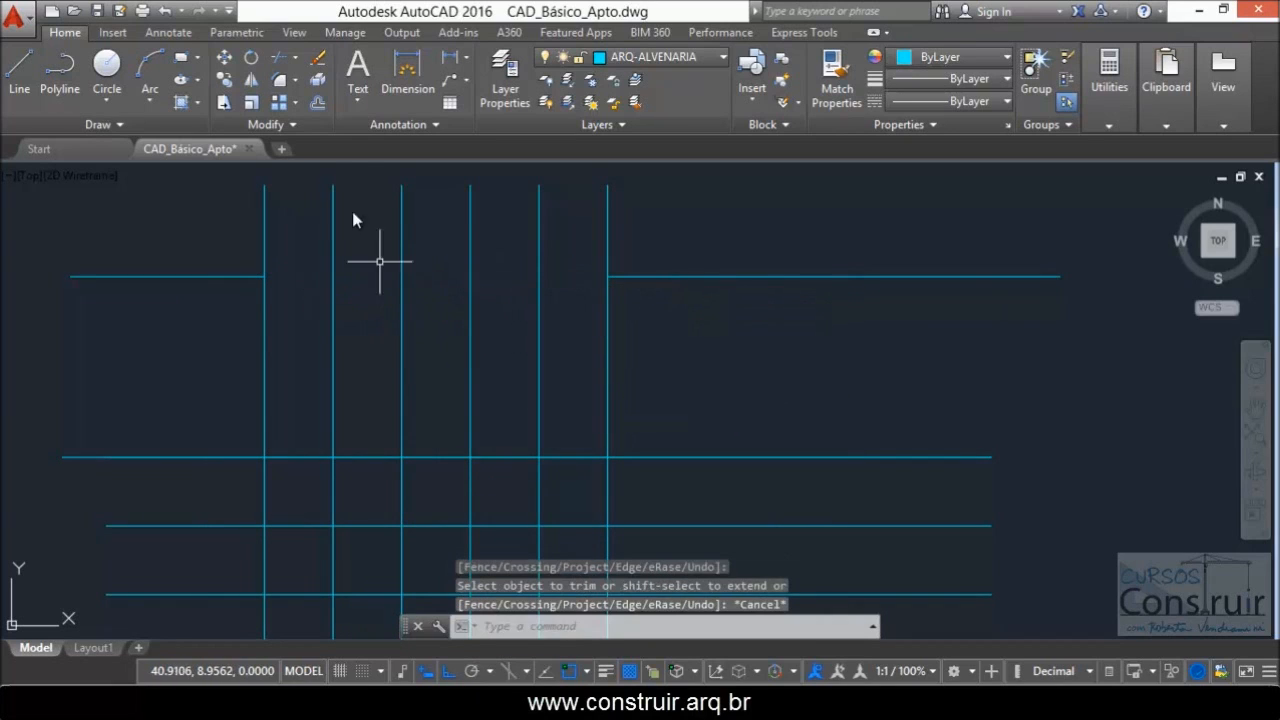
left_click(165, 12)
- Trim the upper three horizontal practice lines between the first and last verticals, using only those two verticals as cutting edges
type("tr")
key("Return")
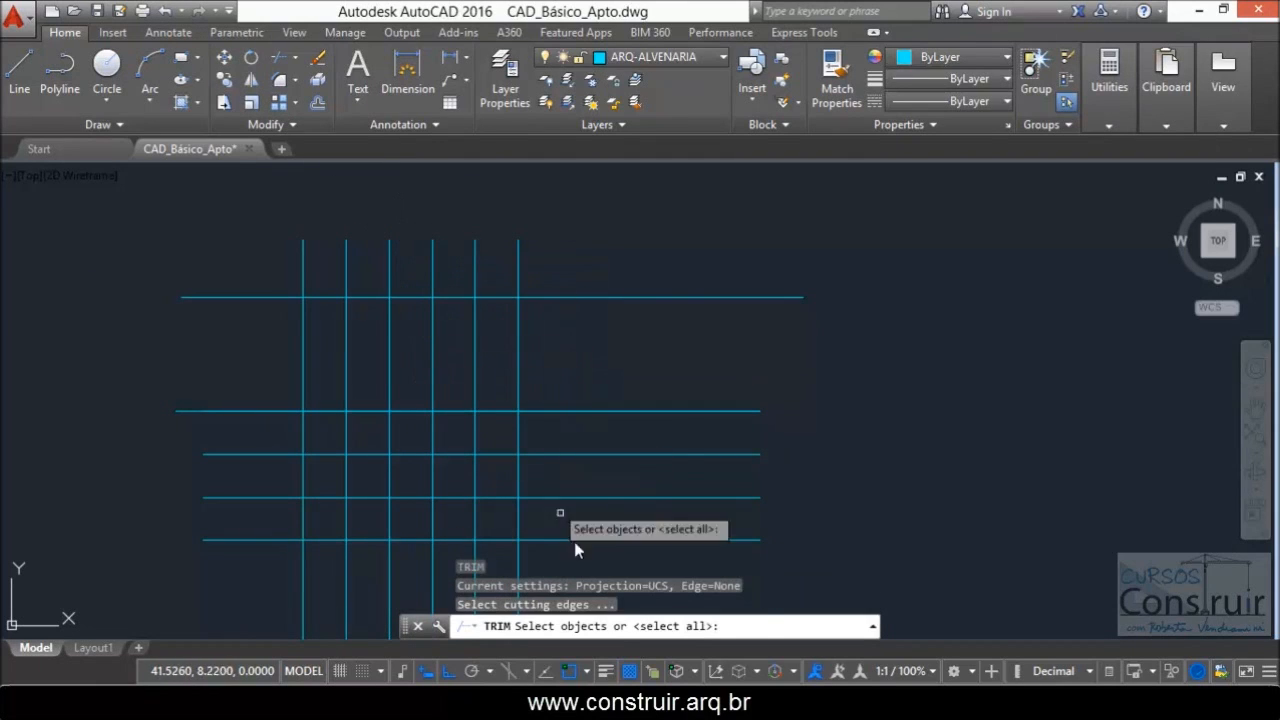
scroll(400, 346, "up", 2)
left_click(240, 289)
left_click(243, 278)
left_click(243, 294)
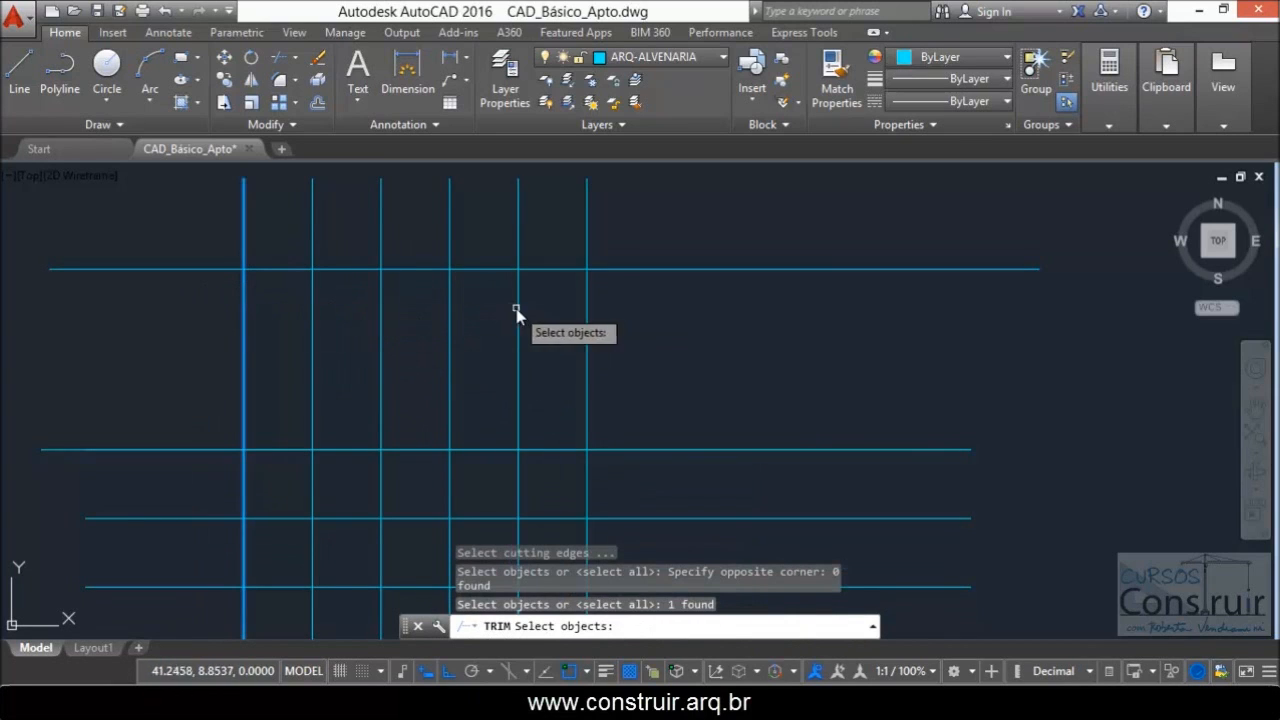
left_click(586, 302)
key("Return")
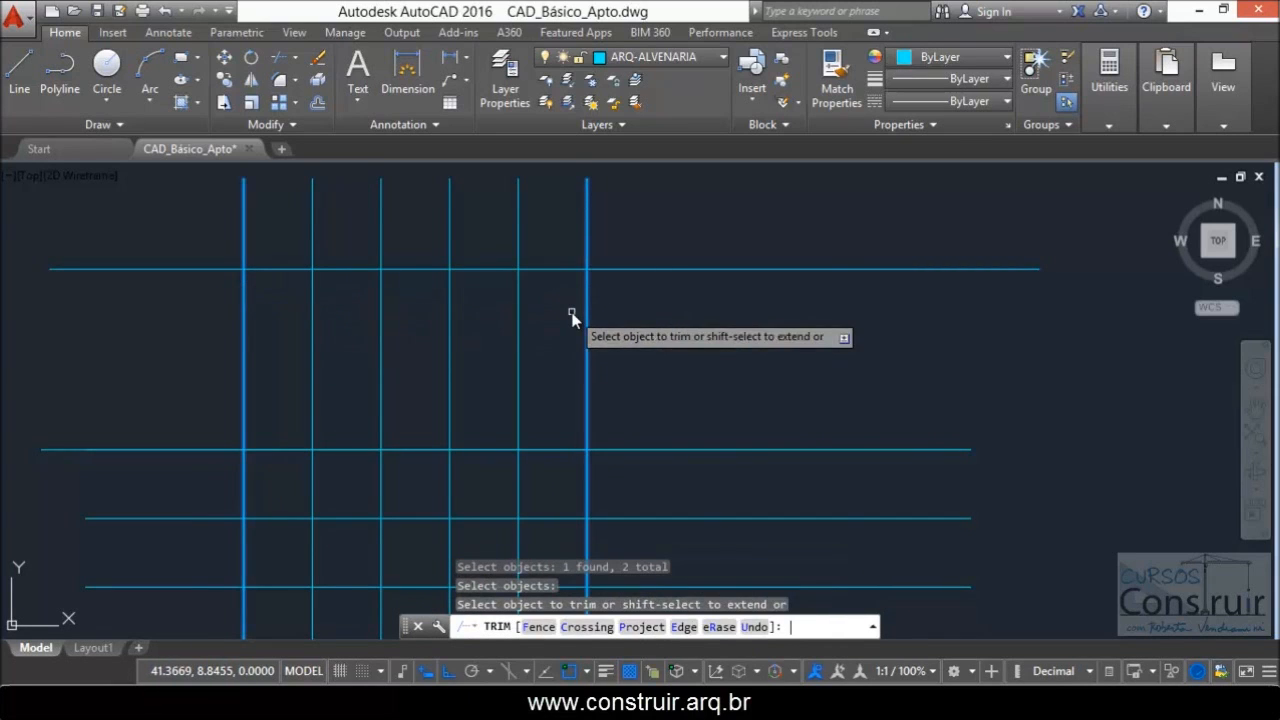
left_click(270, 269)
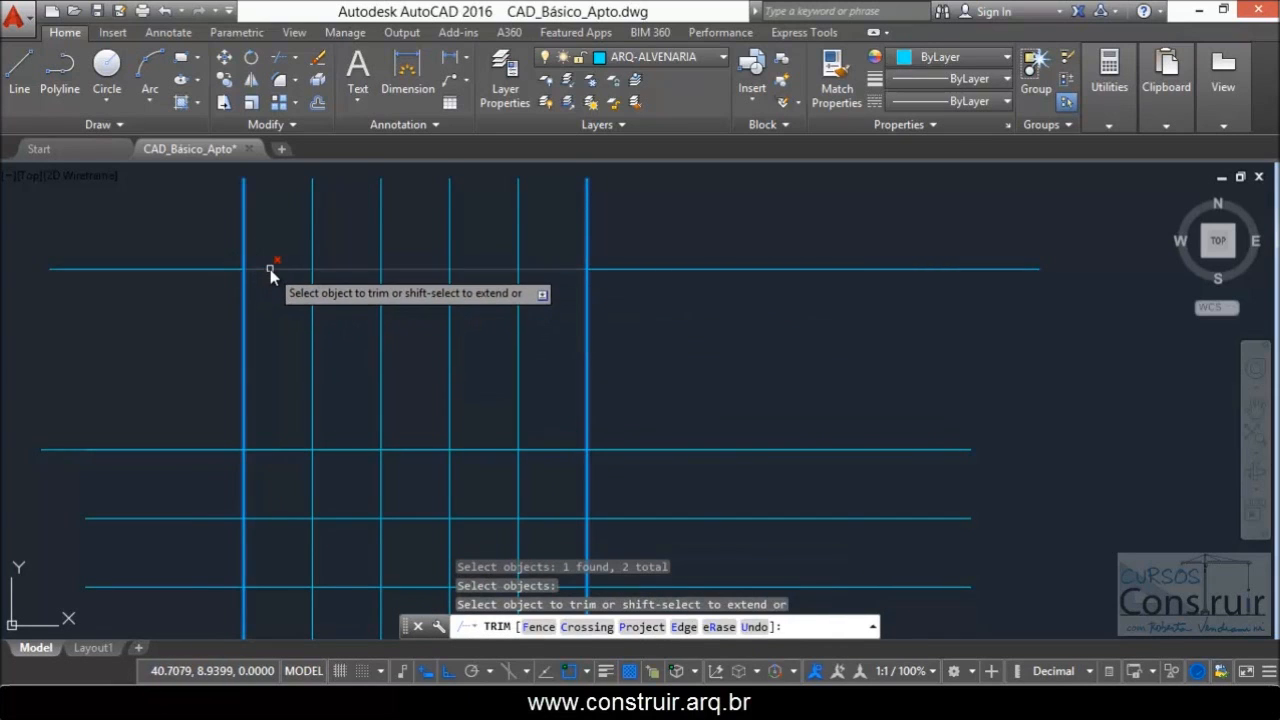
left_click(288, 520)
left_click(287, 518)
left_click(290, 444)
left_click(274, 457)
key("Escape")
- Erase the whole practice line grid beside the apartment plan
scroll(506, 306, "down", 4)
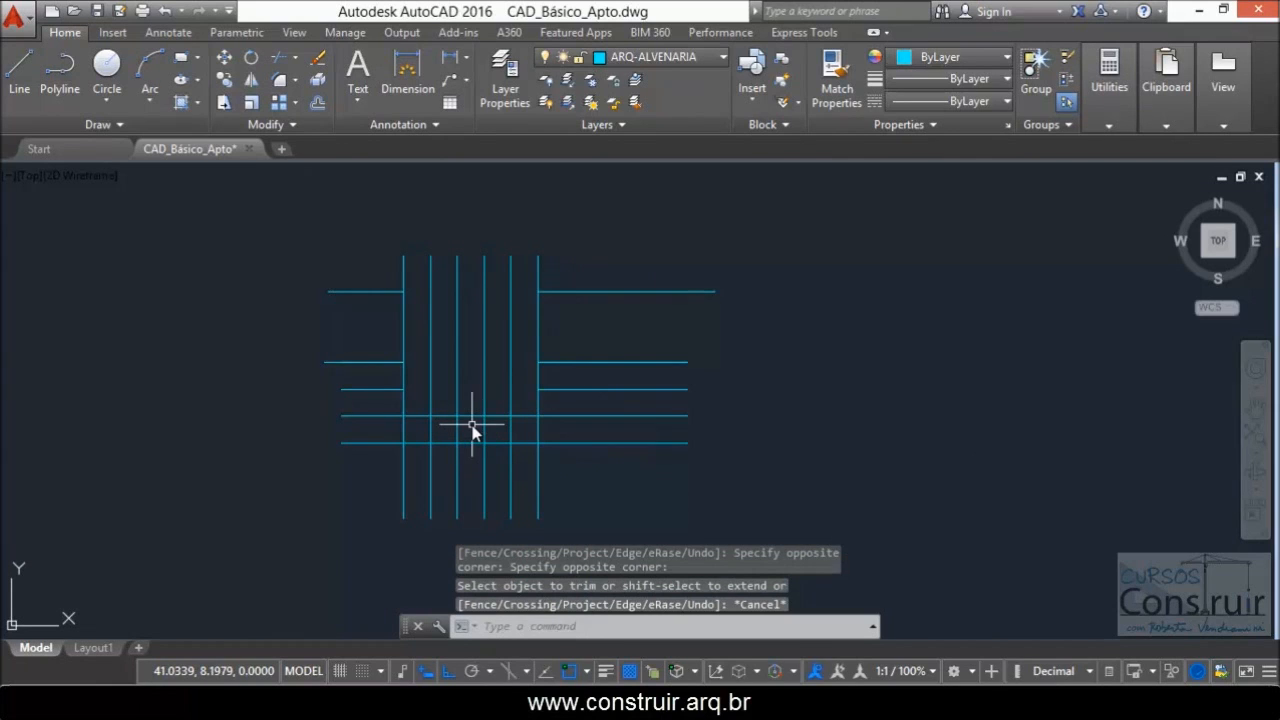
left_click(712, 200)
left_click(362, 465)
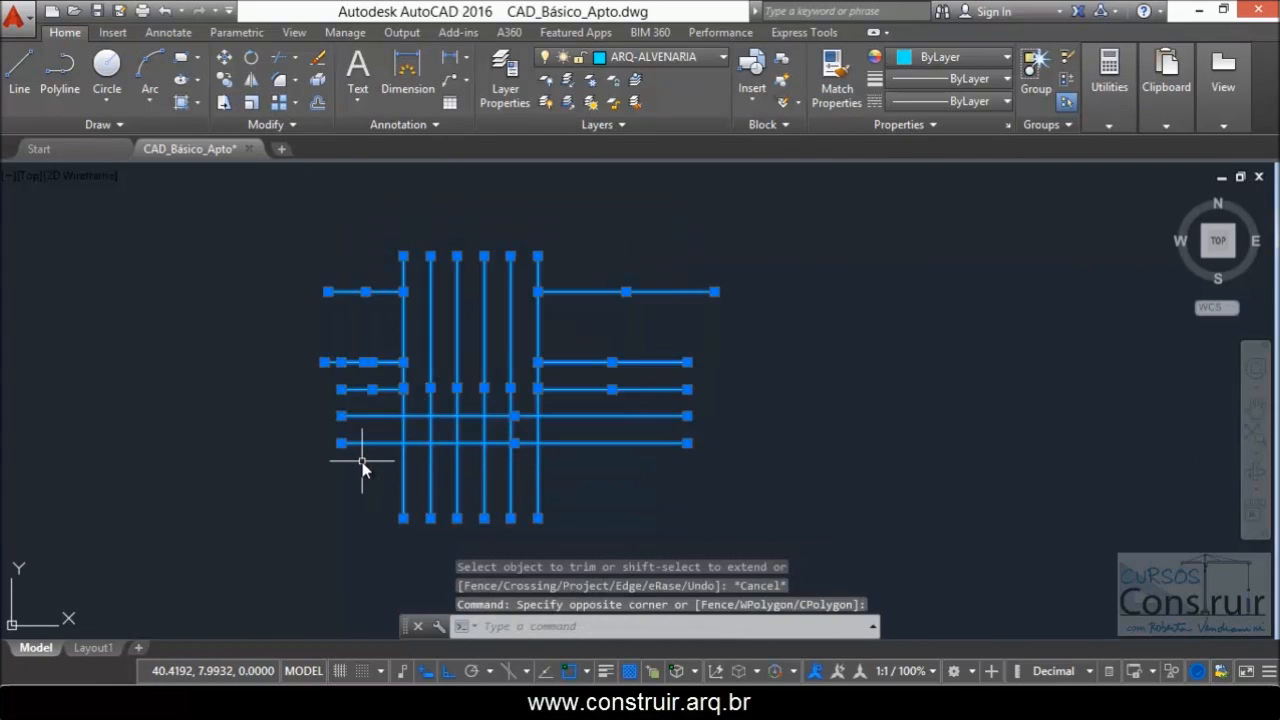
key("Delete")
- Review the drawn walls, switch to the PDF plan in Acrobat Reader, and examine the wall dimensions around Dormitório 02, A.S. and Cozinha
mouse_move(360, 457)
middle_mouse_down()
mouse_move(531, 414)
mouse_move(591, 354)
middle_mouse_up()
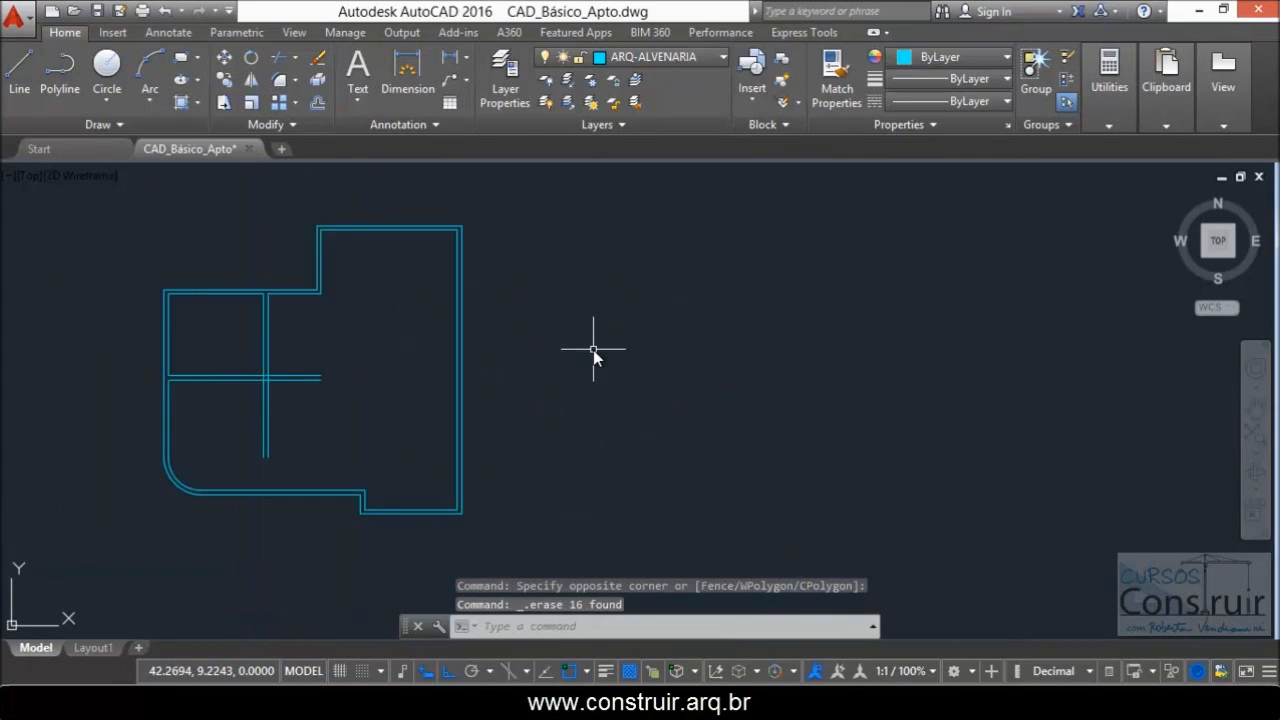
scroll(200, 320, "up", 4)
scroll(273, 345, "down", 2)
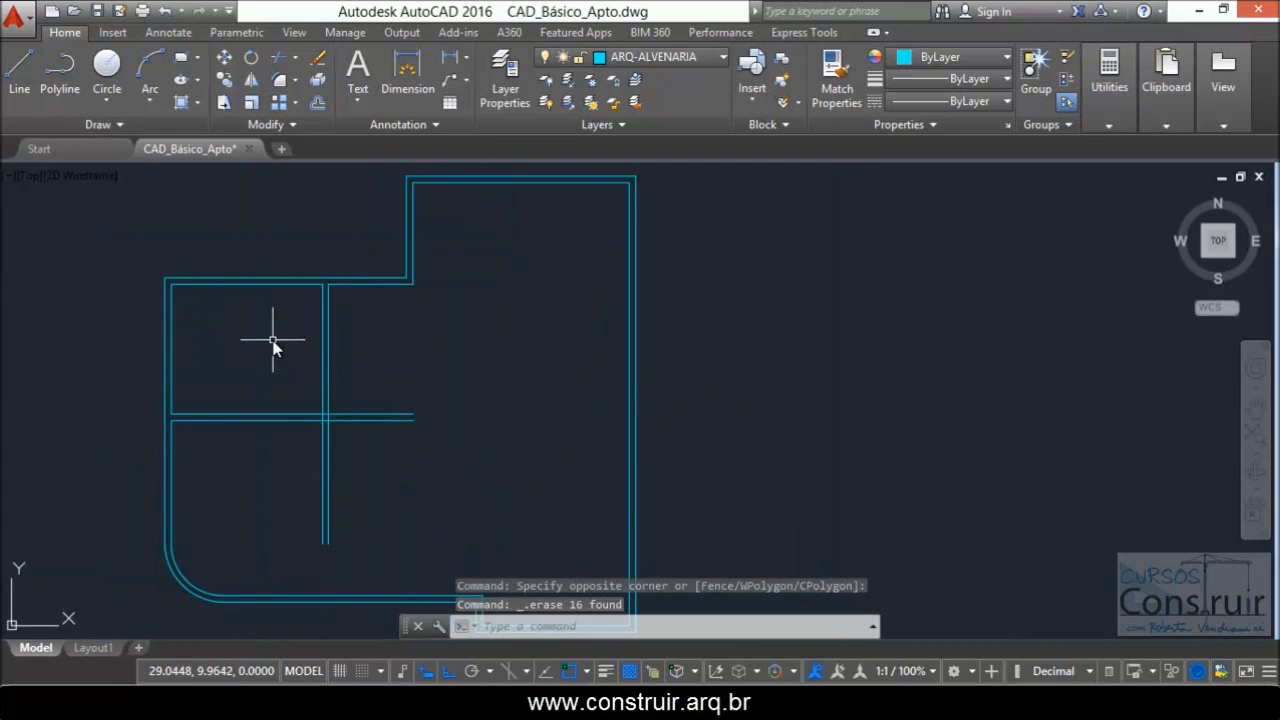
scroll(457, 271, "up", 3)
scroll(401, 387, "down", 3)
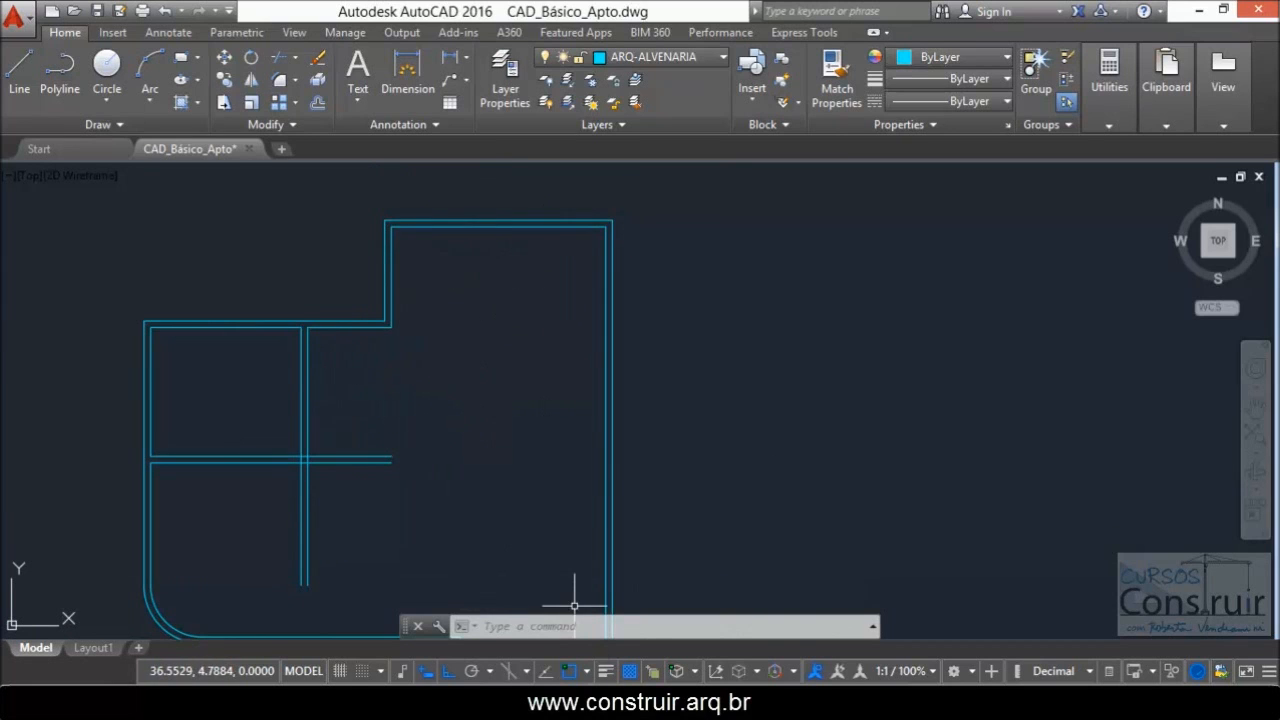
key("alt+Tab")
scroll(605, 189, "down", 2, "ctrl")
scroll(605, 189, "up", 2)
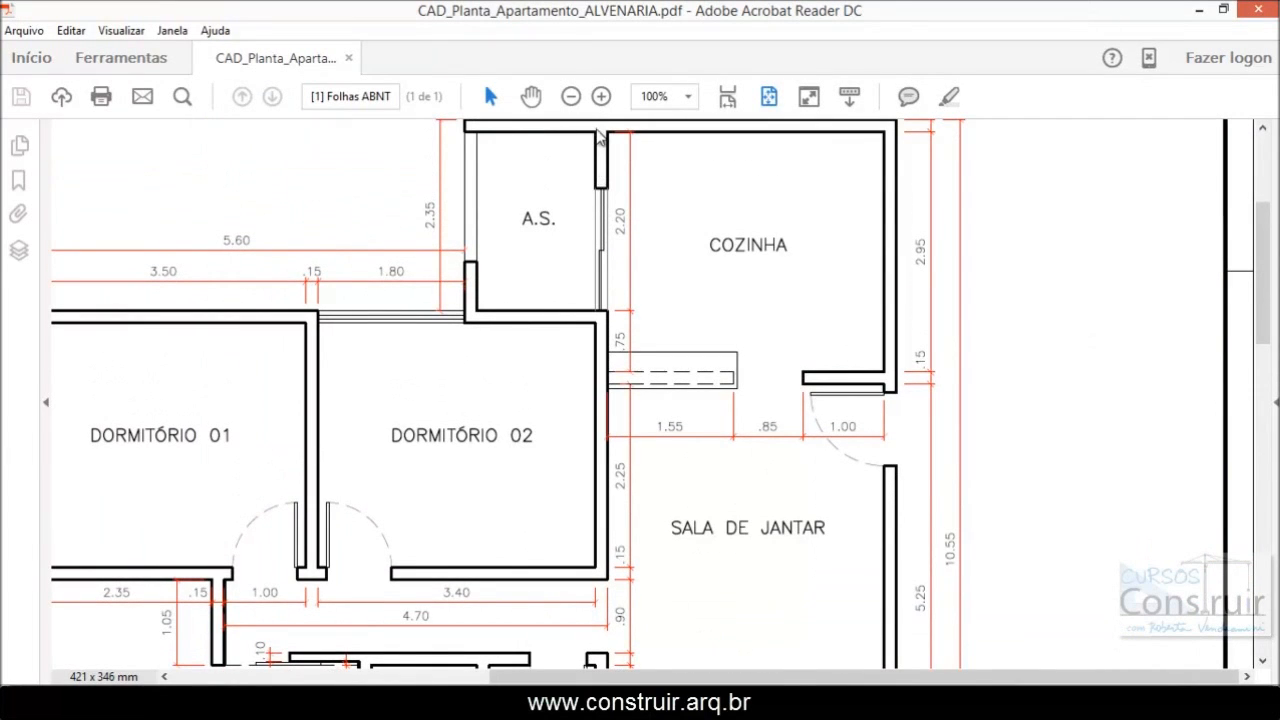
scroll(515, 410, "down", 1)
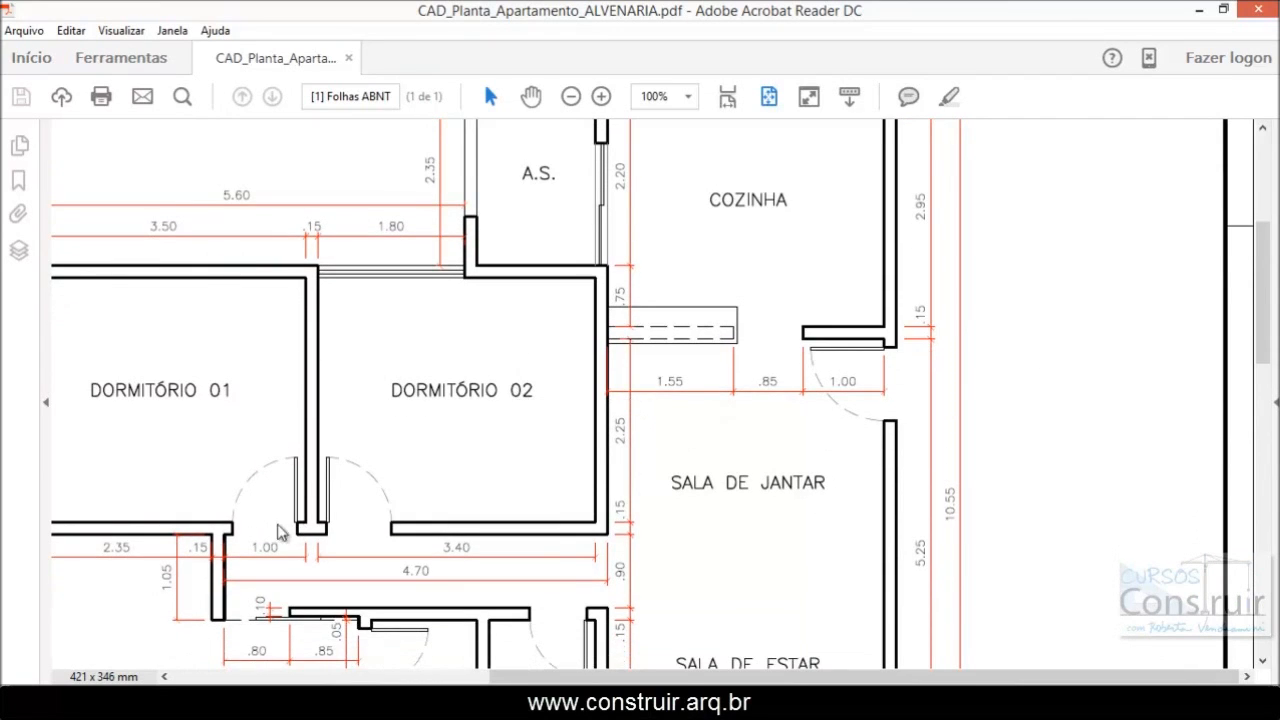
scroll(549, 451, "up", 3)
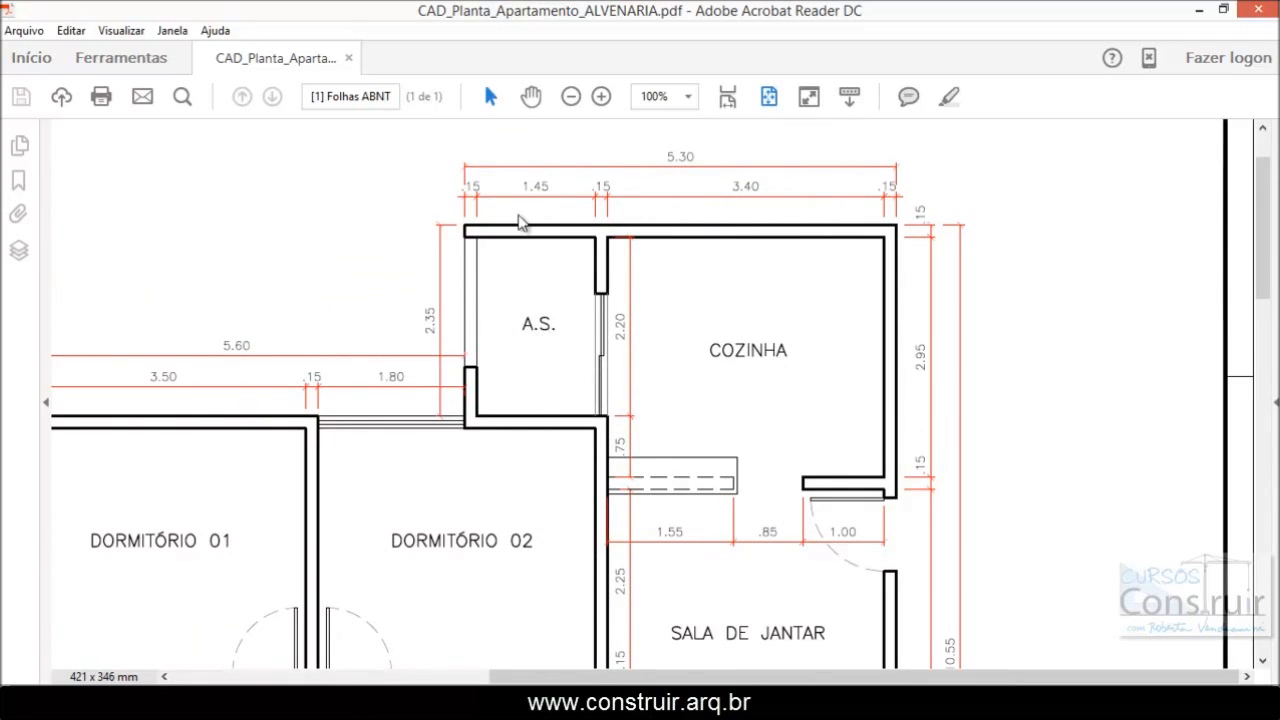
scroll(527, 233, "up", 1)
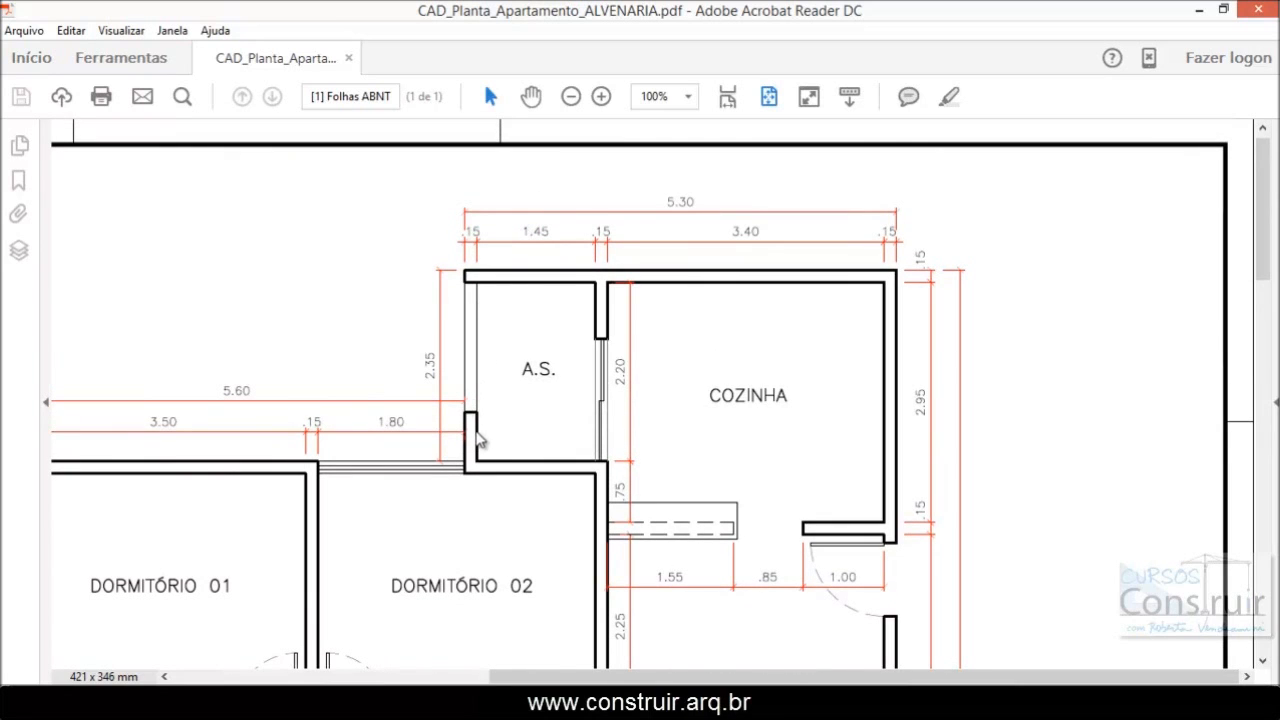
- Enlarge the PDF plan to 150%, examine the wall dimensions around A.S., and switch back to AutoCAD
left_click(690, 97)
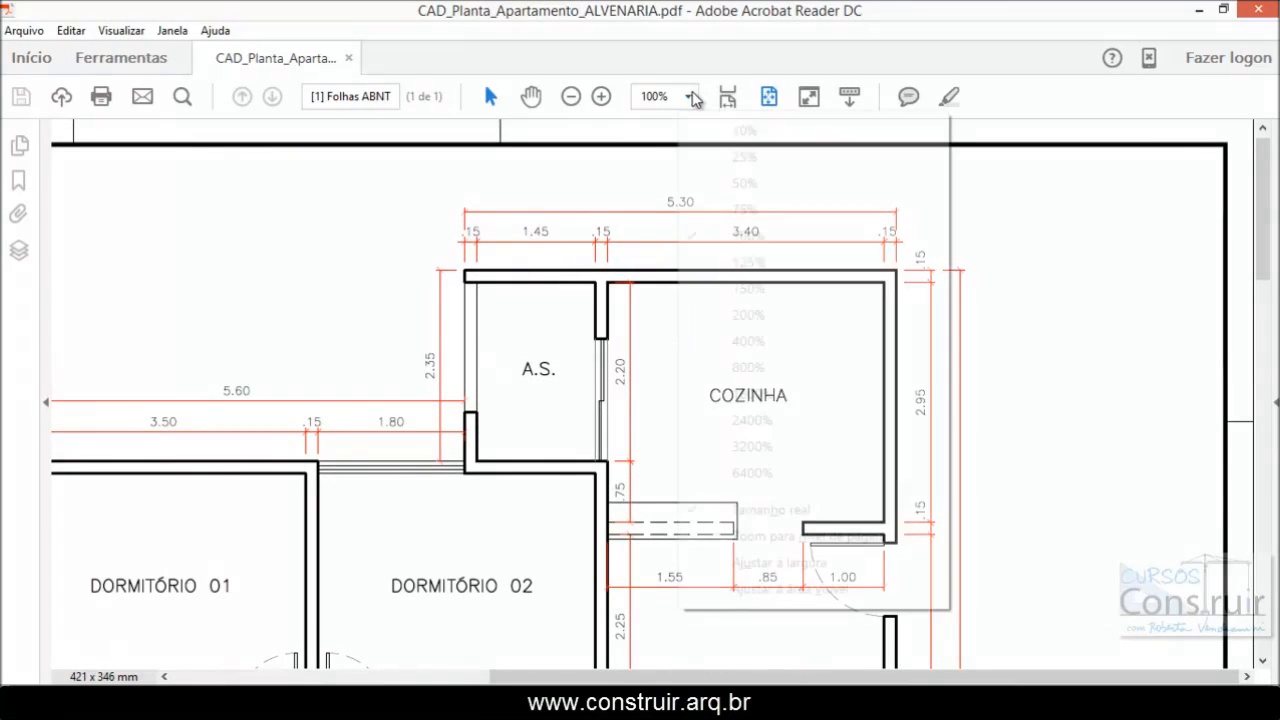
left_click(729, 288)
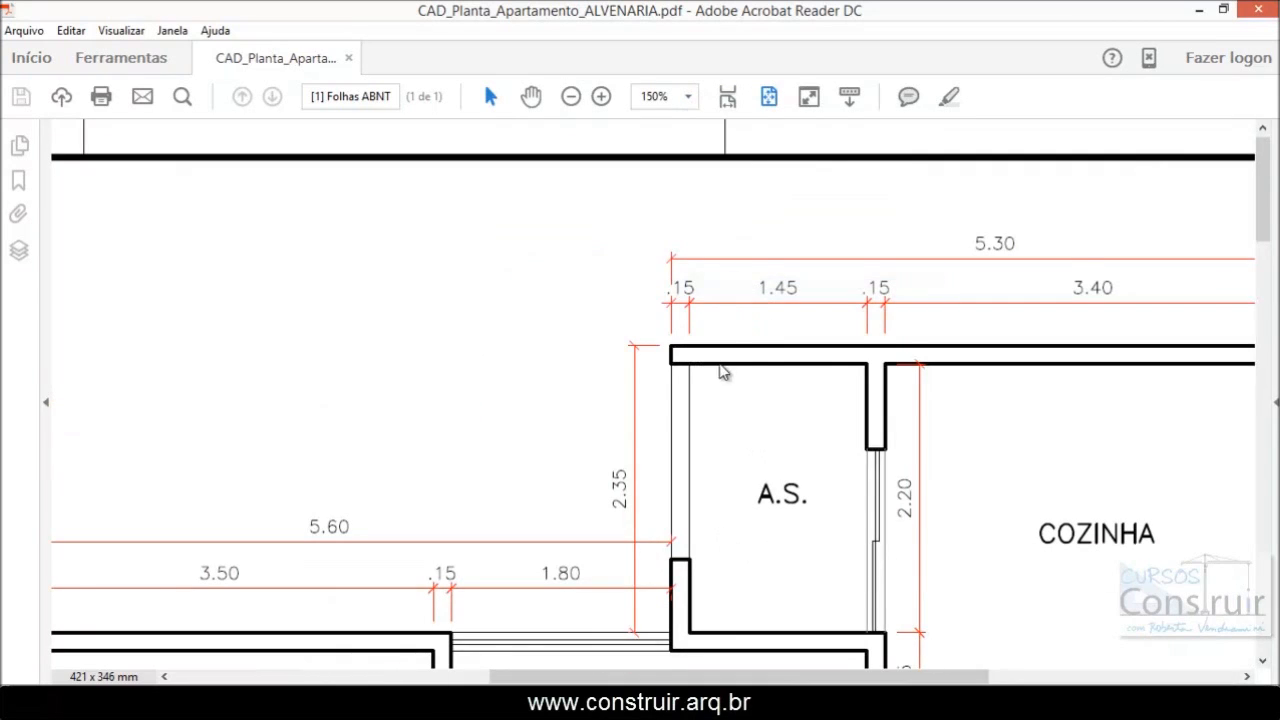
scroll(724, 372, "down", 1)
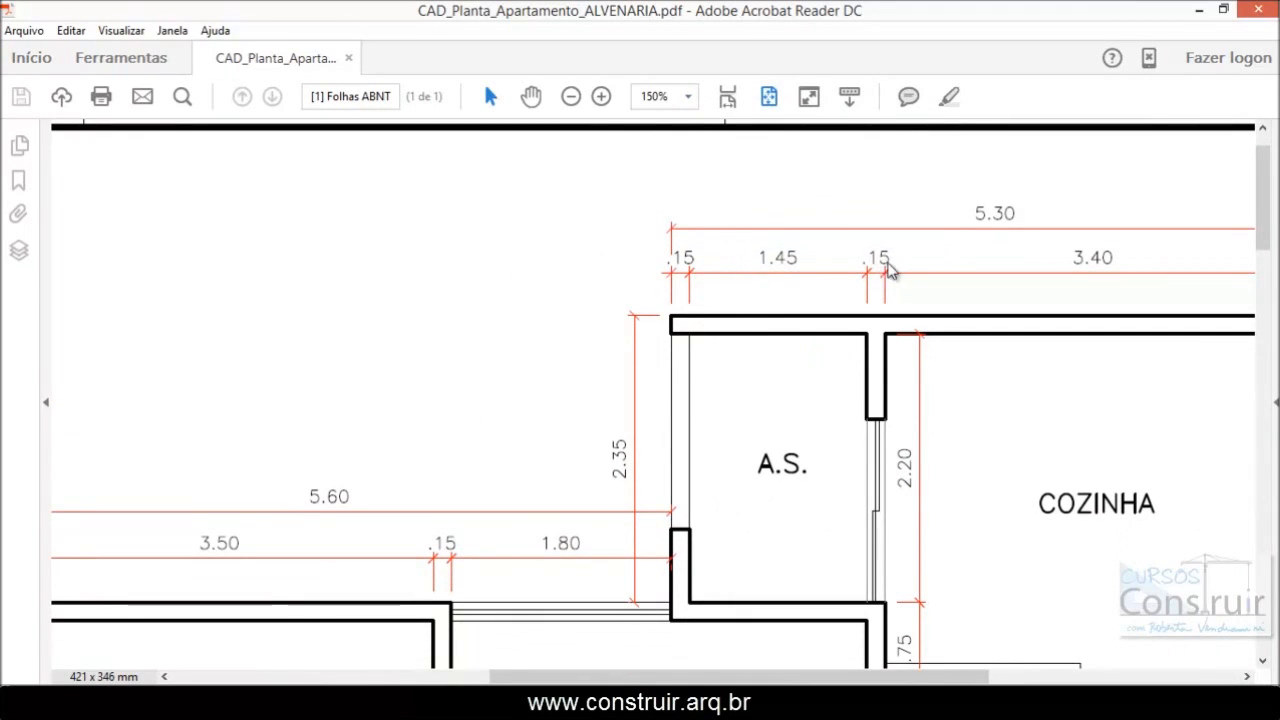
scroll(637, 431, "down", 1)
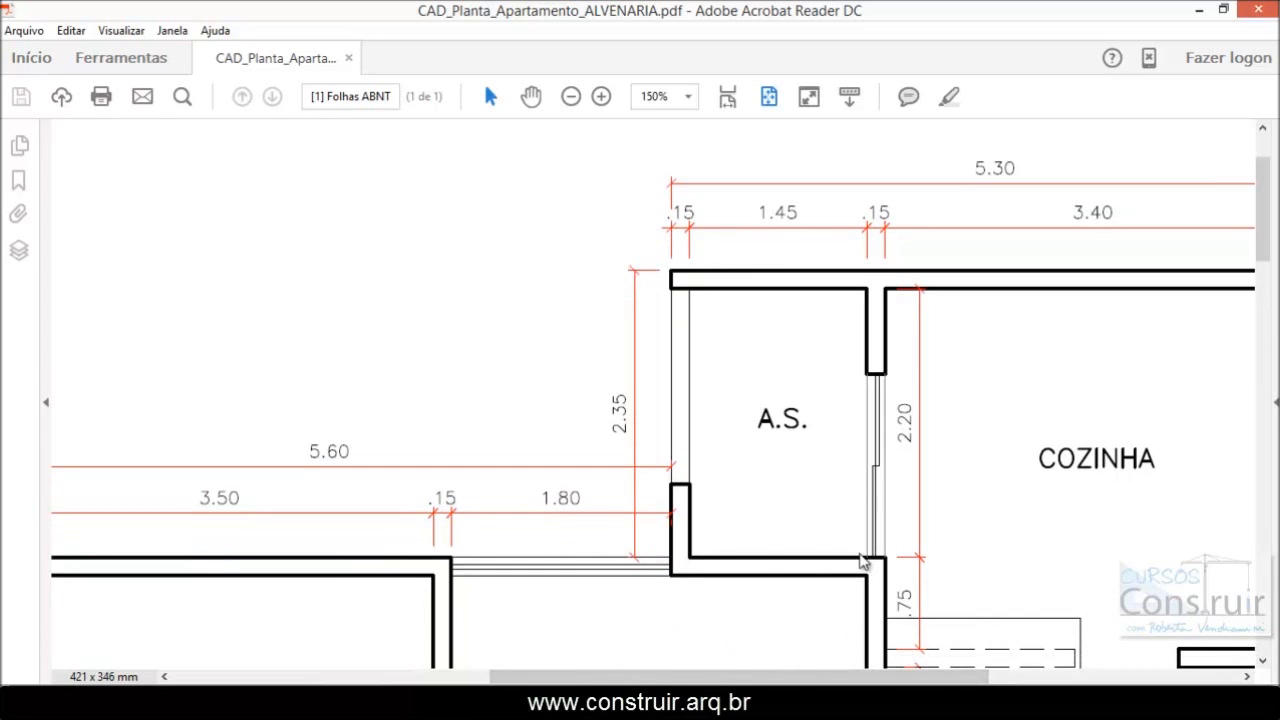
left_click(535, 702)
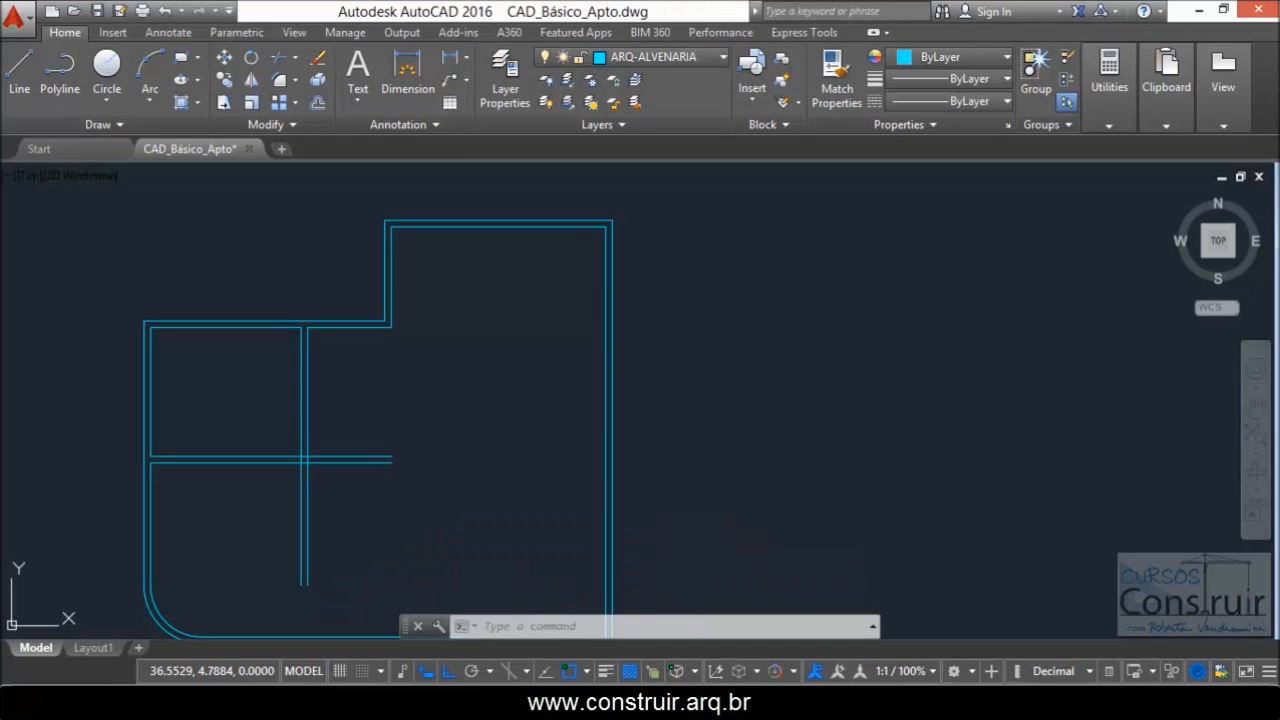
- Offset the inner line of the A.S. left wall 1.45 to the right, into the room
scroll(390, 290, "up", 3)
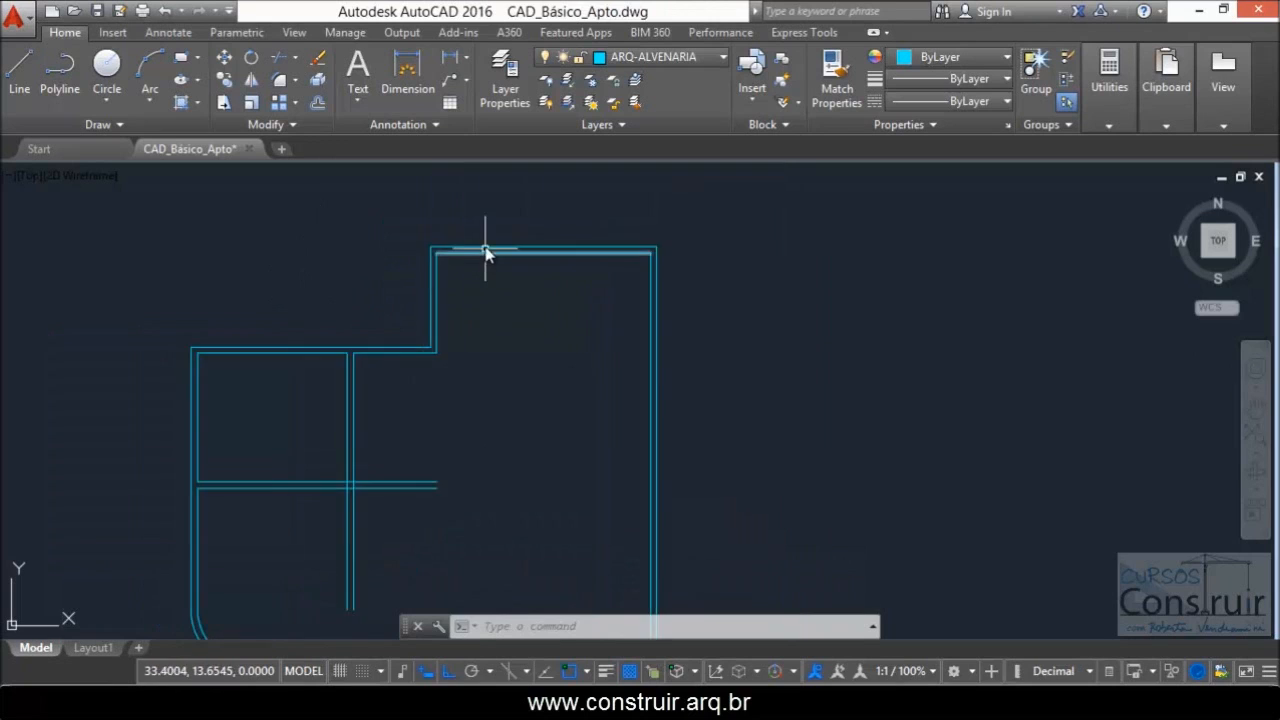
type("o")
key("Return")
type("1")
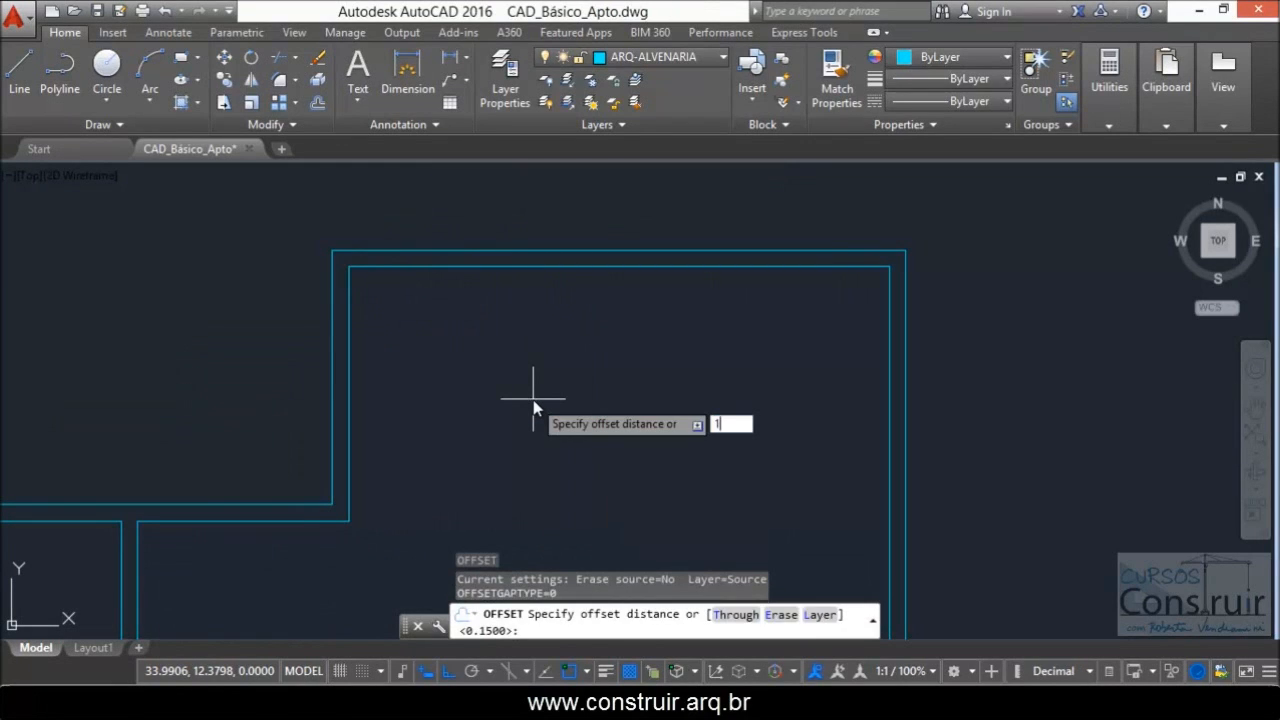
type(".45")
key("Return")
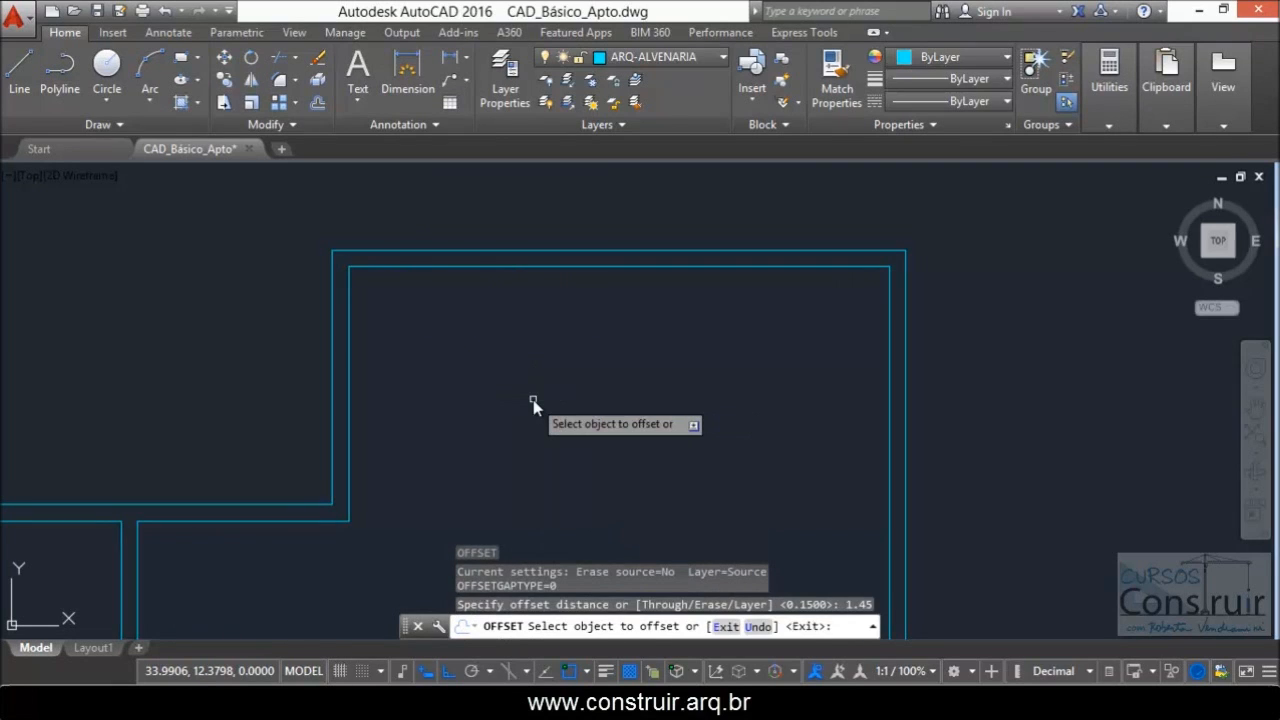
left_click(349, 321)
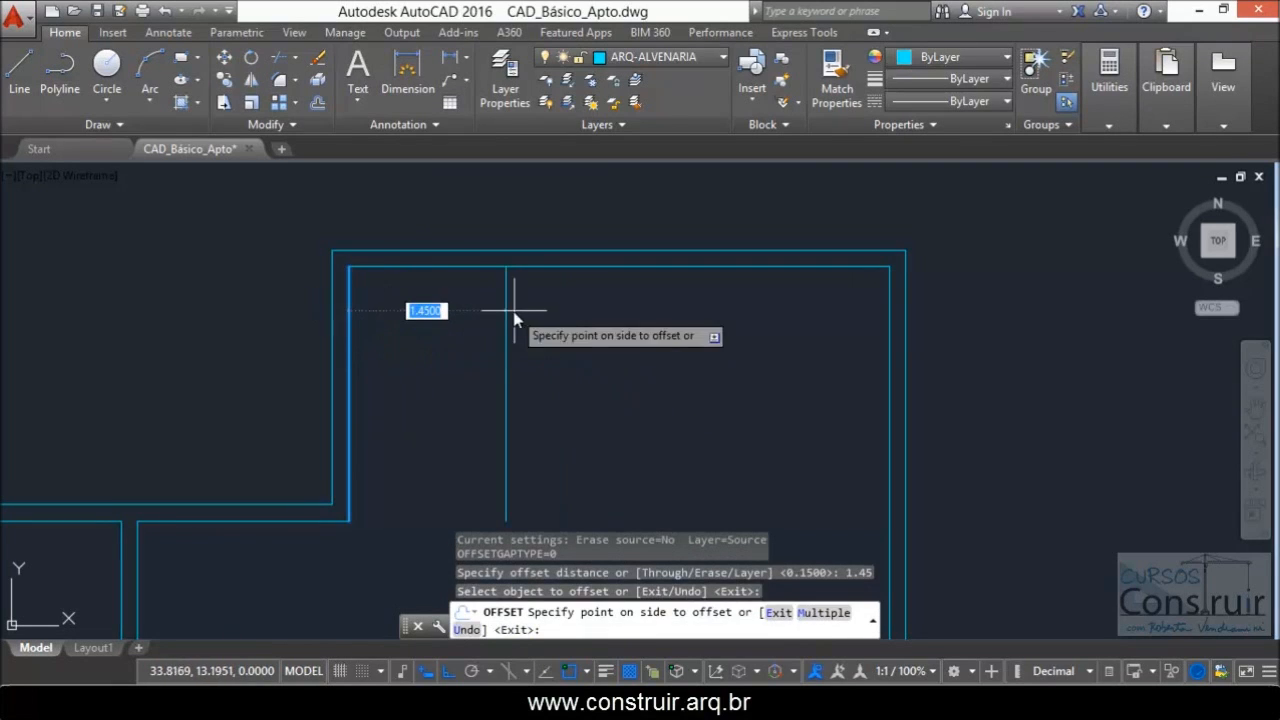
left_click(569, 321)
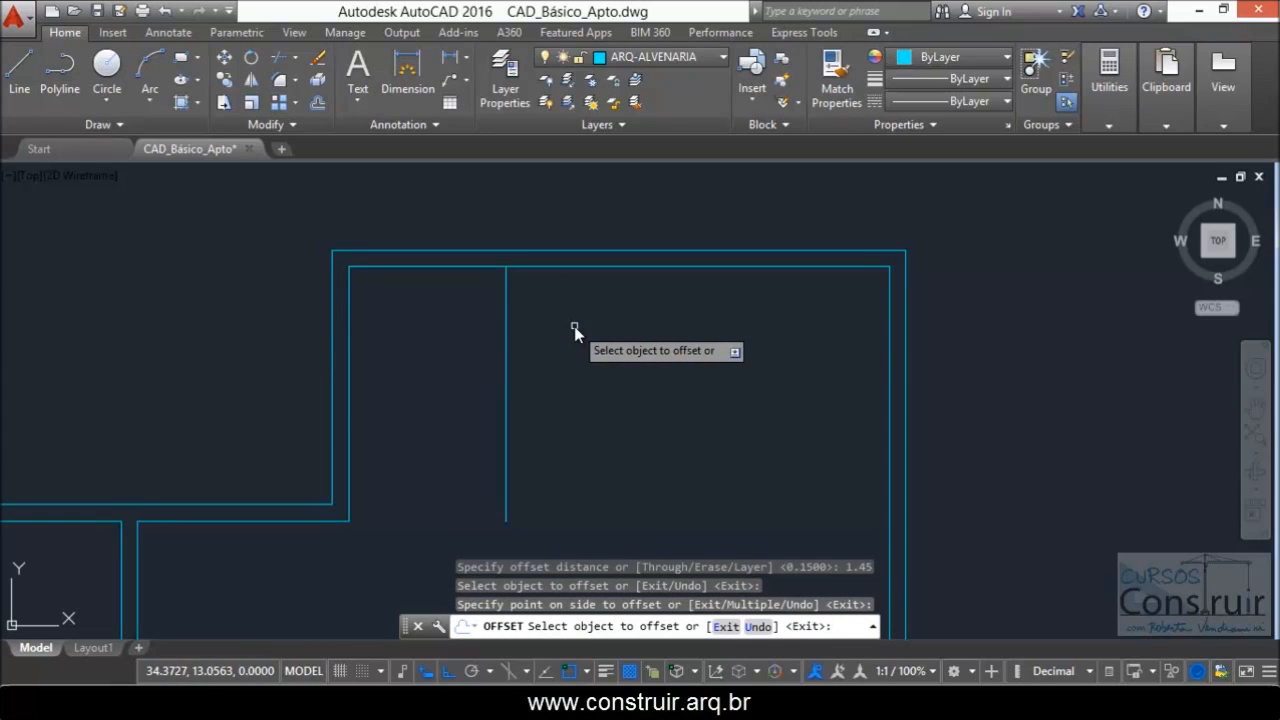
key("Return")
- Offset the new vertical line between A.S. and Cozinha 0.15 to the right to give the wall its thickness
key("Return")
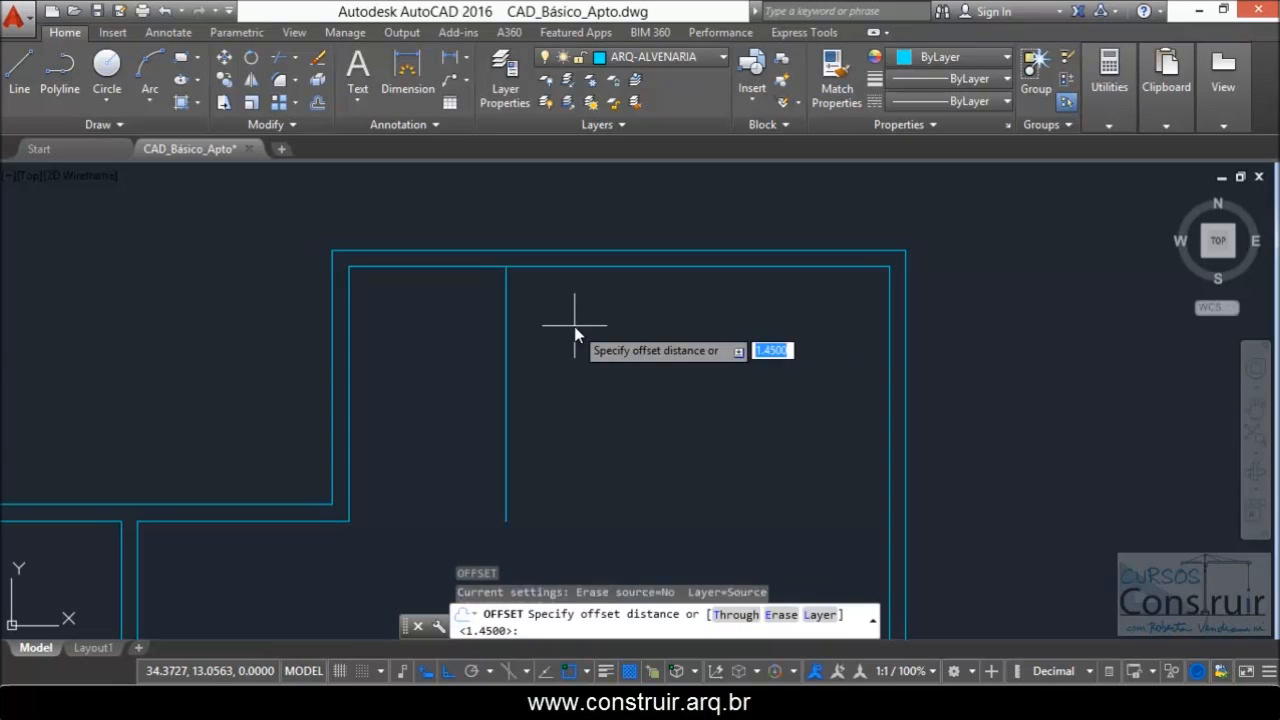
type(".15")
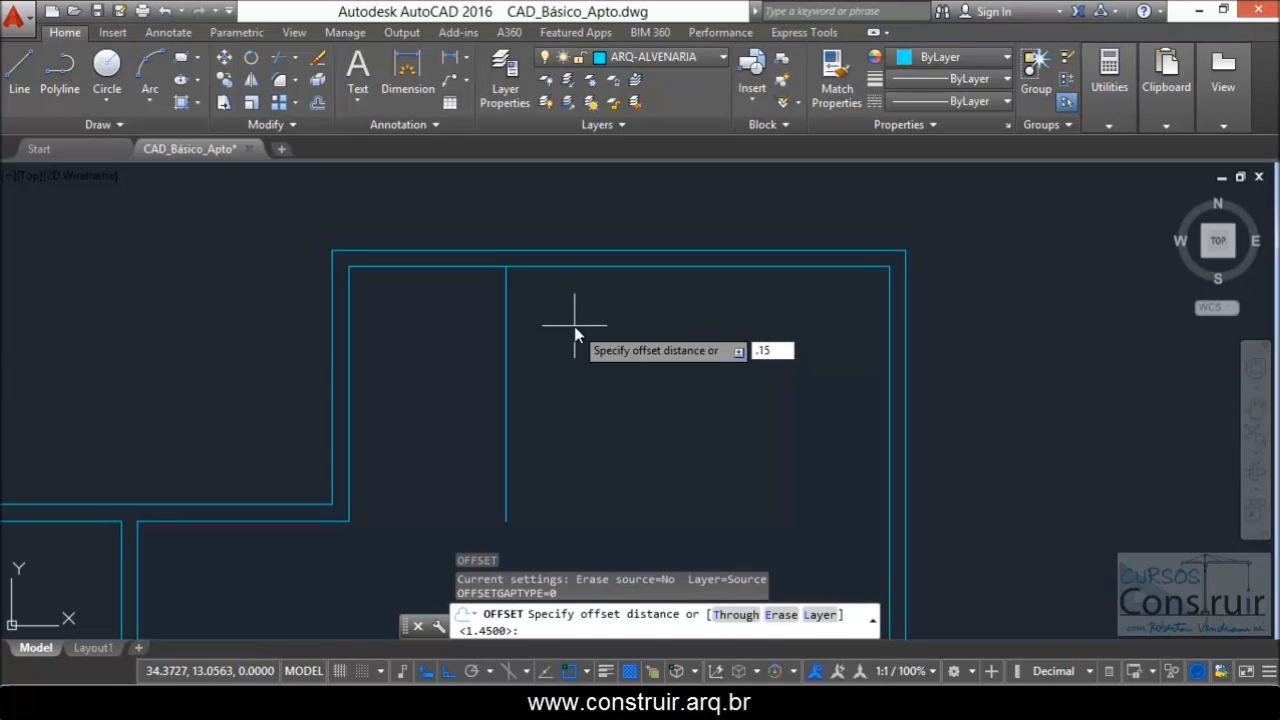
key("Return")
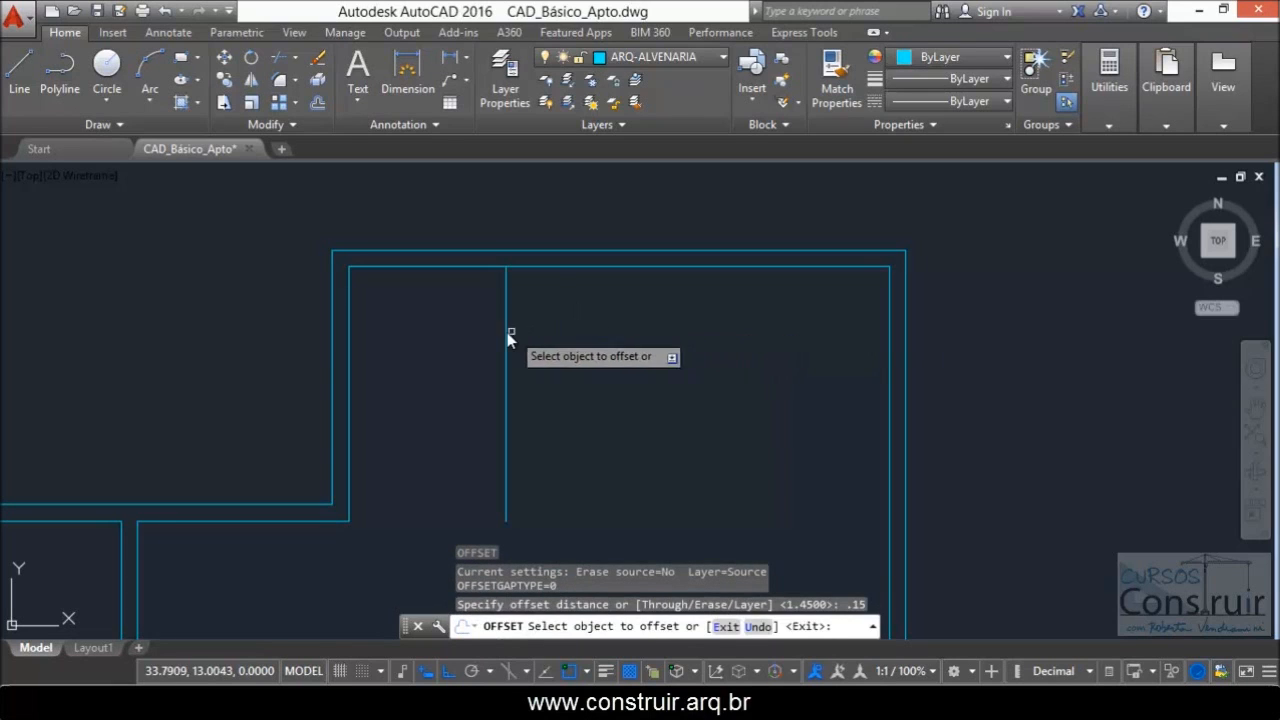
left_click(505, 334)
left_click(555, 335)
key("Escape")
scroll(560, 229, "down", 7)
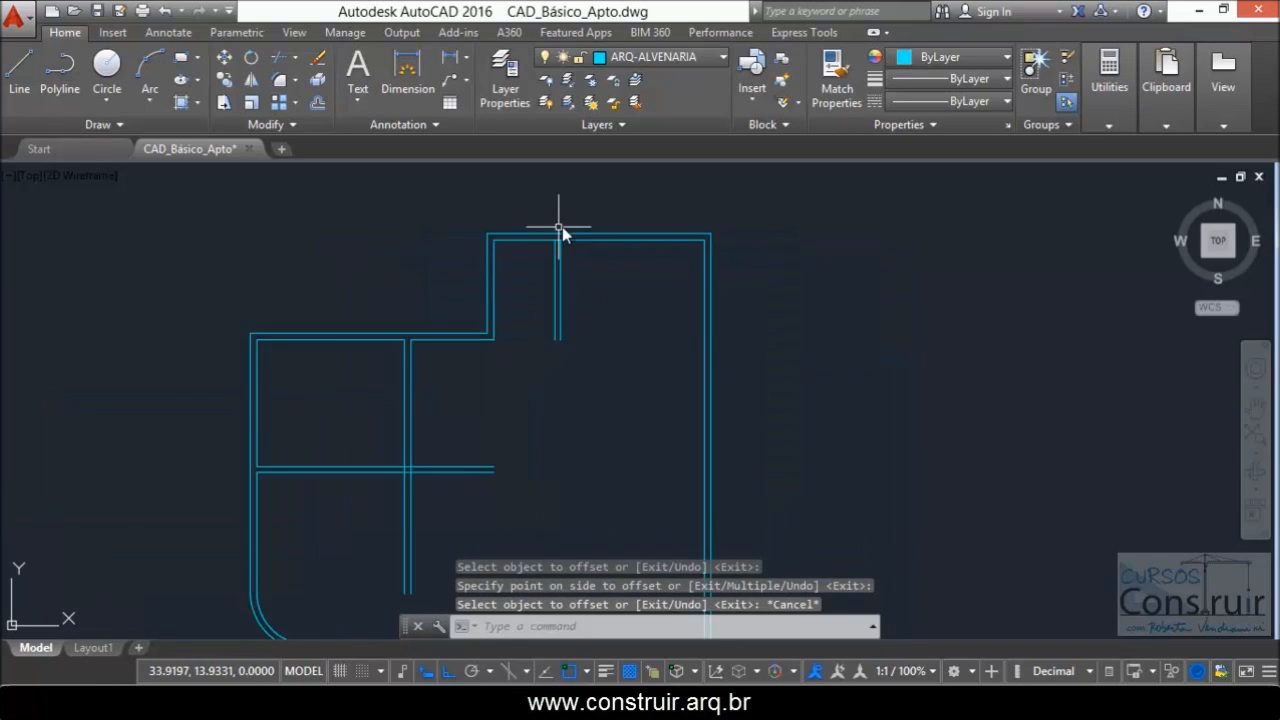
- Switch to the PDF plan, examine the walls and dimensions around Dormitório 02 and Sala de Jantar, and return to AutoCAD
scroll(514, 296, "up", 5)
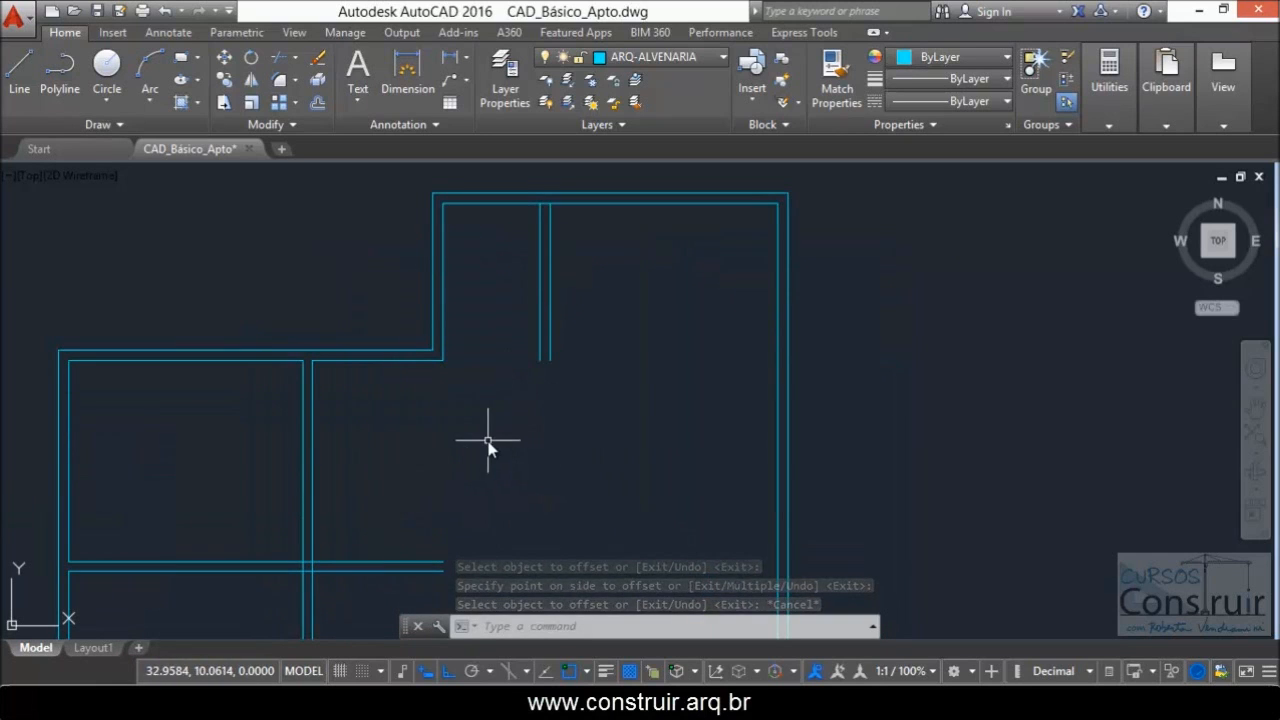
scroll(449, 386, "down", 2)
key("alt+Tab")
scroll(506, 380, "down", 5)
scroll(718, 396, "down", 5)
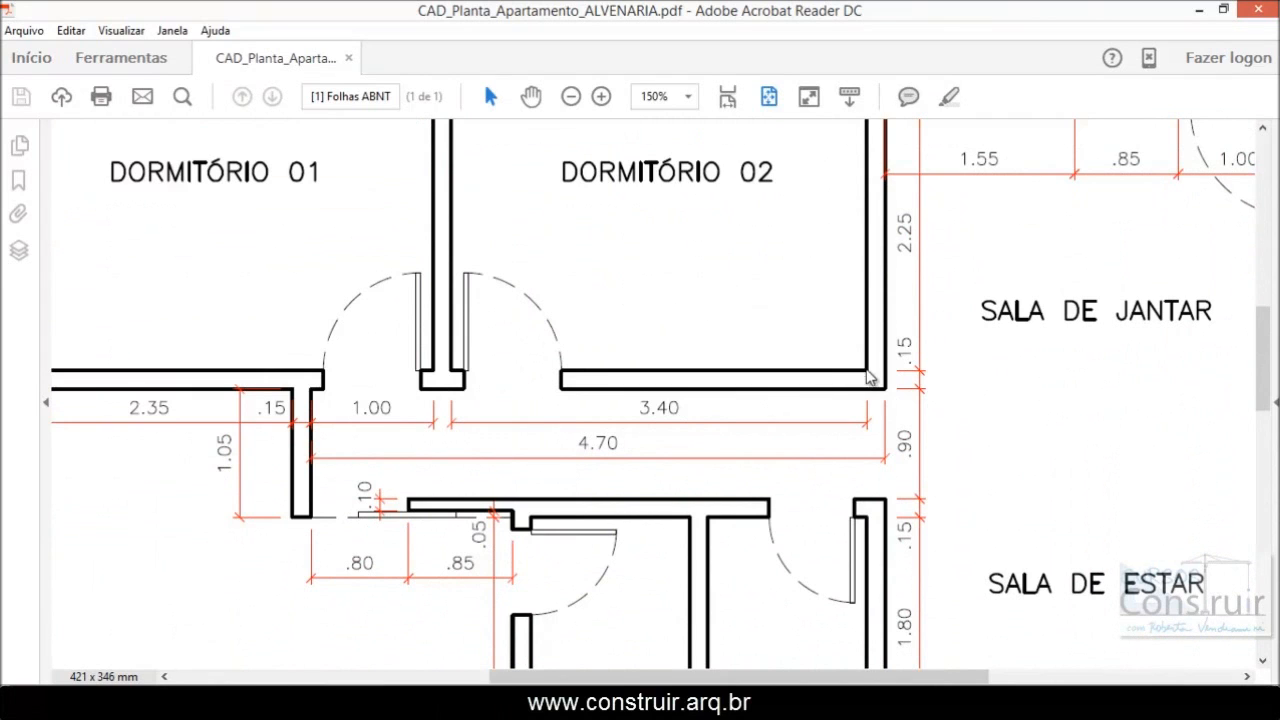
left_click_drag(777, 678, 959, 678)
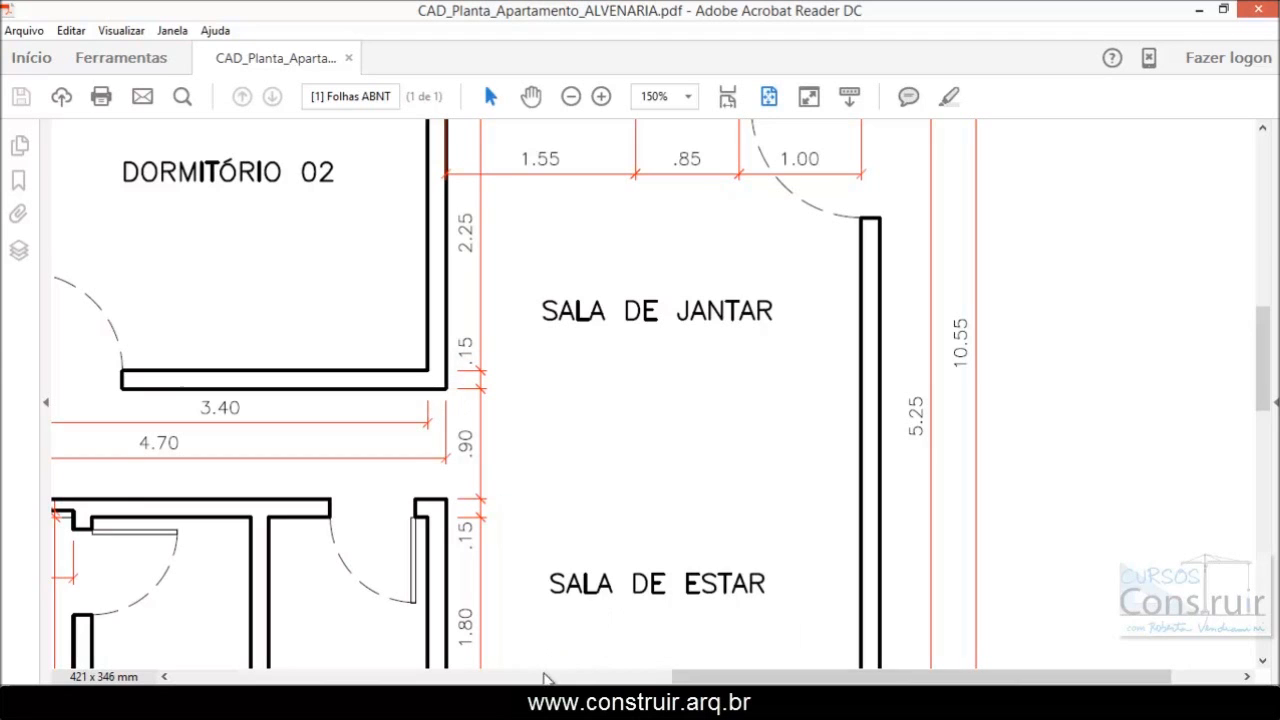
key("alt+Tab")
- Fillet the left line of the A.S./Cozinha wall with the upper line of the horizontal bedroom wall, using radius 0
middle_click_drag(969, 489, 959, 455)
type("F")
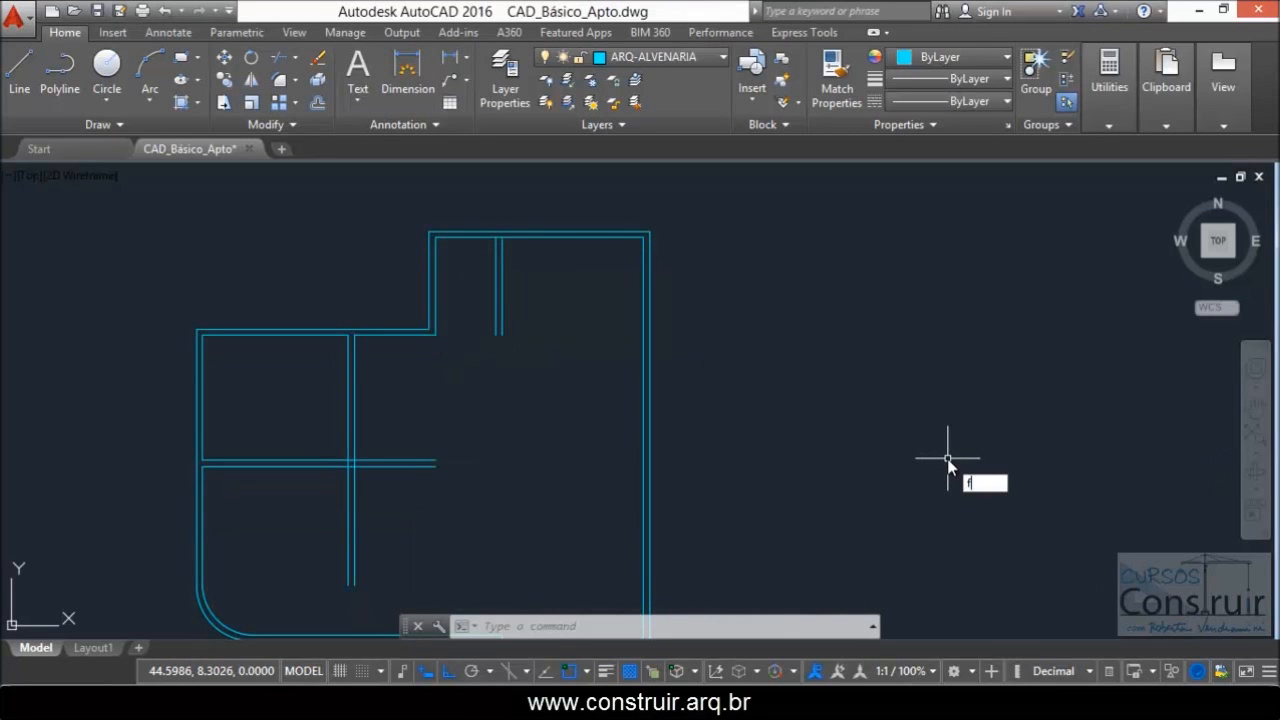
key("Return")
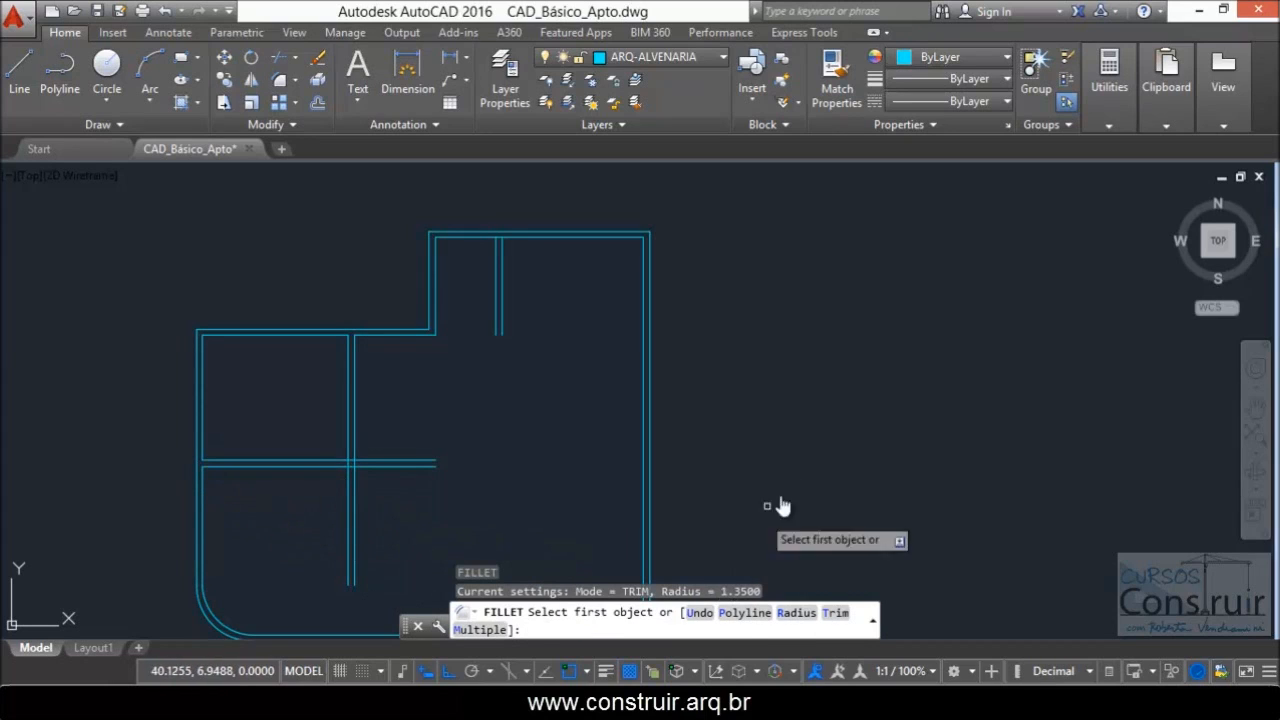
type("r")
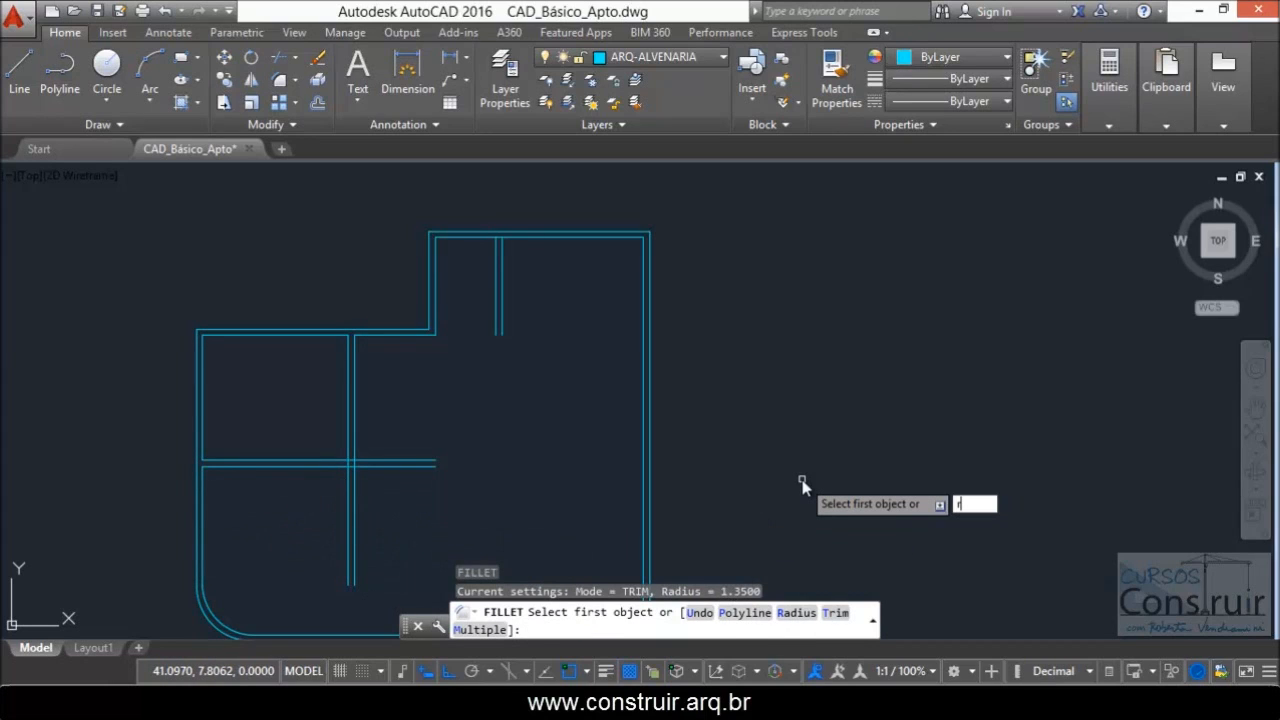
key("Return")
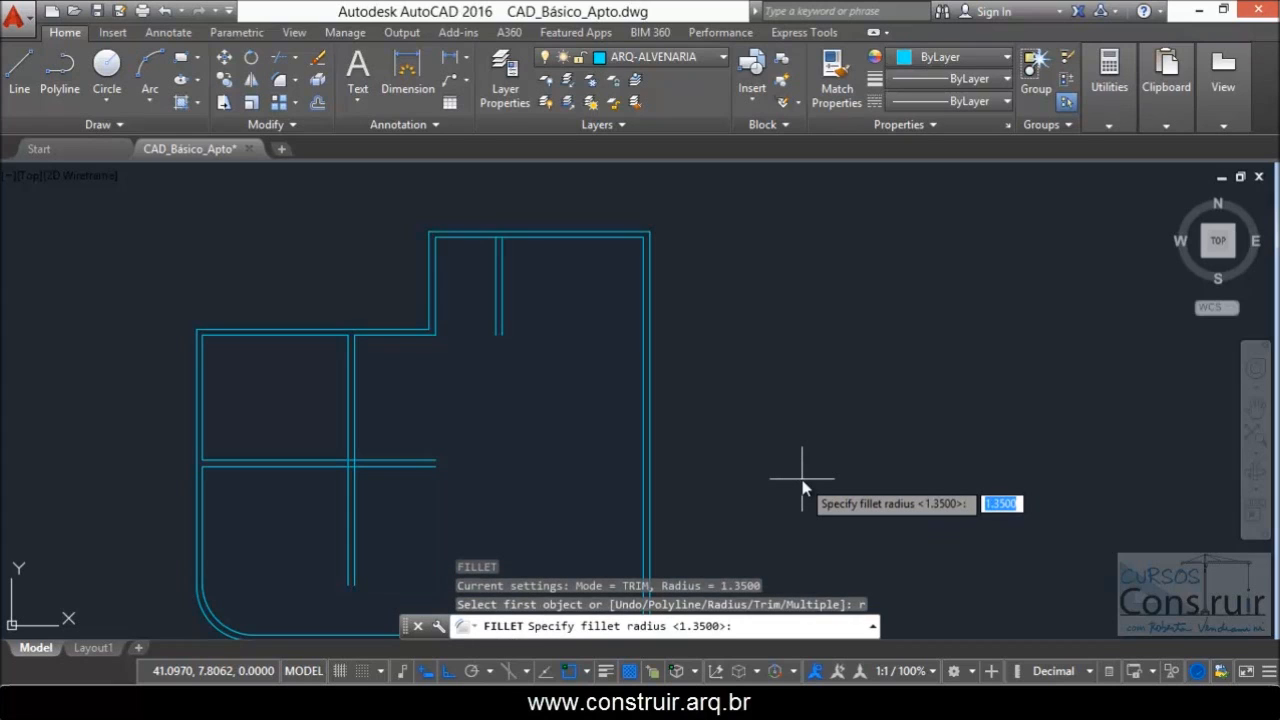
type("0")
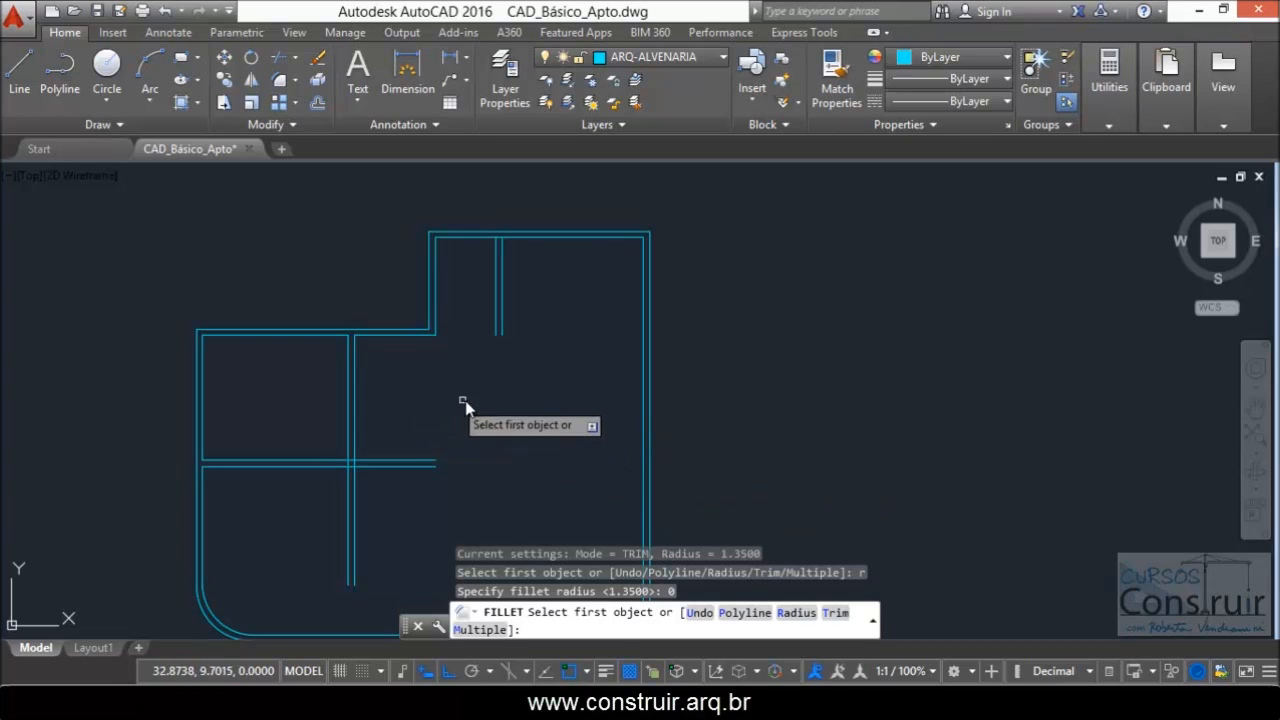
scroll(565, 417, "up", 2)
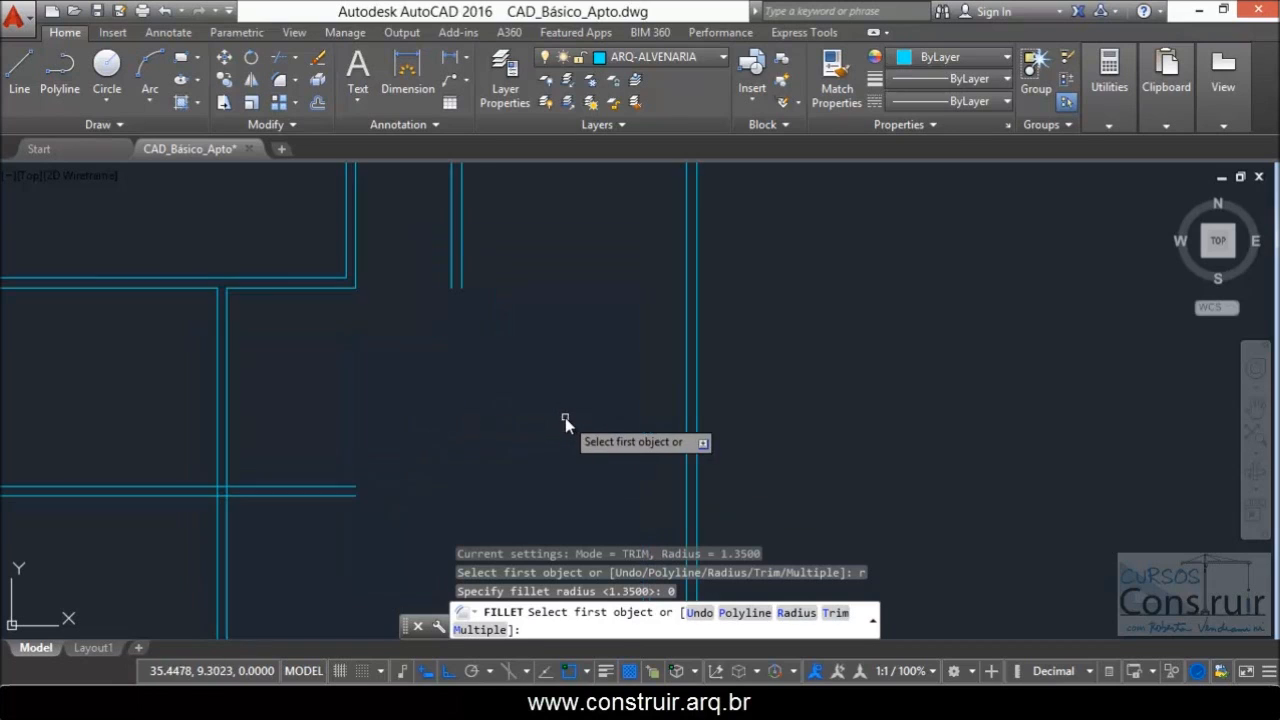
left_click(451, 251)
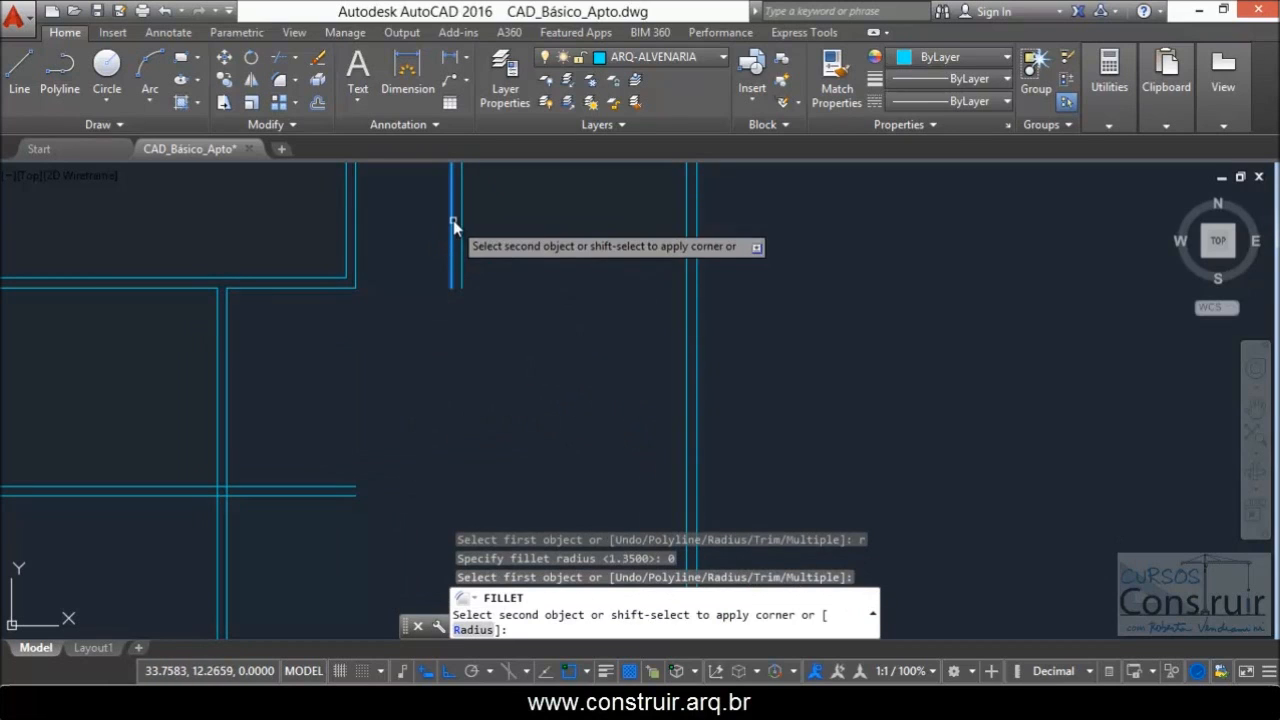
left_click(313, 488)
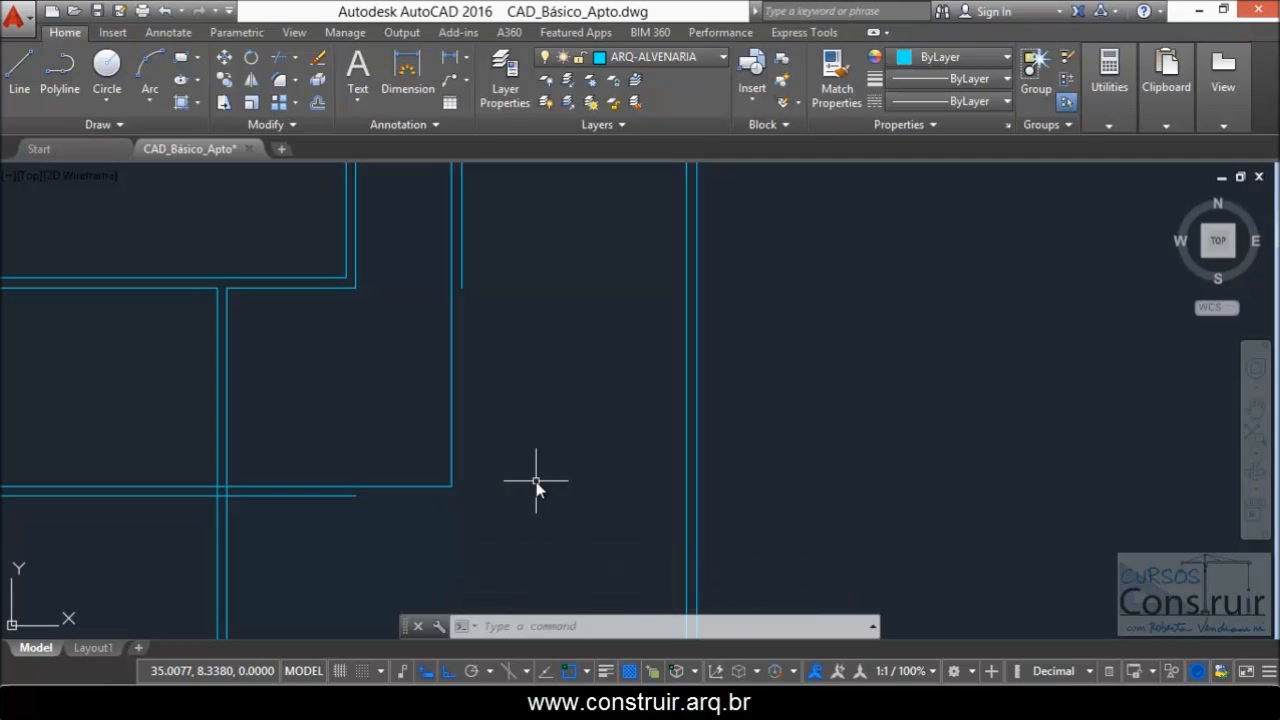
- Fillet the right line of the A.S./Cozinha wall with the lower line of the horizontal bedroom wall into a square outer corner
type("f")
key("Return")
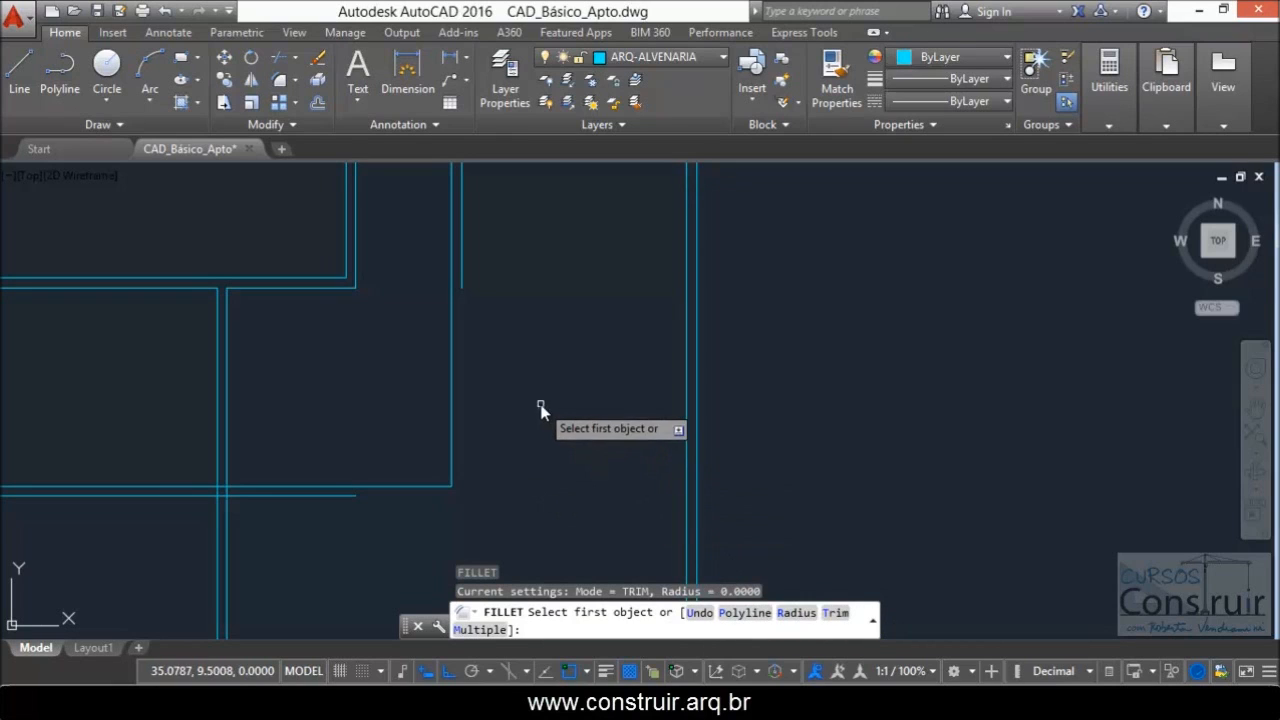
left_click(462, 276)
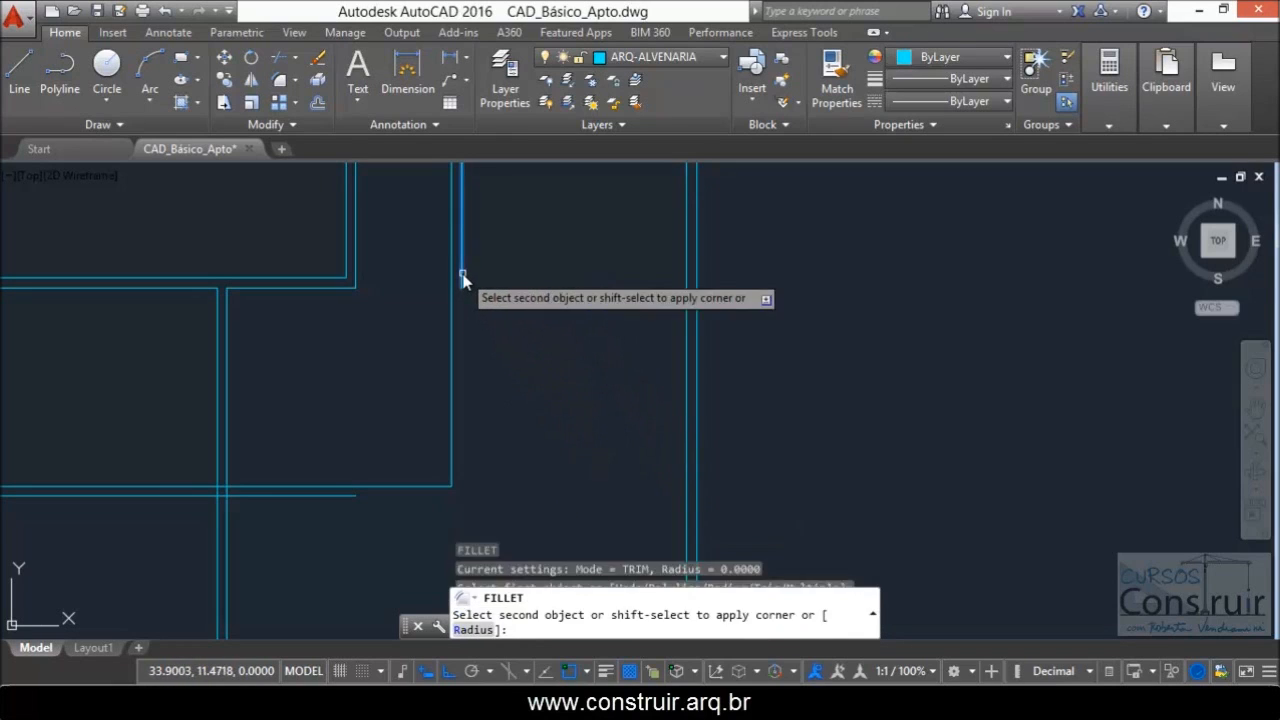
left_click(339, 495)
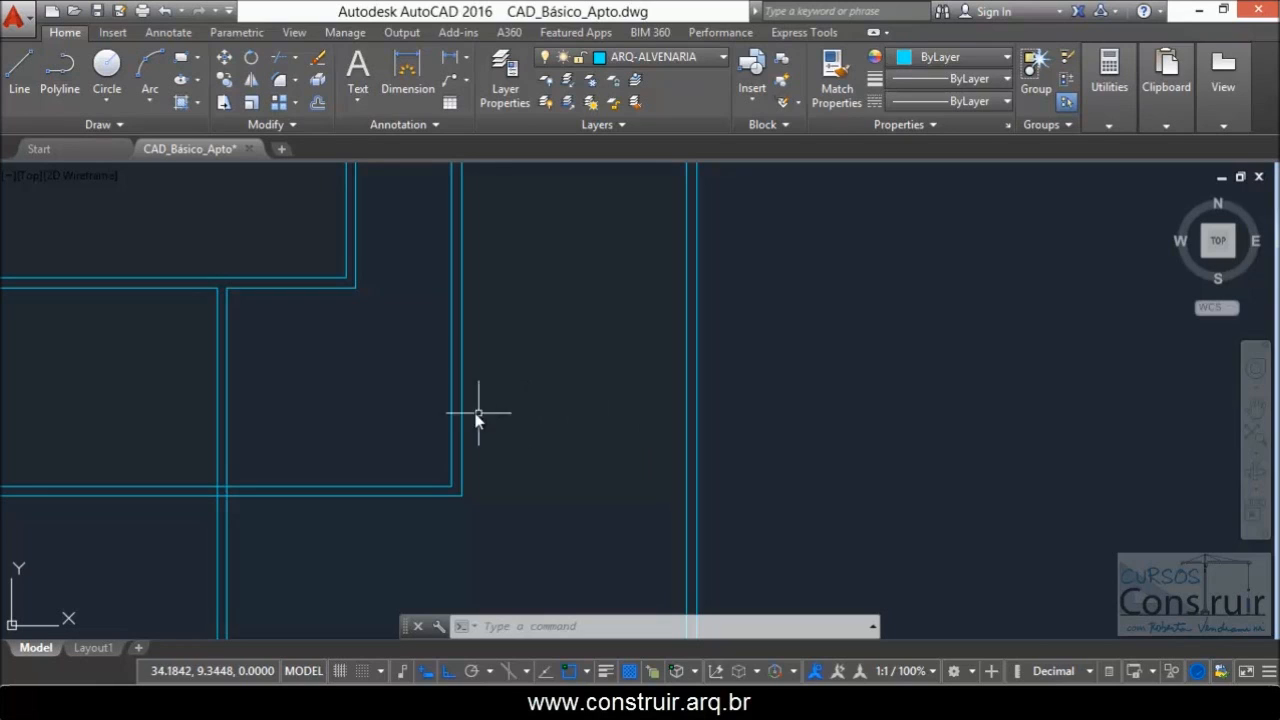
- Compare the drawn A.S. and Dormitório 02 walls with the PDF plan at 100% zoom, and return to the AutoCAD drawing
scroll(372, 412, "down", 2)
scroll(388, 262, "up", 3)
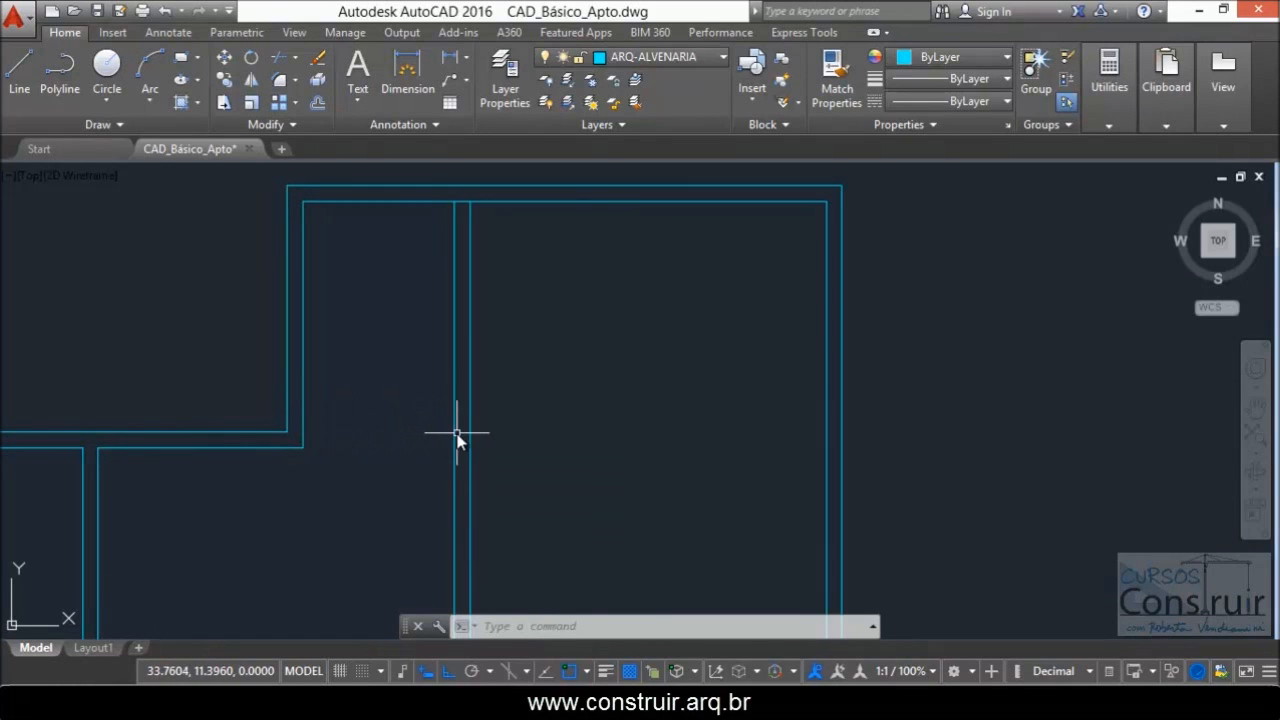
key("alt+Tab")
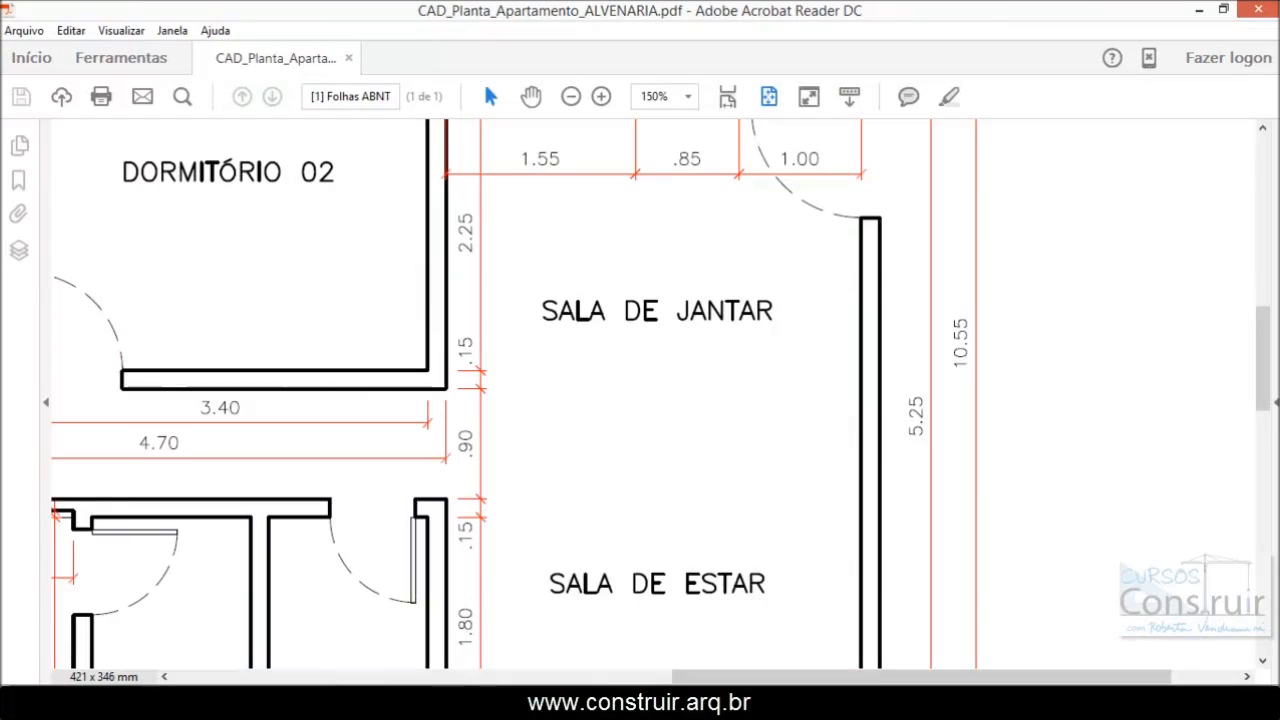
scroll(740, 483, "down", 1)
scroll(740, 449, "up", 3)
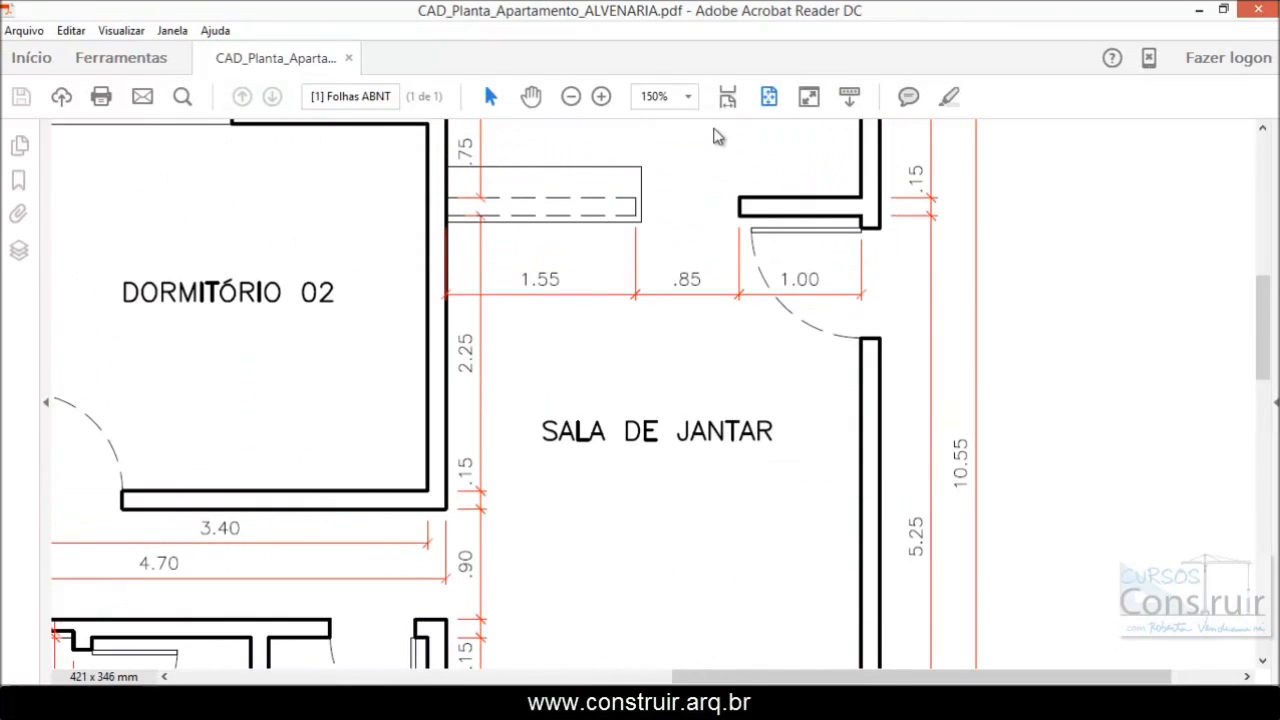
left_click(688, 98)
left_click(720, 234)
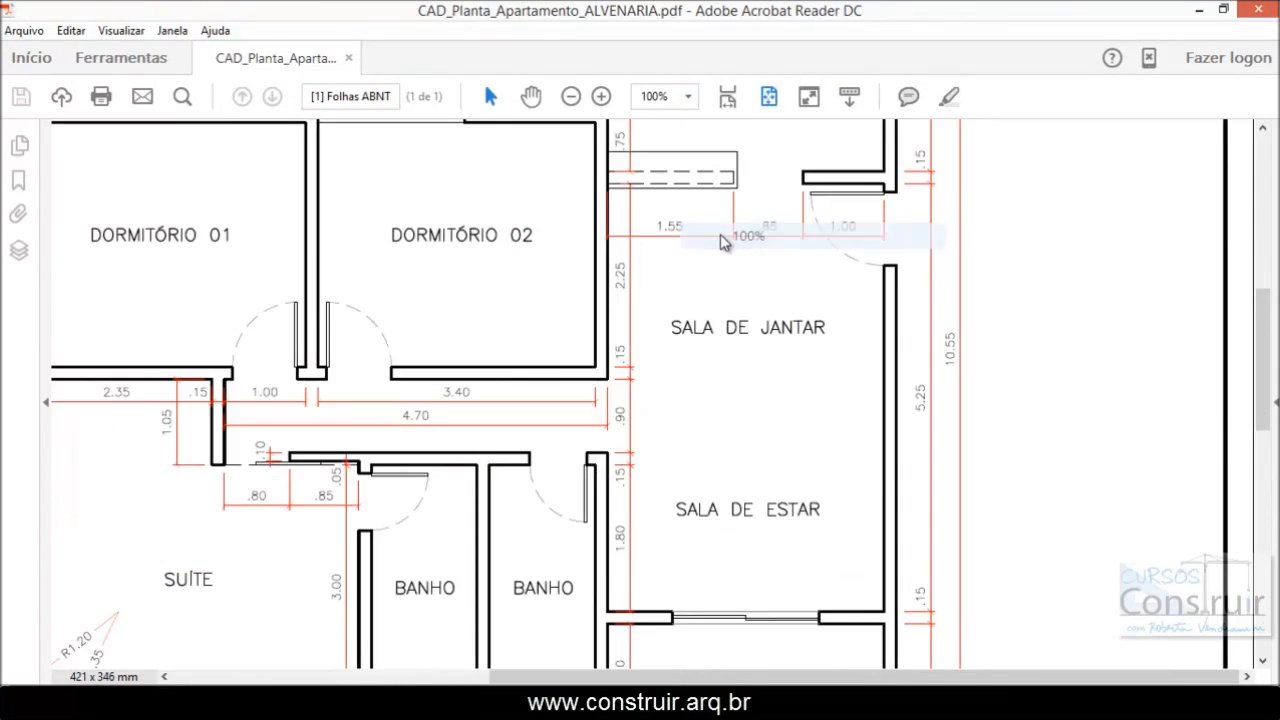
left_click_drag(1263, 420, 1263, 302)
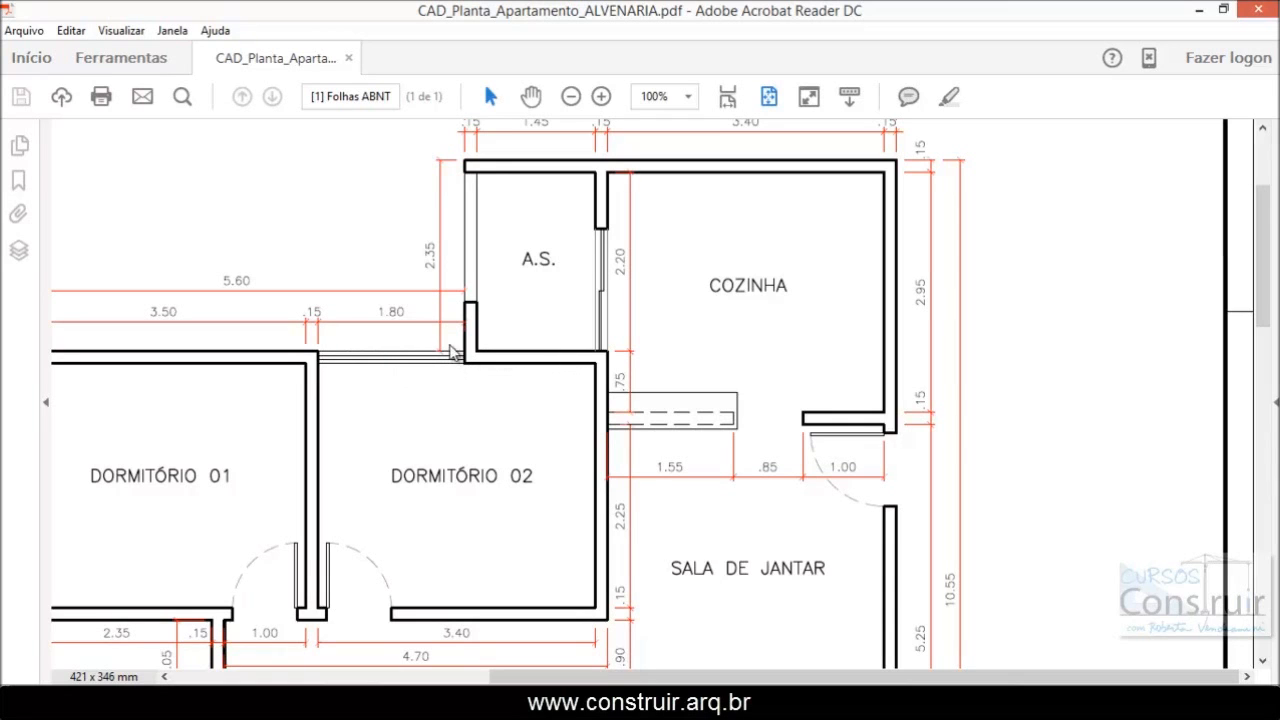
key("alt+Tab")
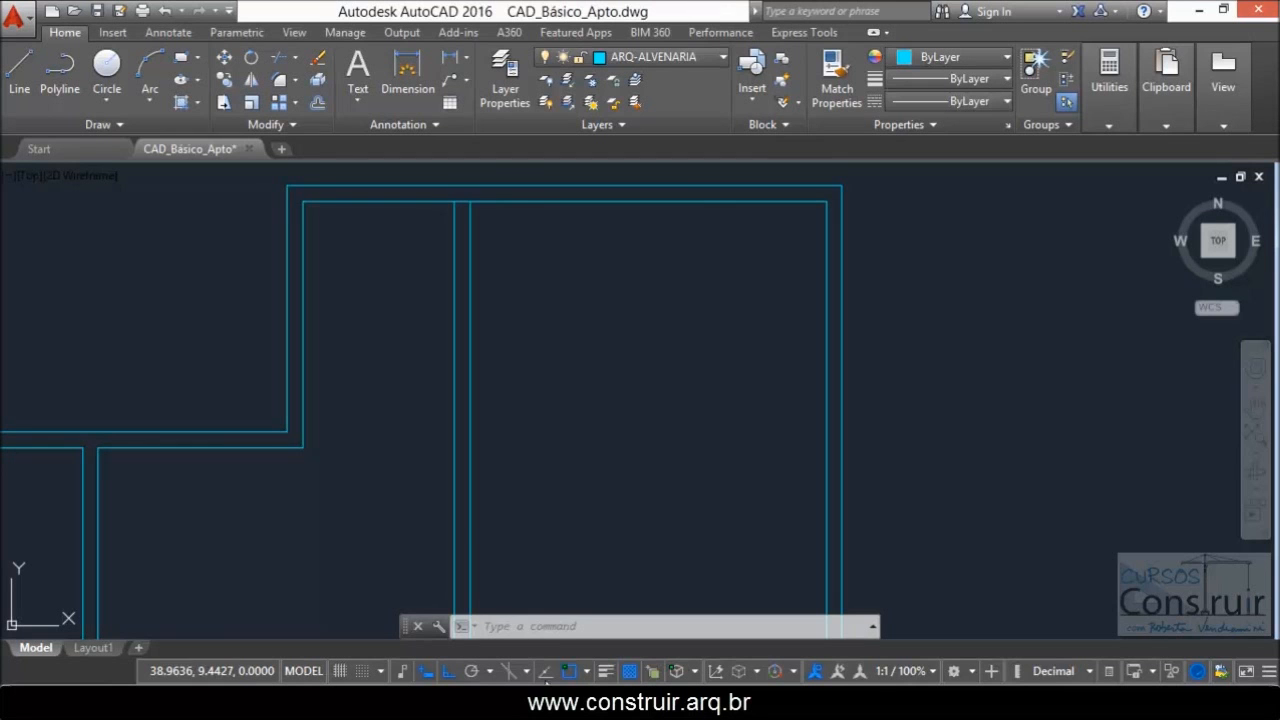
scroll(553, 349, "down", 2)
scroll(336, 385, "up", 1)
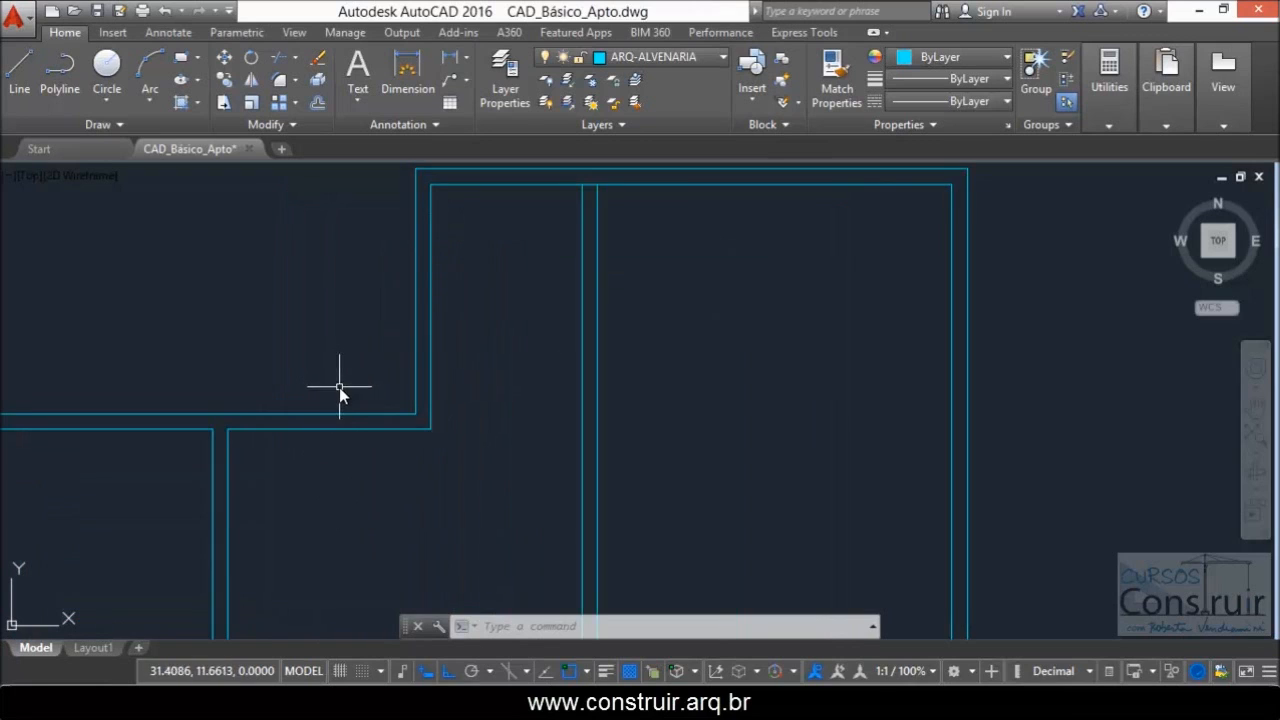
scroll(382, 447, "up", 1)
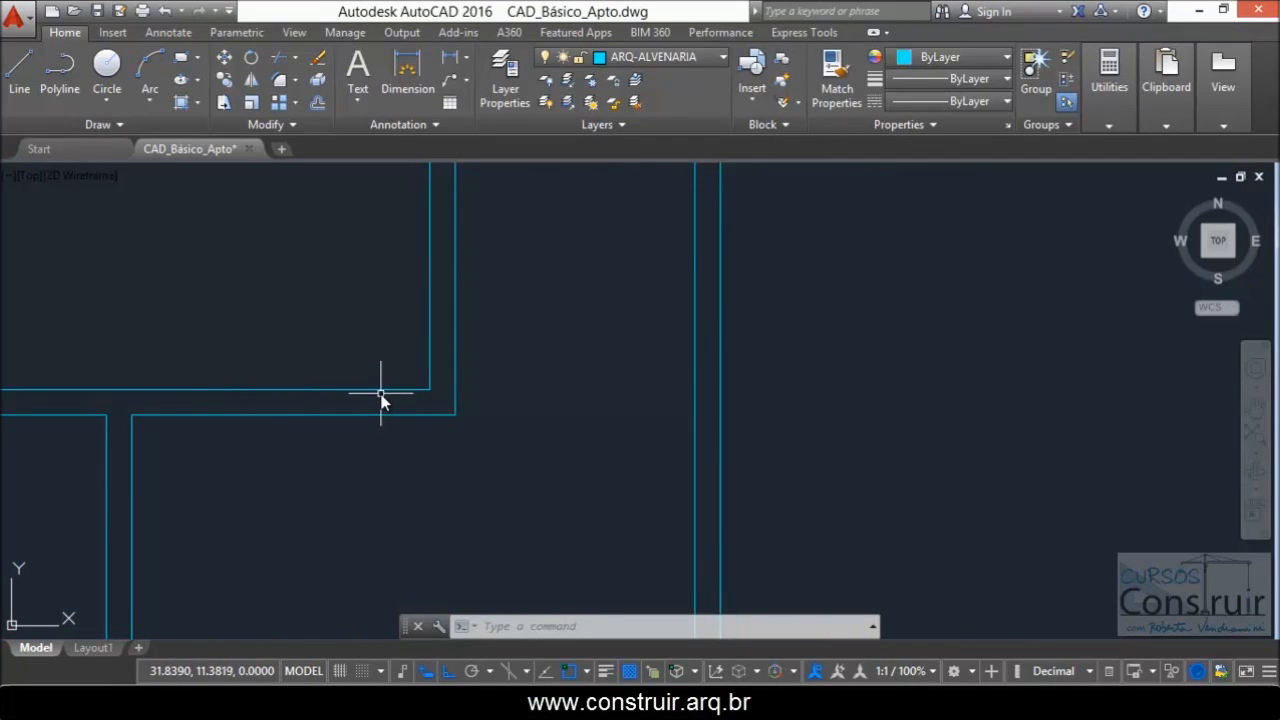
left_click(380, 391)
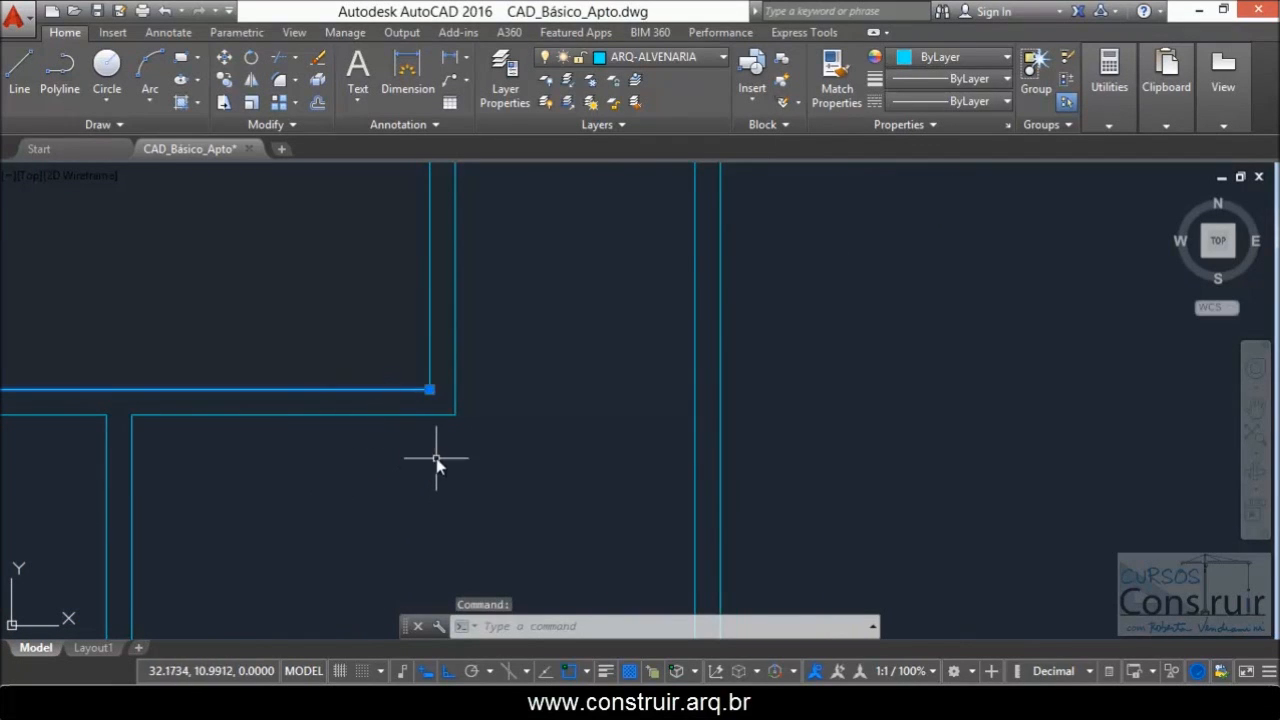
left_click(430, 390)
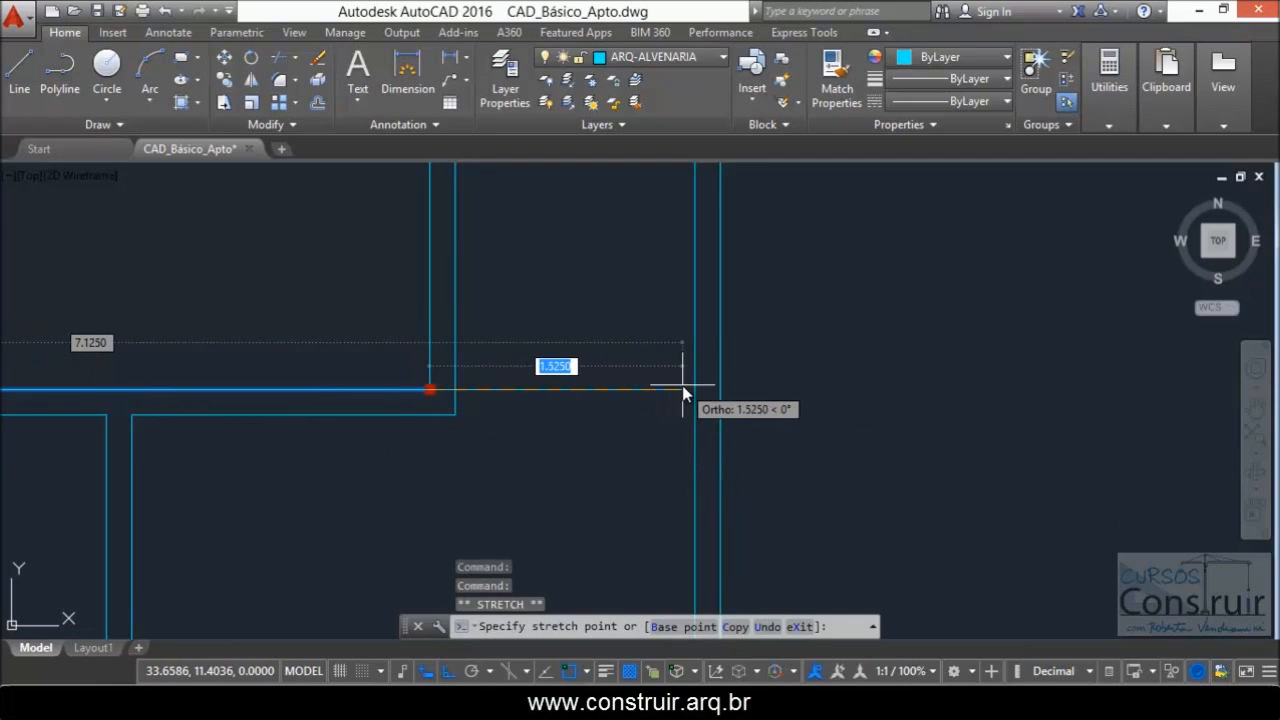
key("Escape")
key("Escape")
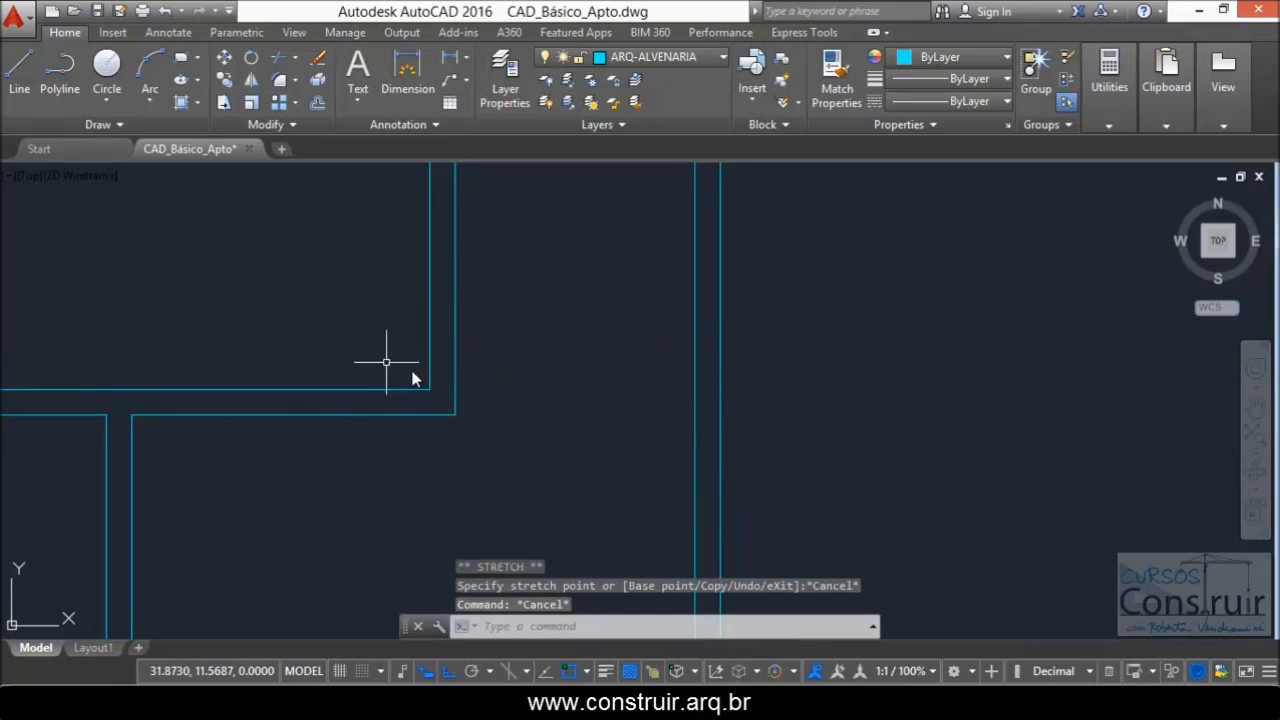
scroll(408, 362, "down", 4)
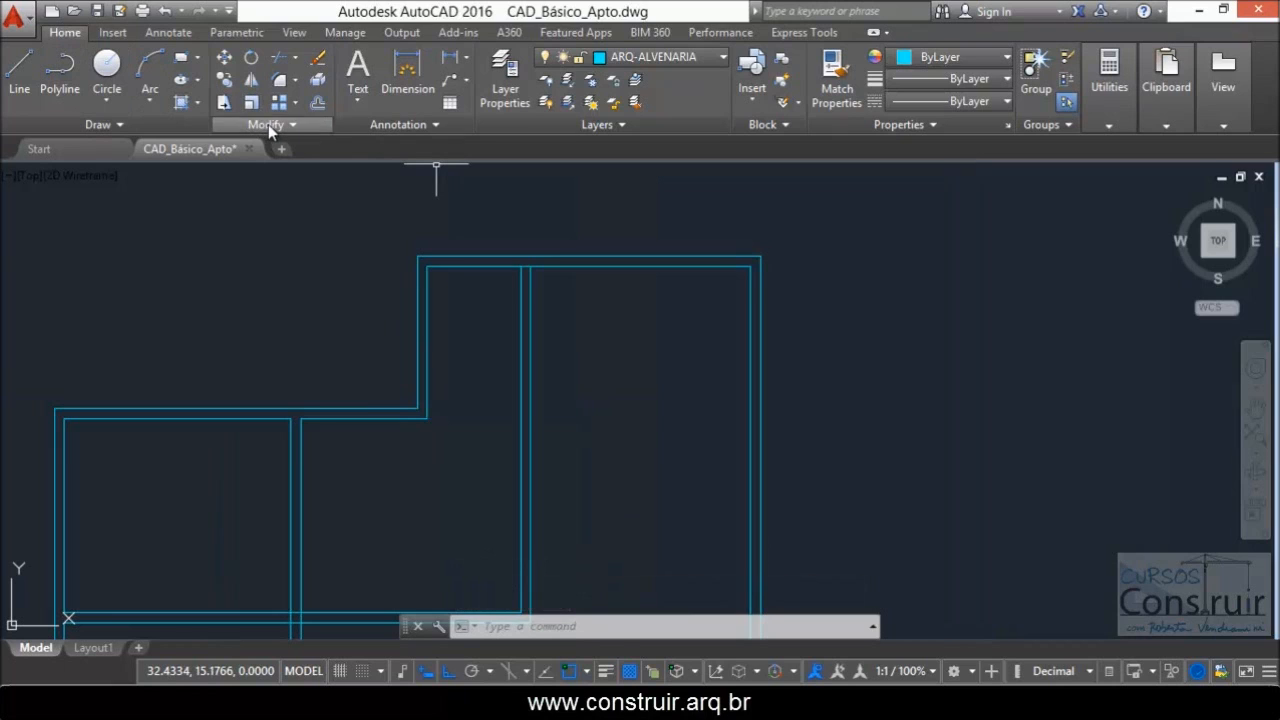
left_click(294, 57)
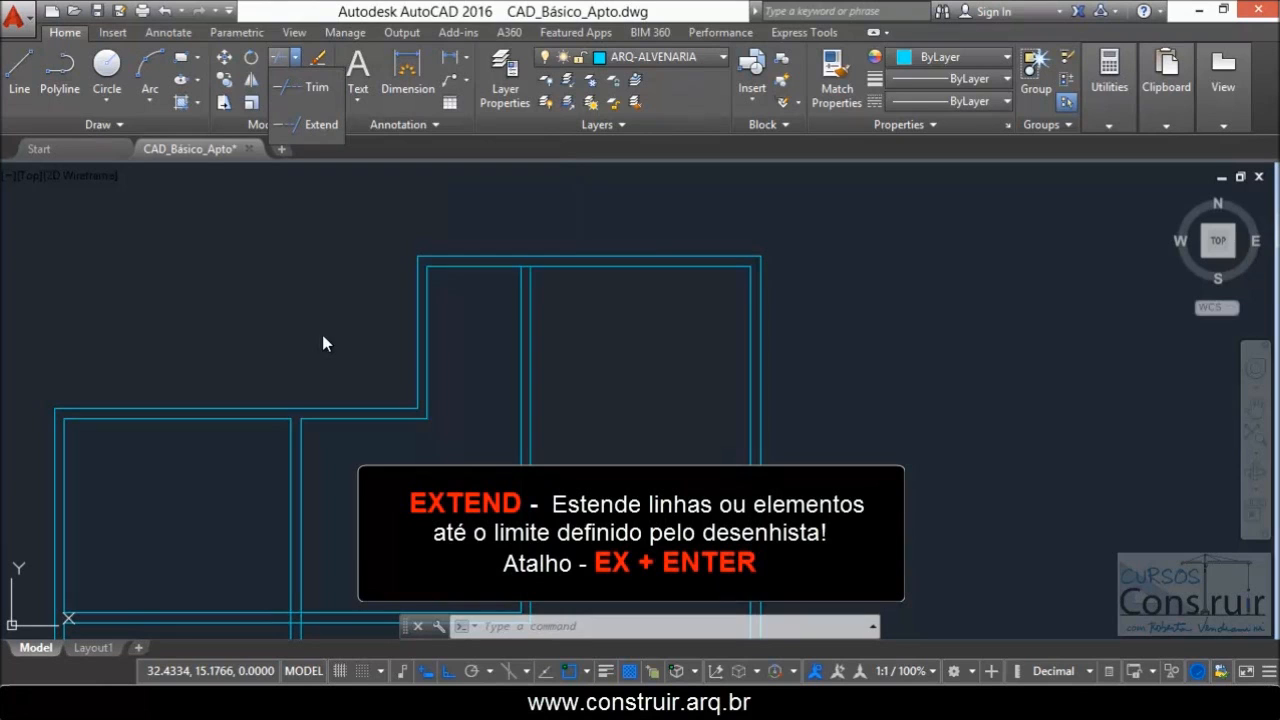
left_click(305, 290)
left_click(290, 283)
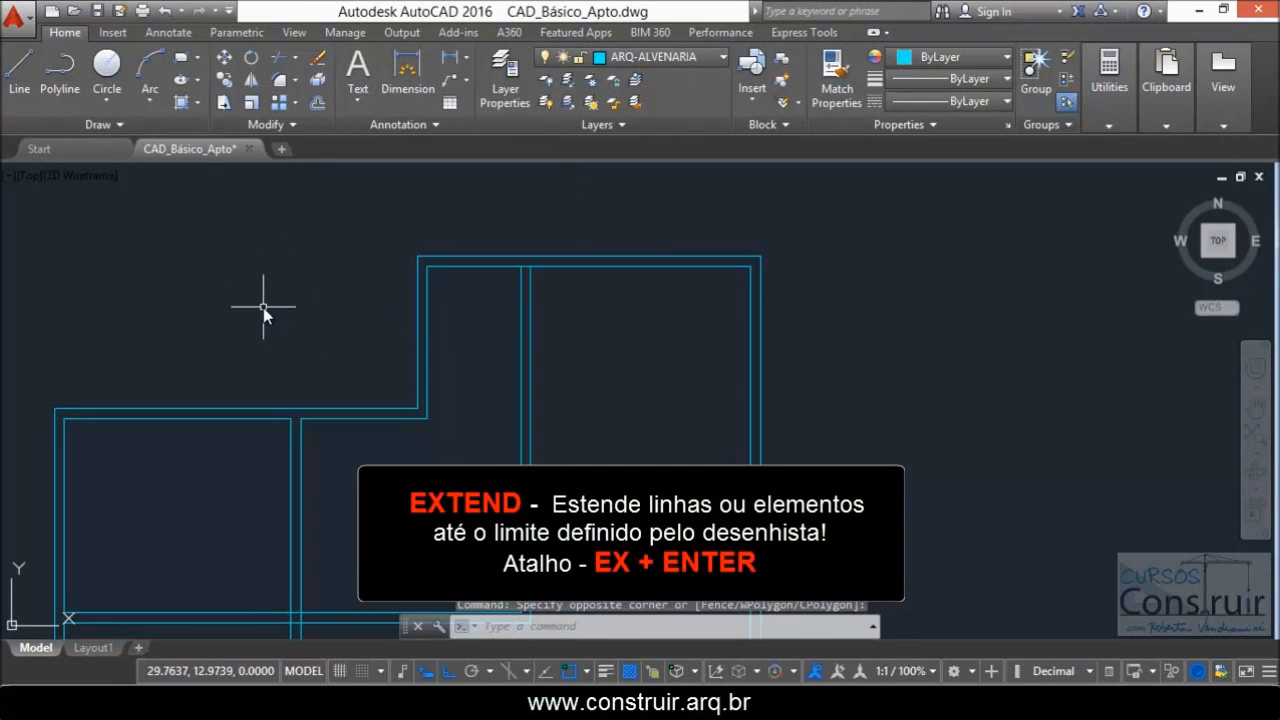
- Extend both lines of the horizontal bedroom wall using the left line of the vertical internal wall as boundary, and undo the extension
type("E")
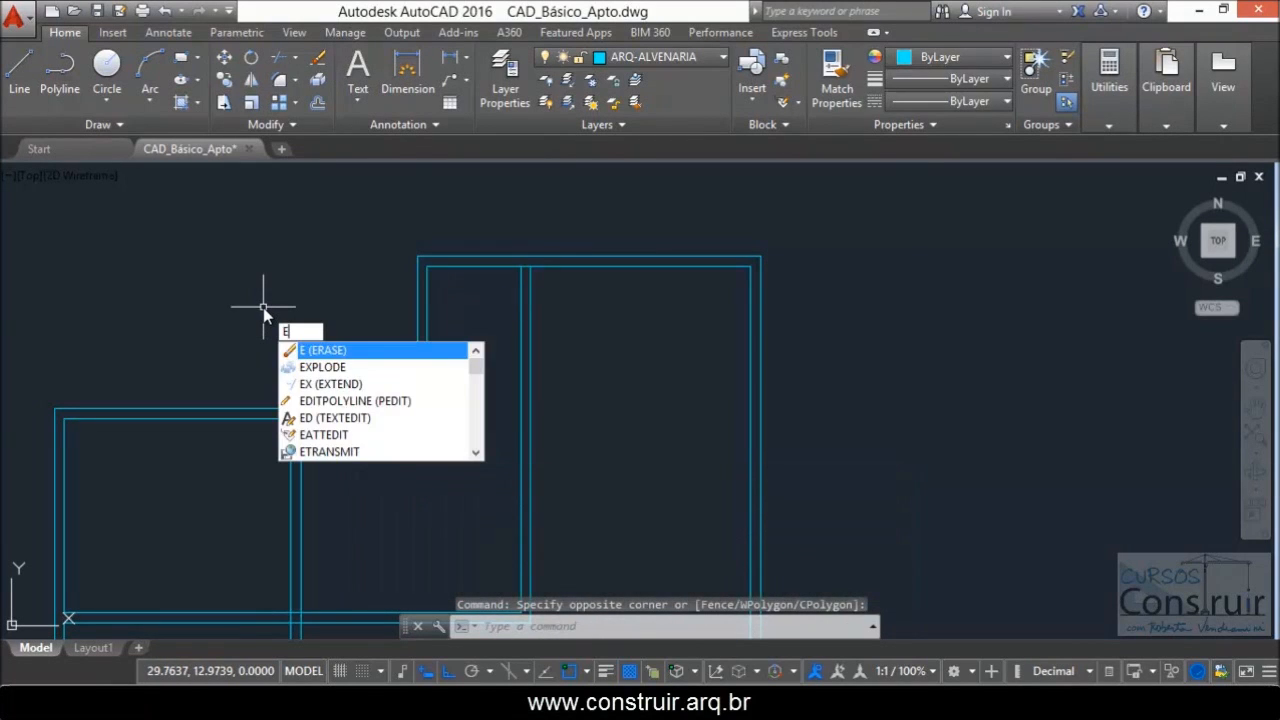
type("X")
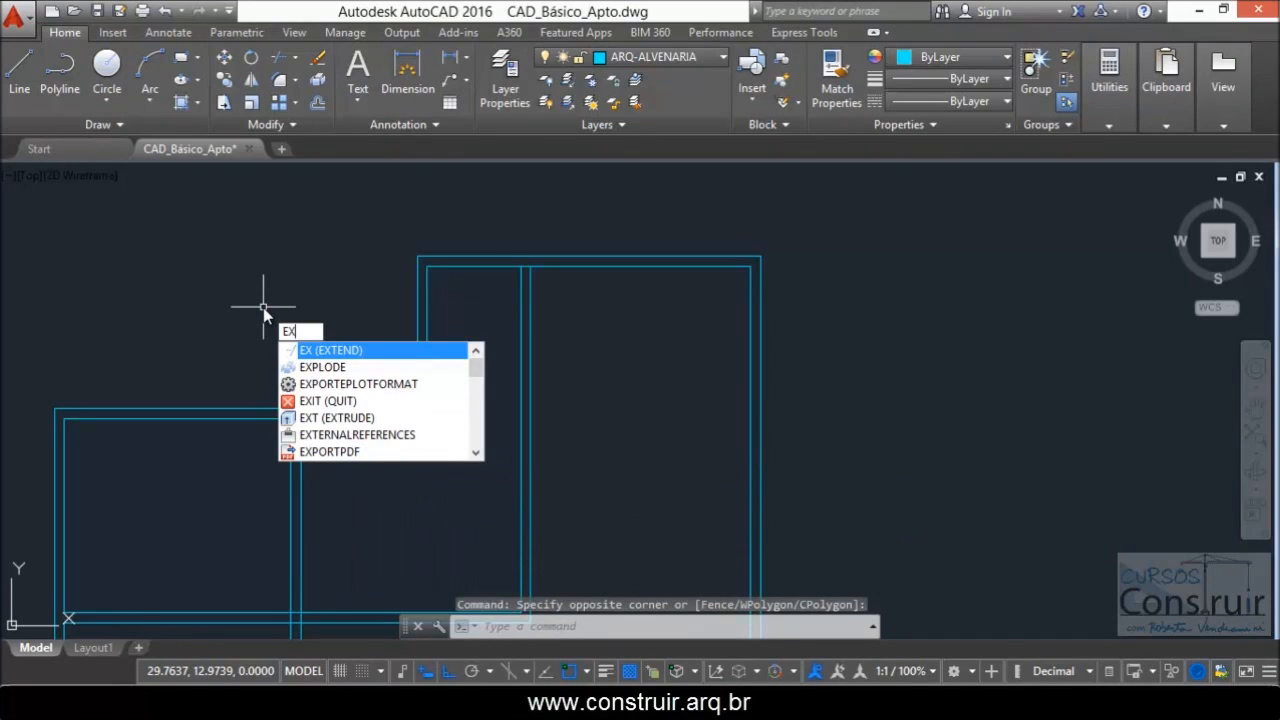
key("Return")
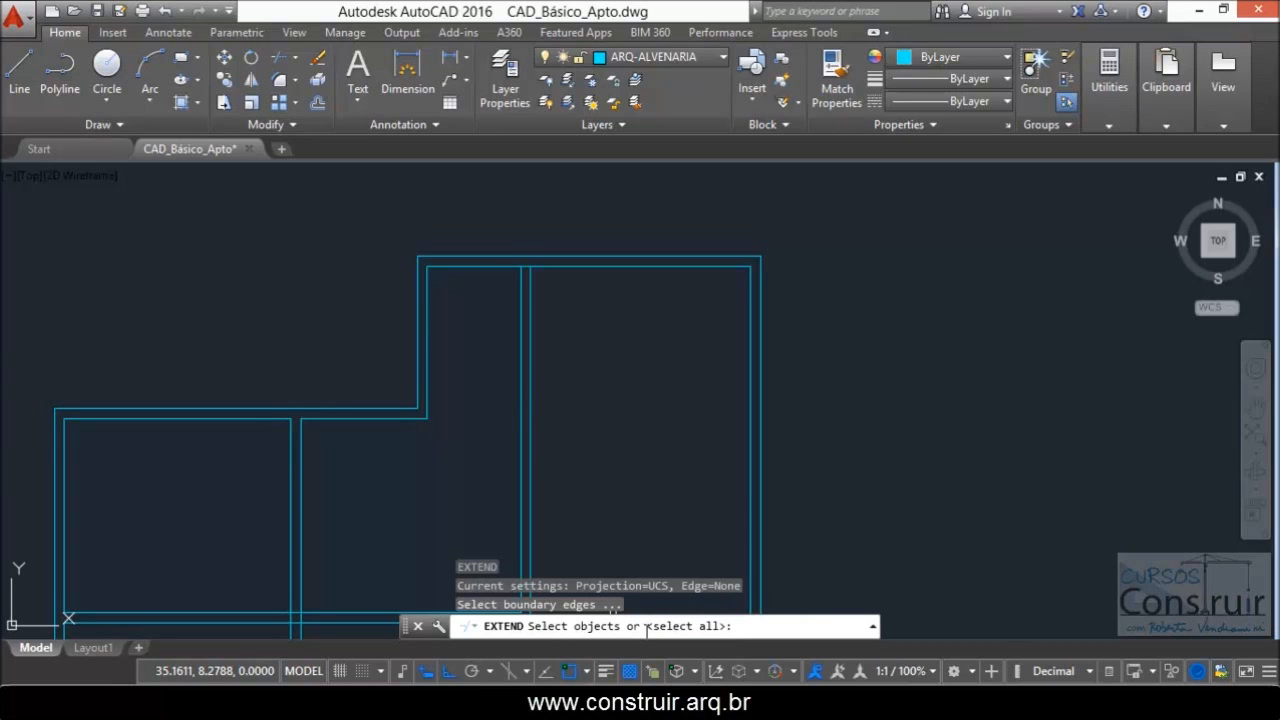
scroll(600, 526, "up", 2)
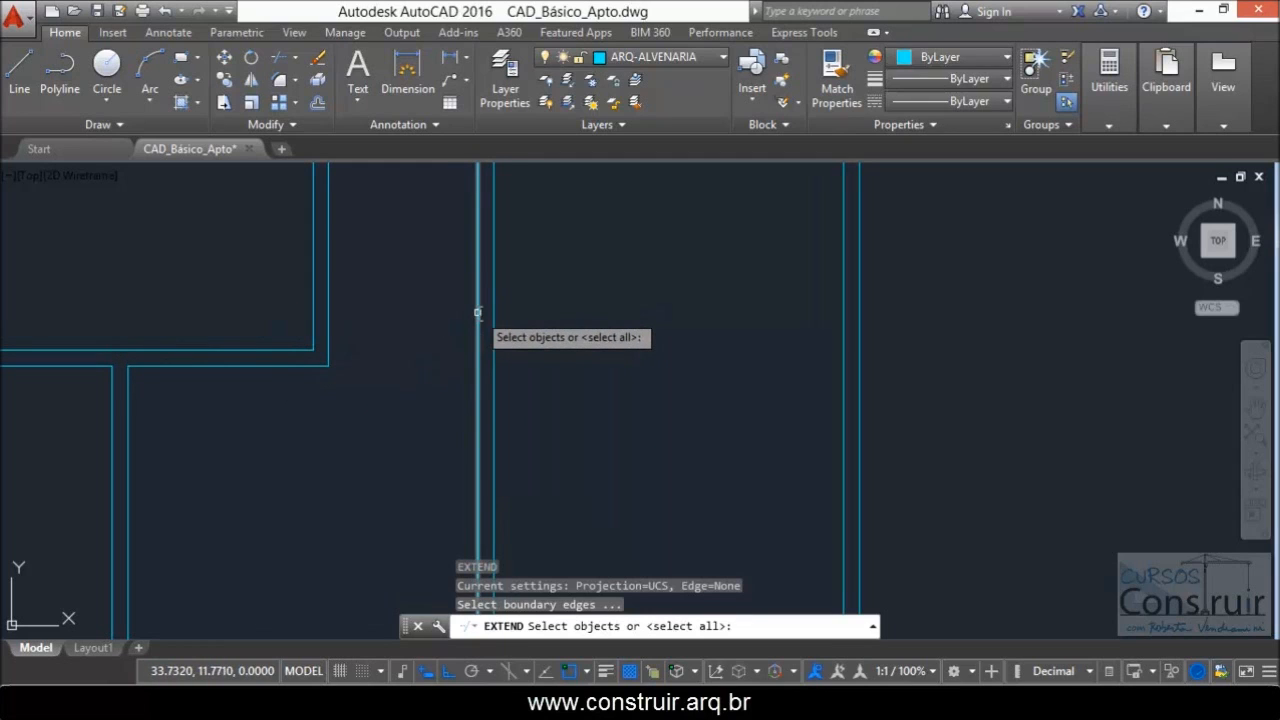
left_click(477, 394)
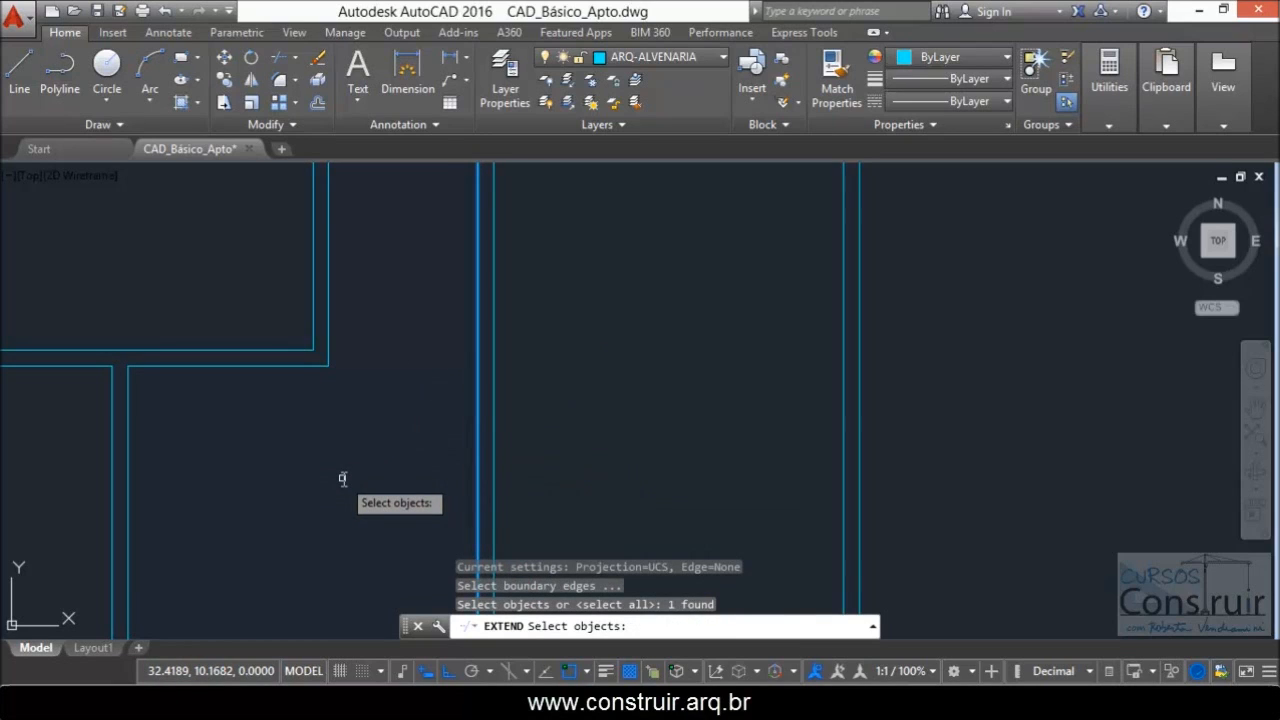
key("Return")
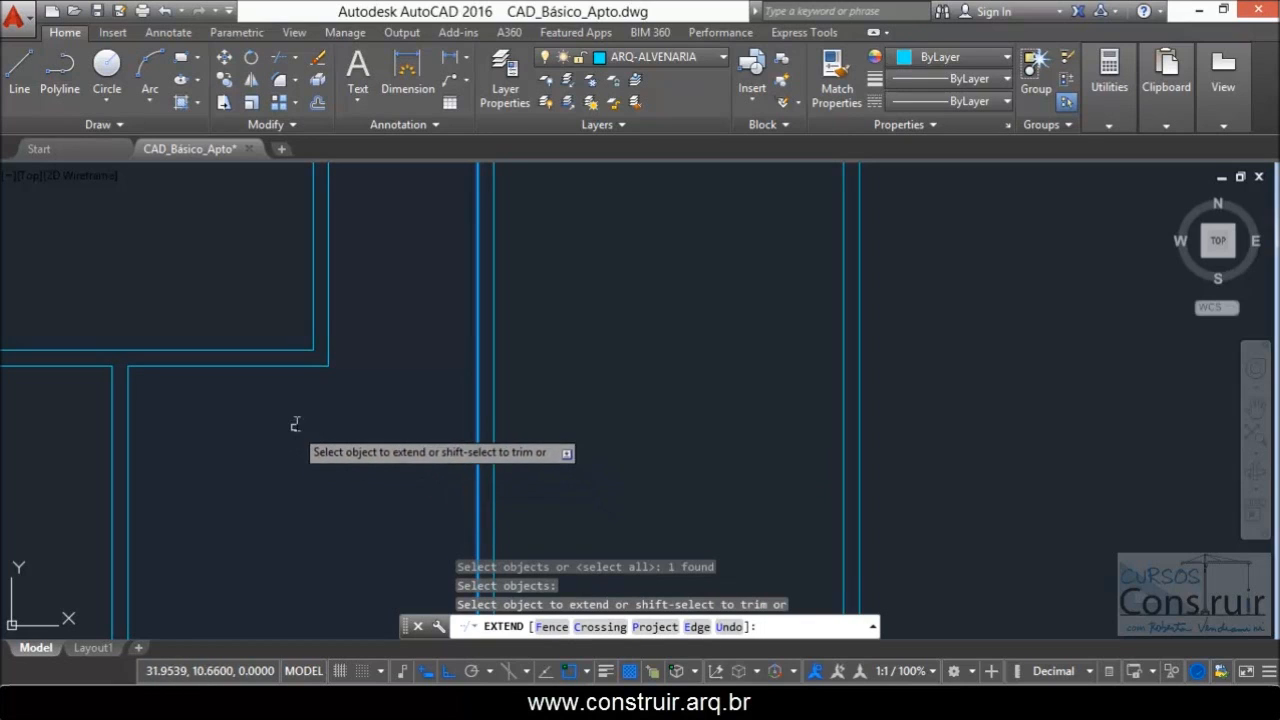
left_click(297, 367)
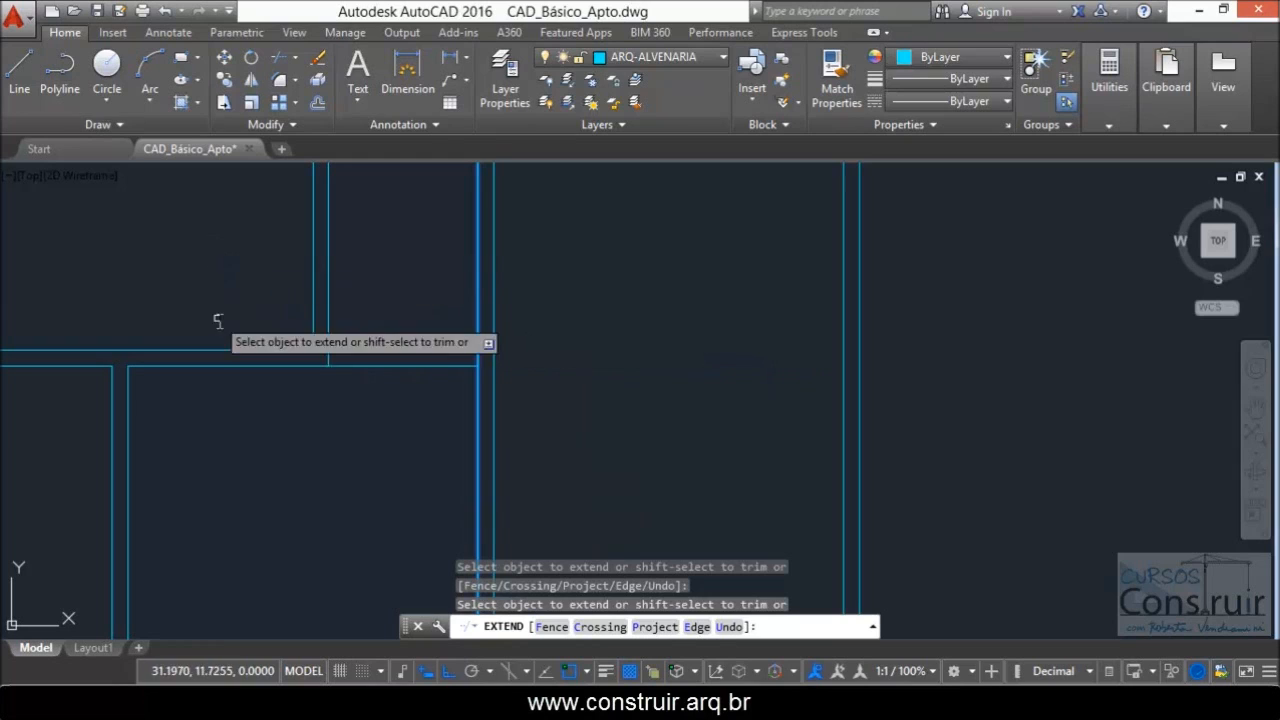
left_click(272, 352)
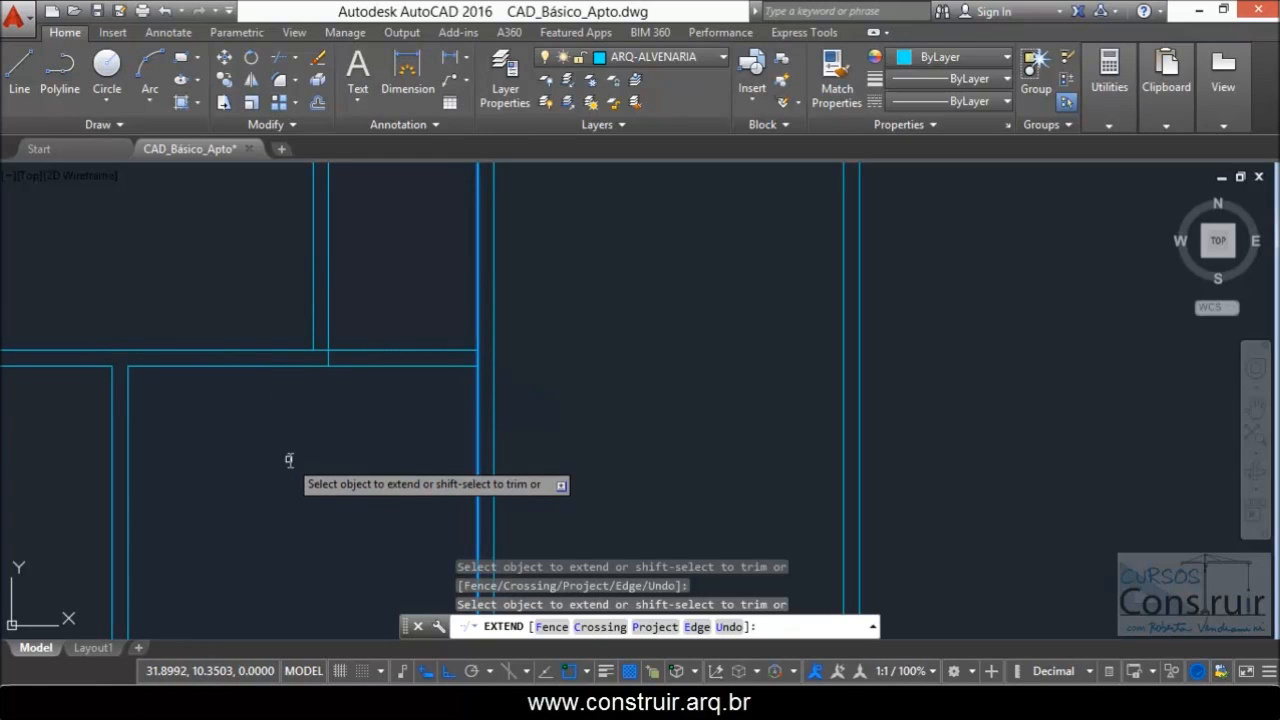
key("Escape")
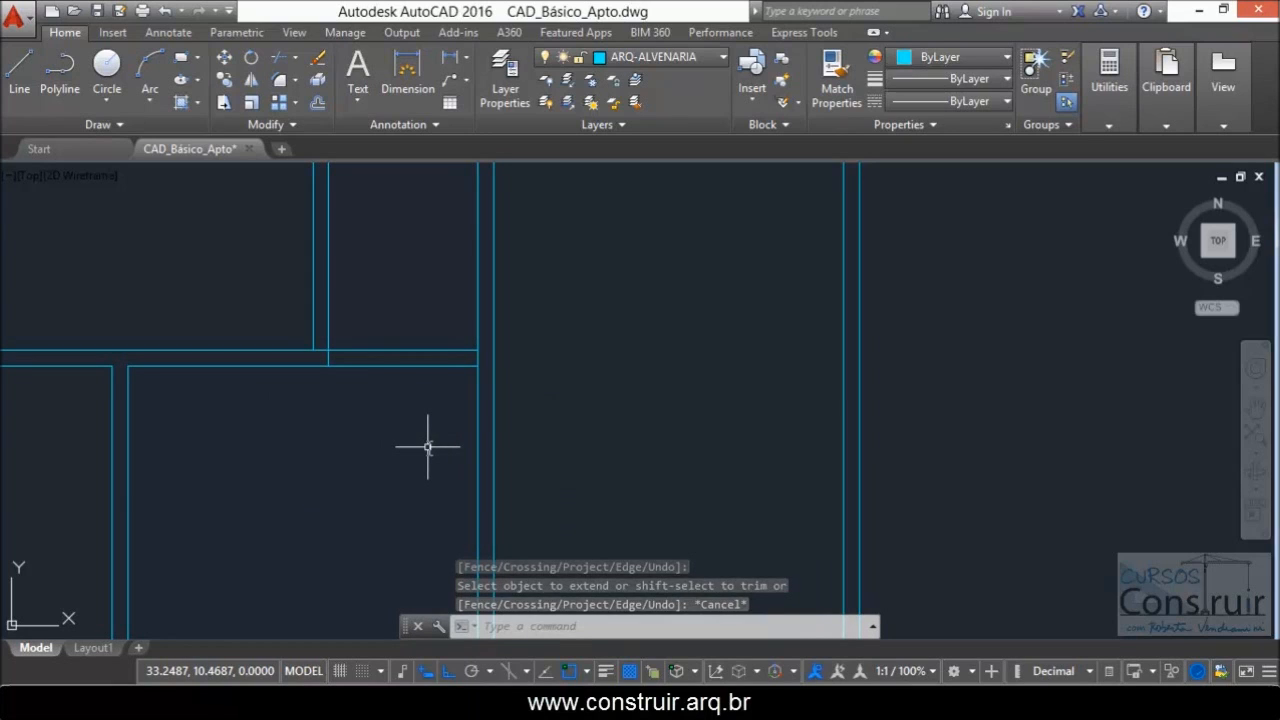
left_click(166, 12)
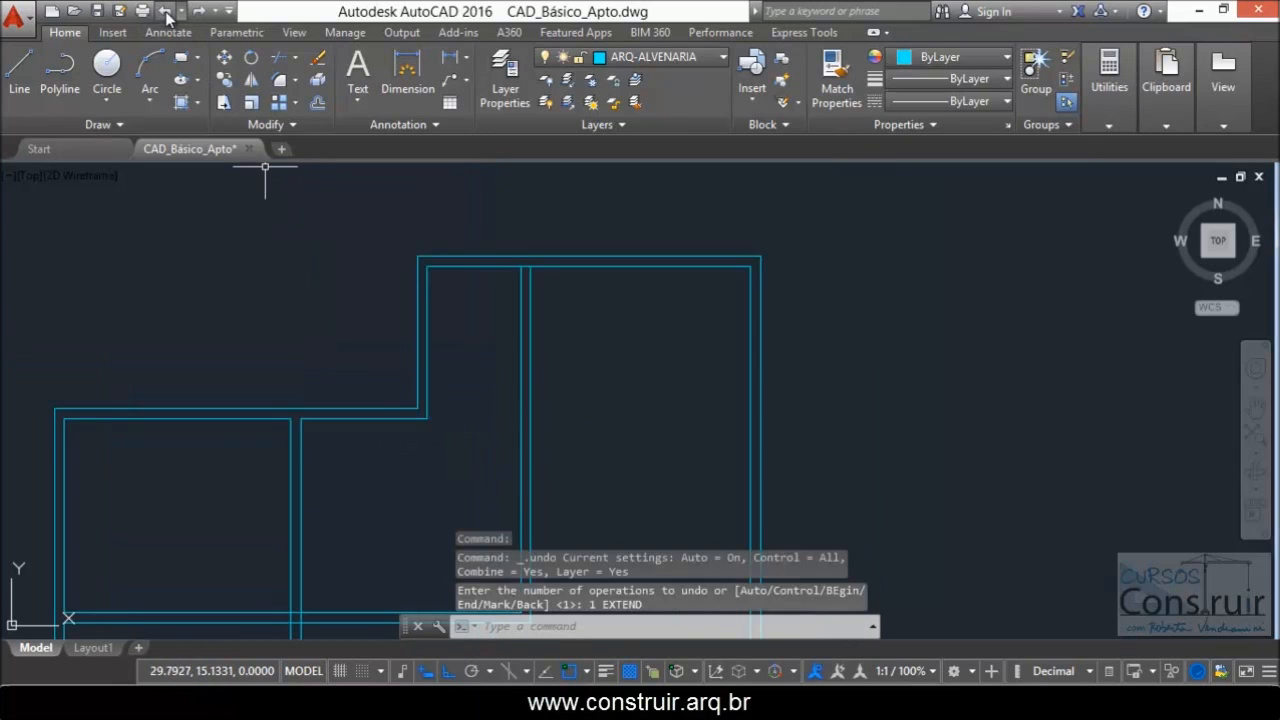
- Extend both horizontal bedroom wall lines to the vertical internal wall, using all objects as boundaries
scroll(545, 470, "up", 2)
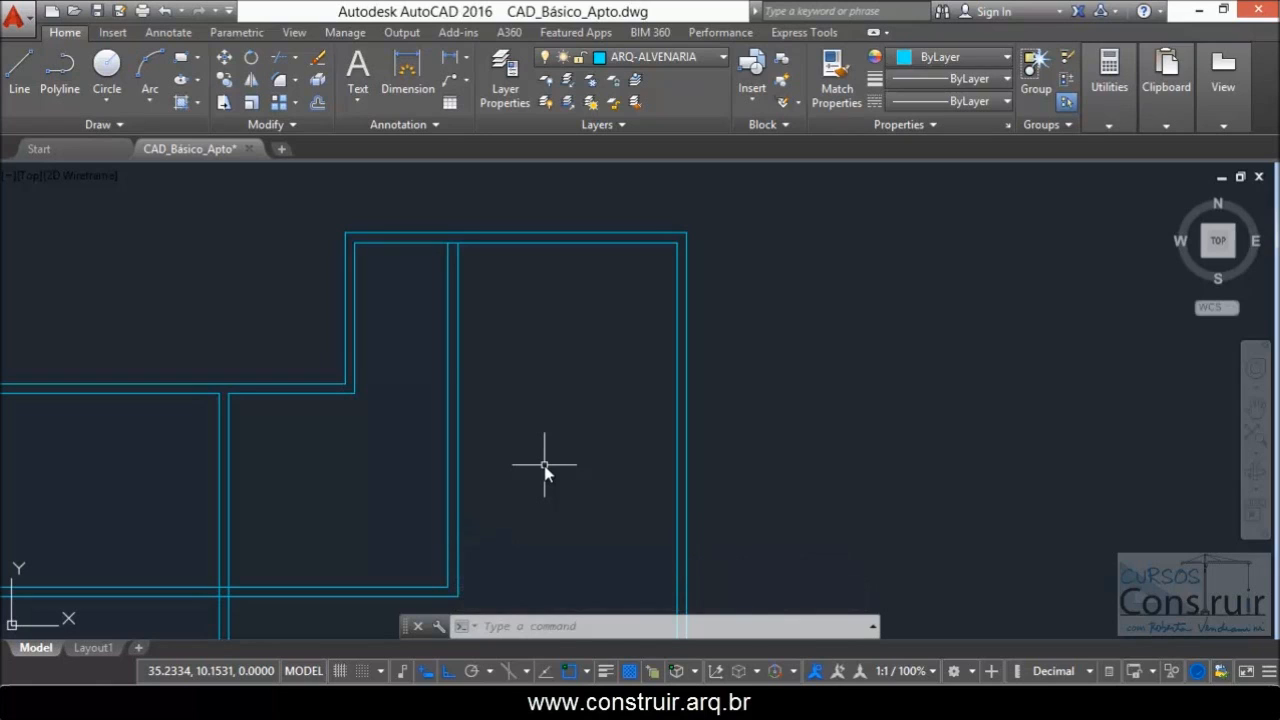
type("ex")
key("Return")
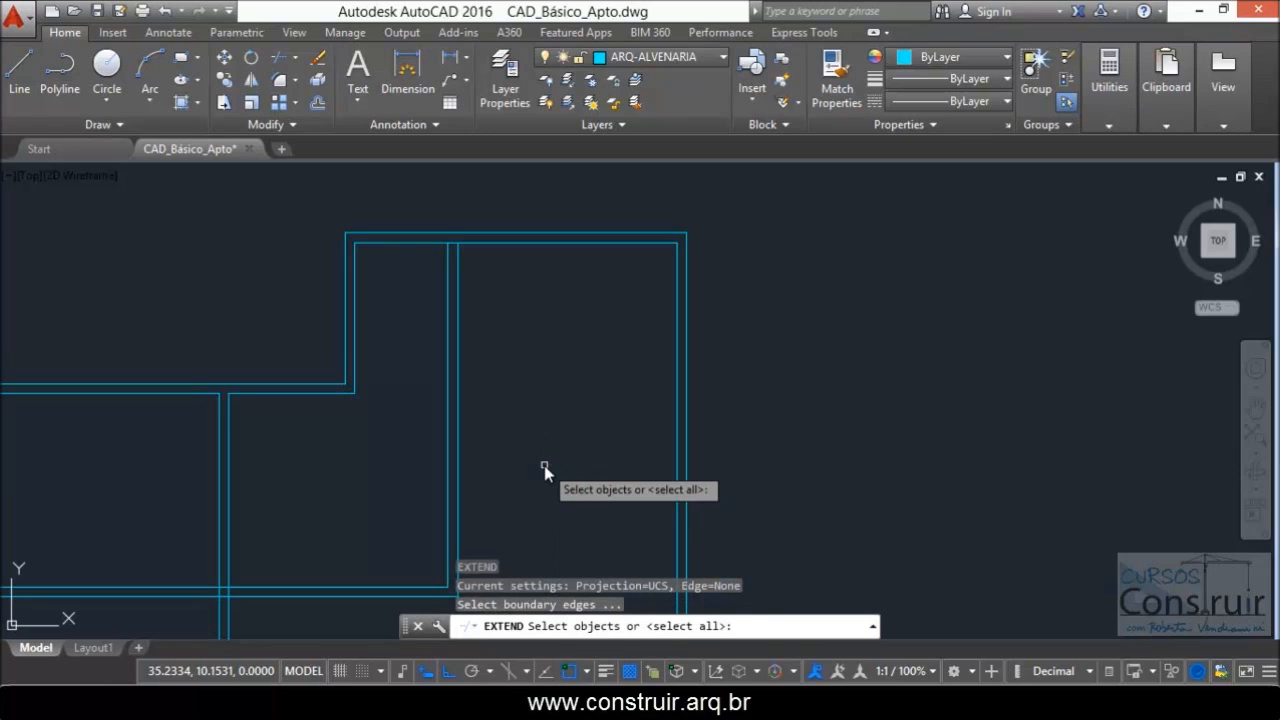
left_click(677, 595)
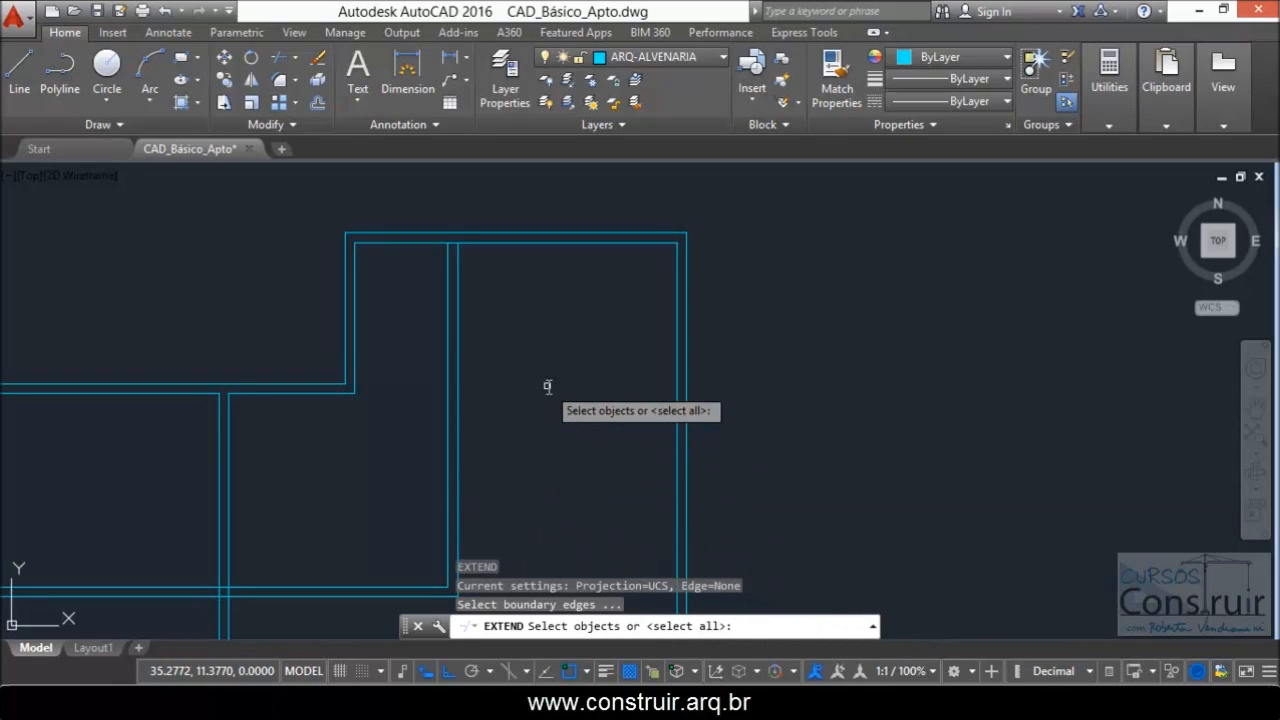
key("Return")
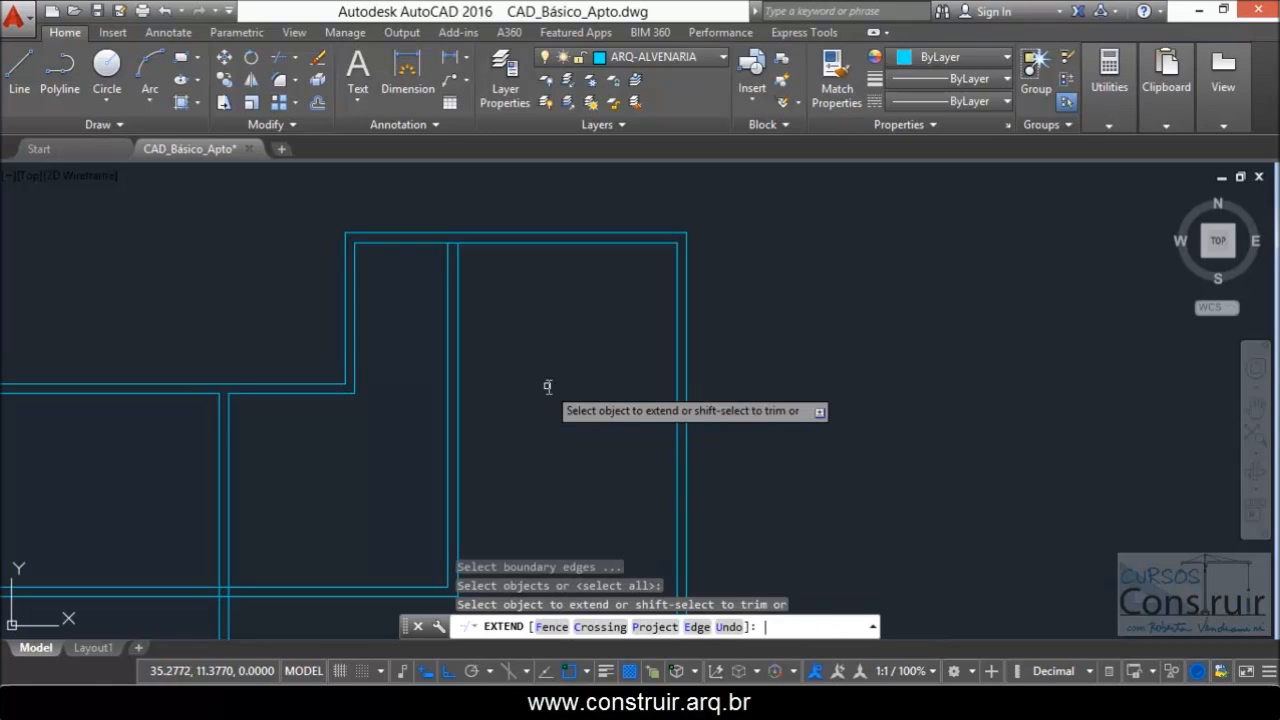
scroll(390, 399, "up", 1)
scroll(387, 400, "up", 2)
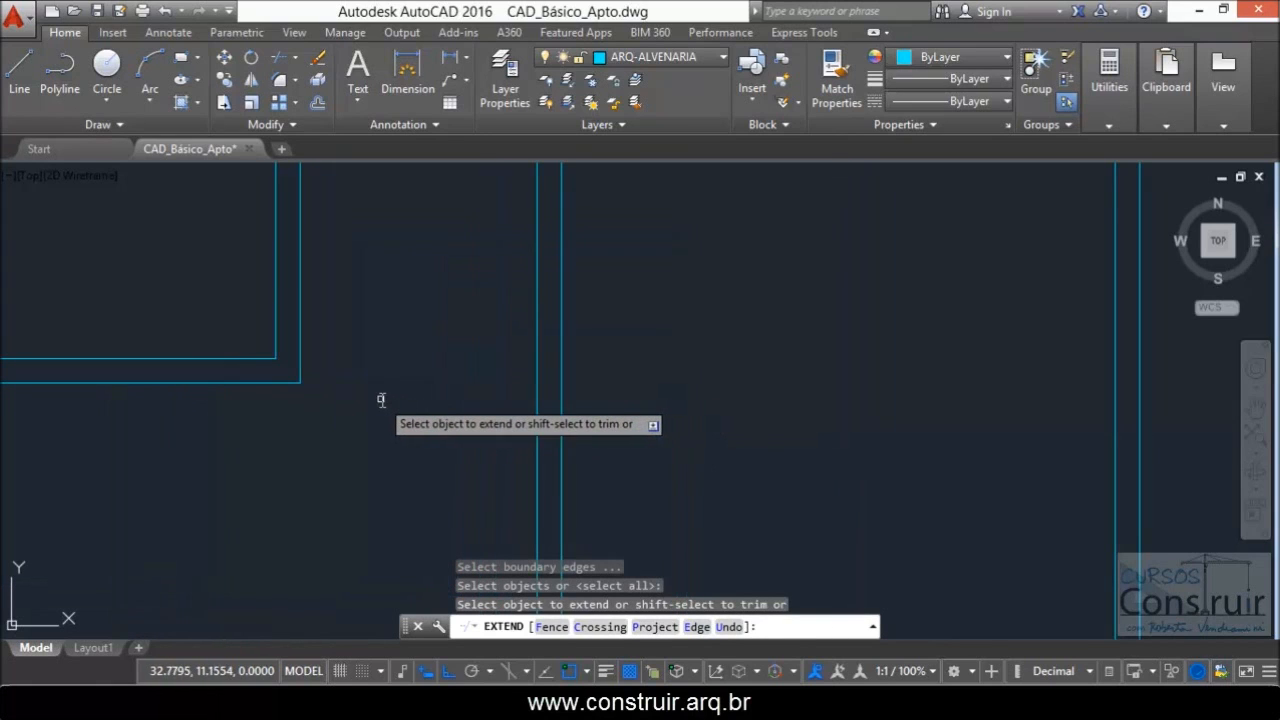
scroll(250, 358, "up", 2)
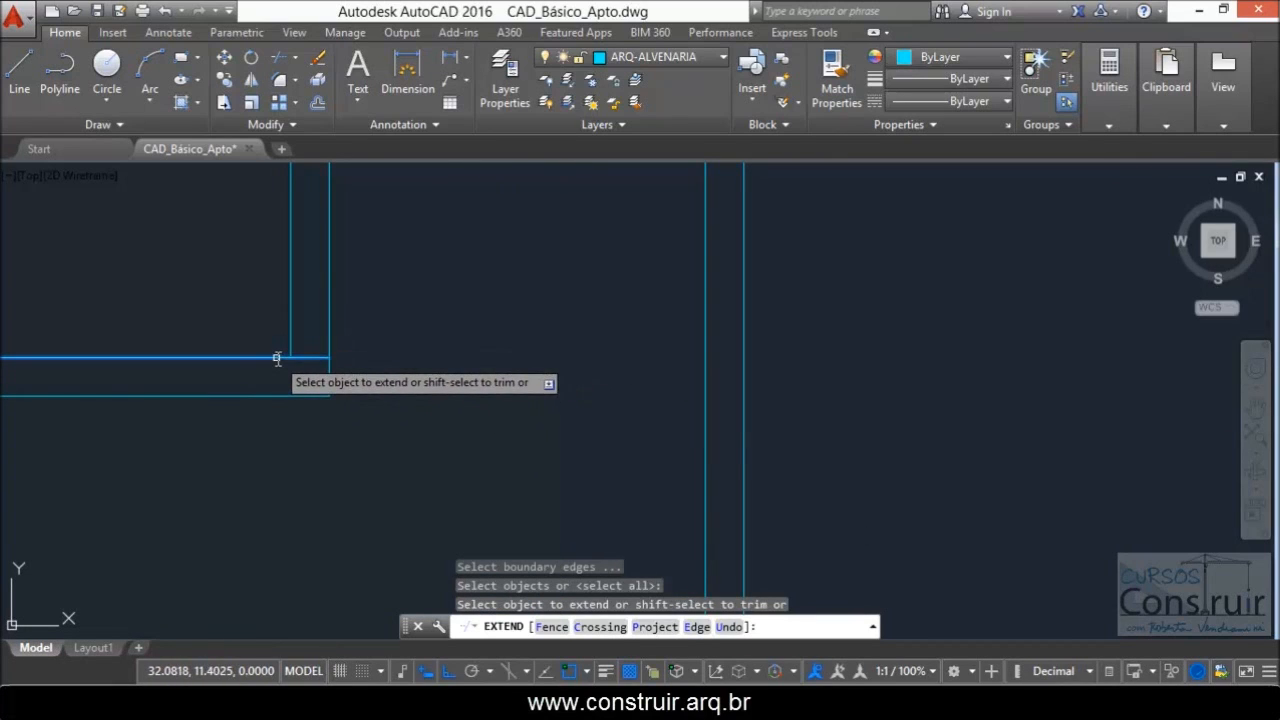
left_click(277, 358)
left_click(311, 357)
left_click(309, 395)
- Extend the two horizontal wall lines further across the internal wall to the right outer wall, and undo the whole extension
scroll(226, 420, "down", 2)
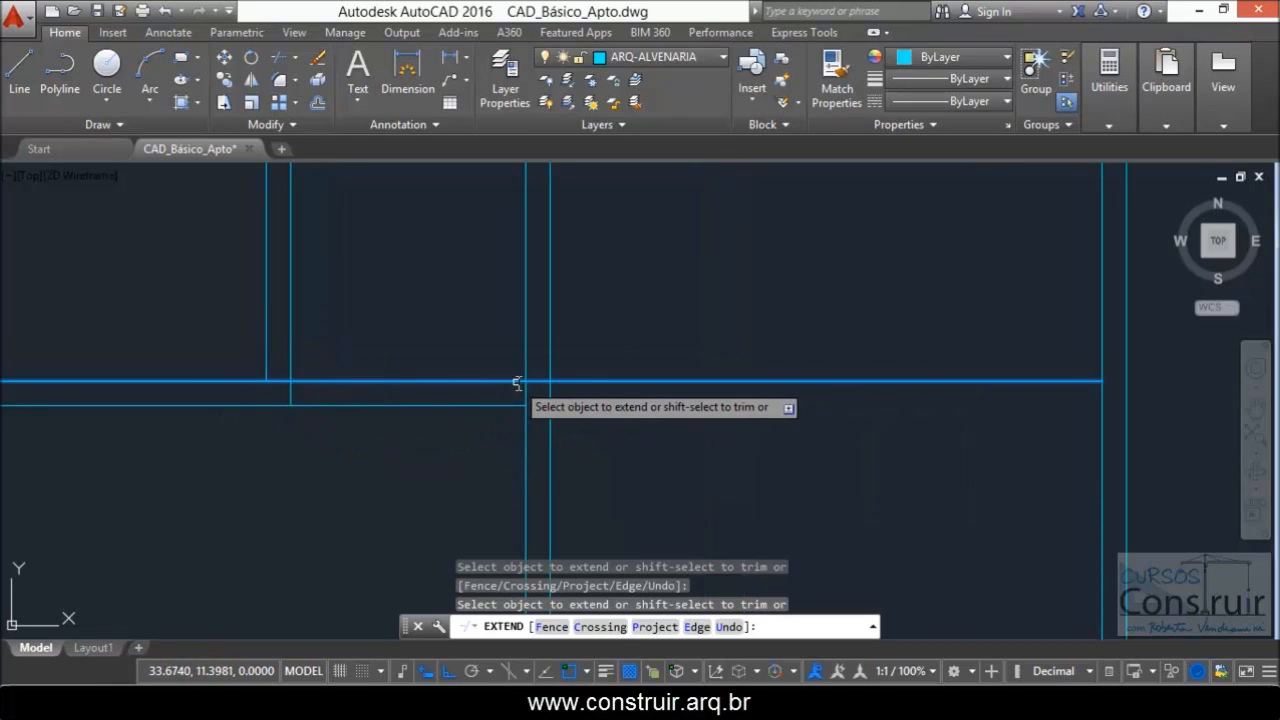
left_click(514, 381)
left_click(499, 405)
left_click(499, 405)
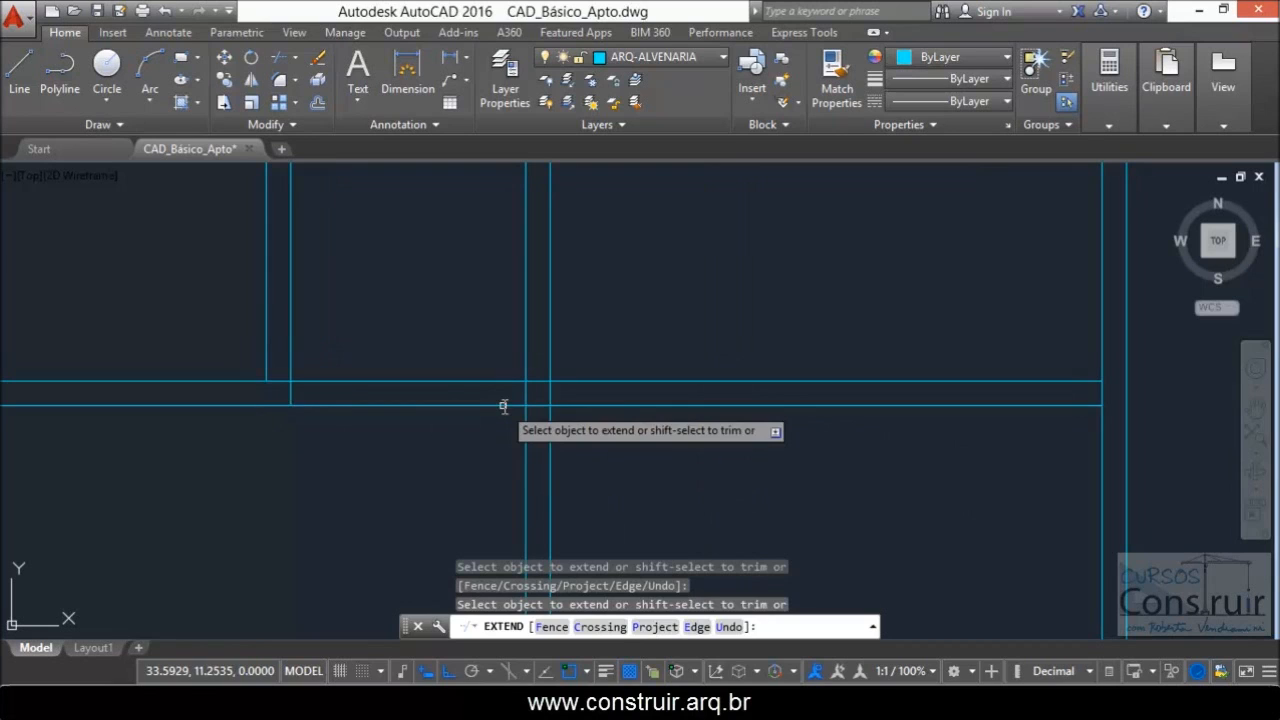
key("Escape")
left_click(164, 11)
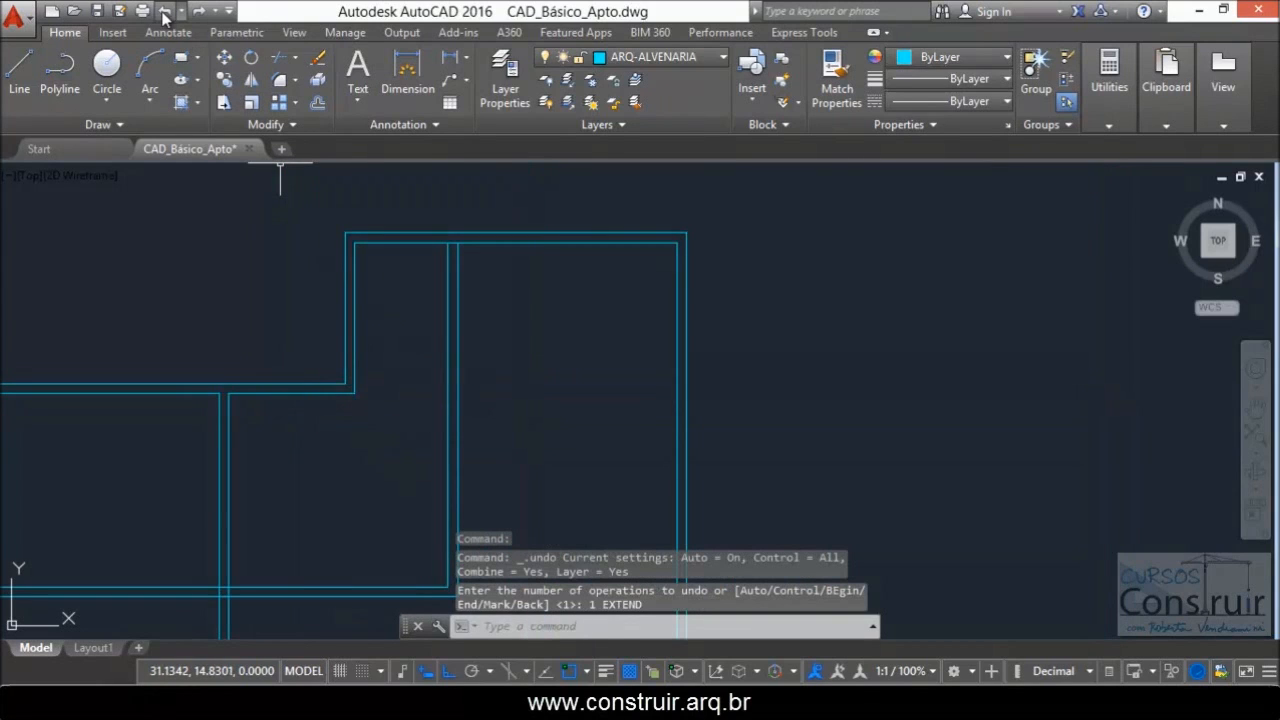
- Extend both horizontal wall lines with one crossing selection to the inner line of the right outer wall, and undo the extension
scroll(603, 405, "up", 2)
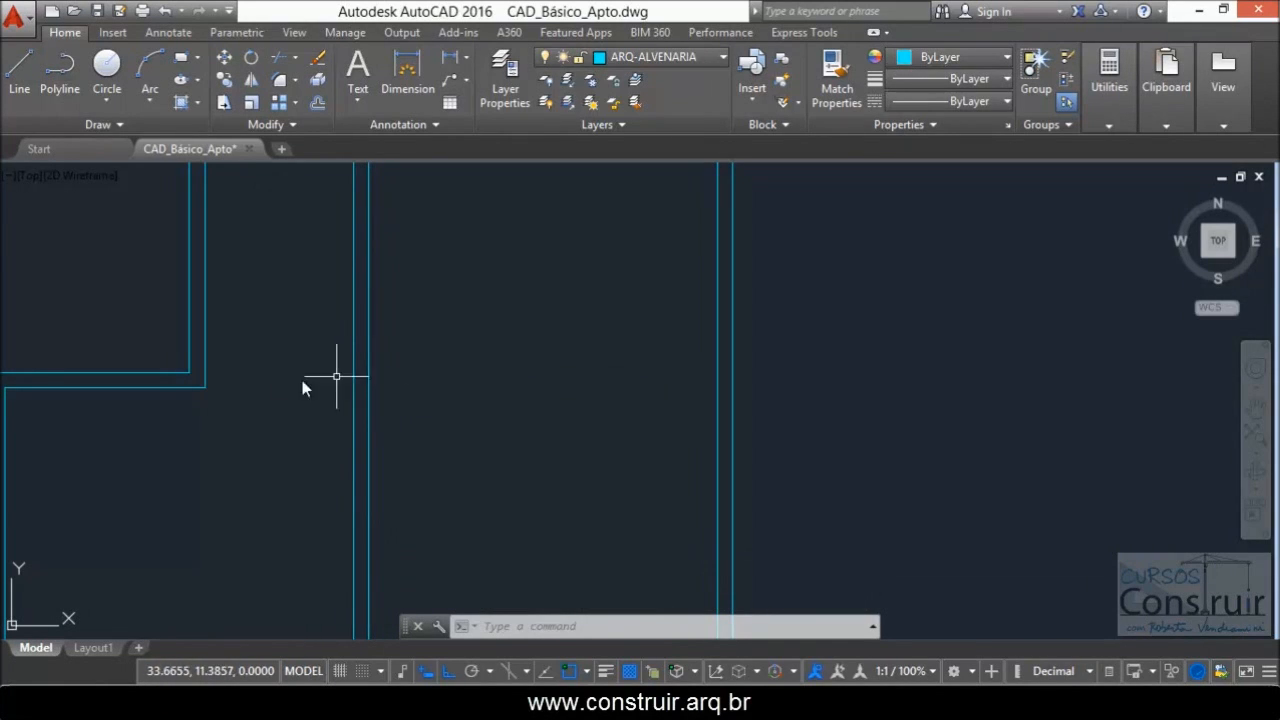
scroll(342, 380, "down", 2)
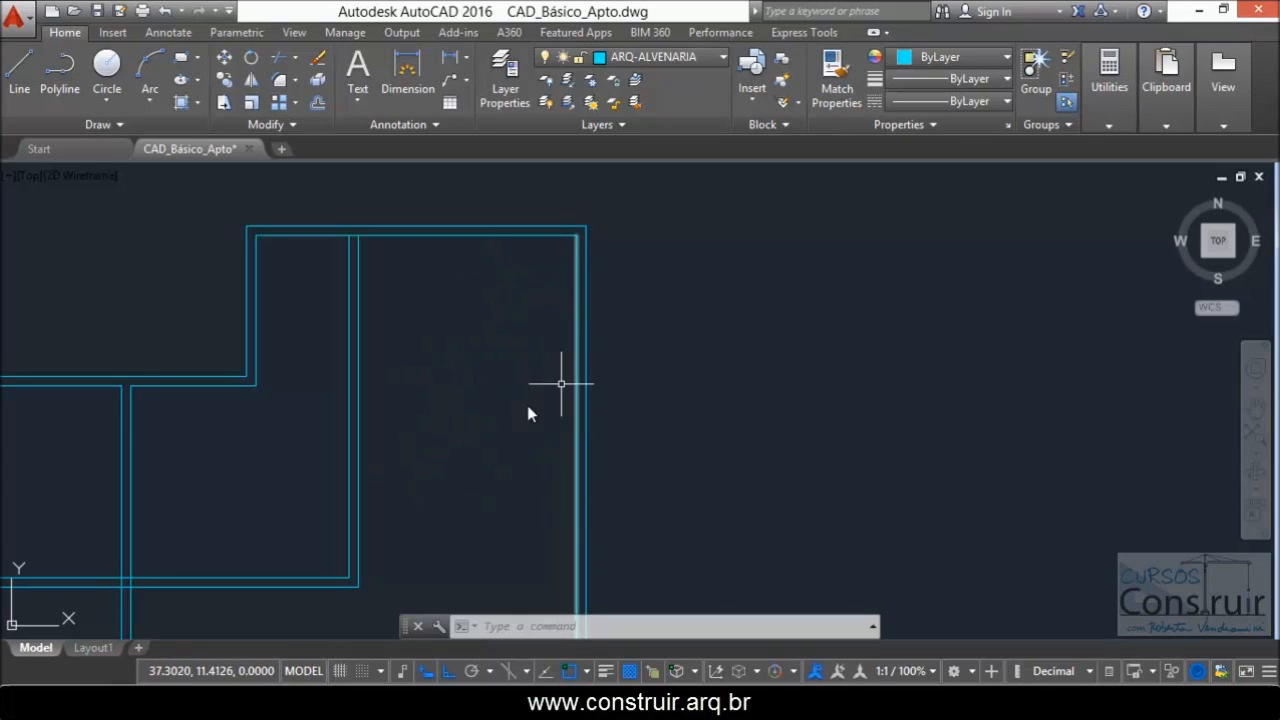
type("e")
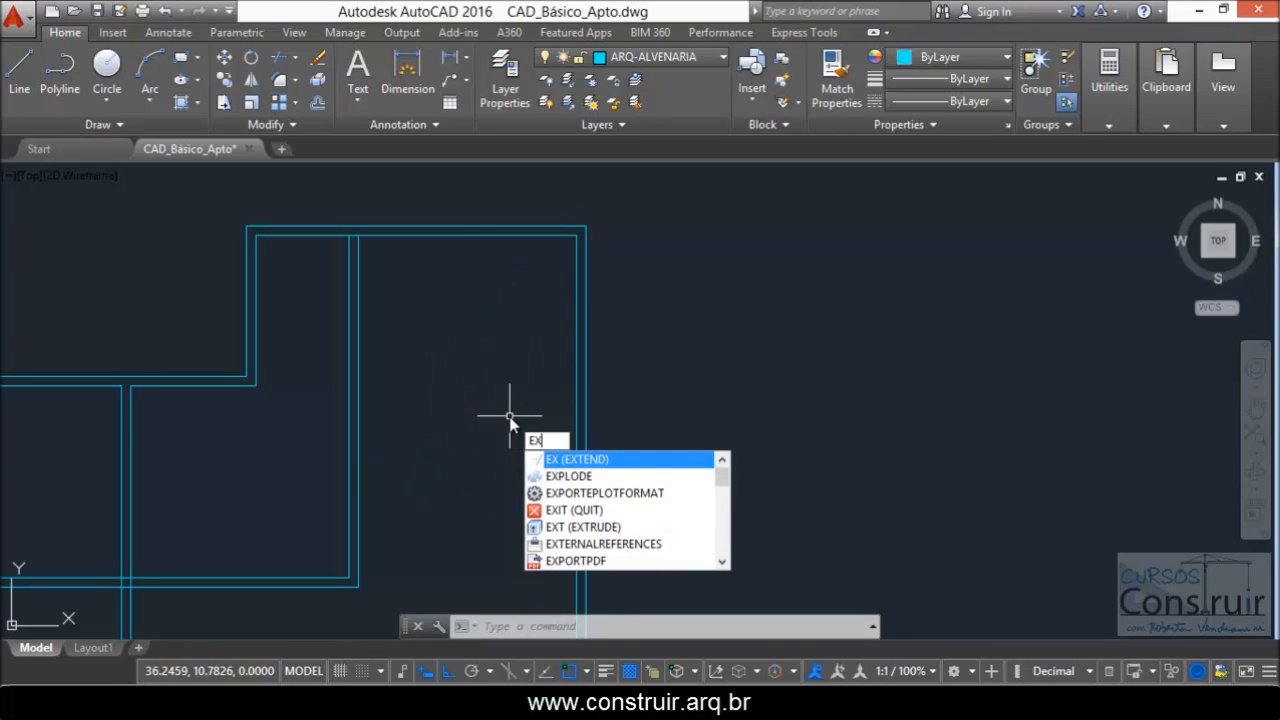
key("Return")
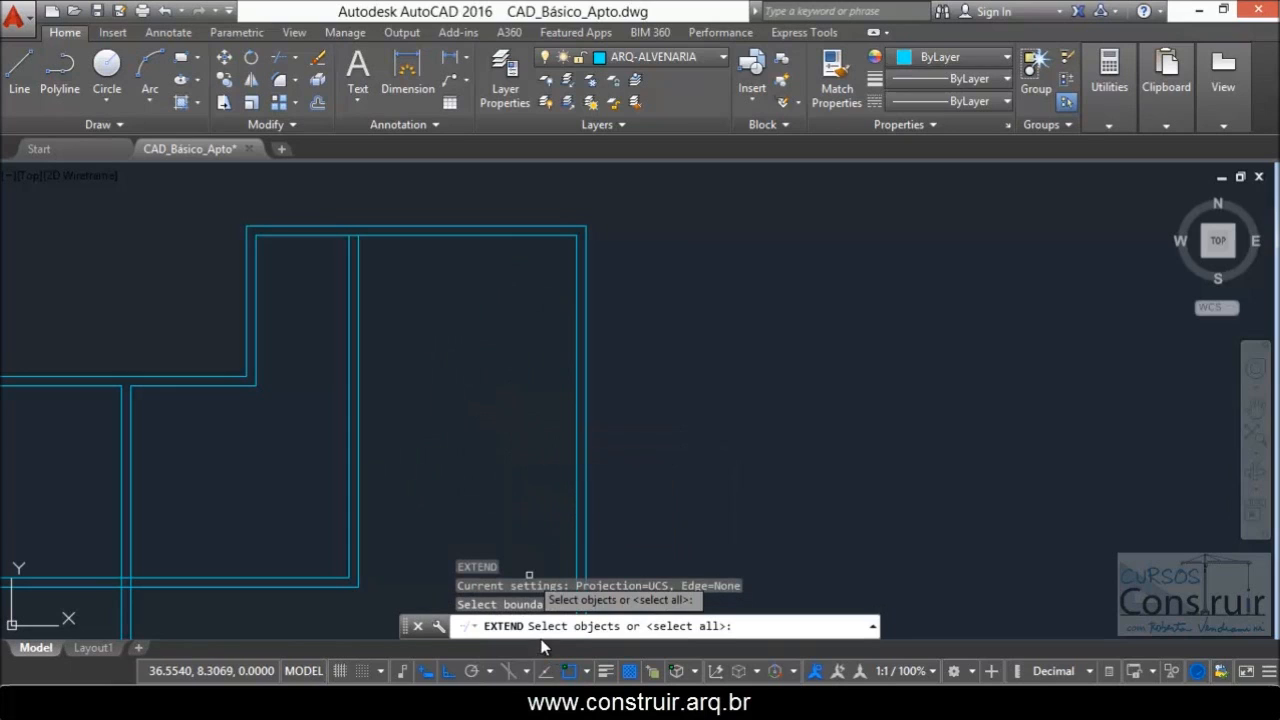
left_click(579, 436)
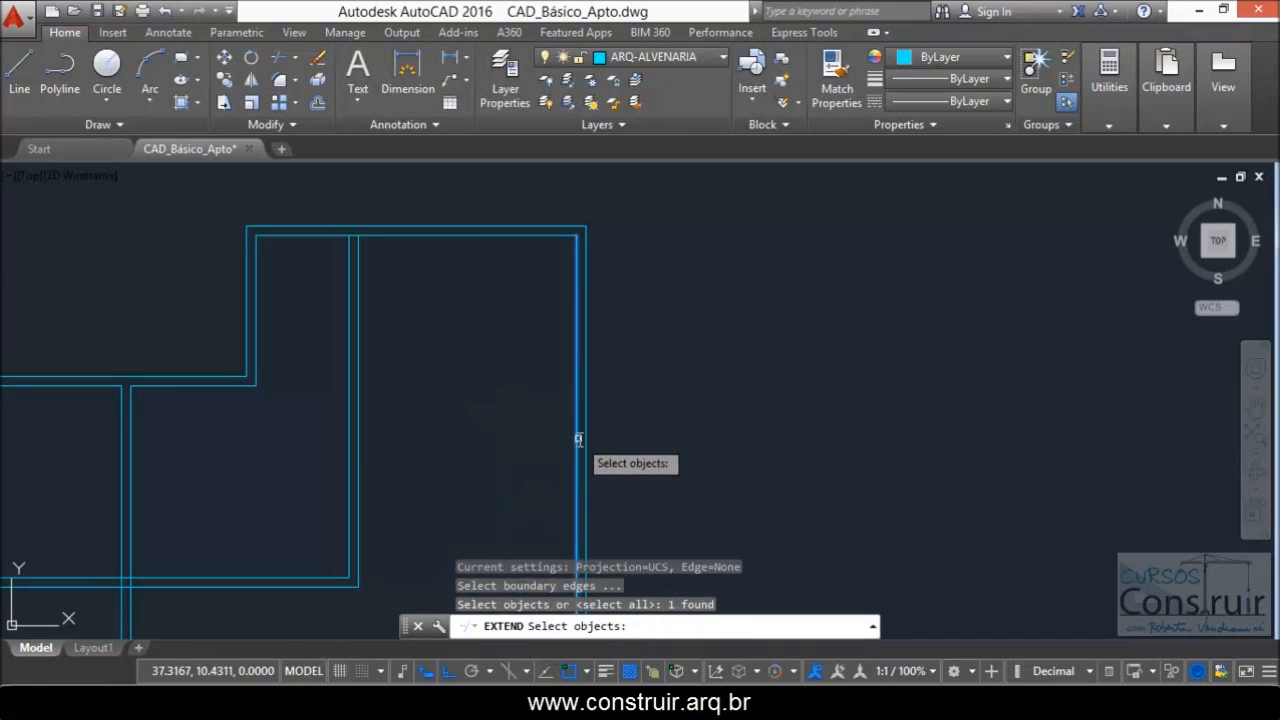
key("Return")
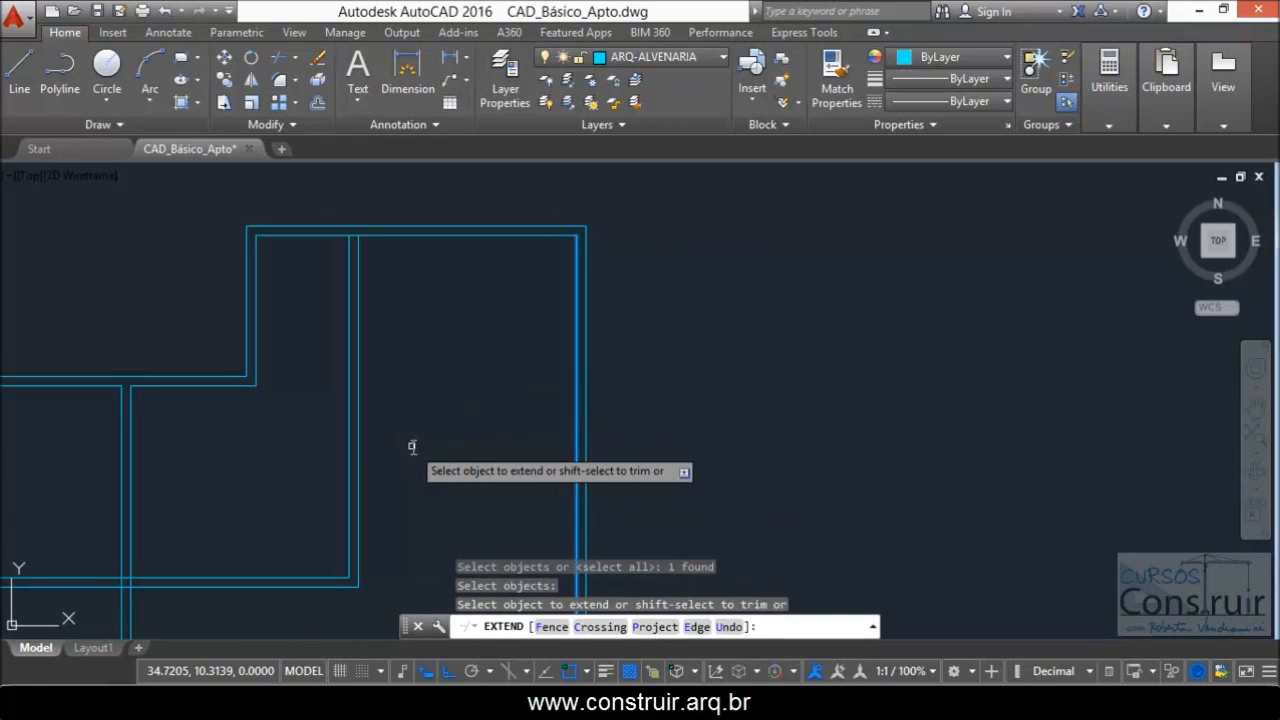
left_click(222, 332)
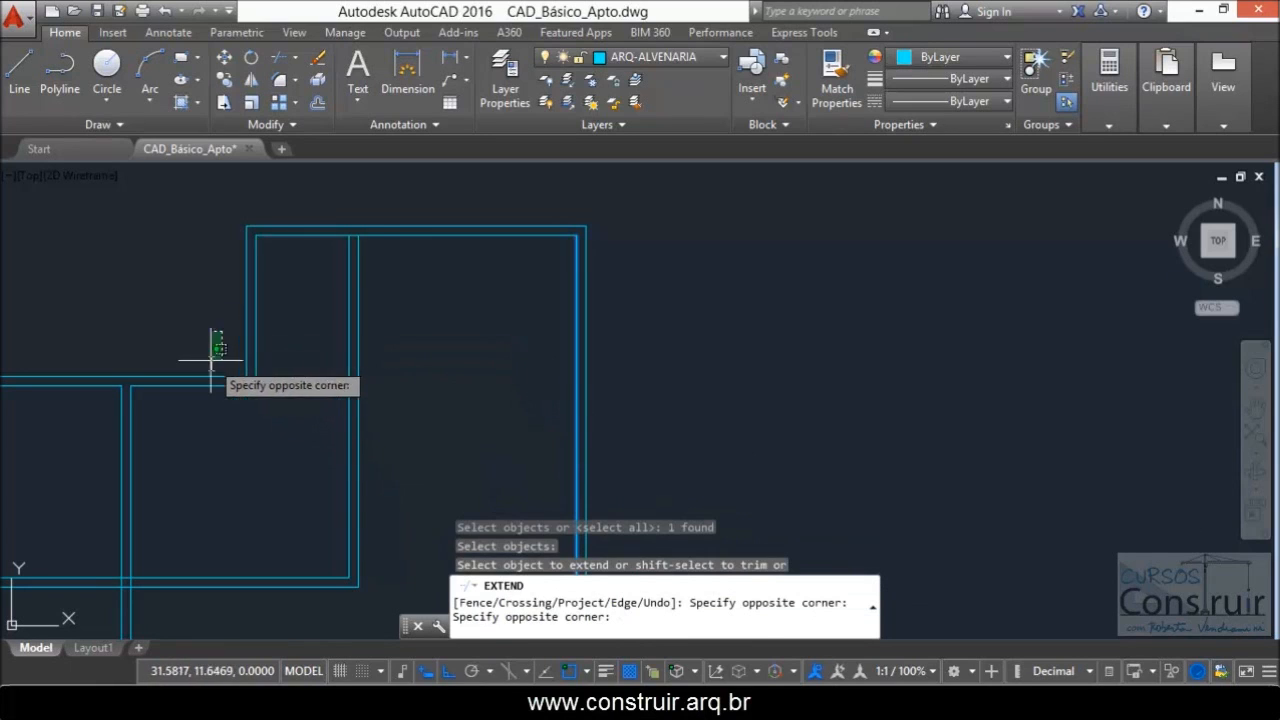
left_click(198, 438)
key("Escape")
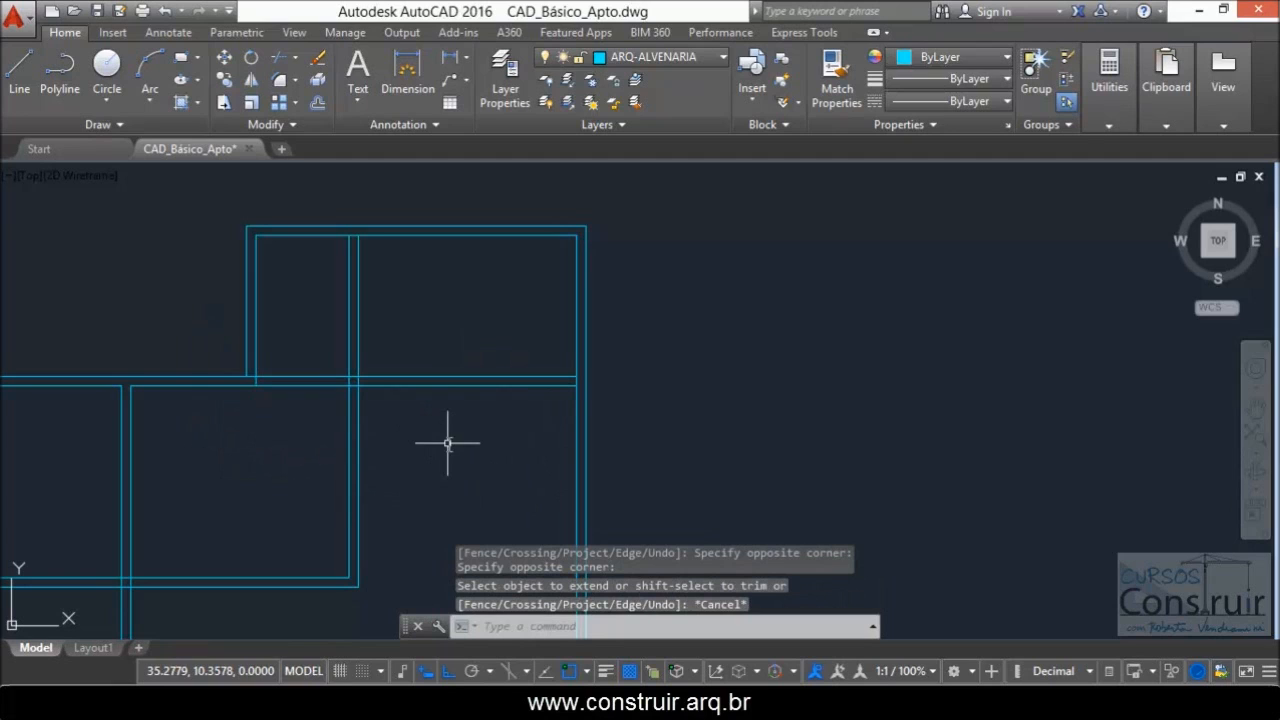
left_click(164, 10)
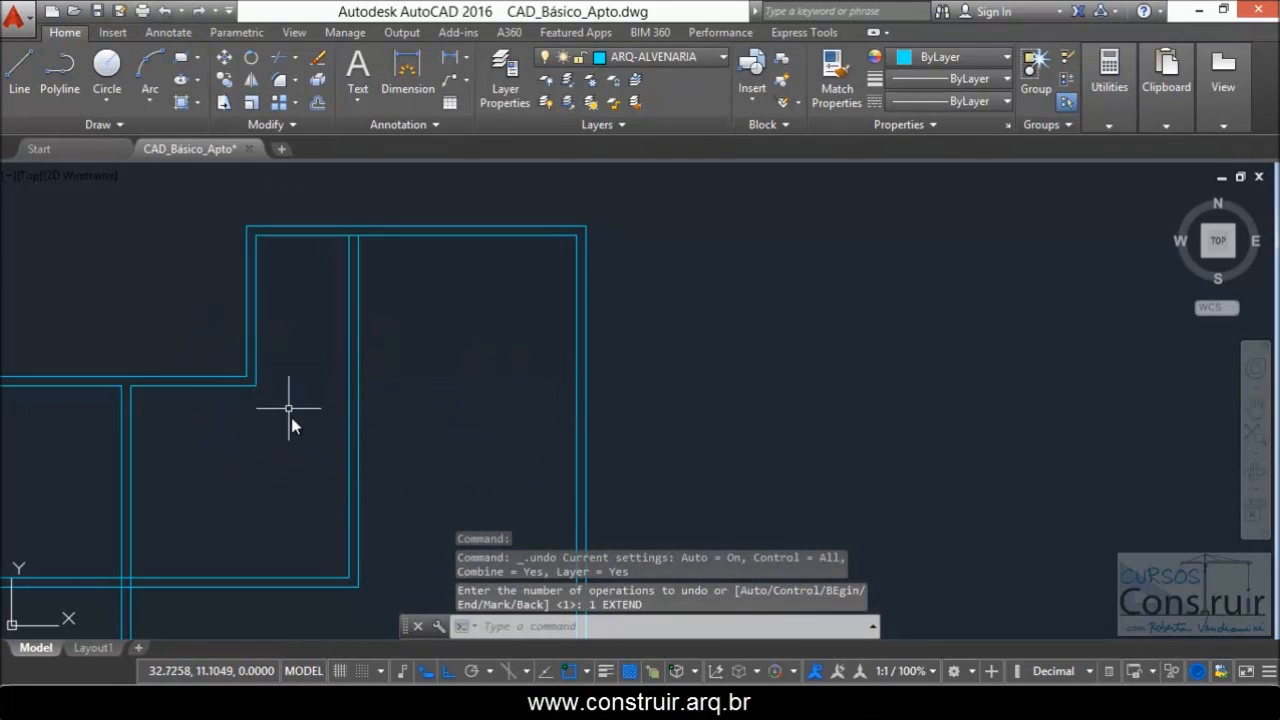
- Extend both horizontal bedroom wall lines to the left line of the vertical internal wall, using all objects as boundaries
type("ex")
key("Return")
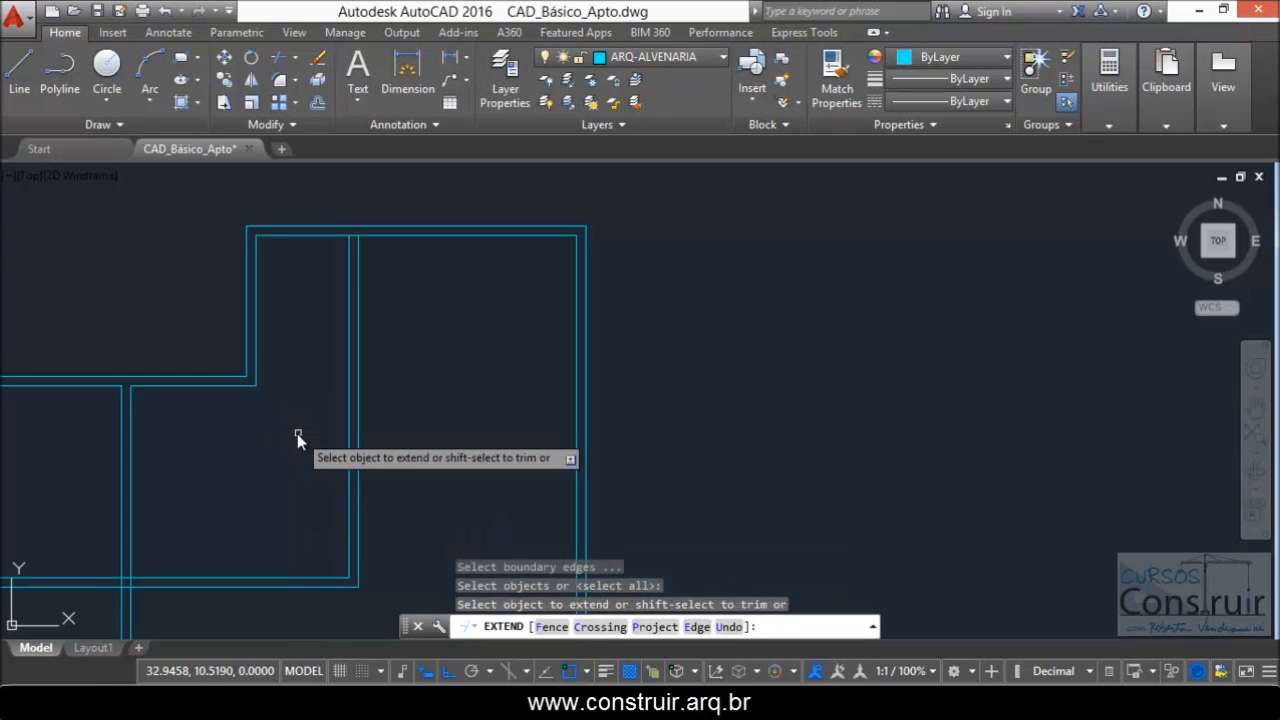
left_click(235, 378)
left_click(235, 378)
left_click(240, 385)
key("Escape")
scroll(450, 370, "down", 5)
scroll(409, 400, "up", 6)
scroll(400, 408, "down", 3)
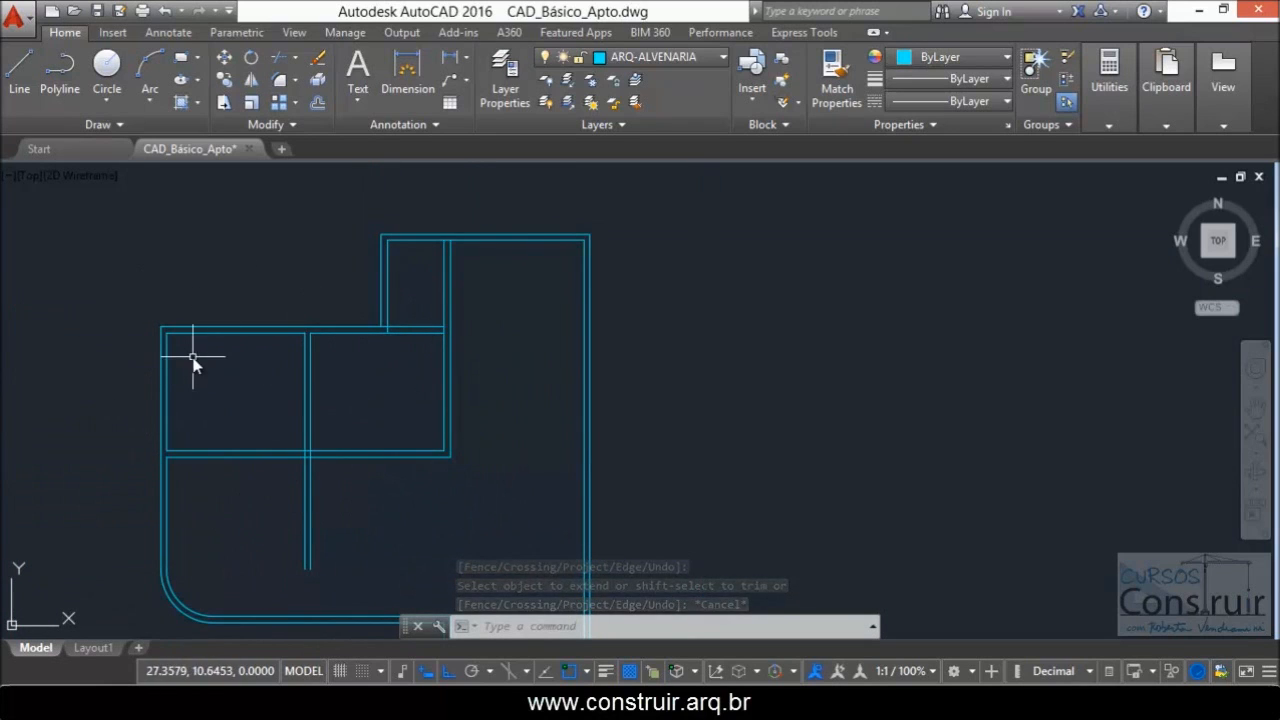
- Inspect the wall junctions around the small upper room and the two bedrooms for overlapping lines
scroll(194, 370, "up", 3)
scroll(250, 445, "down", 3)
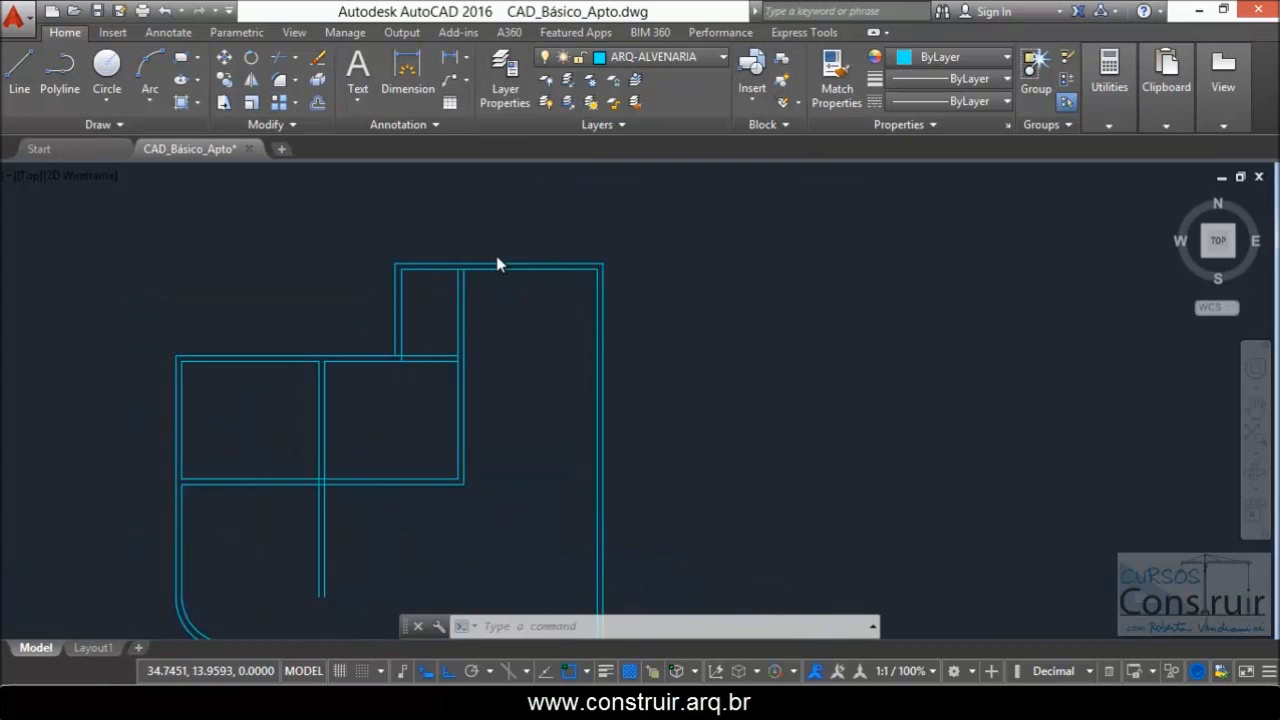
scroll(429, 277, "up", 4)
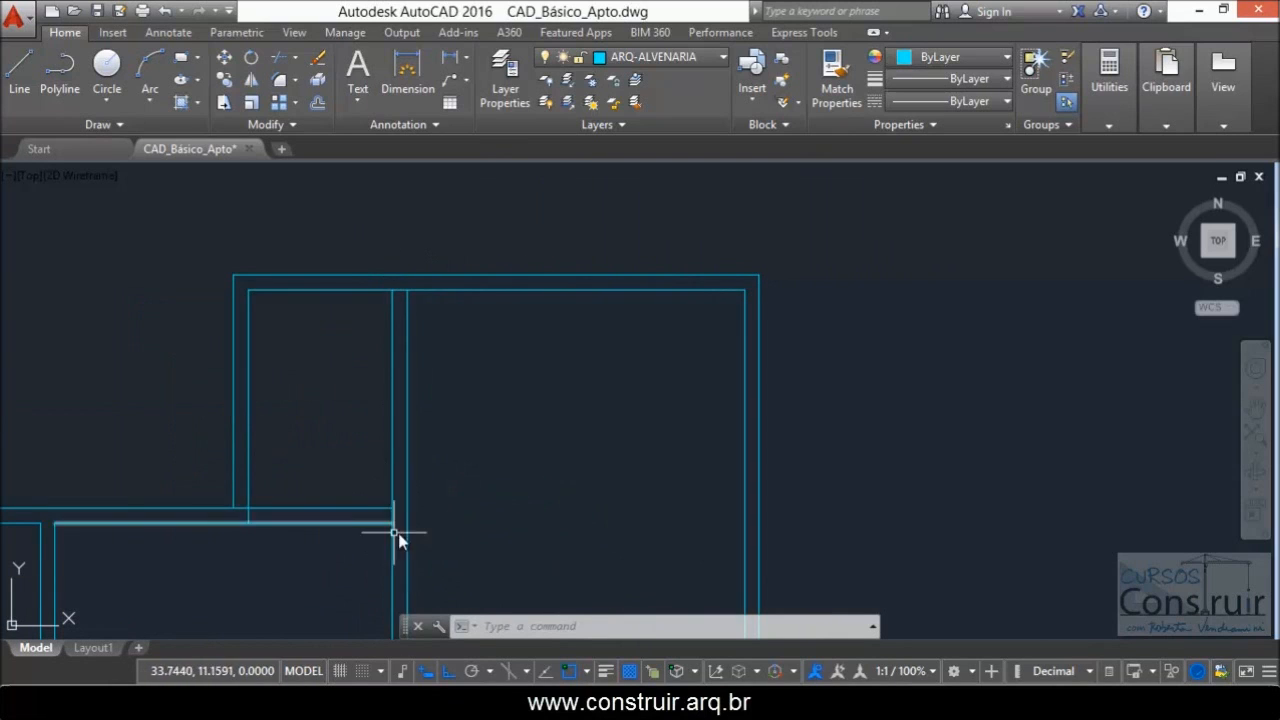
scroll(449, 429, "down", 4)
scroll(409, 443, "up", 2)
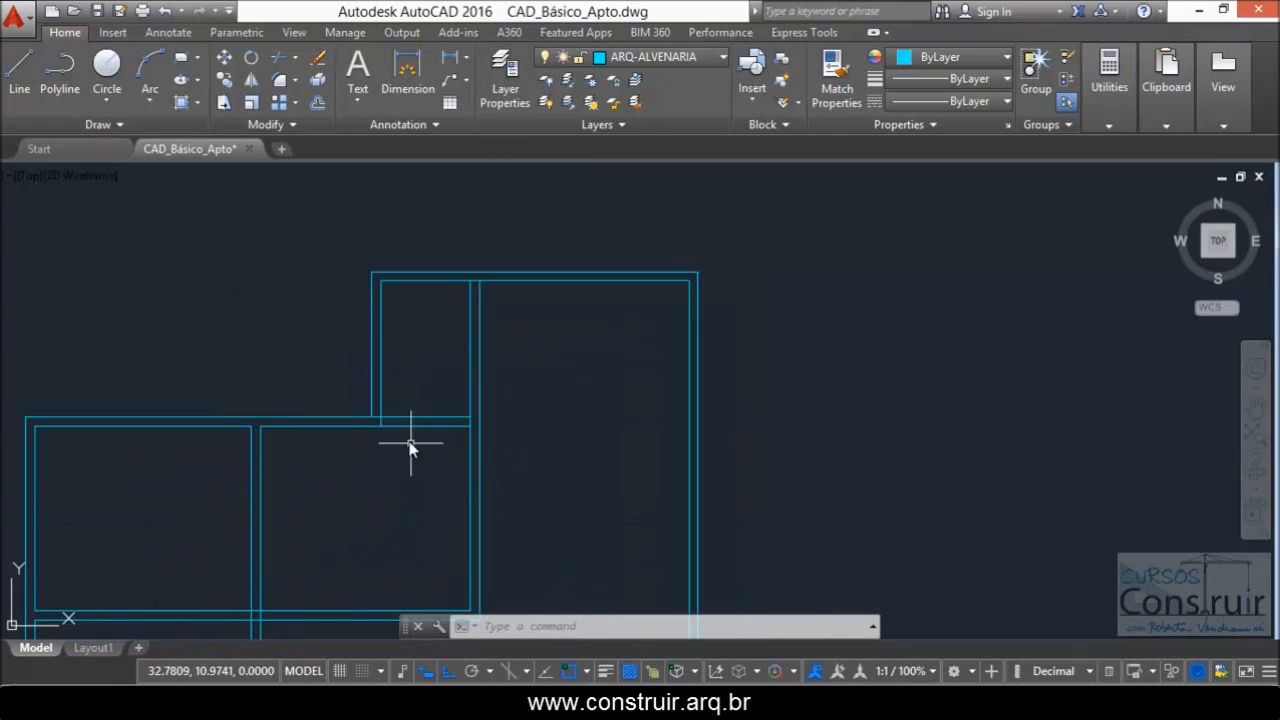
scroll(380, 423, "up", 2)
left_click(377, 427)
scroll(473, 272, "down", 2)
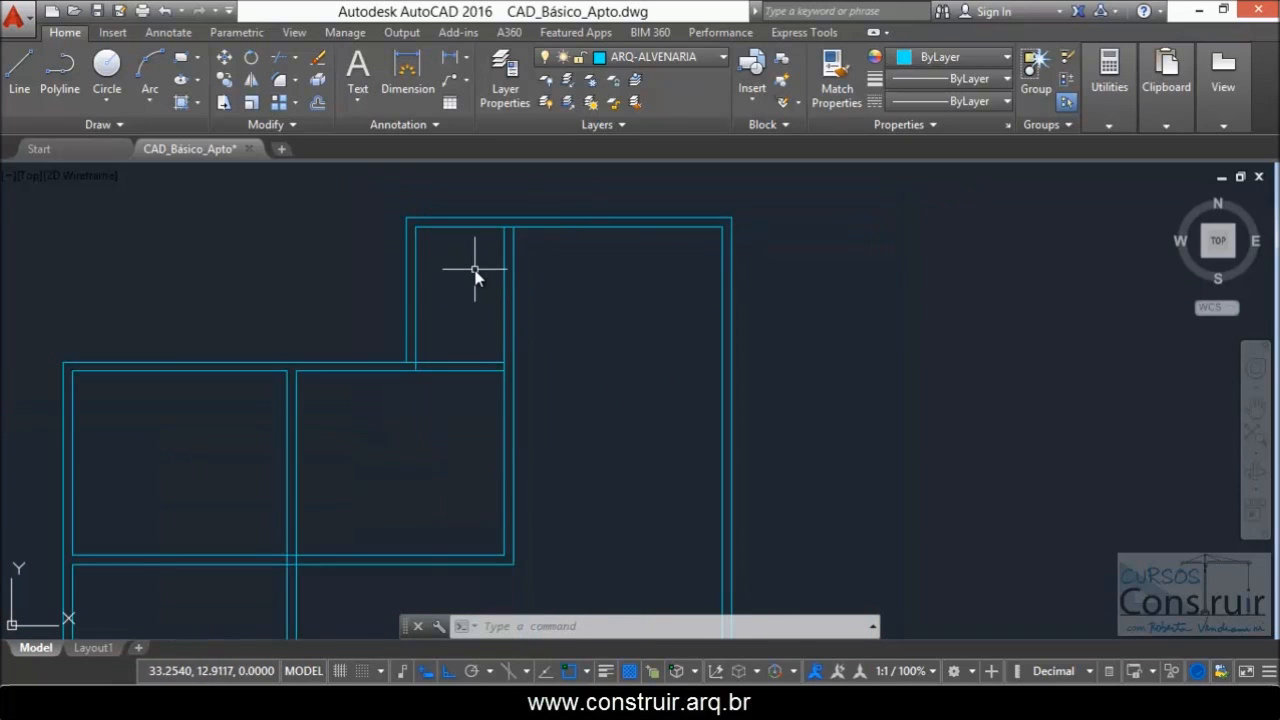
- Trim the overlapping wall lines at the junctions of the small upper room, using all objects as cutting edges
type("TR")
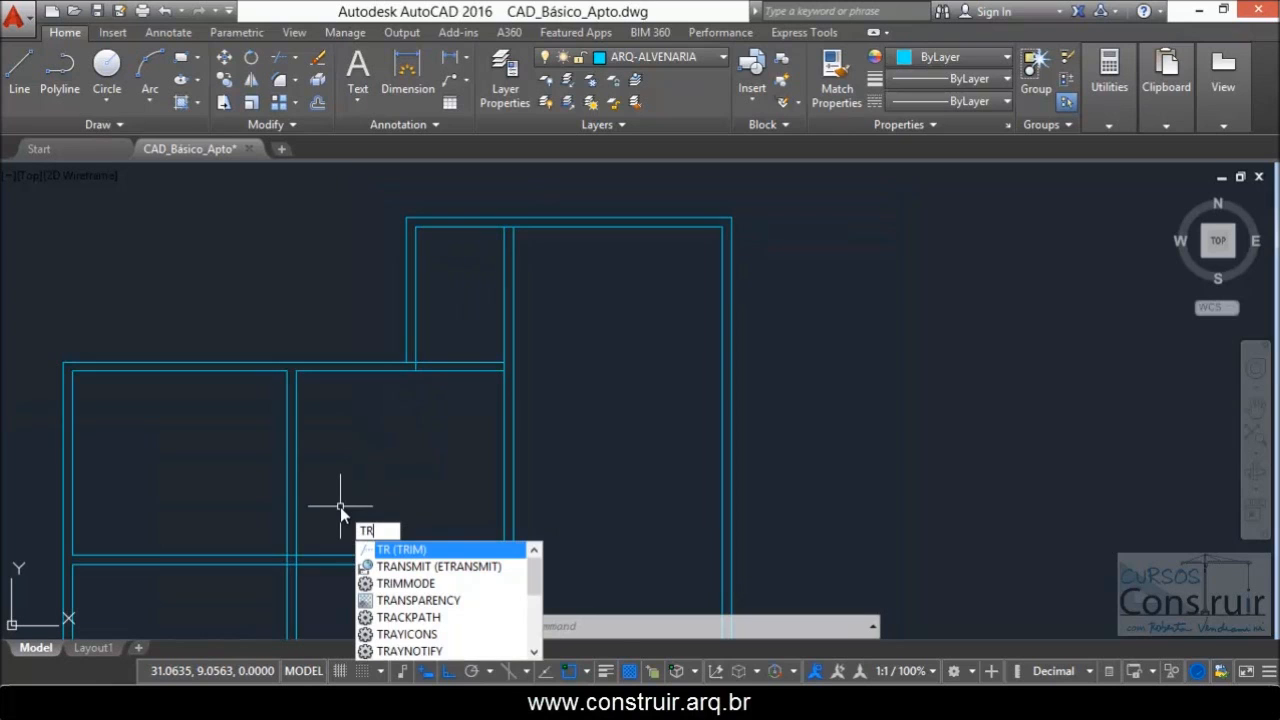
key("Return")
key("Return")
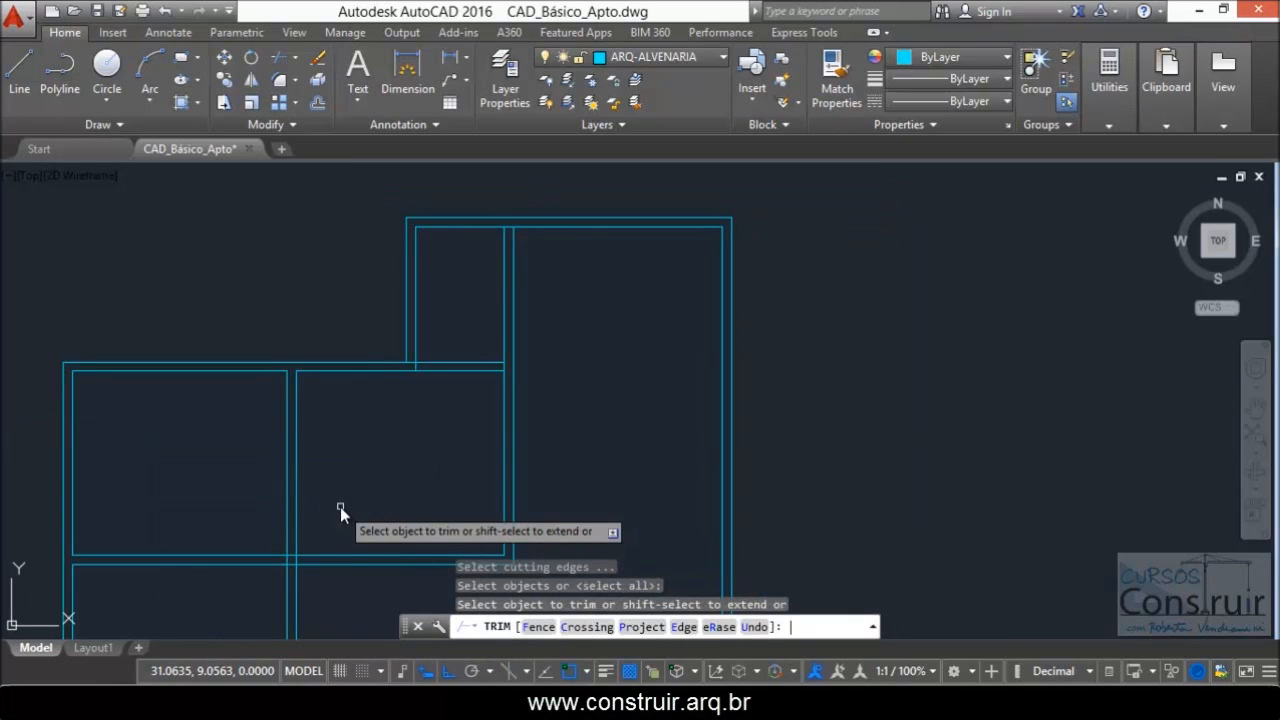
scroll(523, 229, "up", 3)
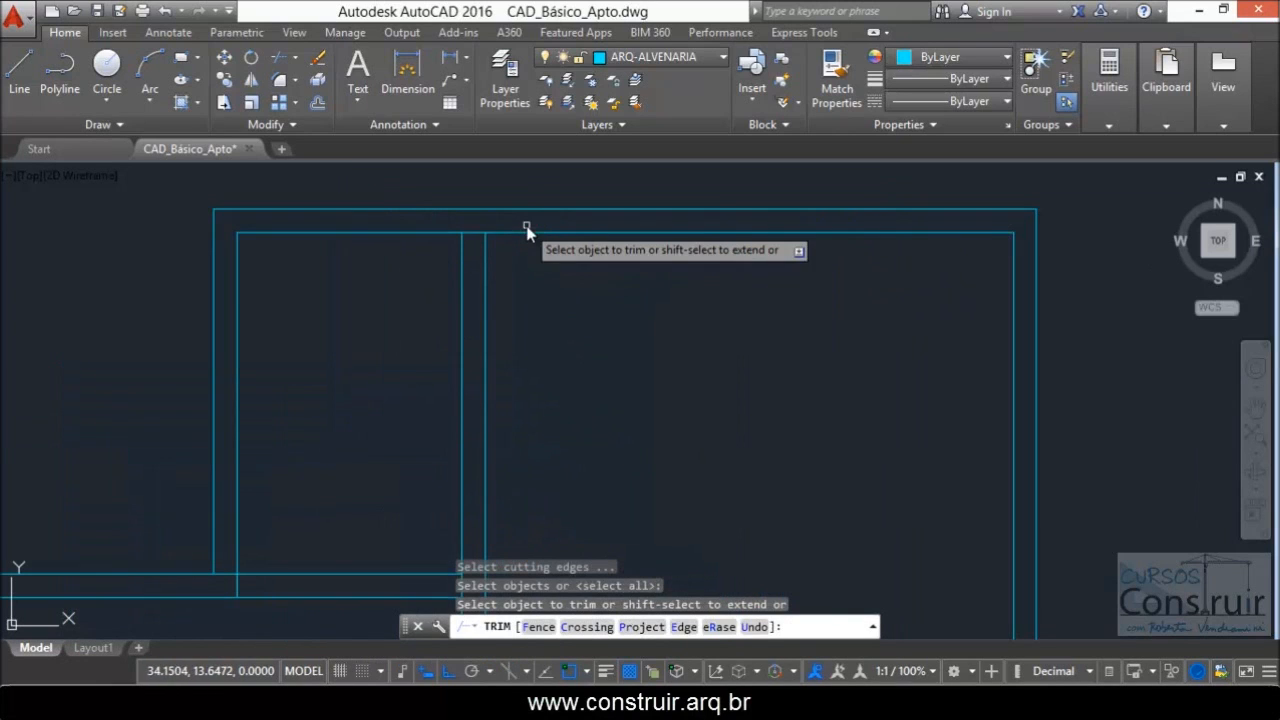
left_click(476, 236)
scroll(457, 408, "down", 3)
scroll(510, 280, "up", 4)
left_click(493, 244)
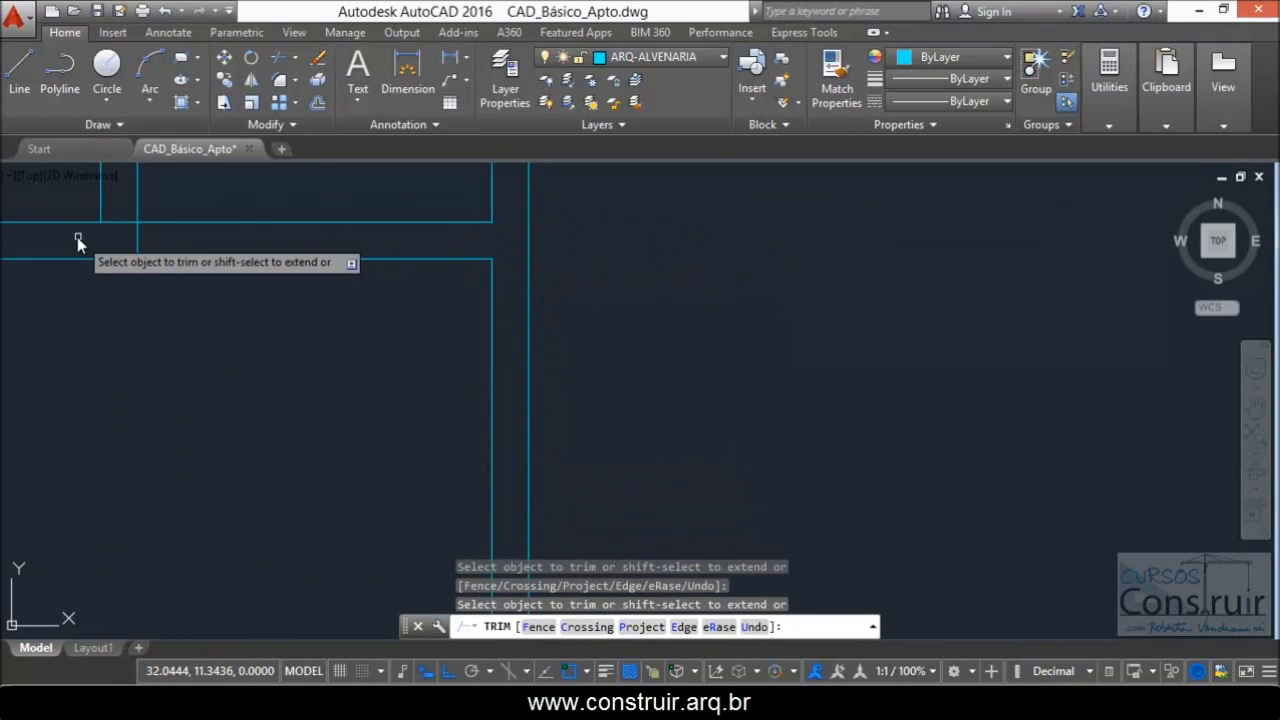
left_click(137, 246)
scroll(443, 257, "down", 3)
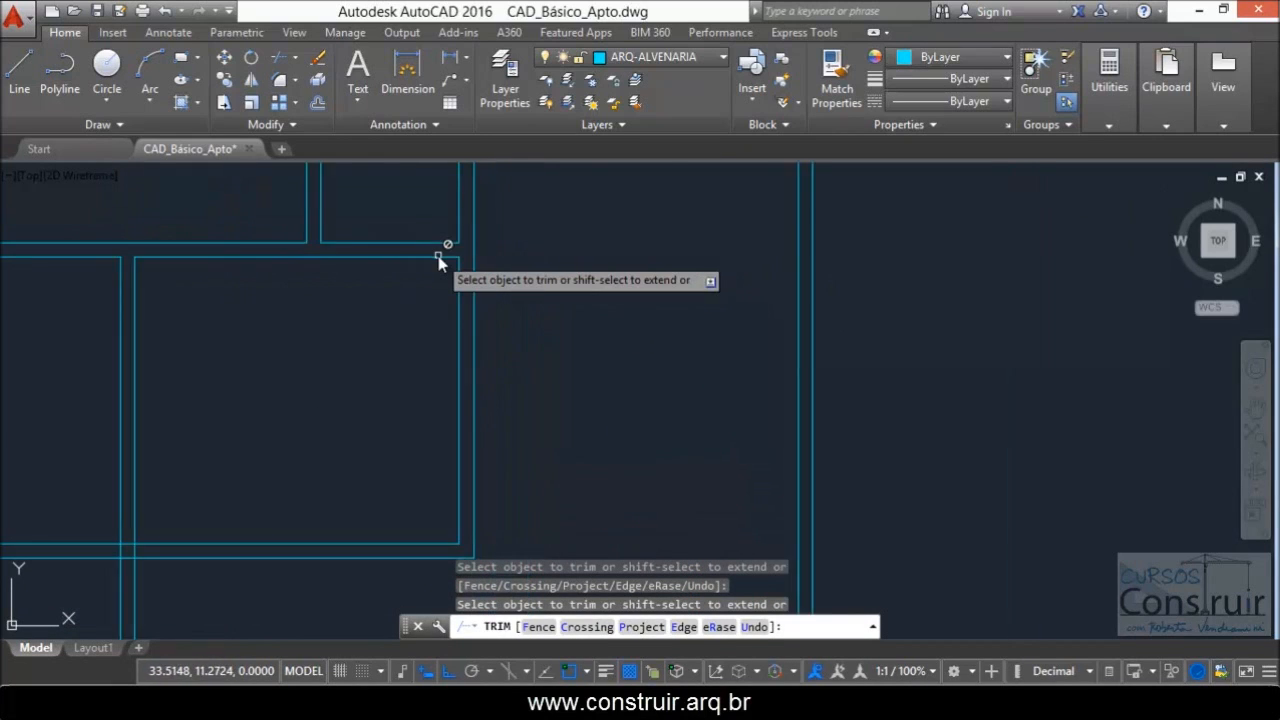
- Check the bedroom walls on the PDF plan in Acrobat Reader, and trim the crossing lines in AutoCAD where the bedroom divider meets the lower wall
scroll(330, 365, "up", 5)
key("alt+Tab")
scroll(527, 416, "down", 5)
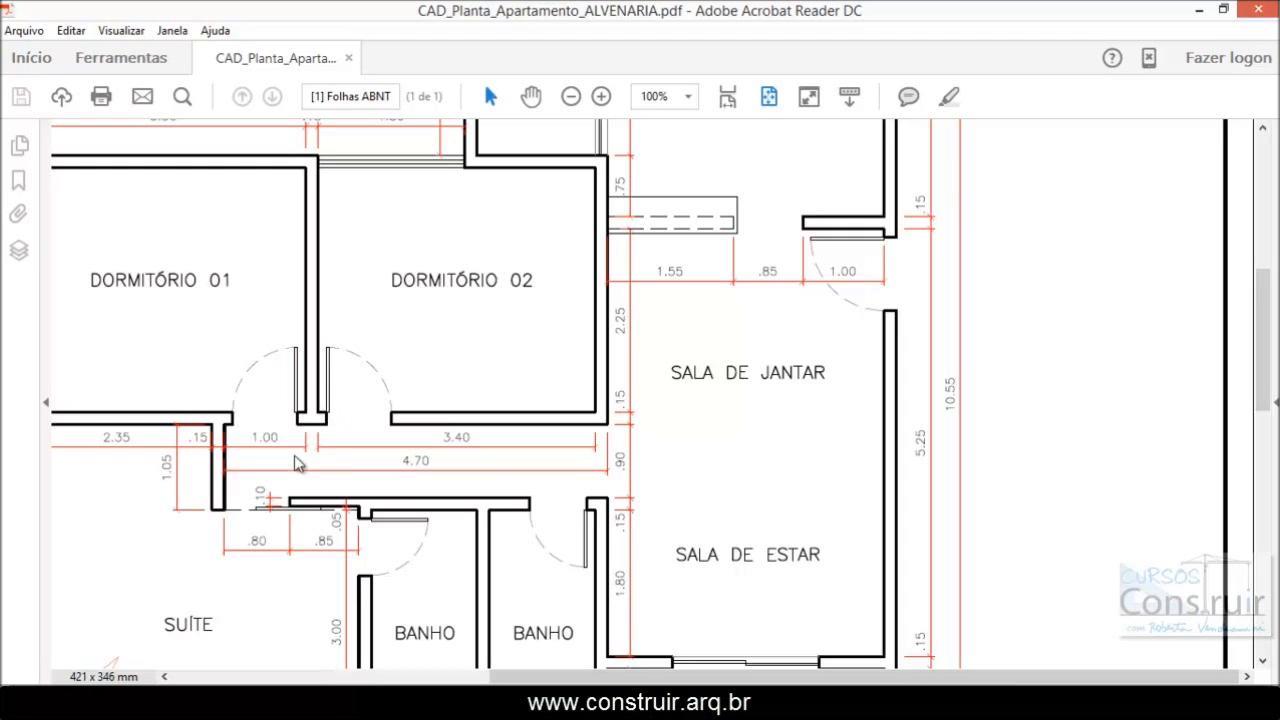
key("alt+Tab")
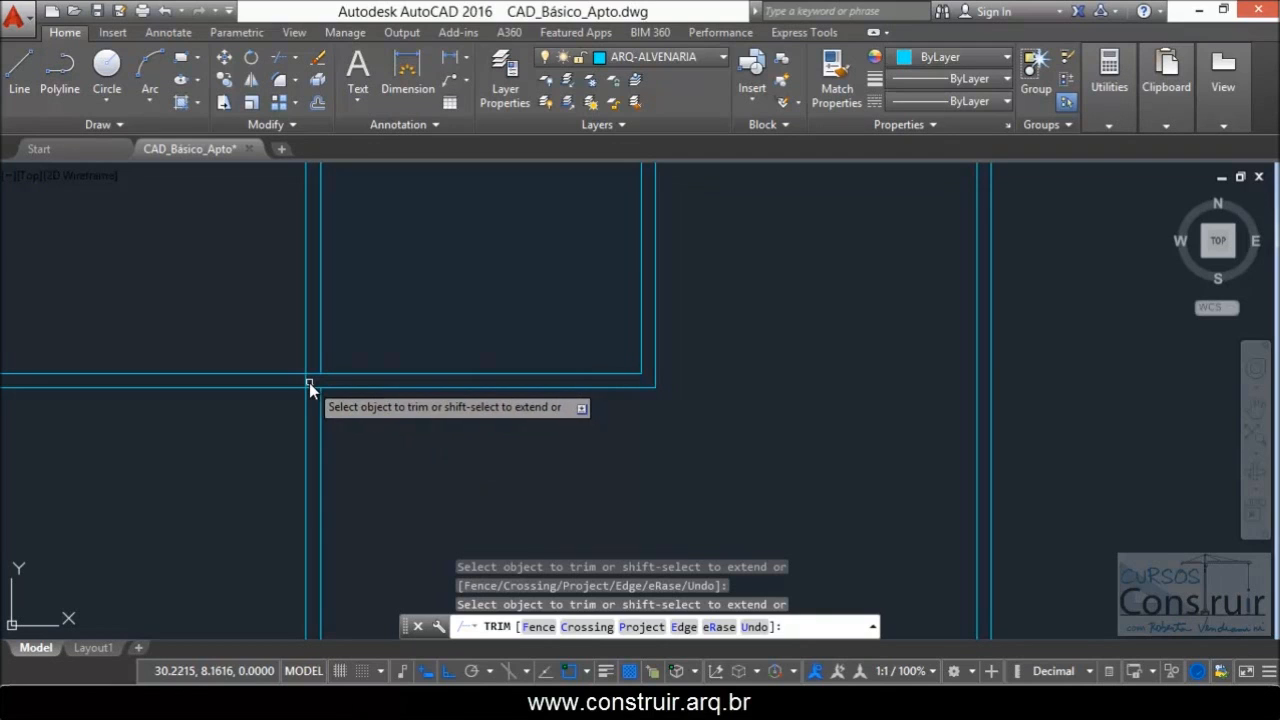
scroll(311, 382, "up", 3)
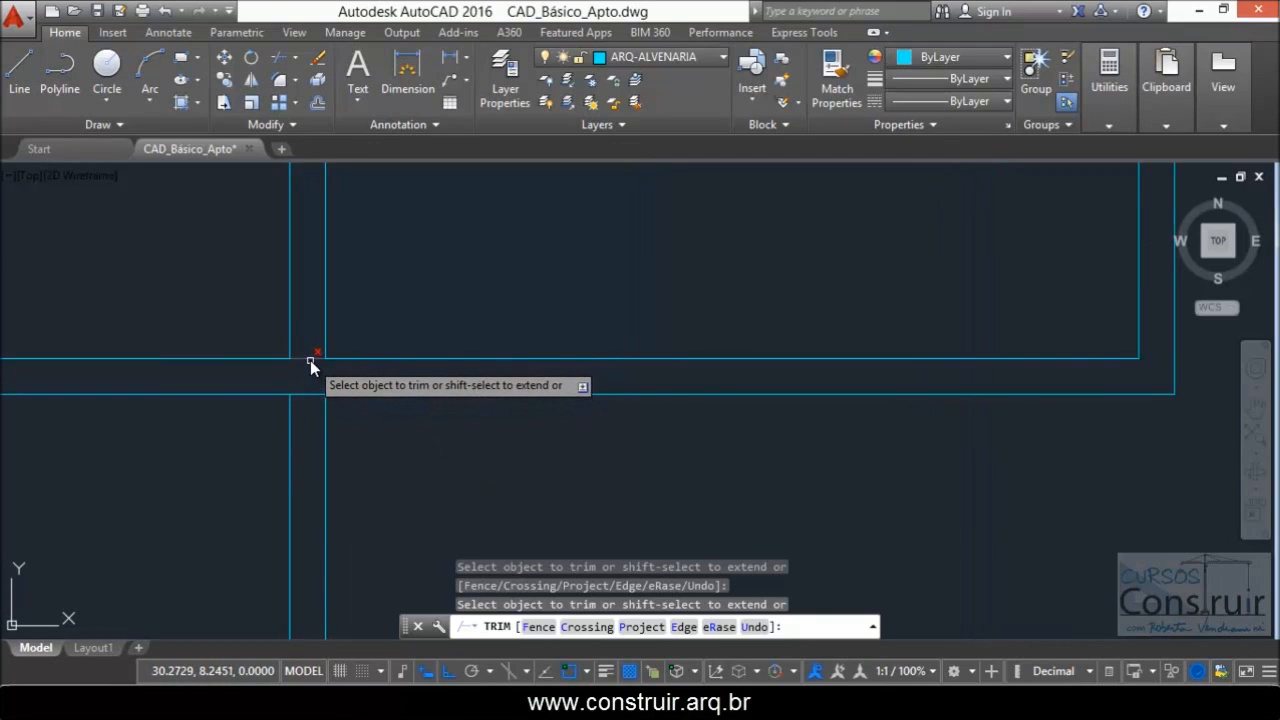
key("Escape")
scroll(343, 340, "down", 5)
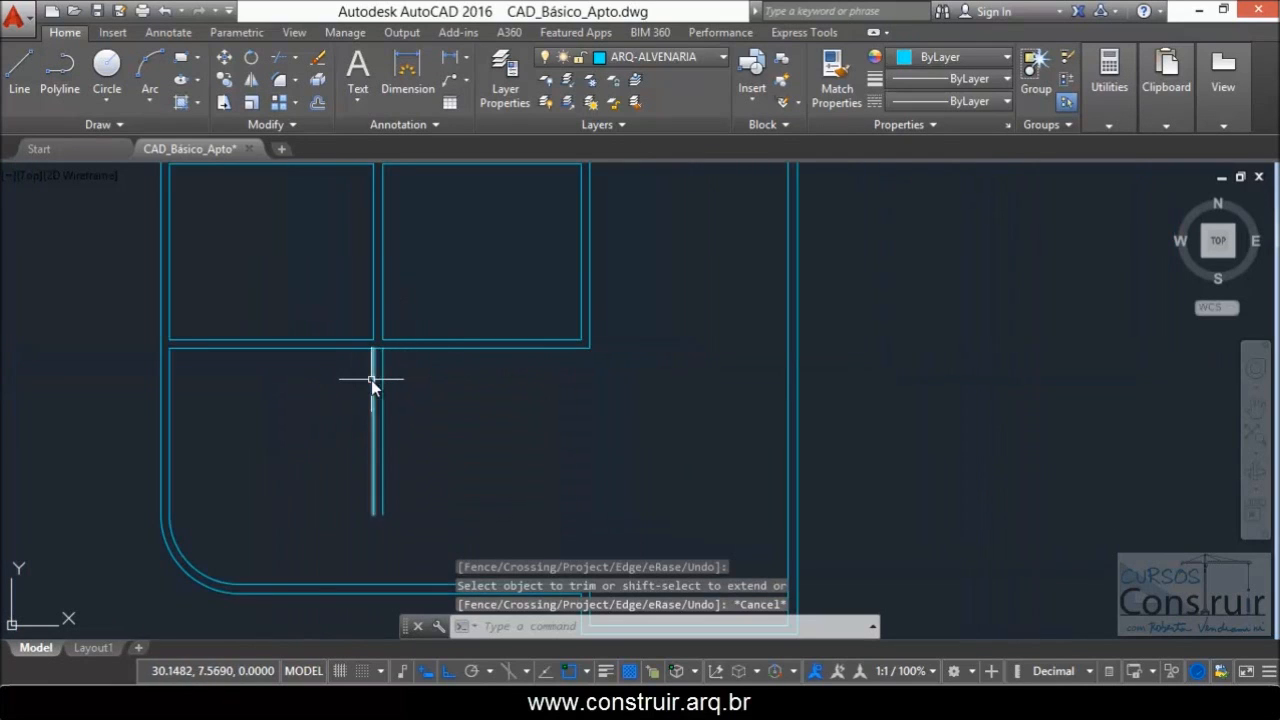
left_click(410, 374)
left_click(358, 377)
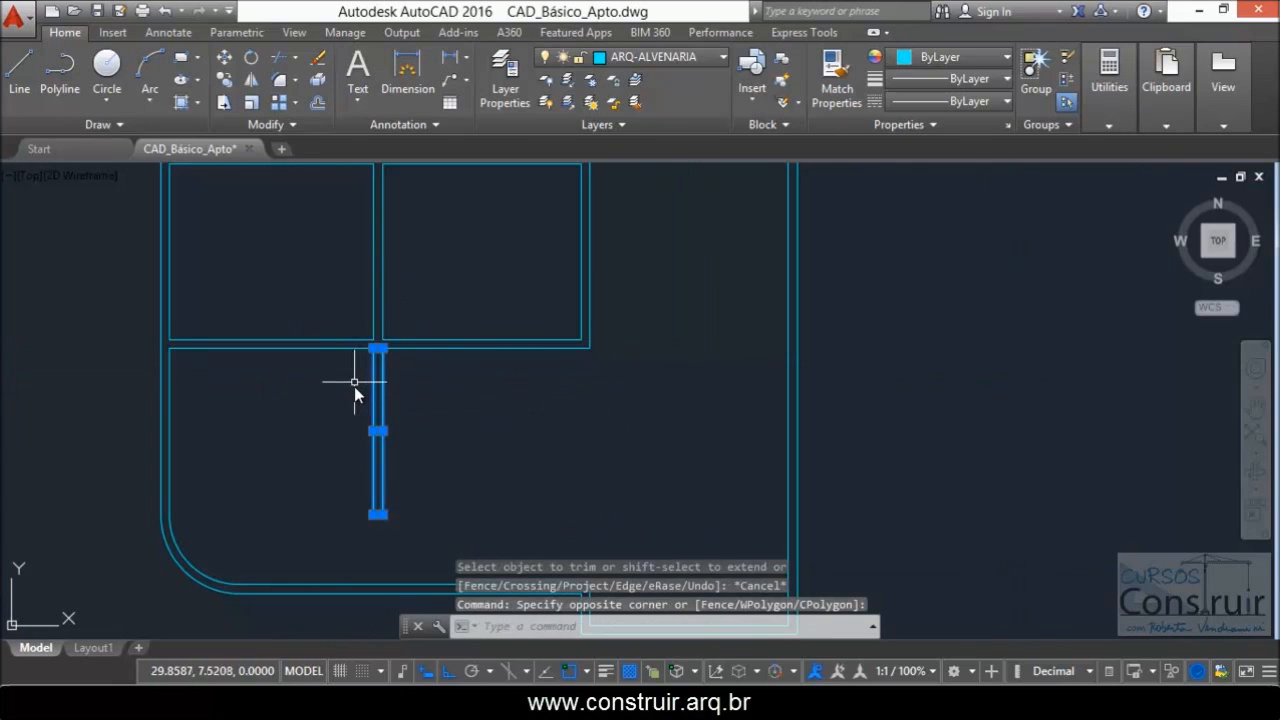
key("Delete")
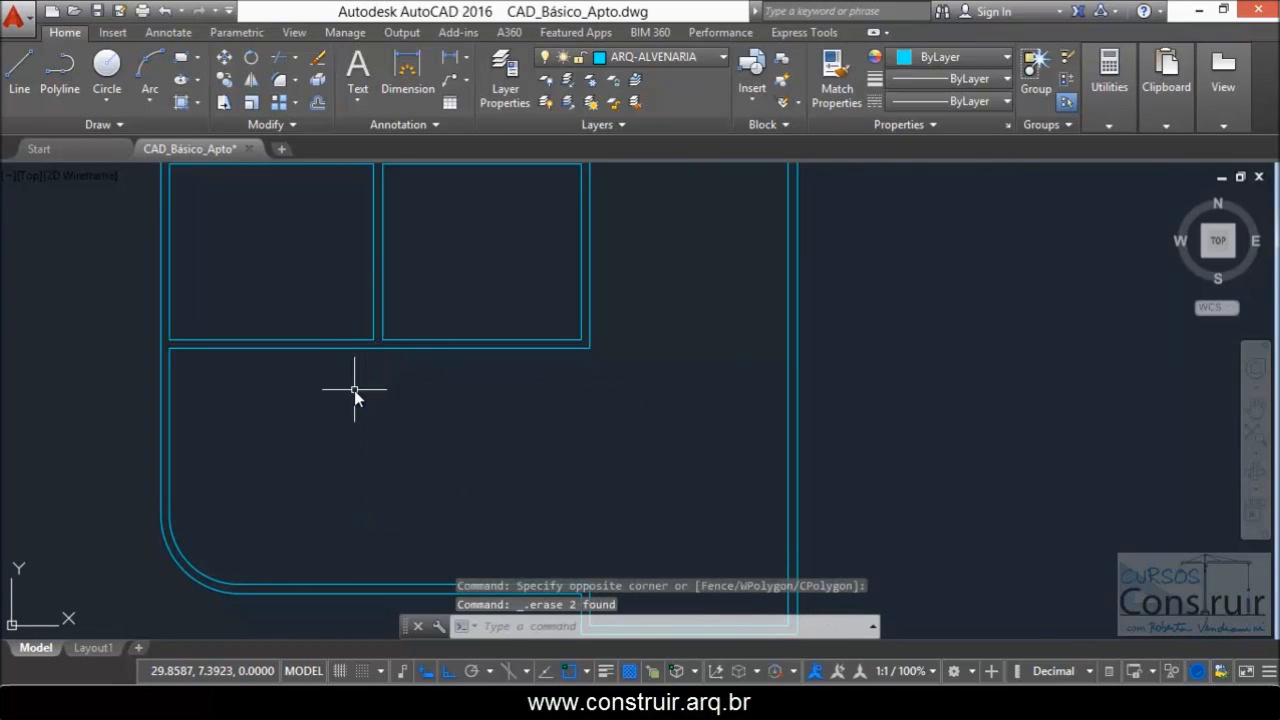
left_click(165, 15)
- Erase the two leftover vertical wall lines below the bedrooms' lower wall
scroll(380, 357, "up", 2)
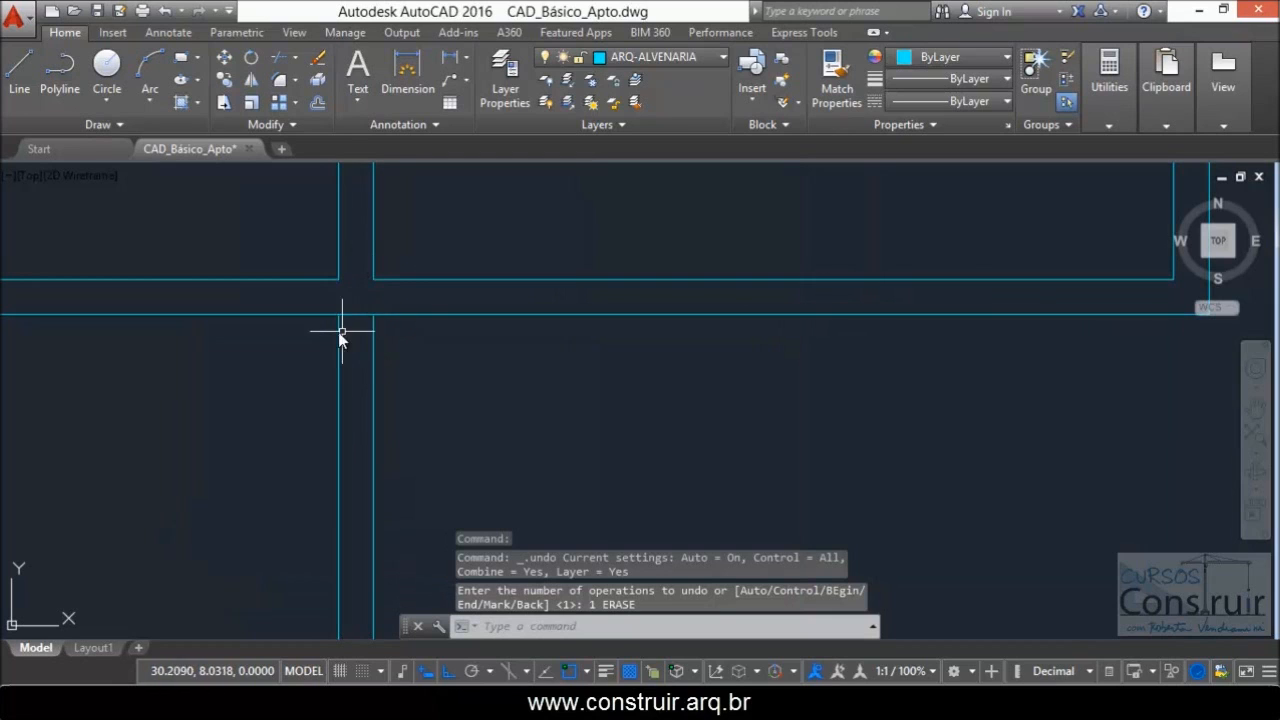
scroll(370, 322, "up", 4)
scroll(368, 322, "up", 4)
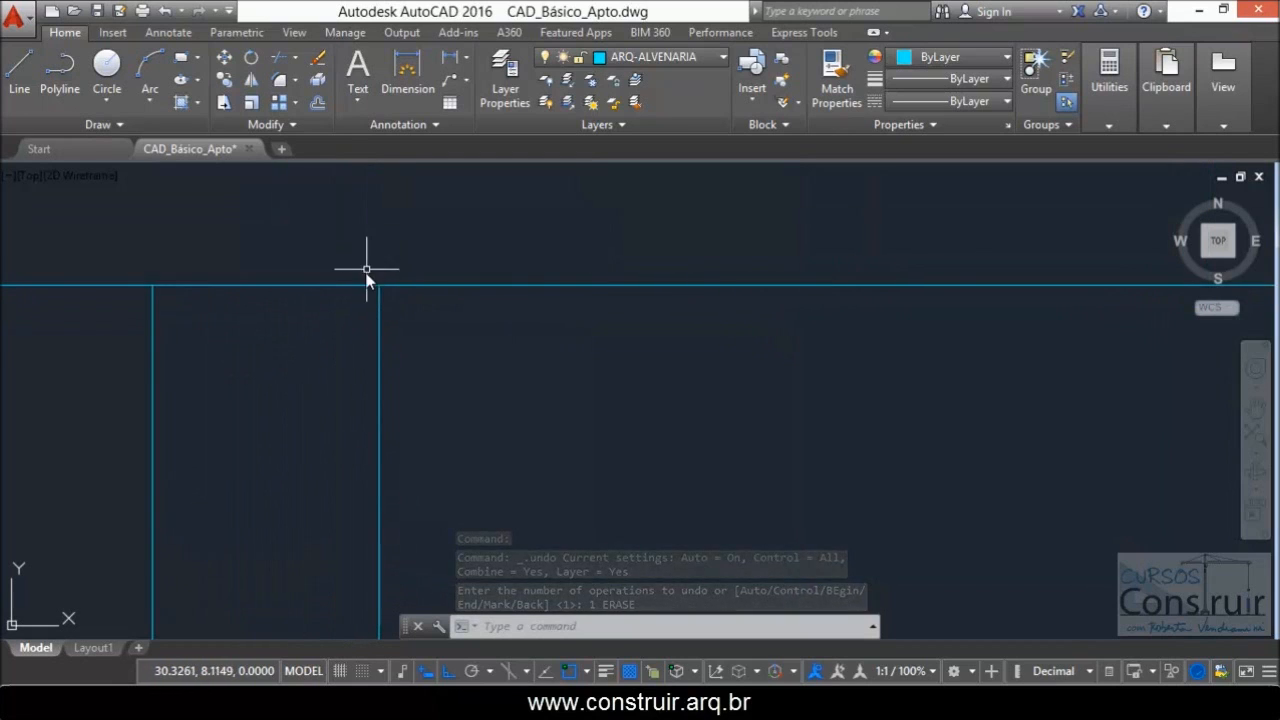
scroll(383, 310, "down", 4)
scroll(320, 326, "down", 4)
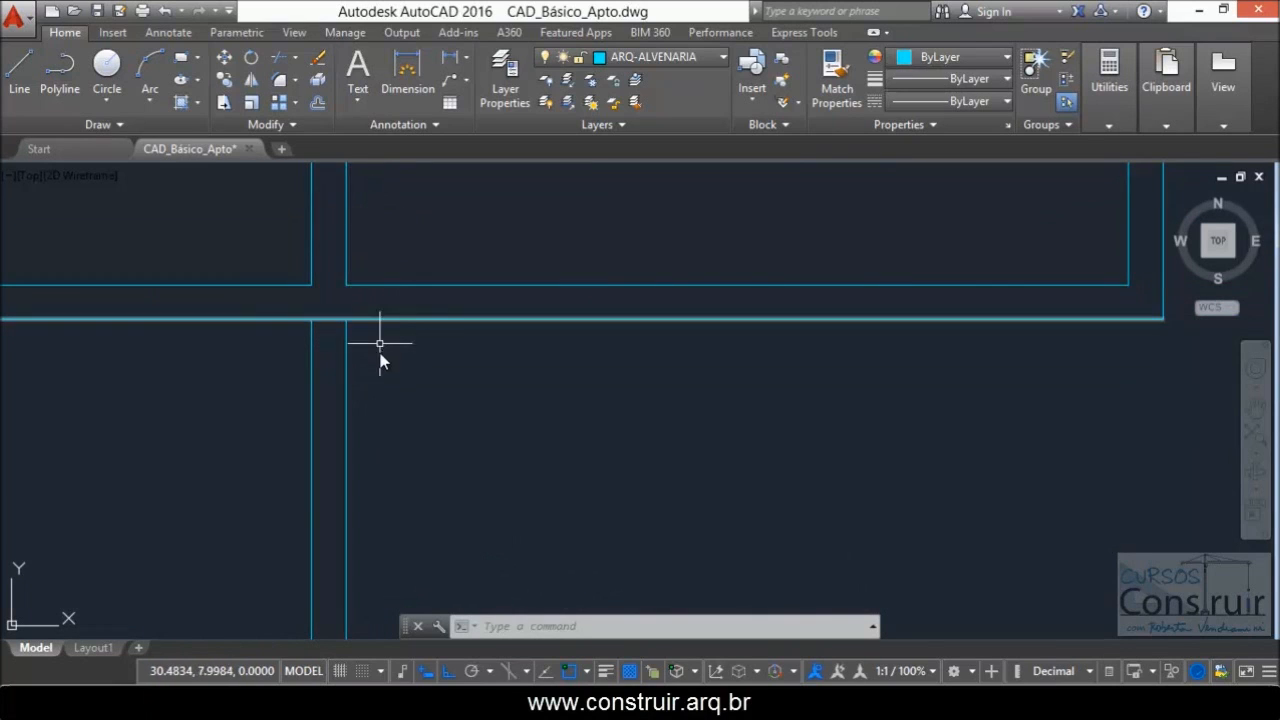
left_click(383, 354)
left_click(285, 355)
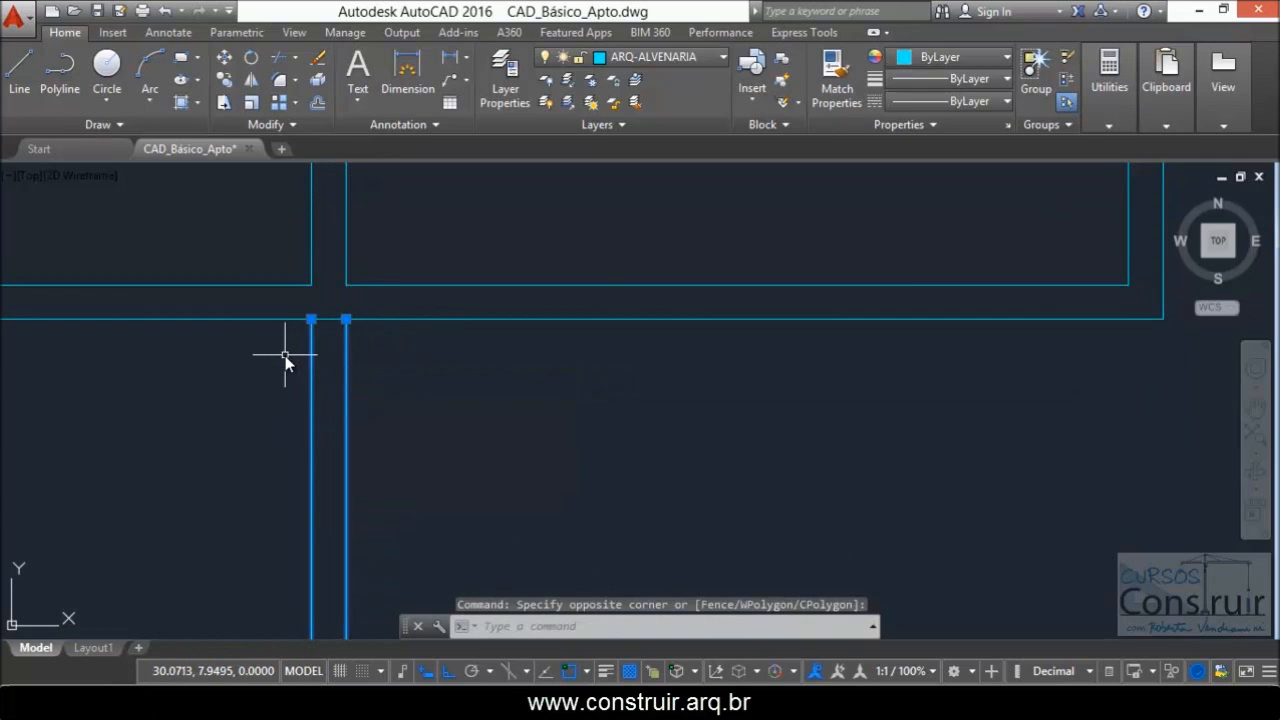
key("Delete")
scroll(285, 355, "down", 6)
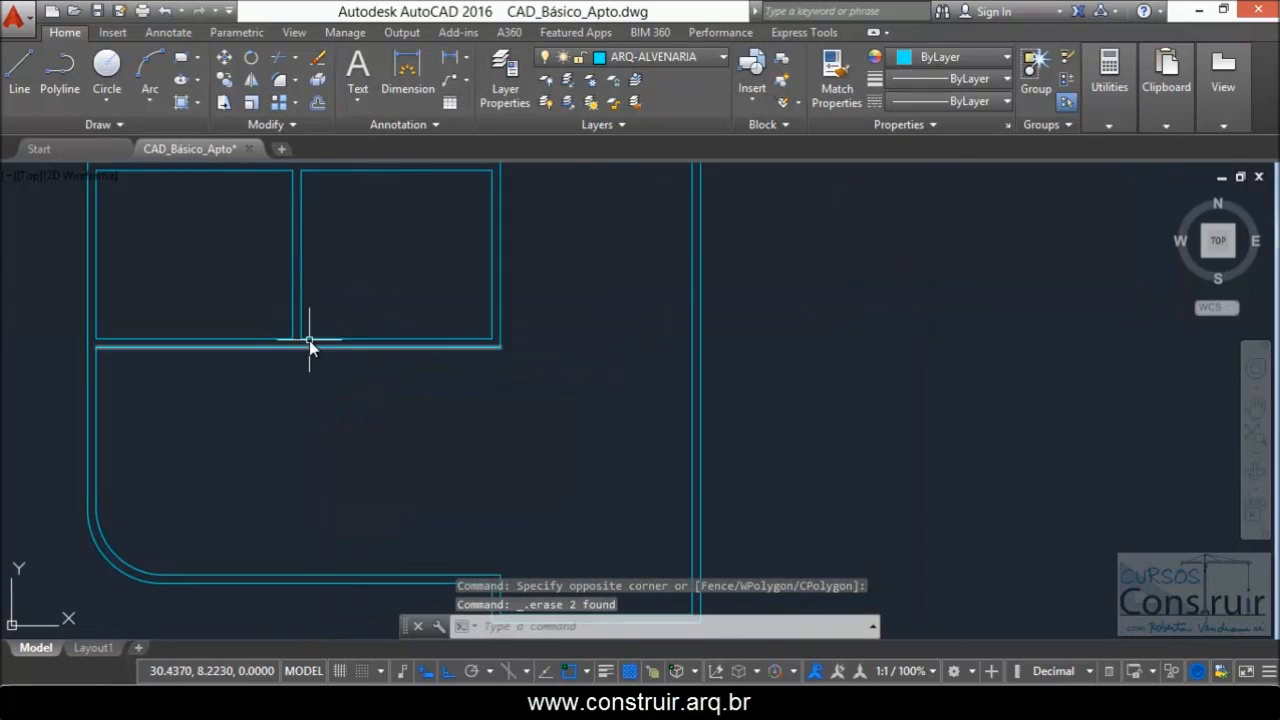
scroll(369, 301, "up", 2)
scroll(369, 301, "down", 2)
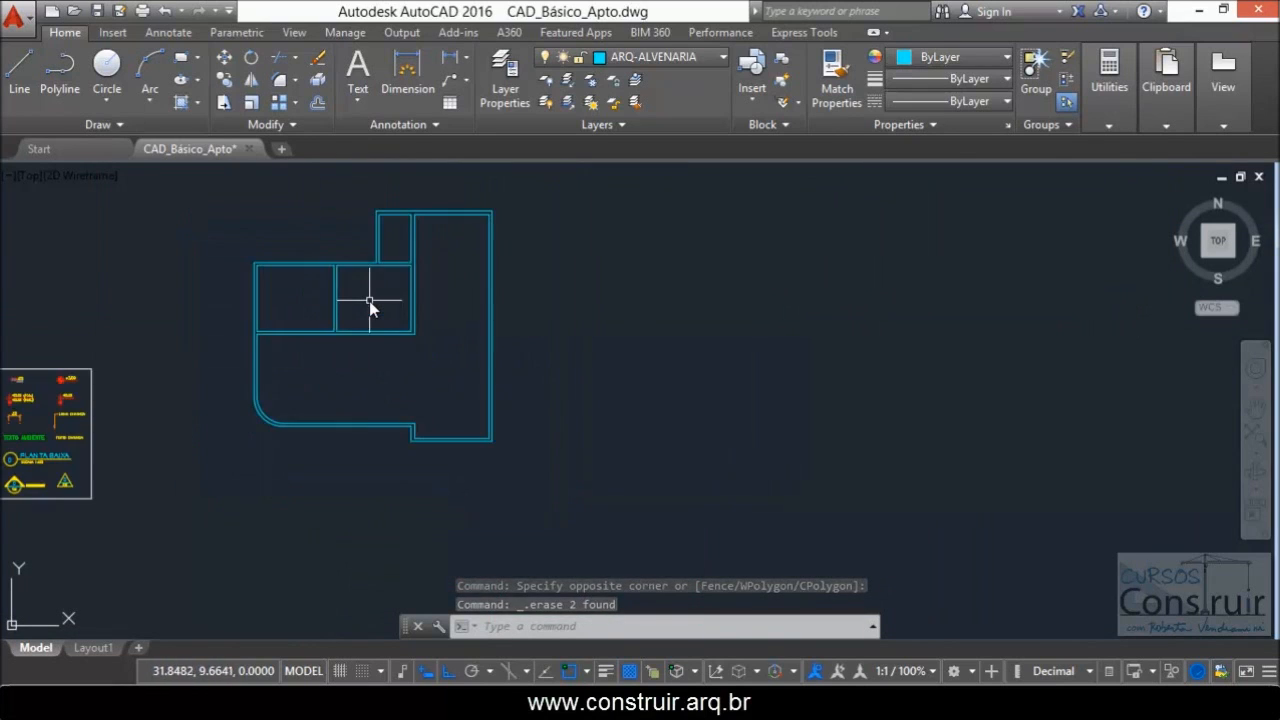
scroll(327, 249, "up", 2)
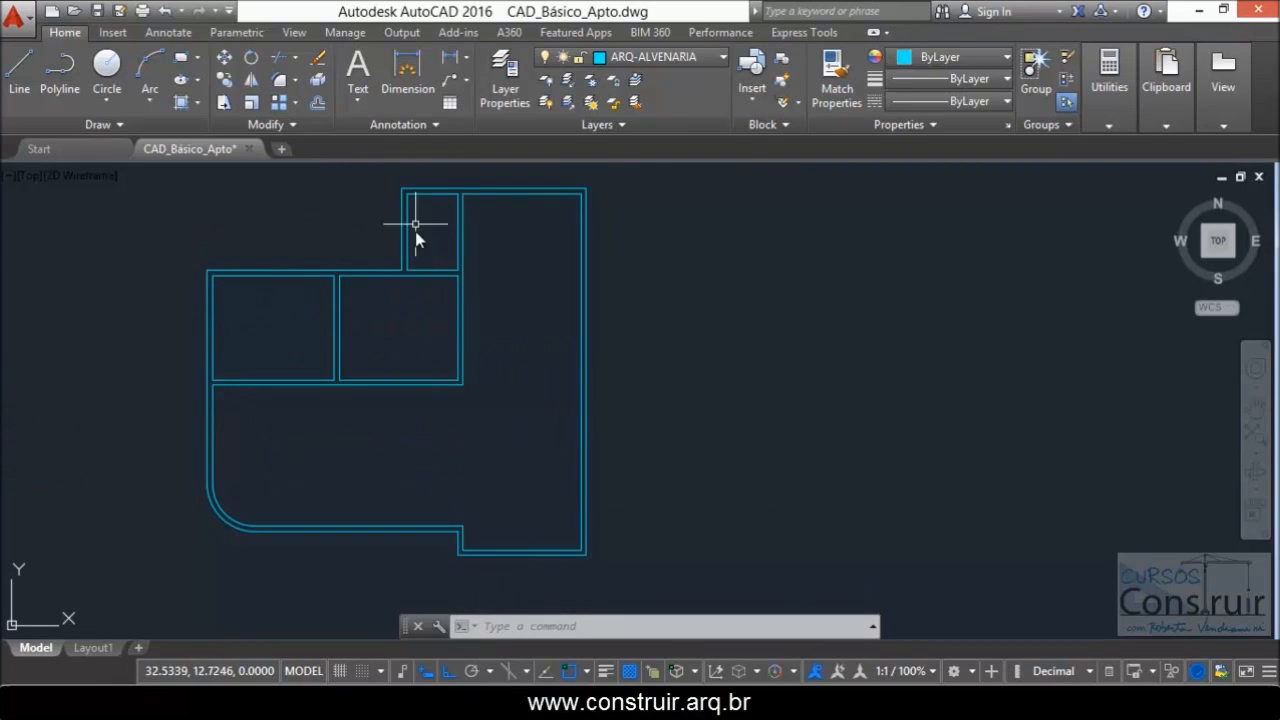
- Switch to the PDF plan in Acrobat Reader and check the dimensions of the suite, corridor and bathroom walls
key("alt+Tab")
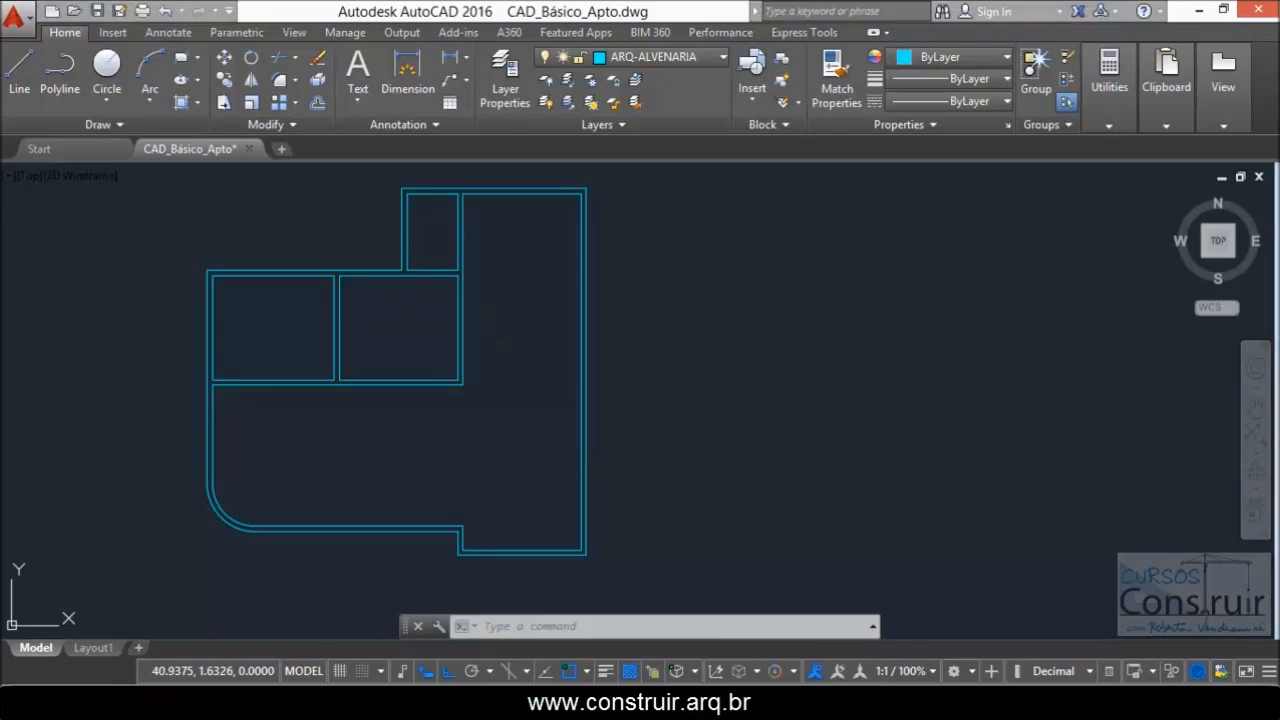
scroll(640, 500, "down", 4)
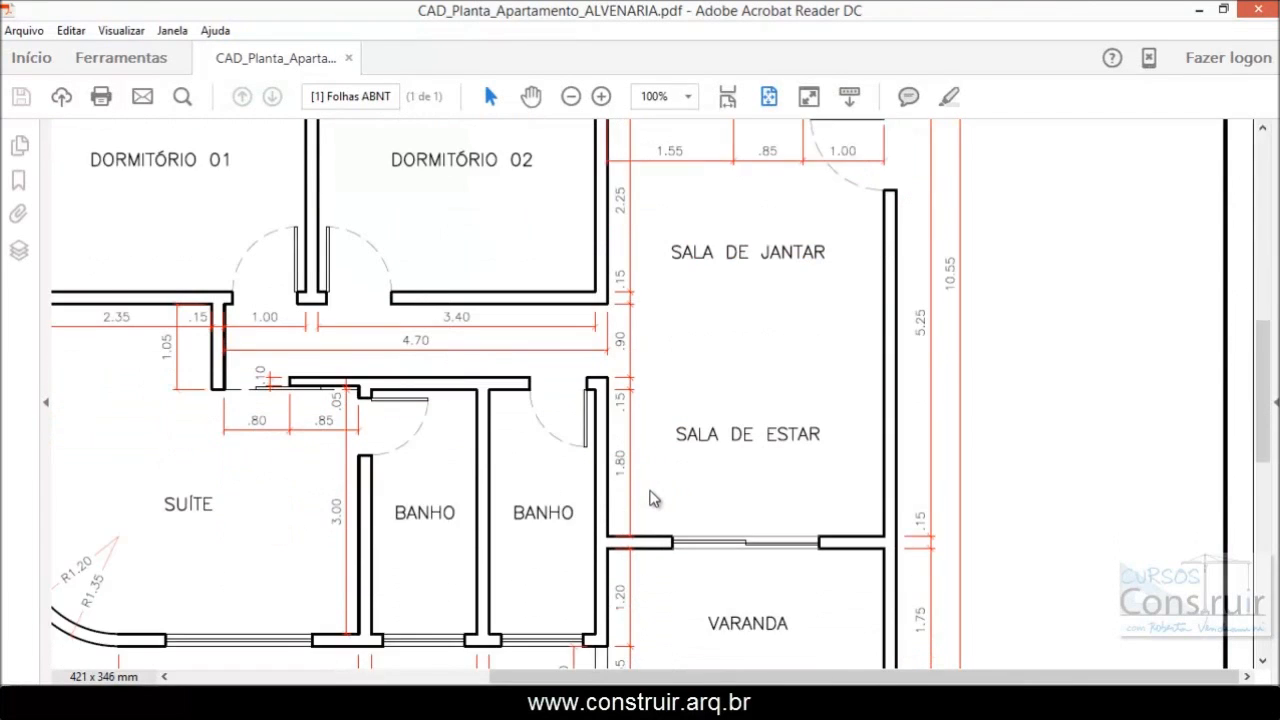
left_click_drag(955, 683, 813, 683)
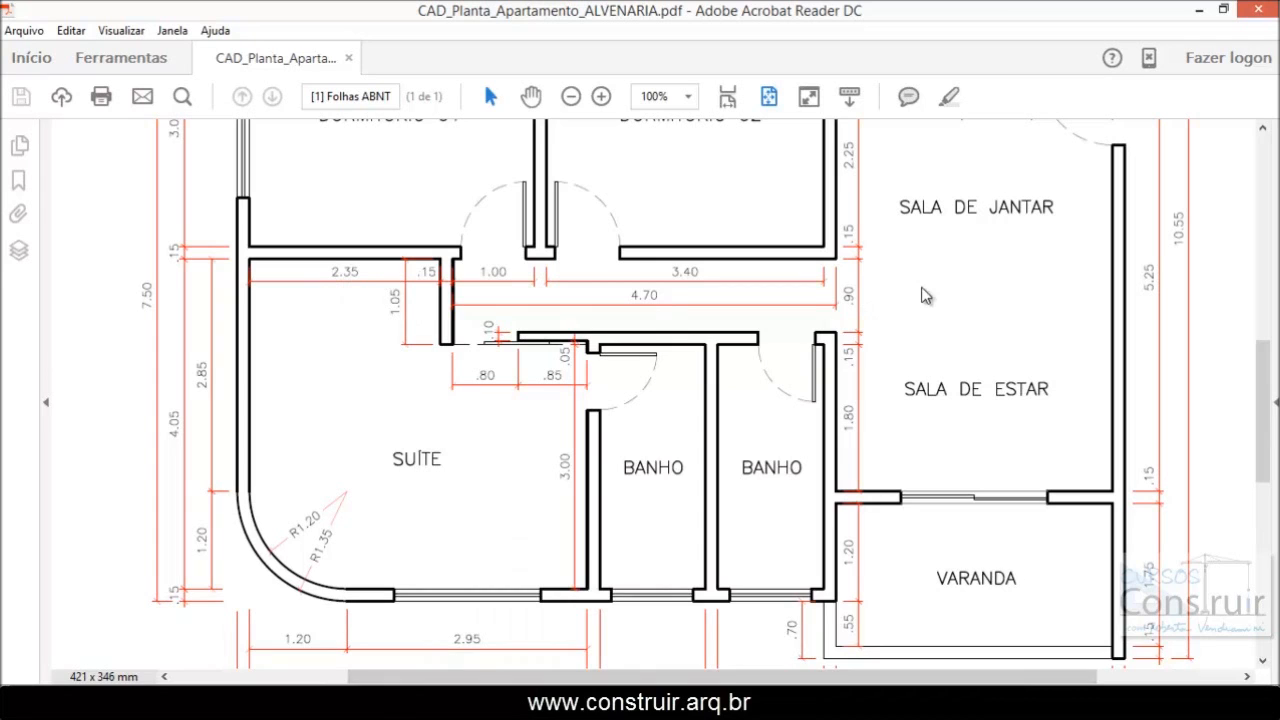
left_click(466, 700)
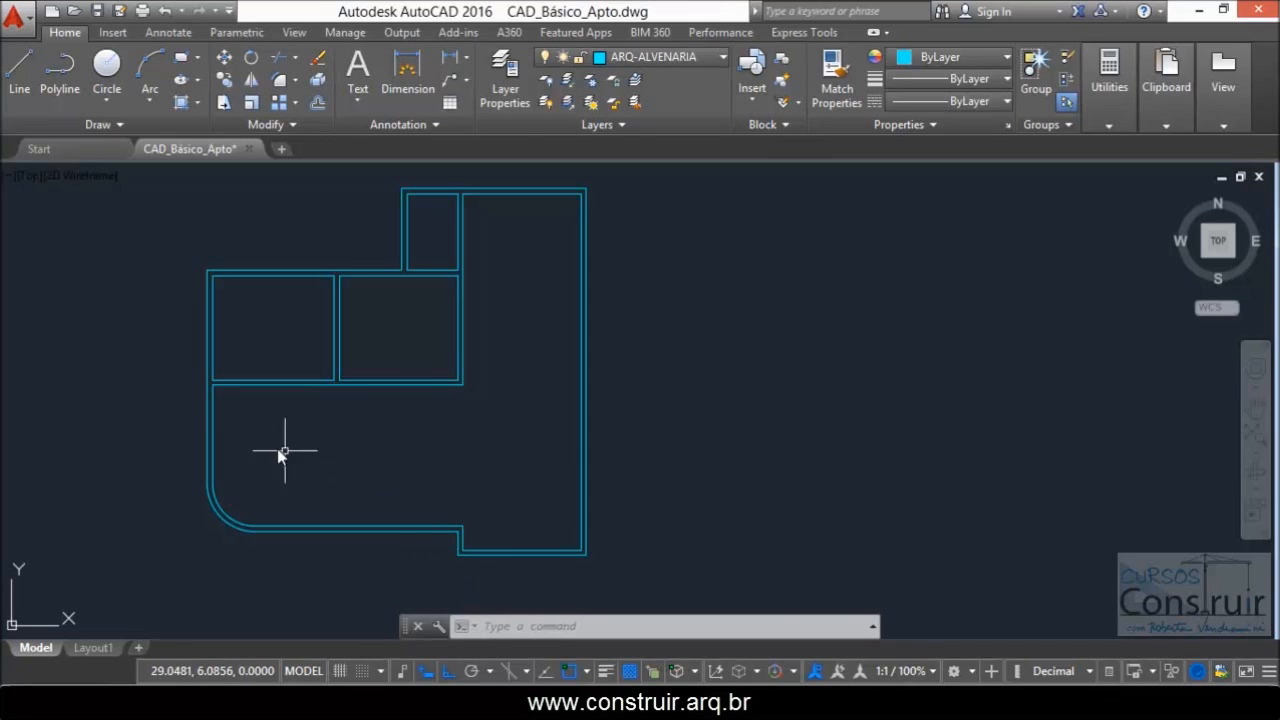
- Offset the inner face of the suite's left wall 2.35 toward the room's interior
scroll(245, 435, "up", 2)
type("o")
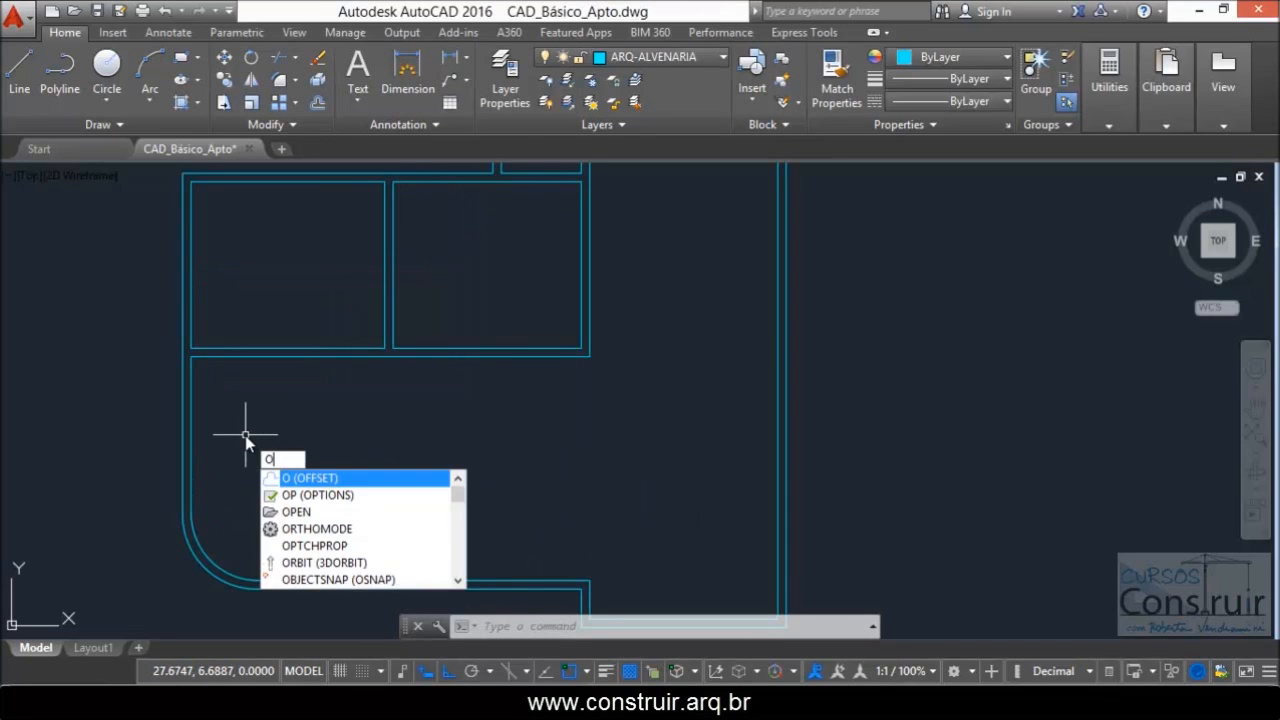
key("Return")
type("2")
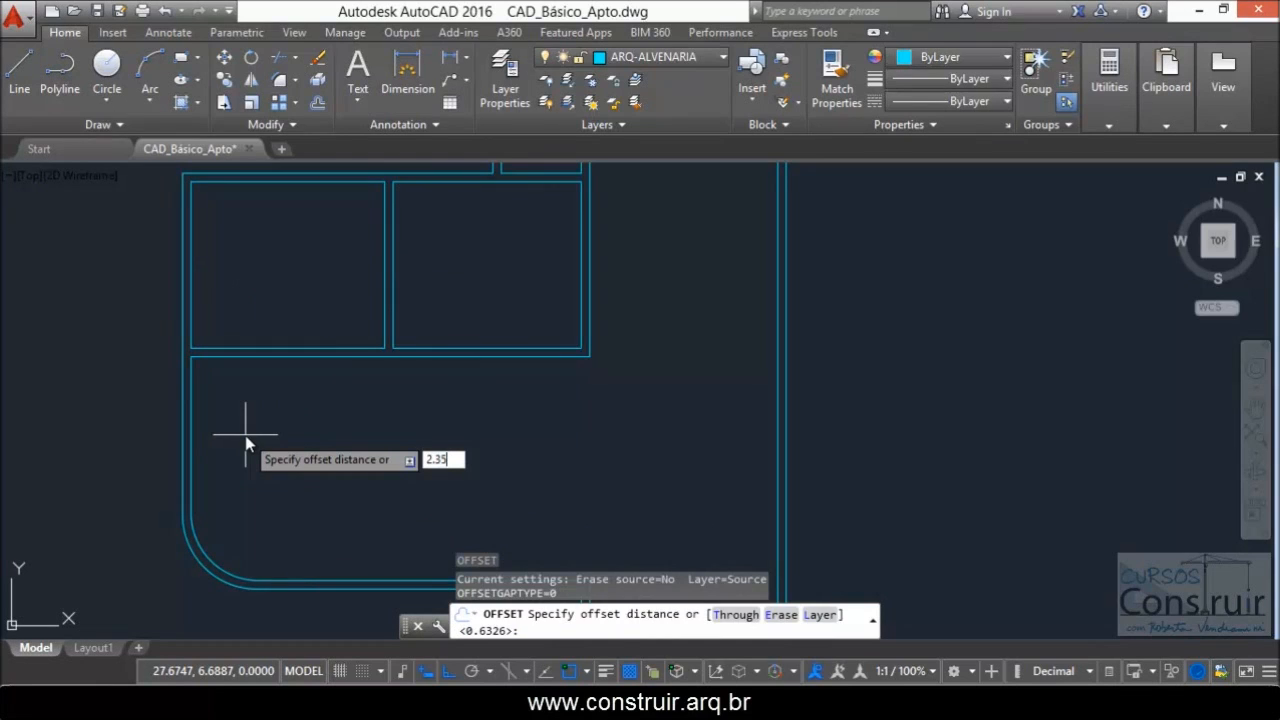
type(".35")
key("Return")
left_click(192, 425)
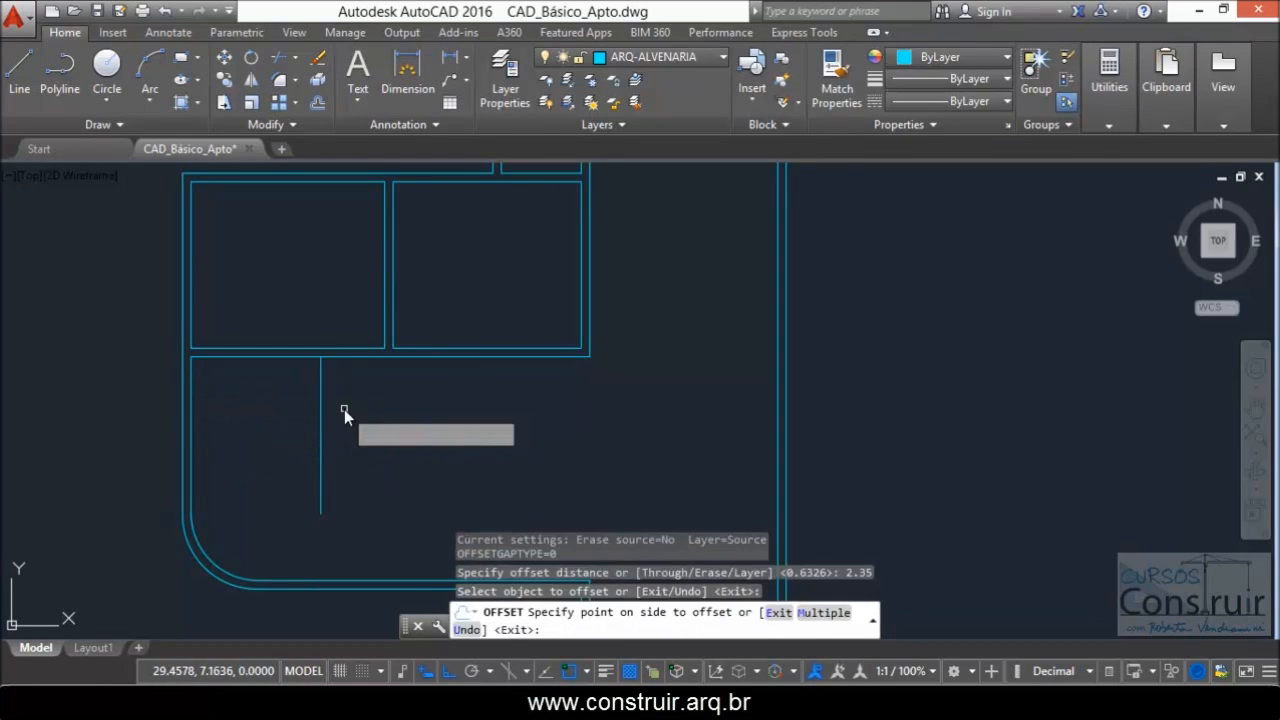
left_click(372, 416)
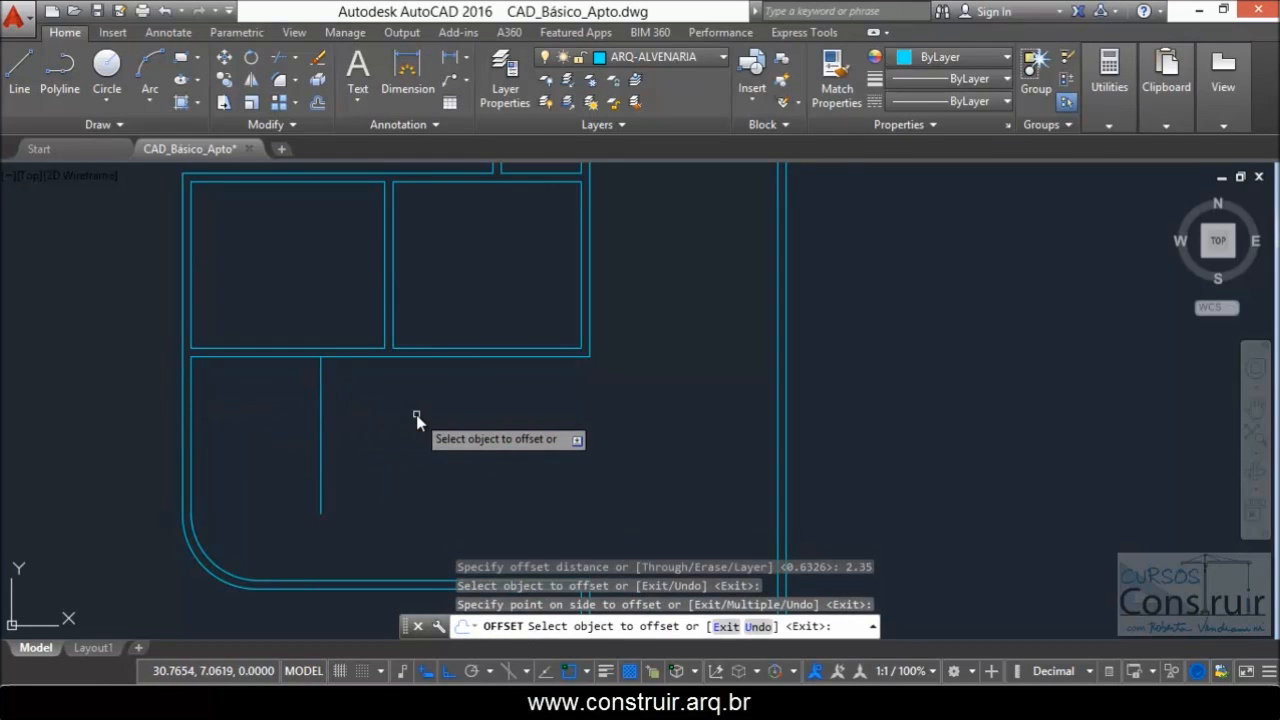
key("Return")
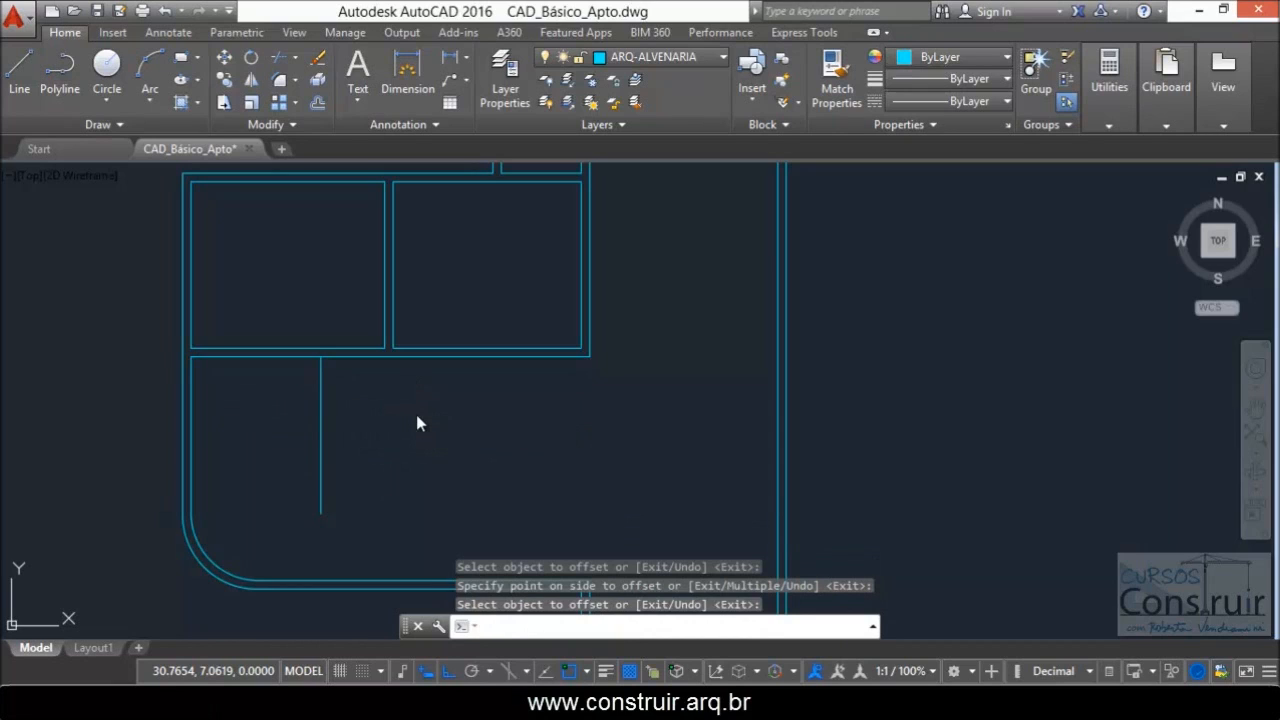
- Offset the lower face of the bedrooms' bottom wall 0.9 downward to mark the corridor width
key("Return")
type(".9")
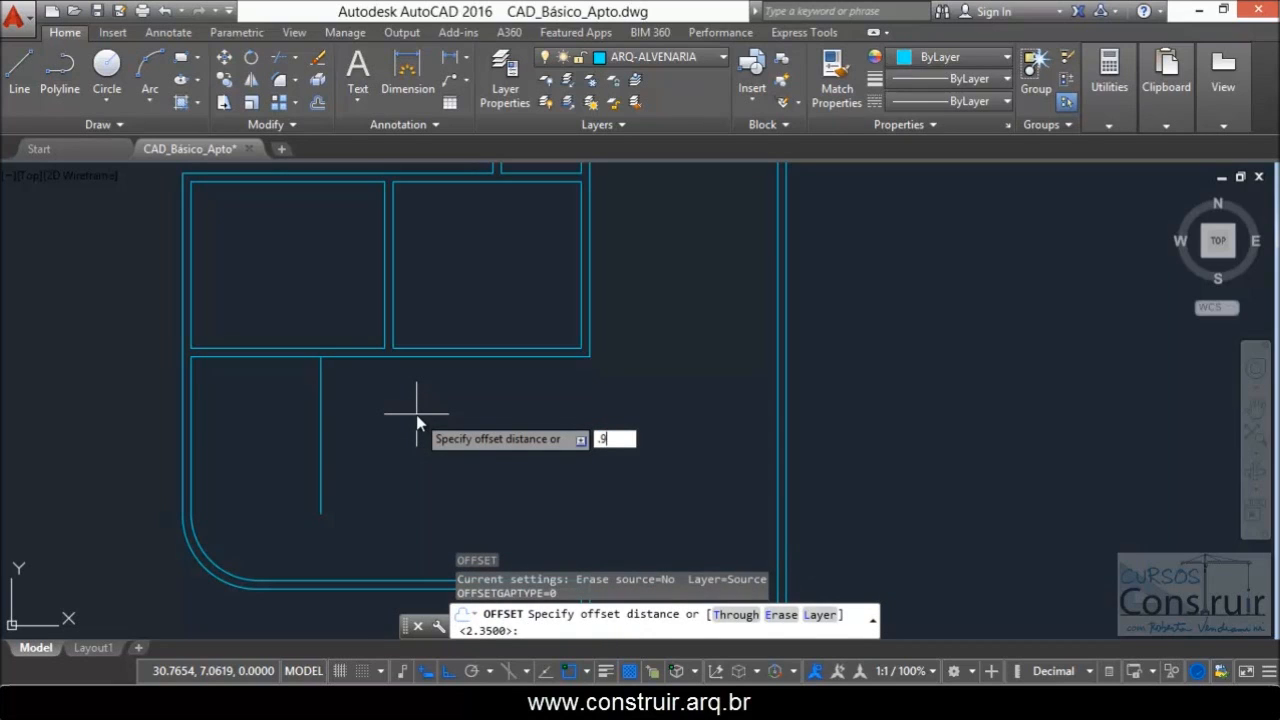
key("Return")
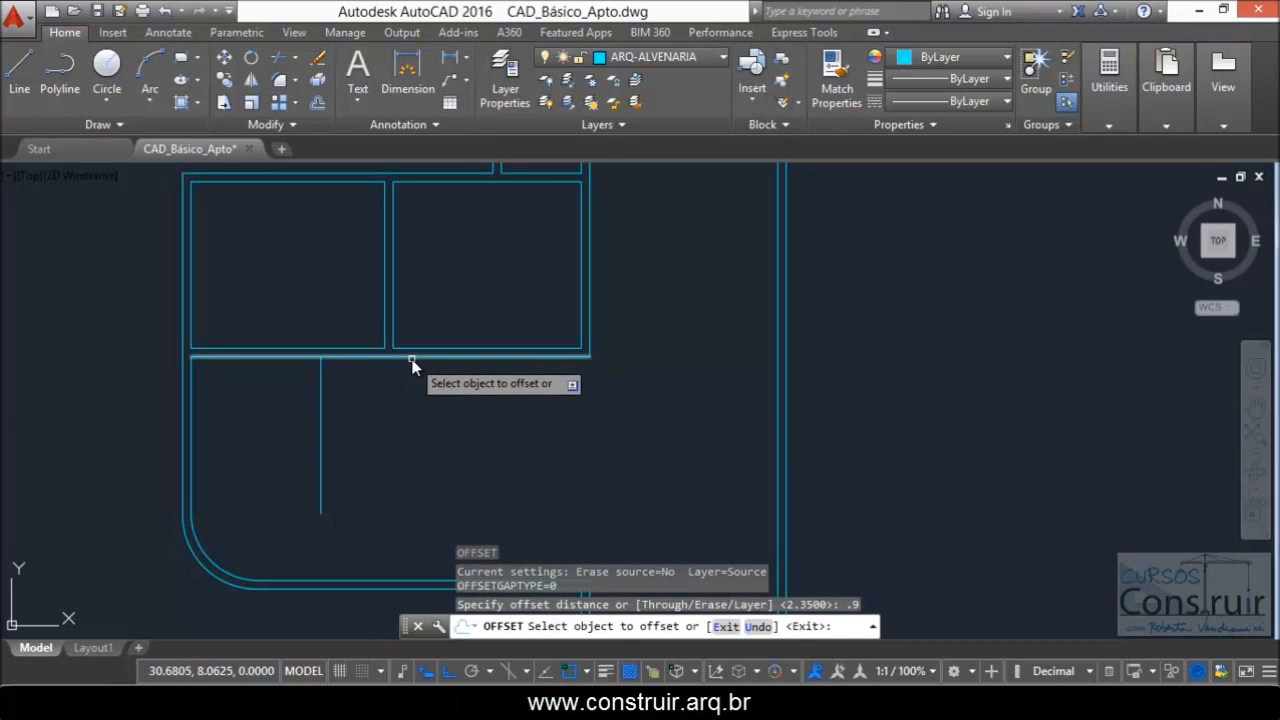
left_click(414, 358)
left_click(417, 441)
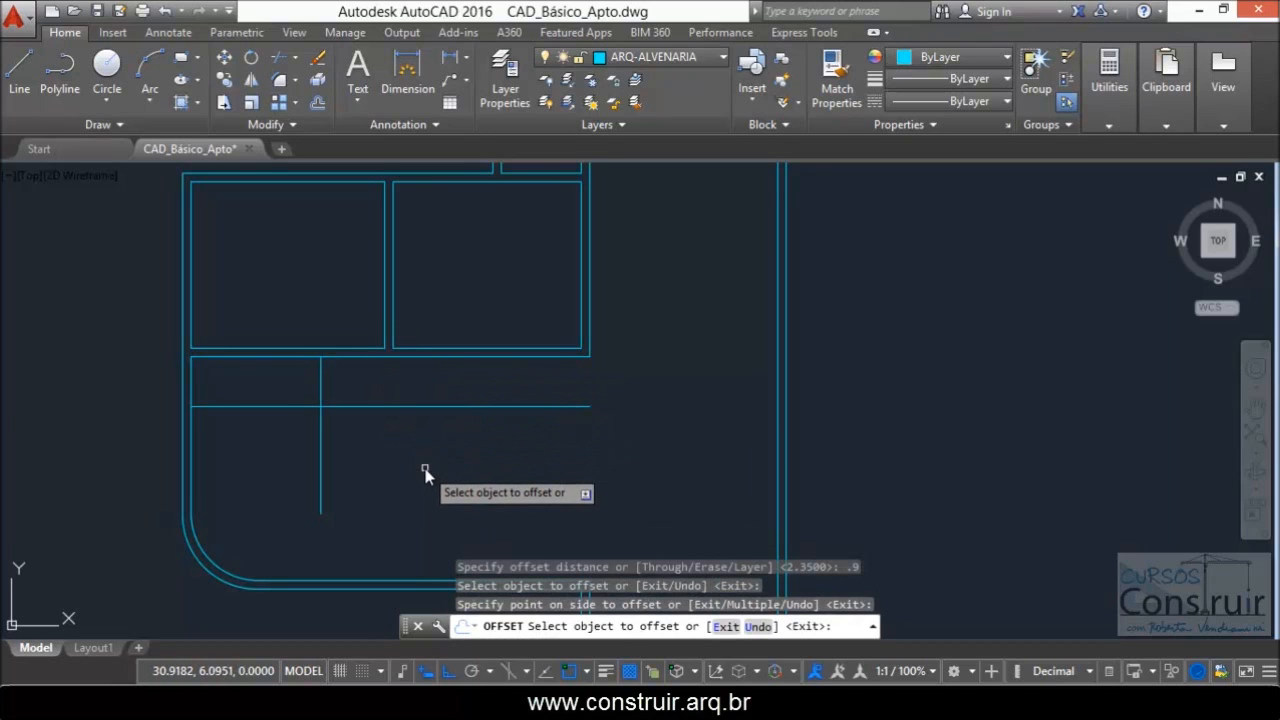
key("Return")
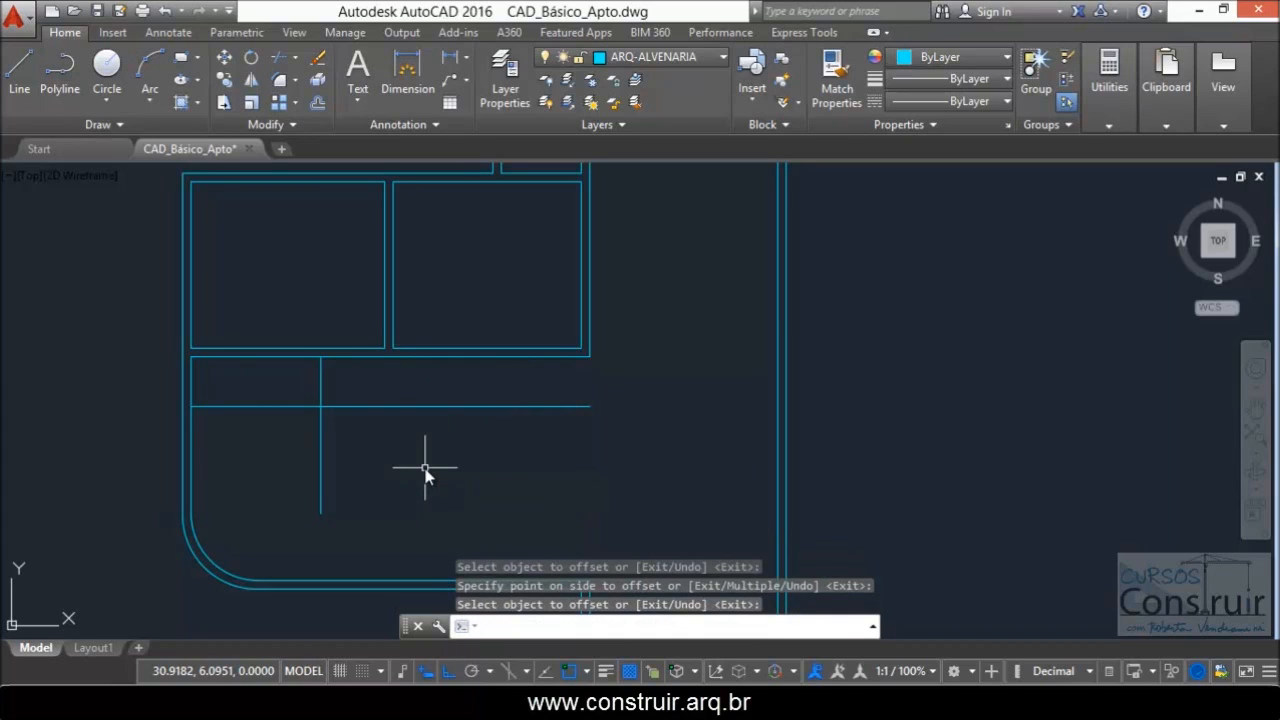
- Offset the suite's vertical wall line 0.15 toward the corridor and the corridor's lower line 0.15 downward to give both walls thickness
key("Return")
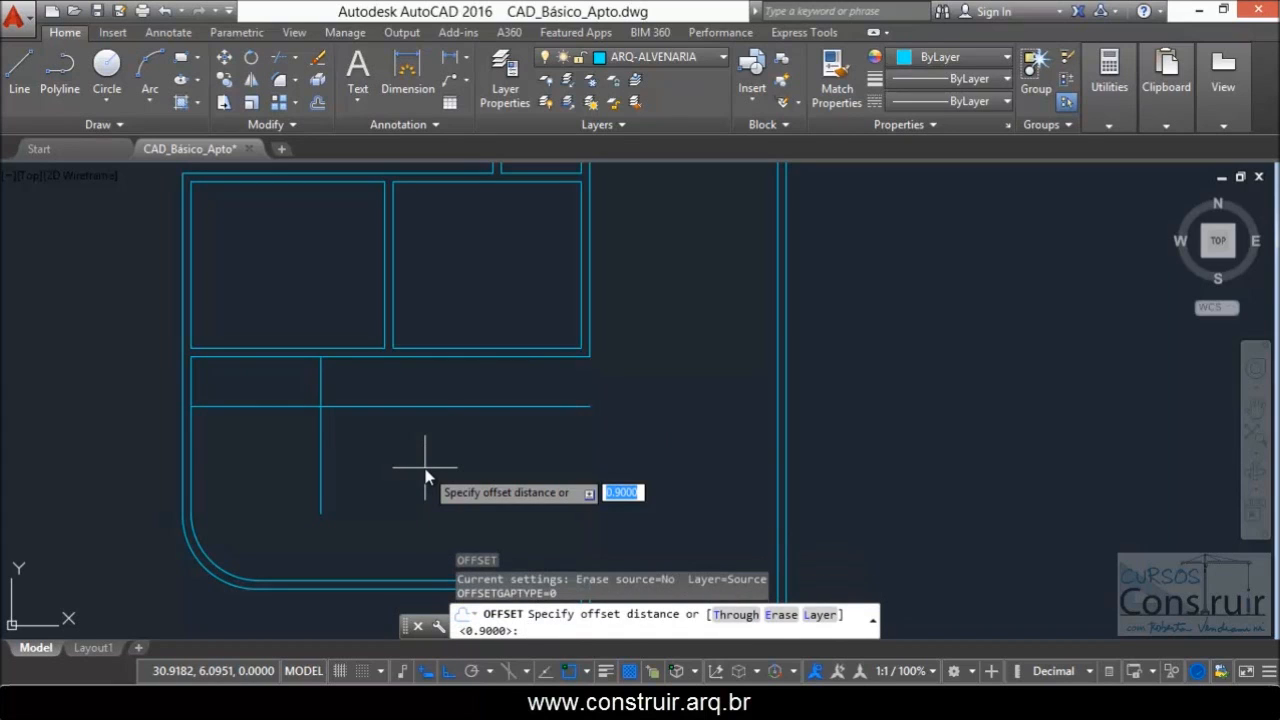
type(".15")
key("Return")
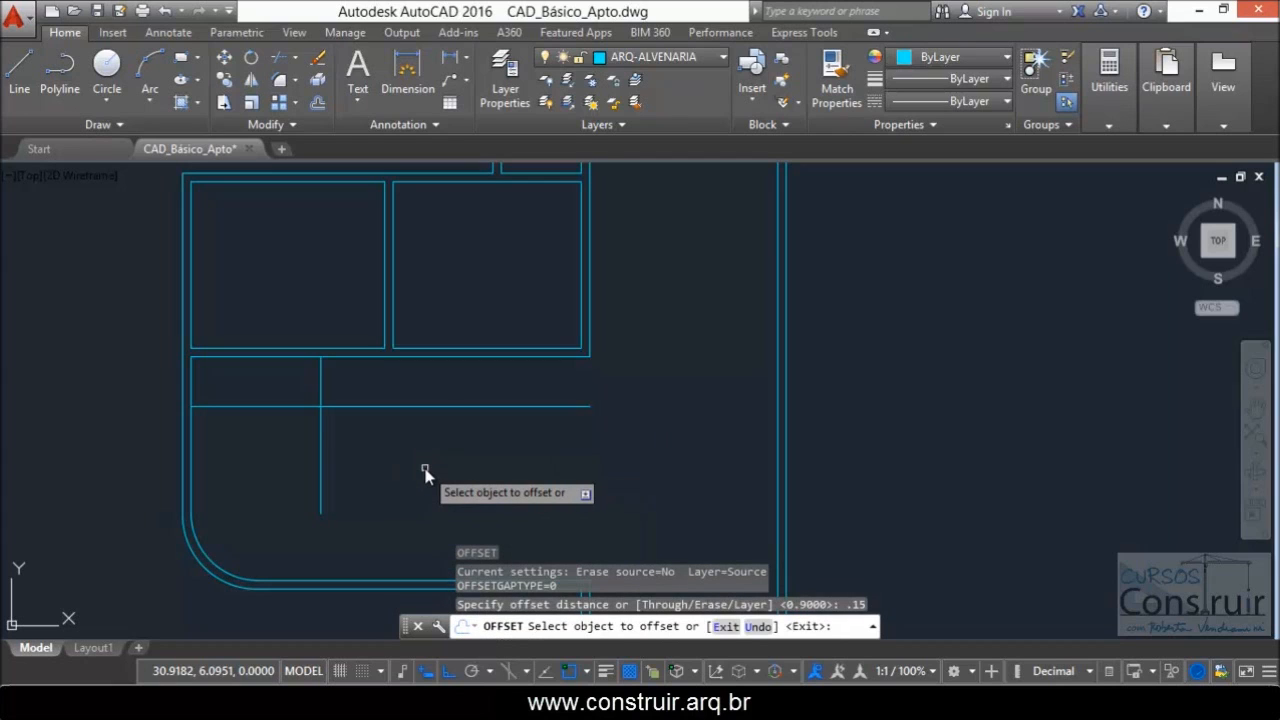
left_click(320, 438)
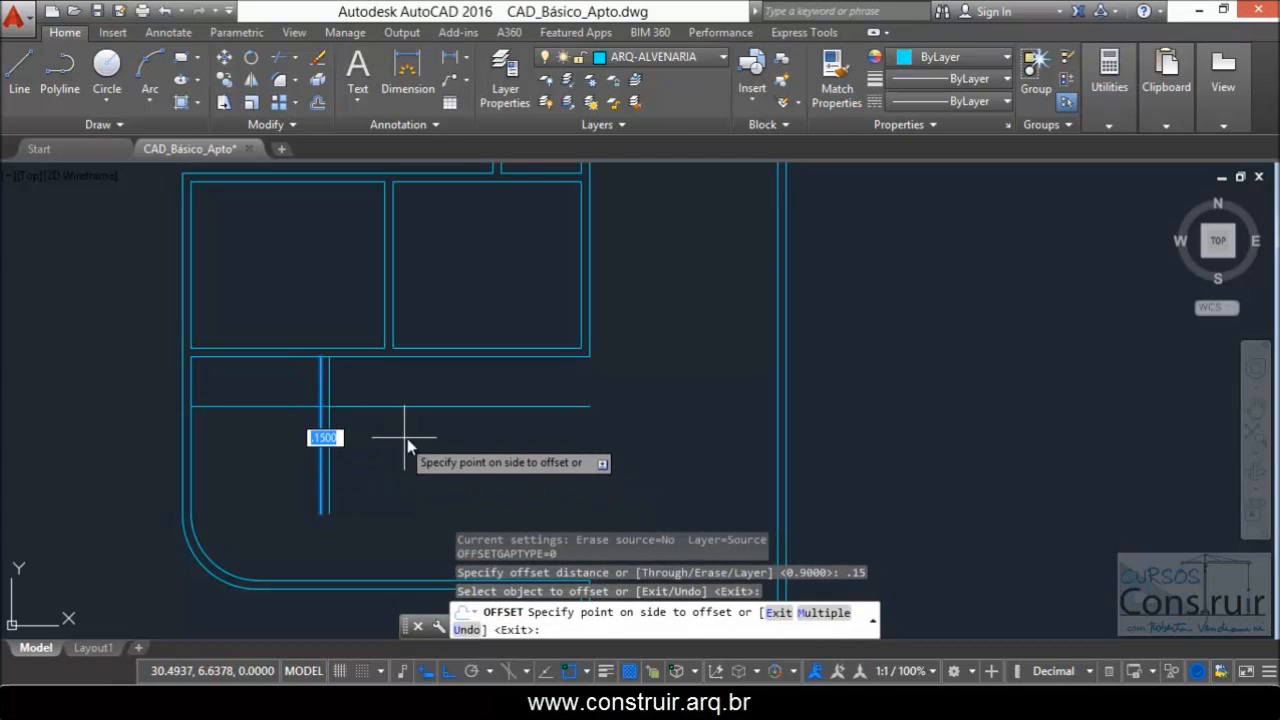
left_click(425, 447)
left_click(469, 407)
left_click(457, 472)
key("Escape")
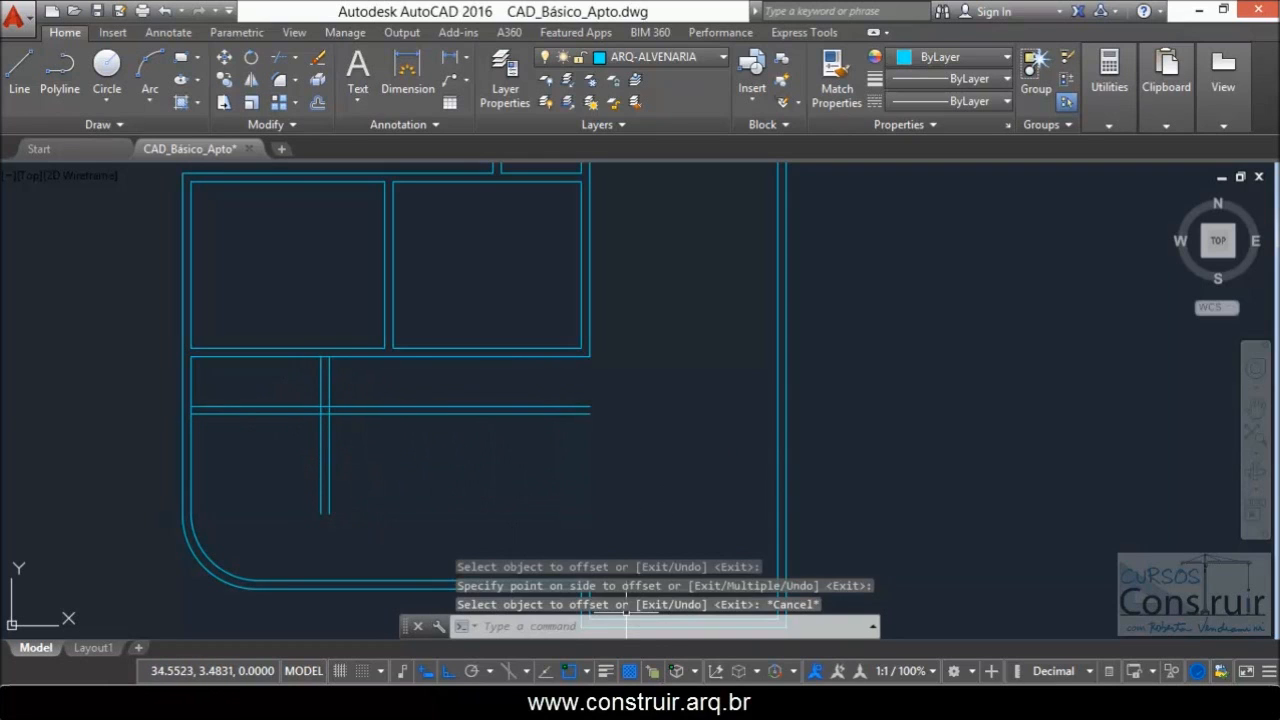
- Switch to the PDF plan in Acrobat Reader and examine the suite's sliding-door entrance at 150% zoom
key("alt+Tab")
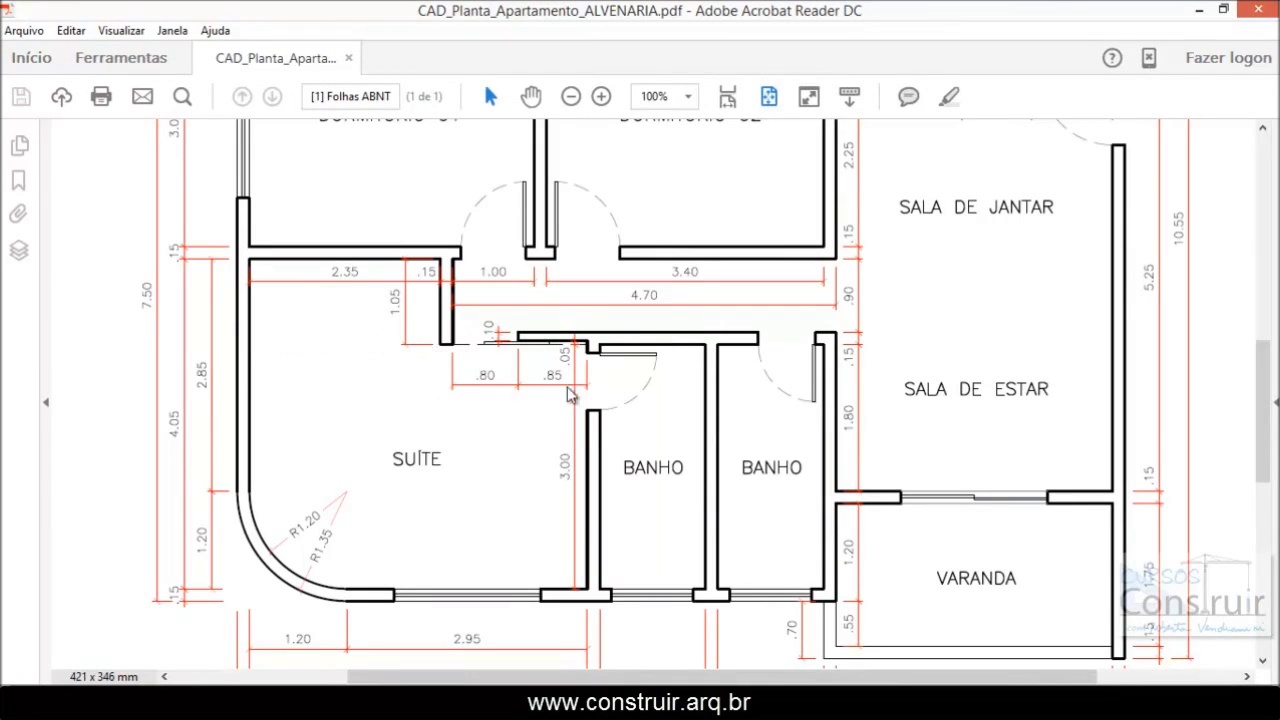
scroll(620, 364, "up", 1)
scroll(545, 366, "down", 1)
left_click(688, 97)
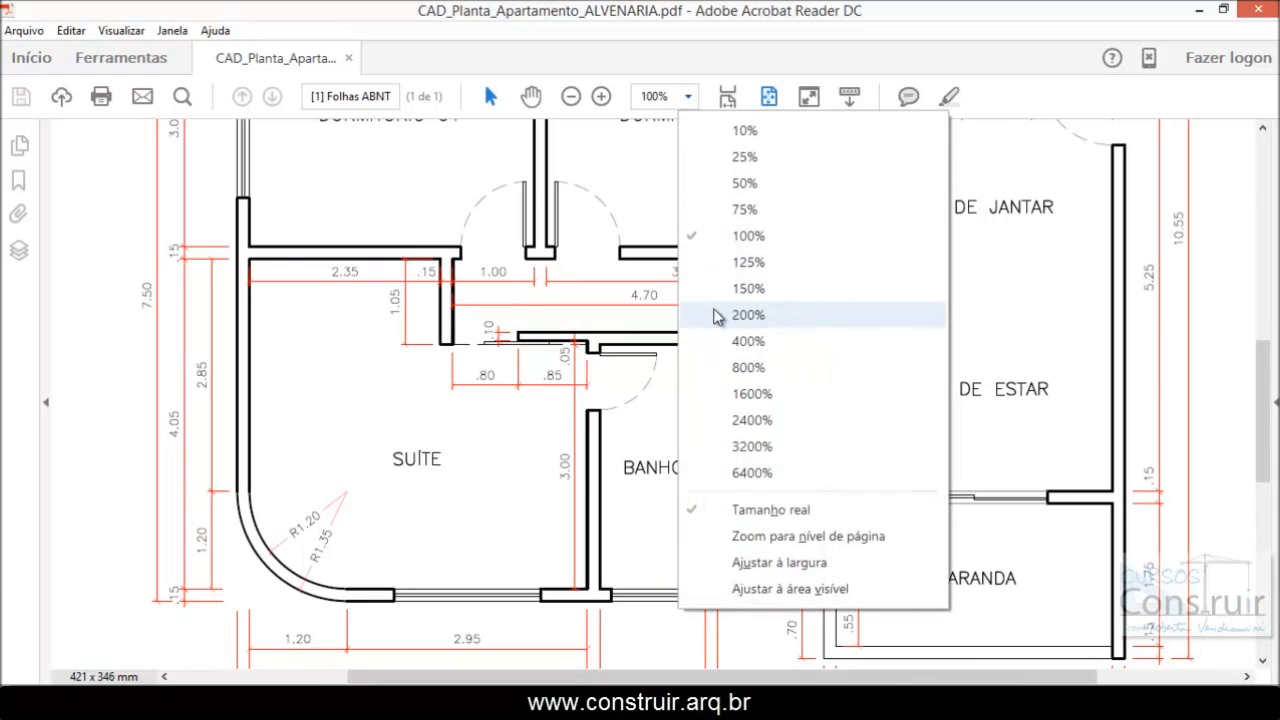
left_click(751, 289)
left_click_drag(510, 673, 673, 673)
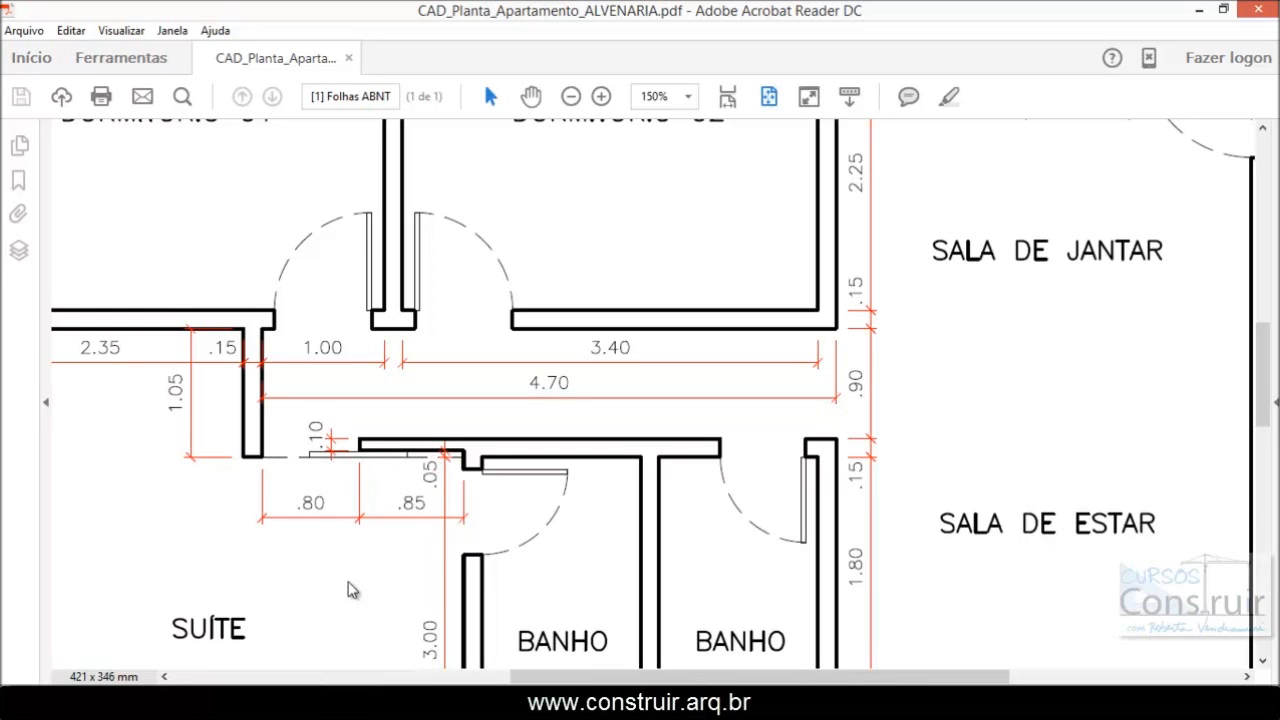
- Switch to the SketchUp model, show the scene without the slab, and examine the suite's sliding door beside the bathroom door
key("alt+Tab")
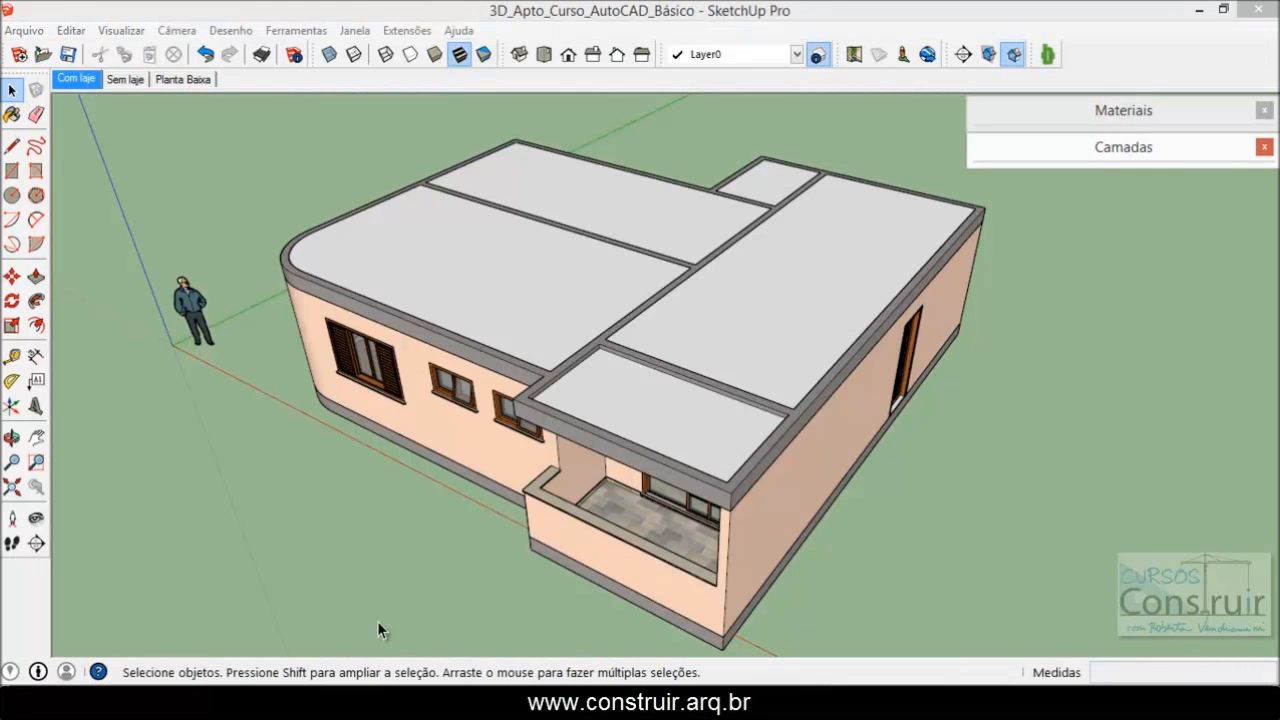
left_click(124, 80)
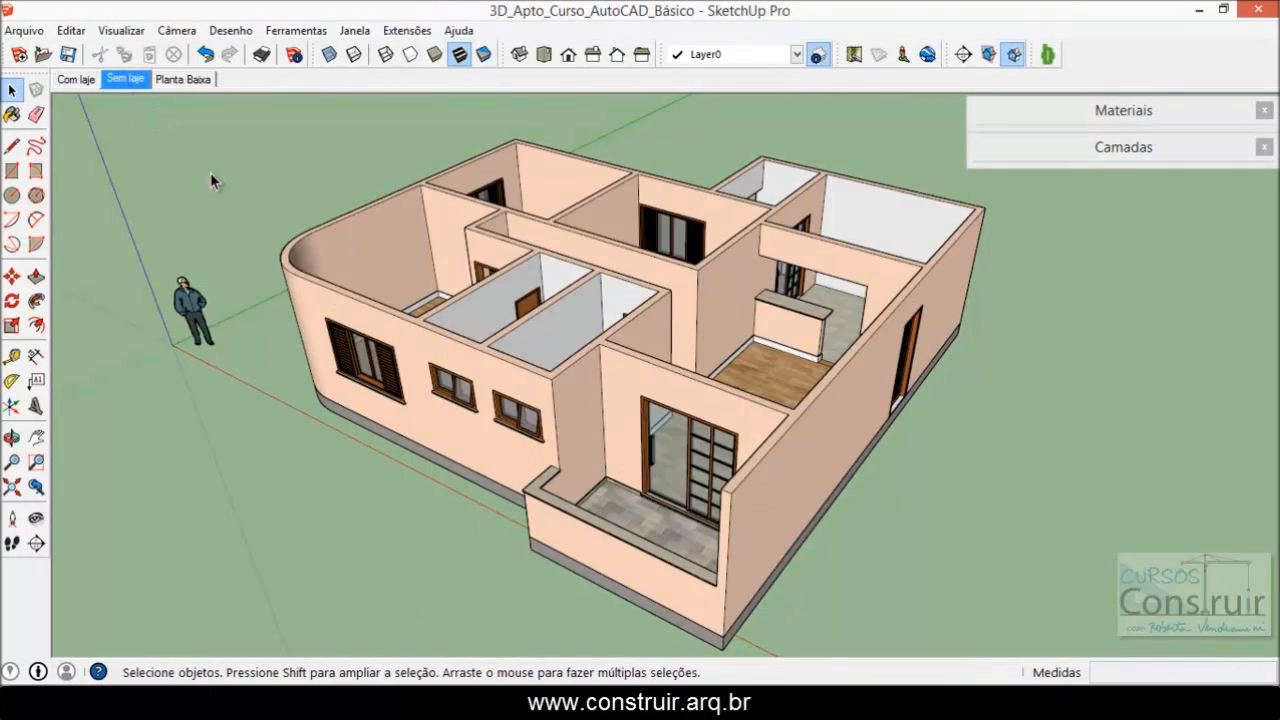
middle_click_drag(447, 326, 797, 462)
scroll(549, 452, "up", 10)
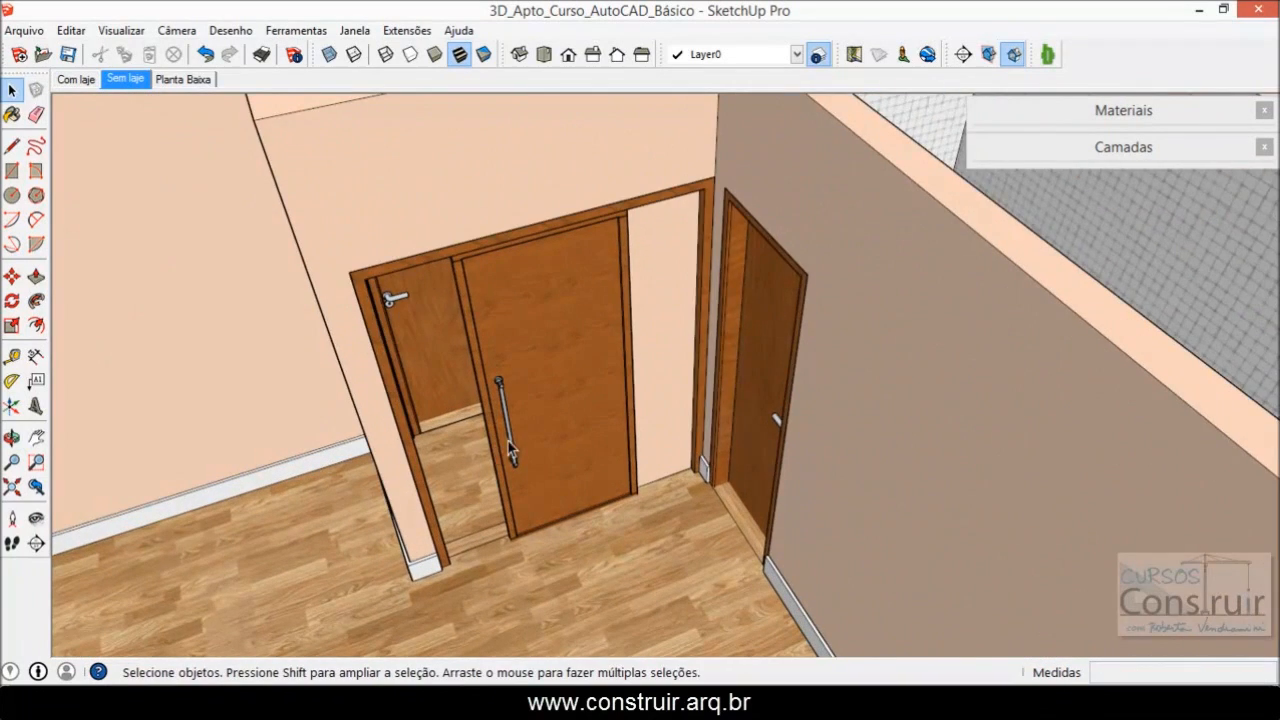
middle_click_drag(508, 441, 669, 295)
scroll(669, 295, "up", 5)
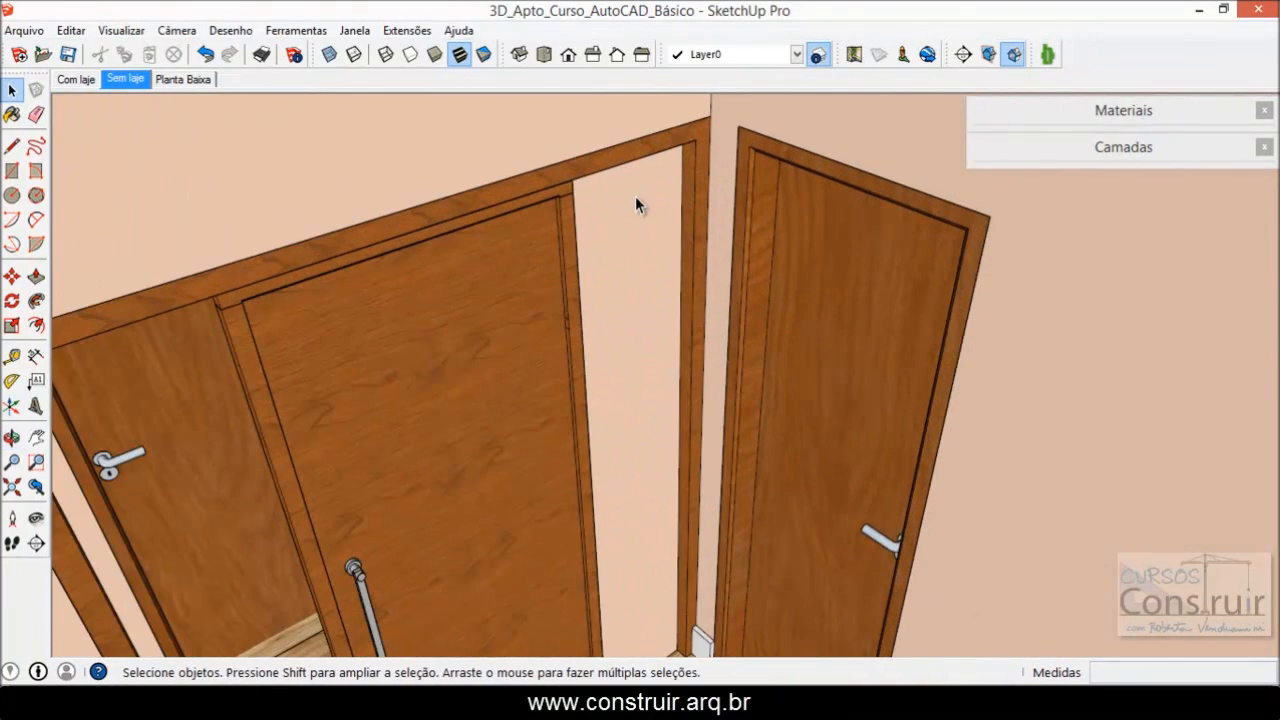
scroll(691, 264, "down", 3)
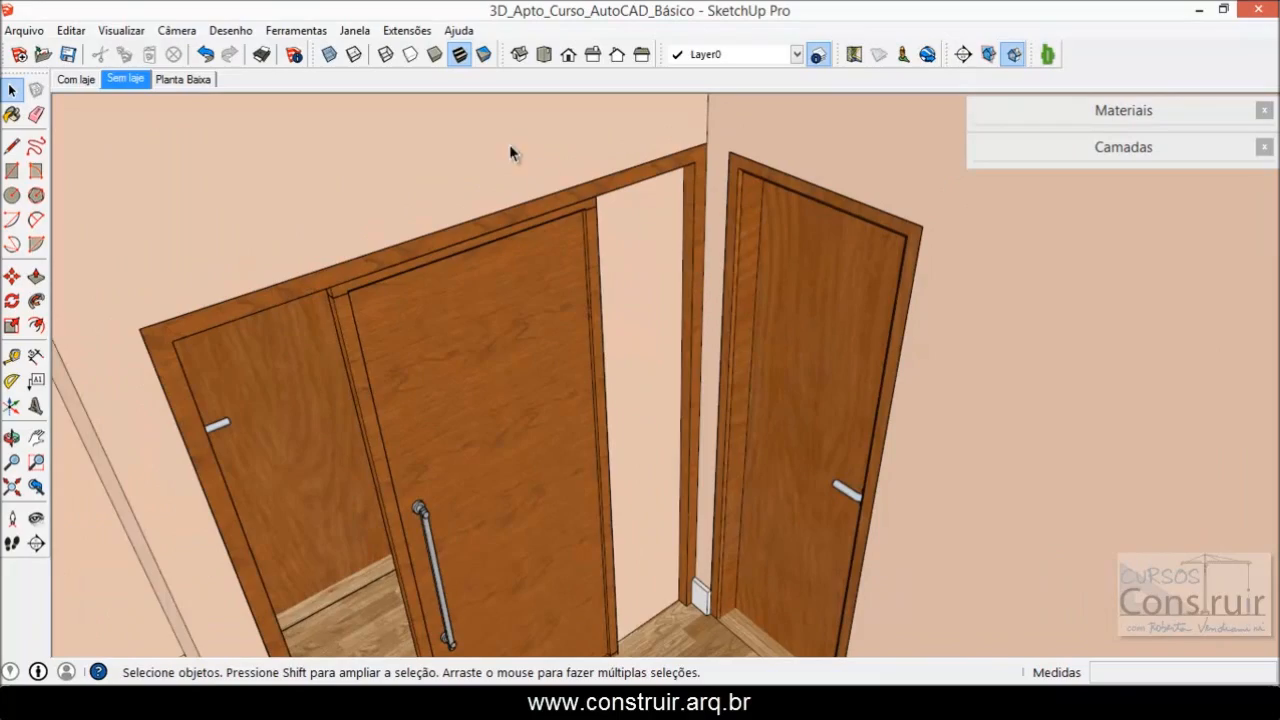
scroll(512, 291, "down", 5)
middle_click_drag(512, 291, 405, 334)
scroll(455, 377, "up", 3)
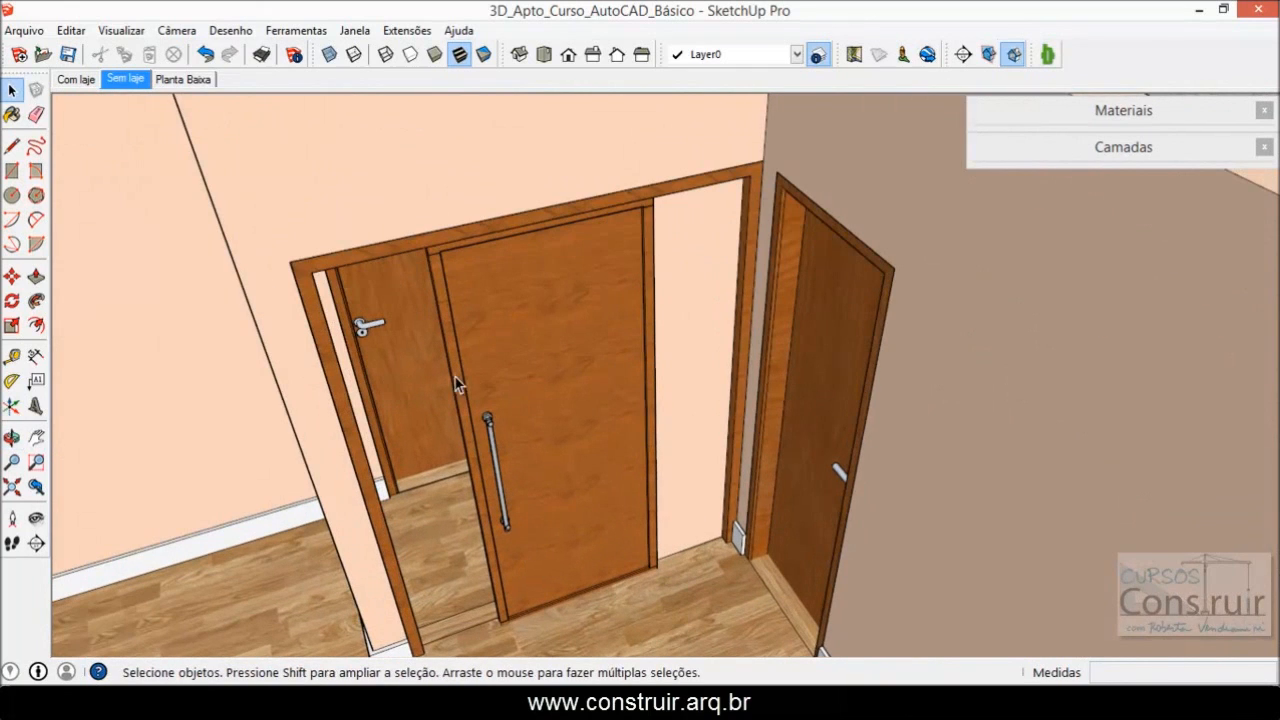
- Hide the suite's sliding door leaf and its frame to expose the wall recess behind them
left_click(530, 302)
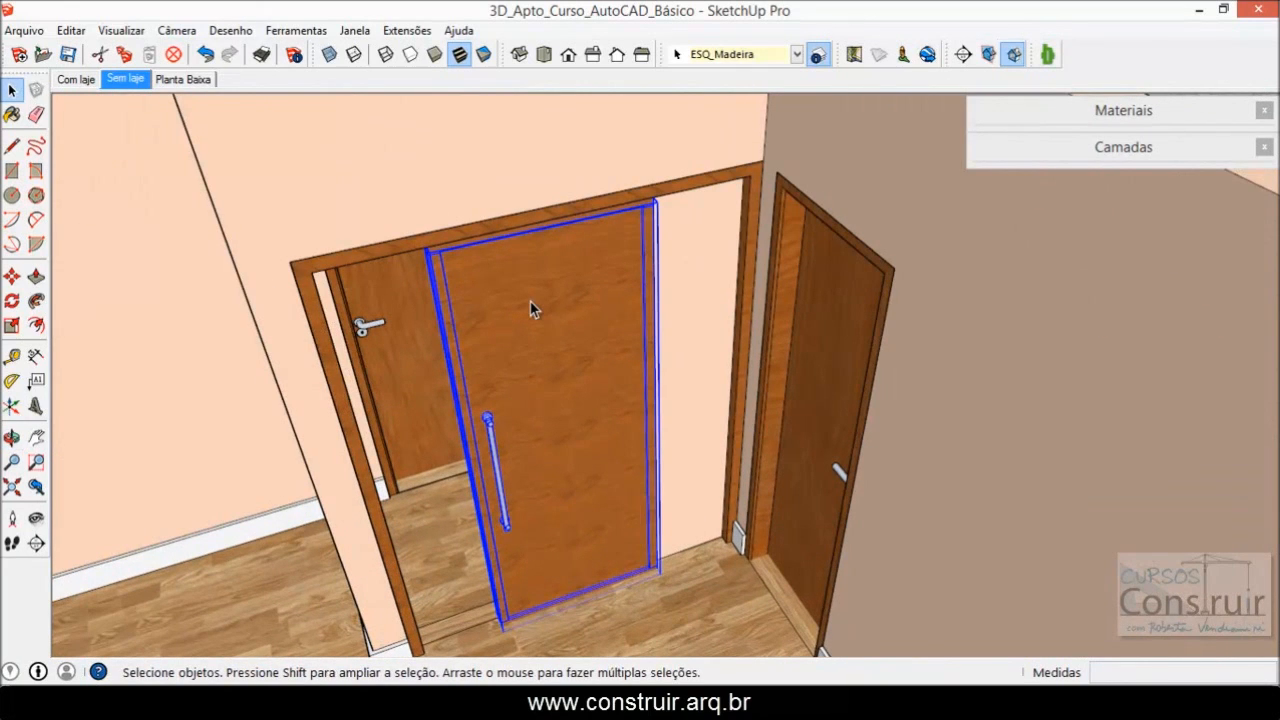
right_click(530, 308)
left_click(578, 355)
middle_click_drag(563, 397, 534, 257)
left_click(540, 260)
right_click(530, 253)
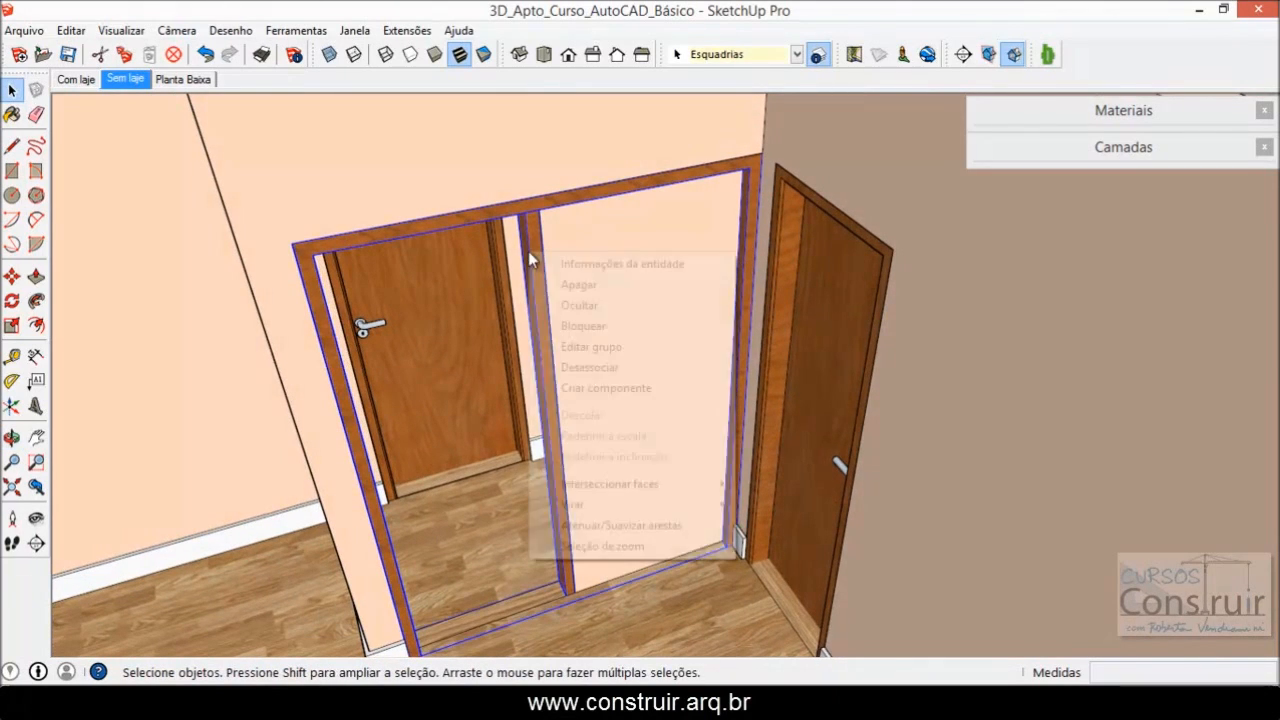
left_click(560, 298)
middle_click_drag(562, 320, 652, 245)
scroll(637, 350, "down", 3)
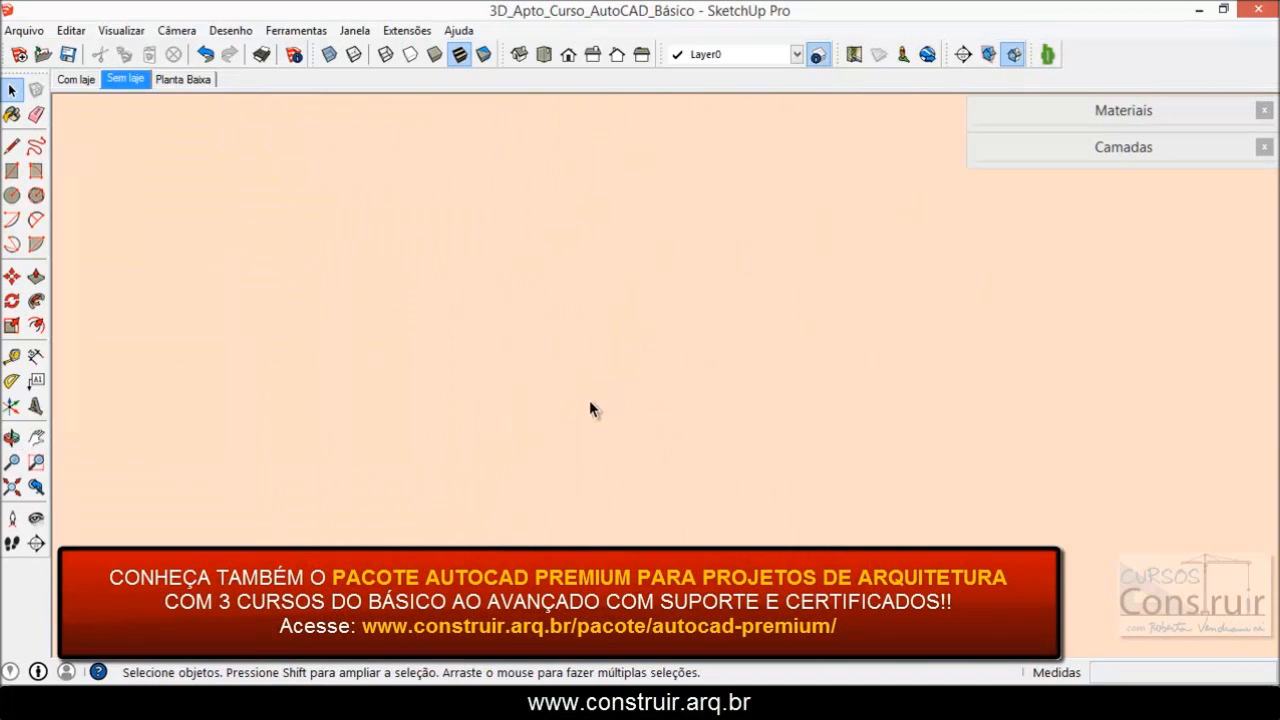
- Fit the whole model in view and examine the exposed wall recess at the suite's entrance up close
left_click(12, 487)
middle_click_drag(728, 390, 741, 570)
scroll(700, 165, "up", 8)
middle_click_drag(675, 202, 625, 110)
scroll(679, 160, "up", 3)
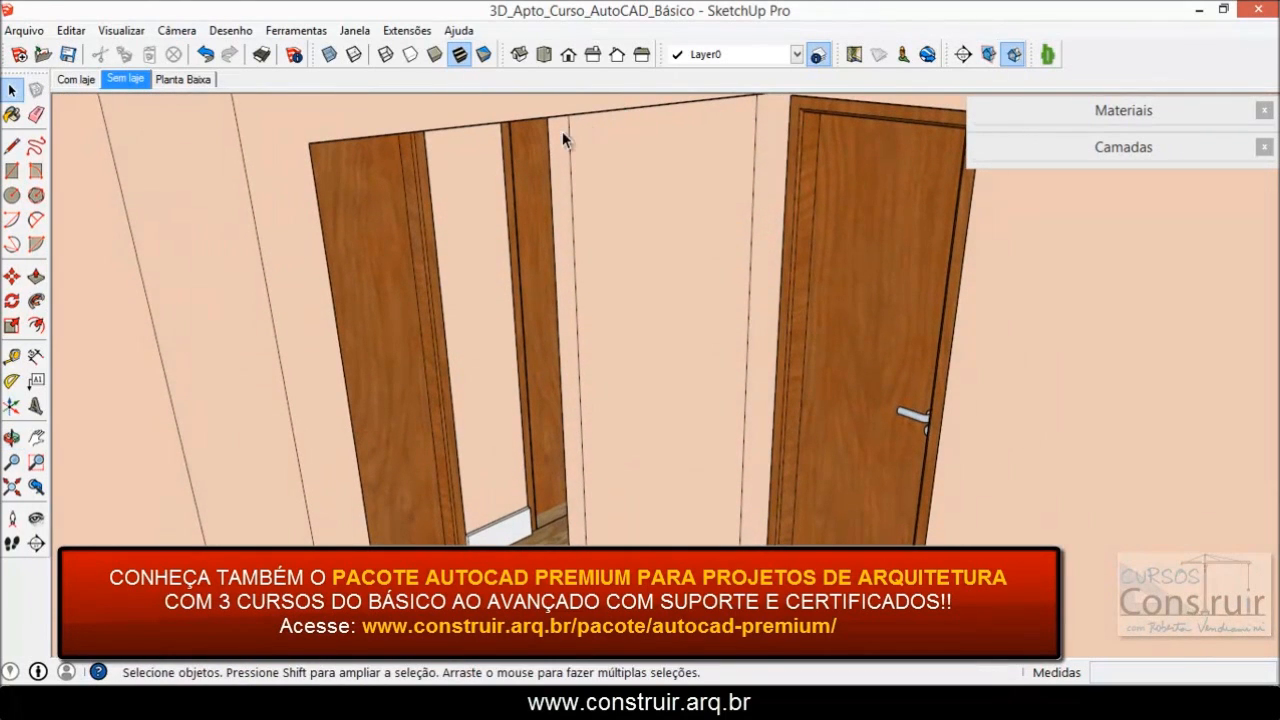
scroll(566, 262, "up", 5)
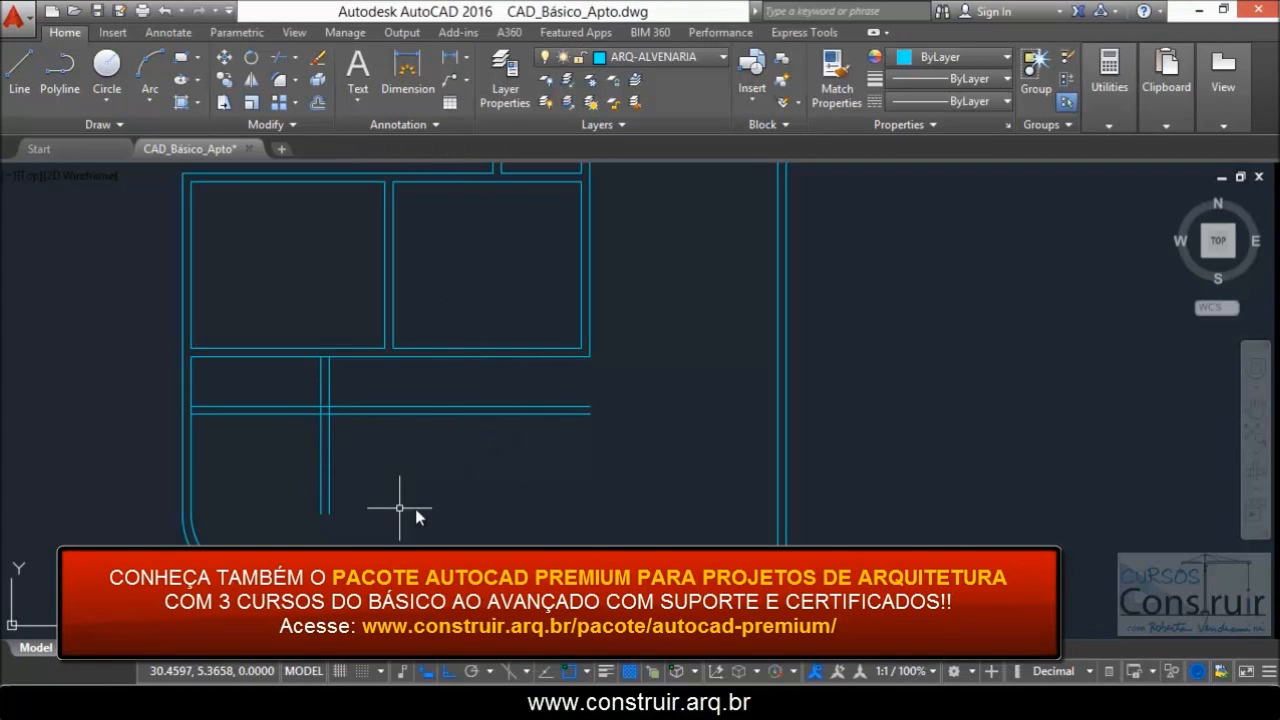
- Switch back to AutoCAD and fillet the corridor-side faces of the suite's vertical wall and the horizontal wall with radius 0
scroll(331, 432, "up", 3)
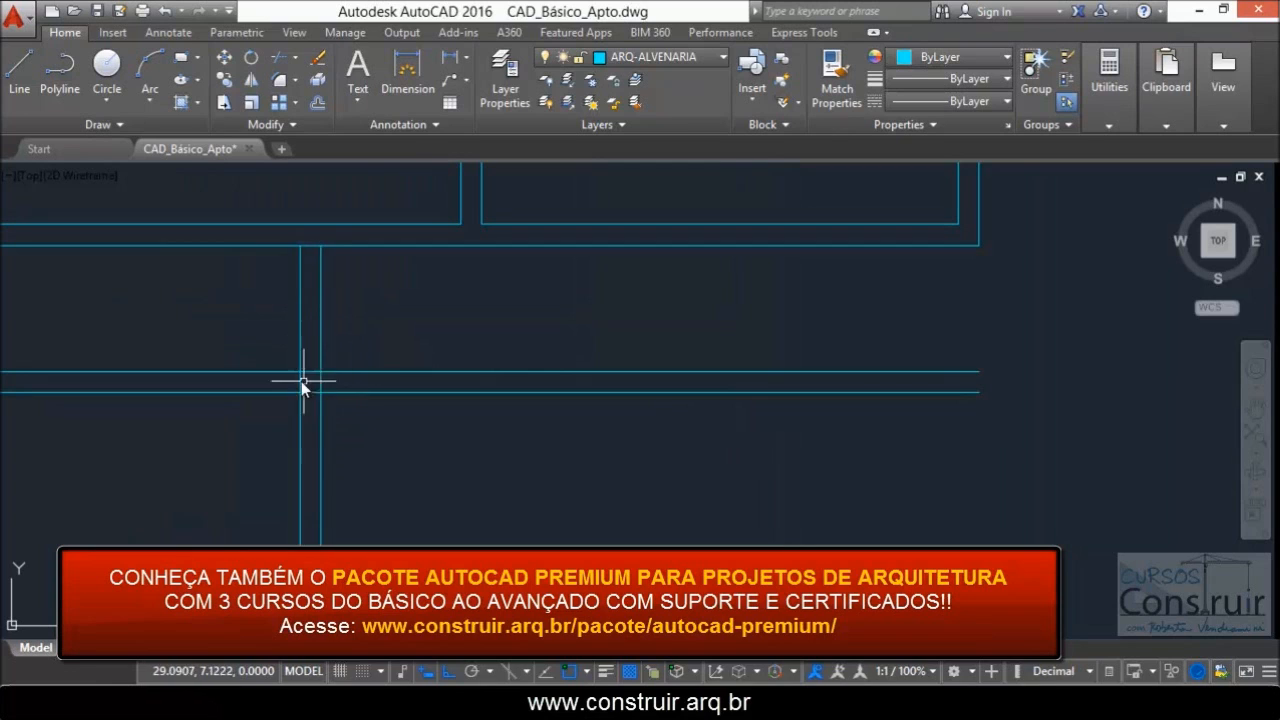
scroll(332, 383, "down", 3)
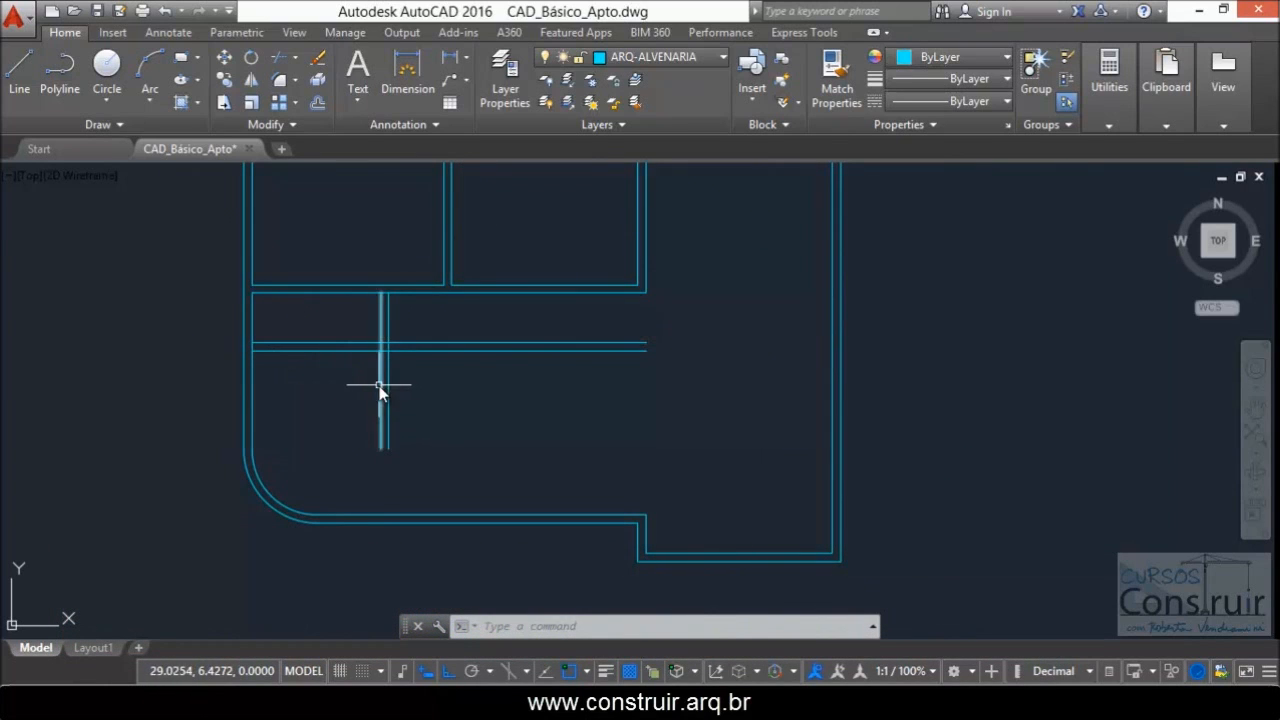
scroll(402, 349, "up", 2)
scroll(425, 432, "up", 2)
scroll(425, 432, "down", 2)
type("f")
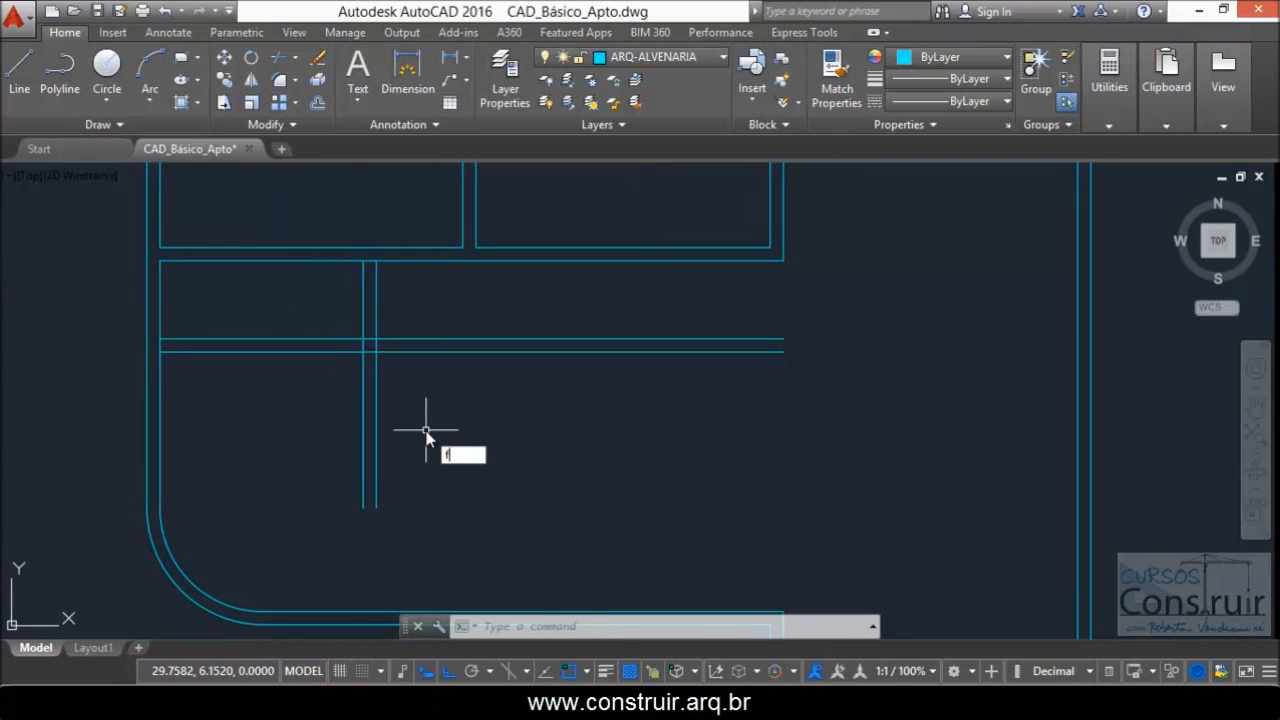
key("Return")
scroll(424, 374, "up", 2)
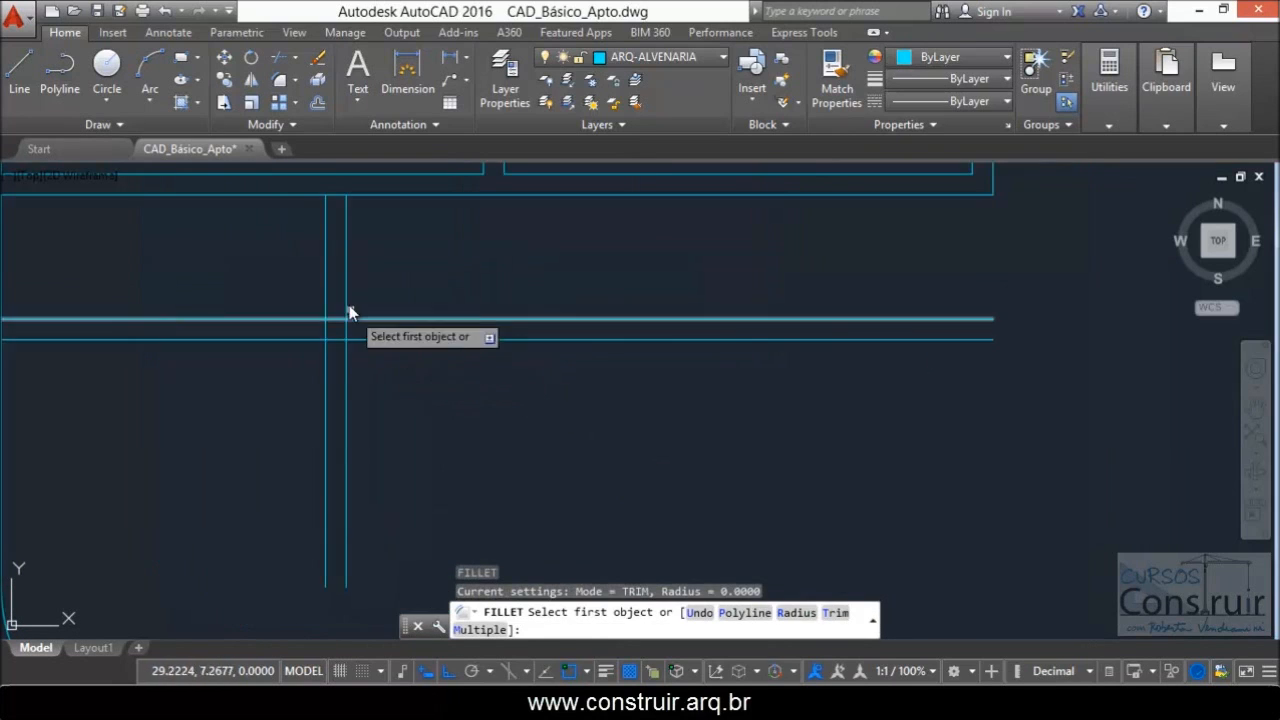
left_click(370, 320)
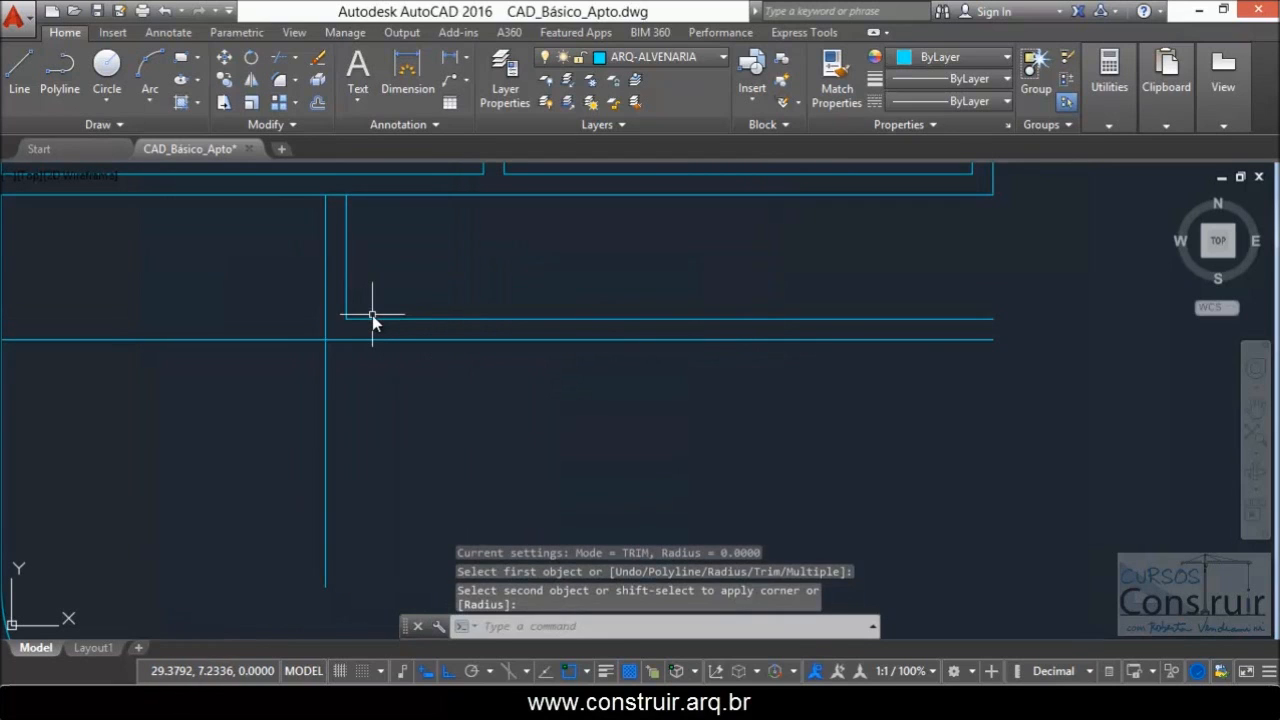
- Fillet the suite-side faces of the same two walls into a sharp outer corner
key("Return")
left_click(339, 341)
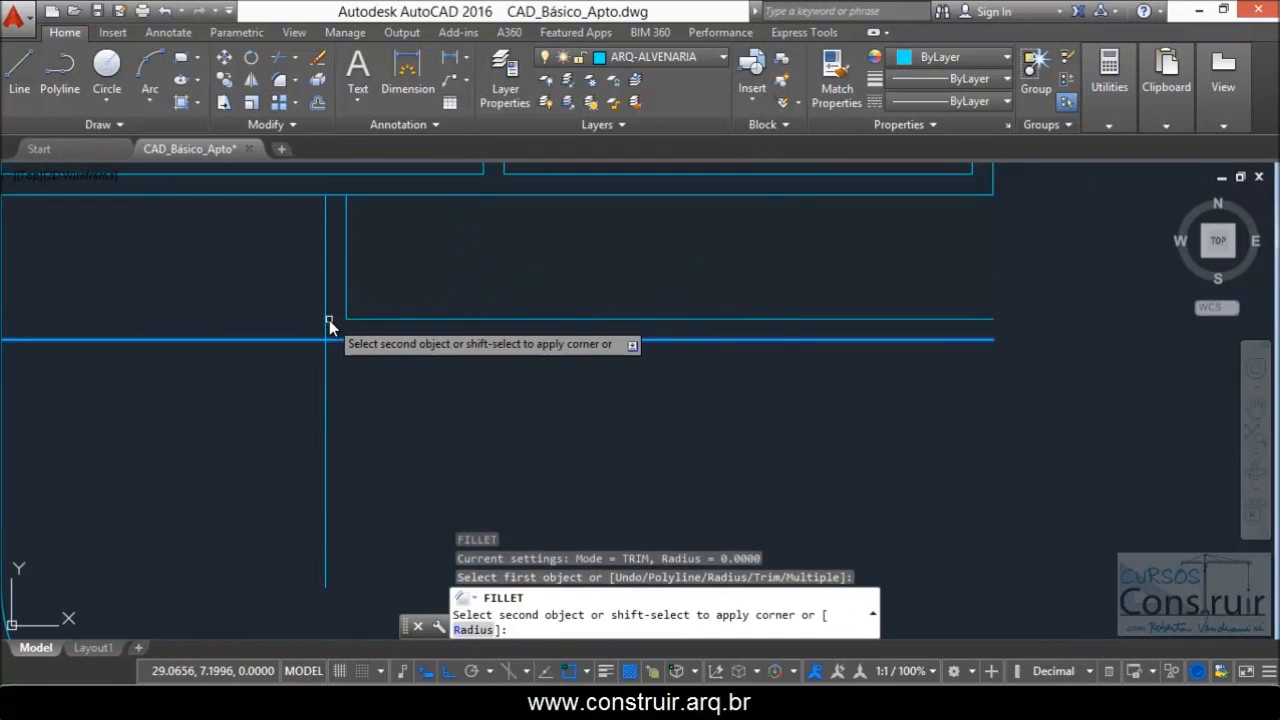
key("Escape")
scroll(369, 364, "down", 1)
scroll(341, 275, "up", 1)
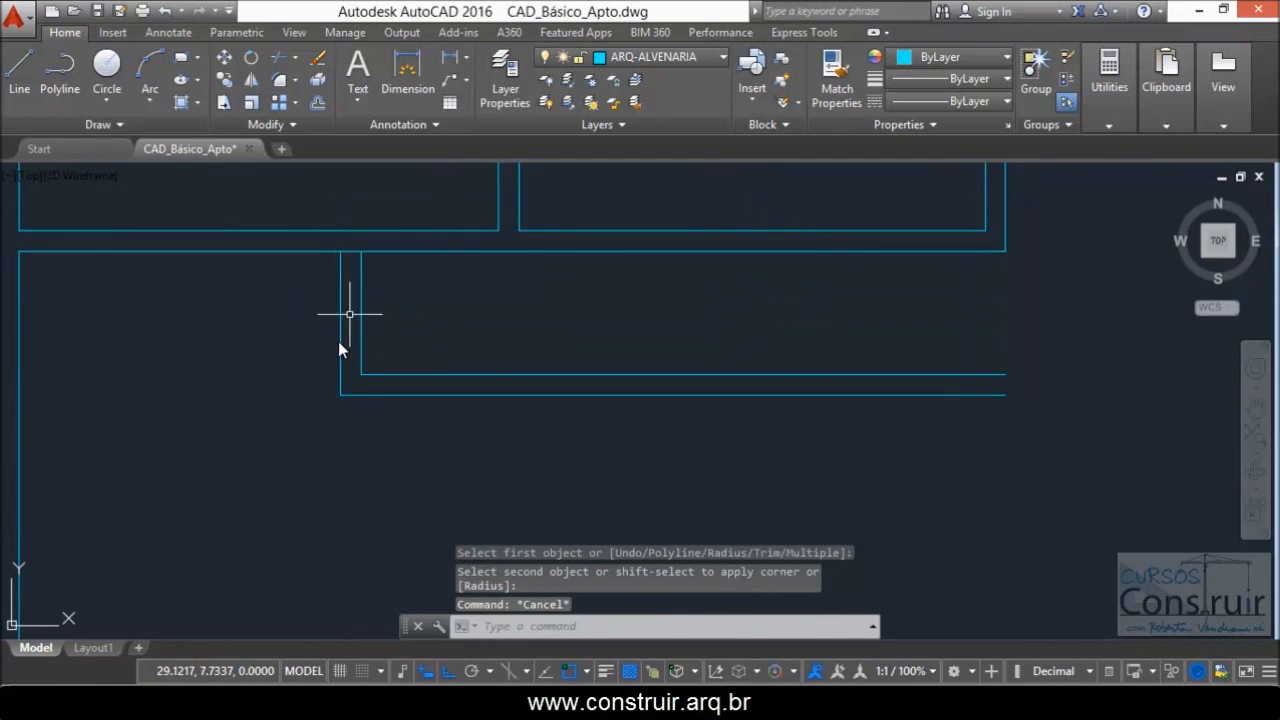
scroll(279, 293, "down", 2)
scroll(279, 293, "down", 1)
scroll(512, 322, "up", 1)
scroll(440, 335, "down", 1)
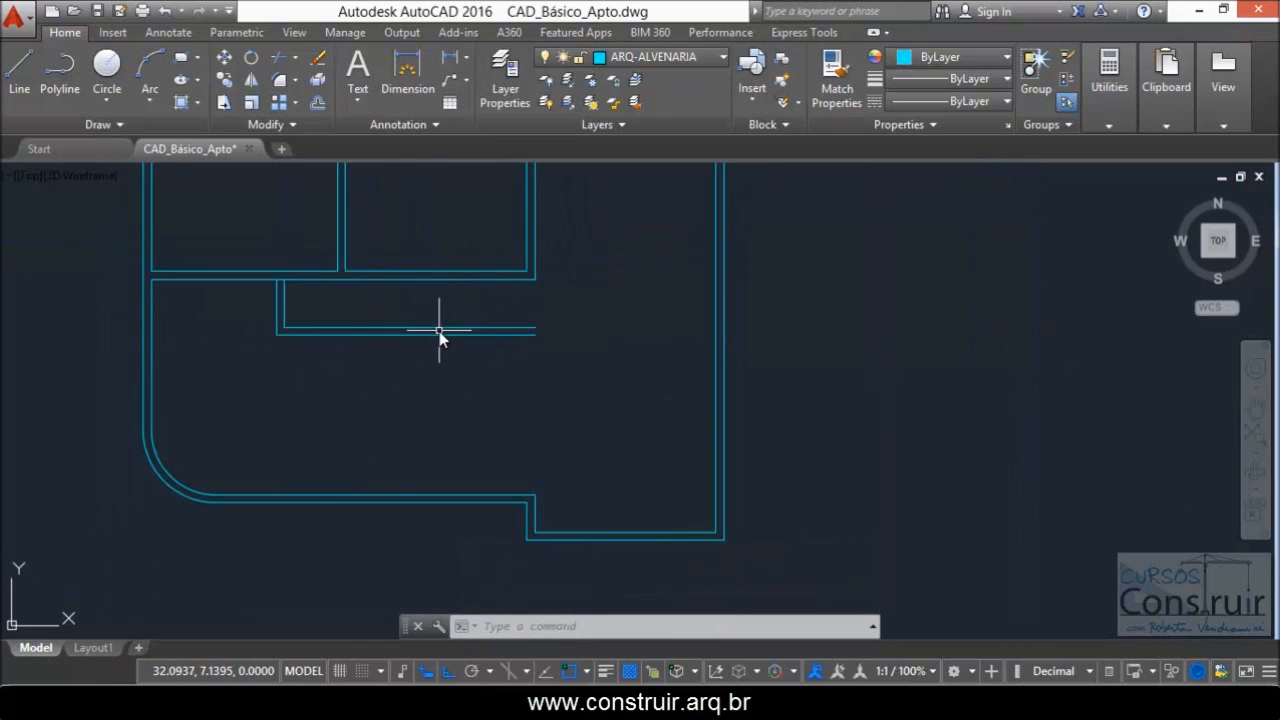
scroll(318, 304, "up", 1)
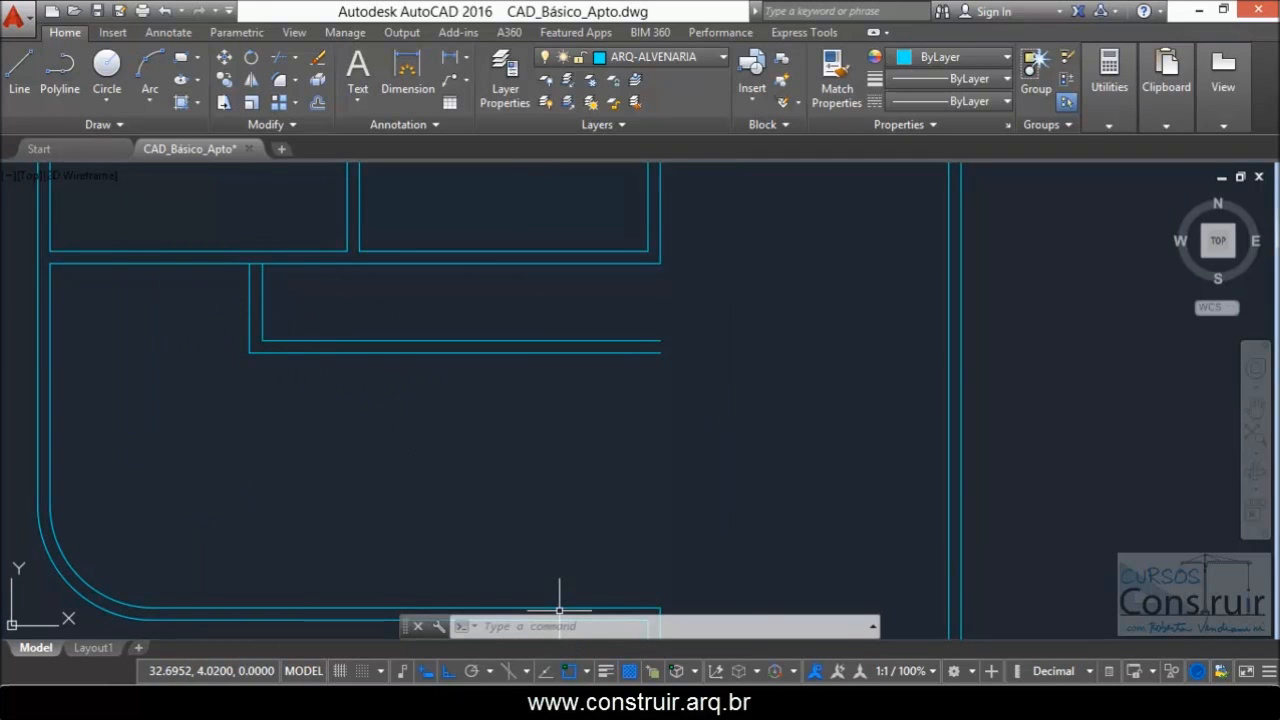
- Switch to the PDF plan in Acrobat Reader and set its zoom to 100% to view the suite and both bathrooms
left_click(630, 625)
scroll(480, 390, "down", 3)
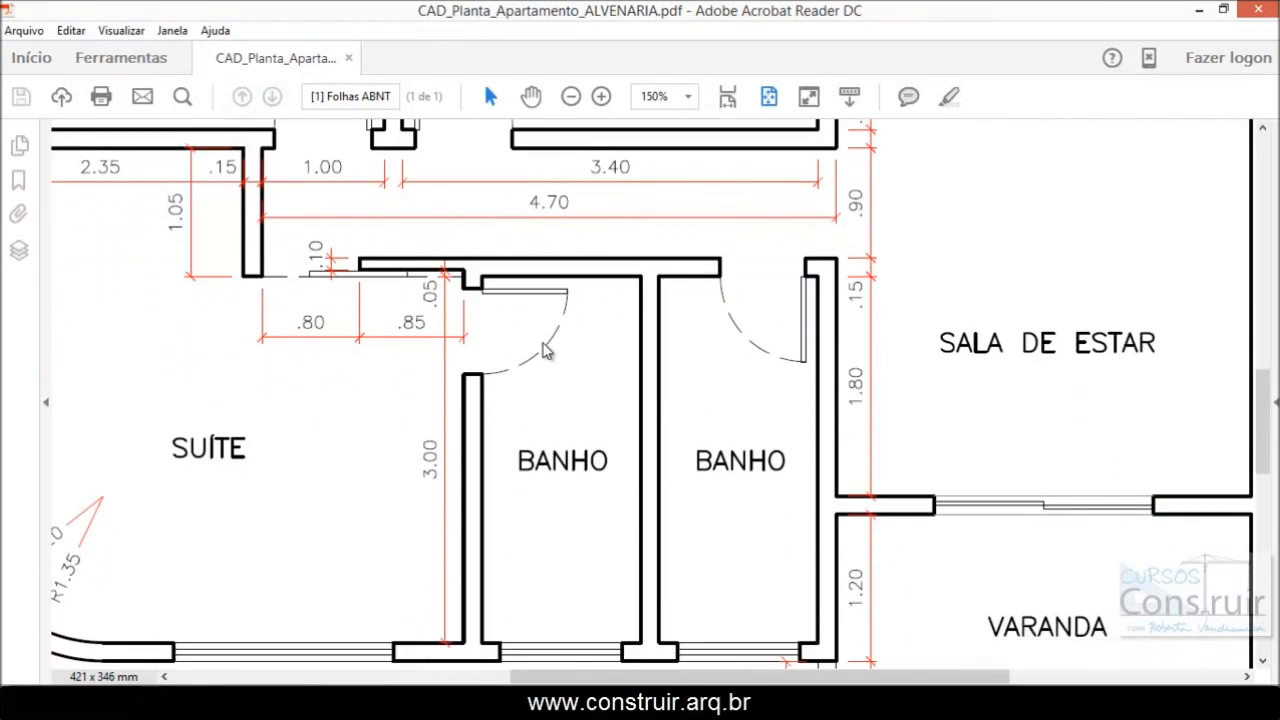
scroll(545, 350, "down", 1)
left_click(688, 96)
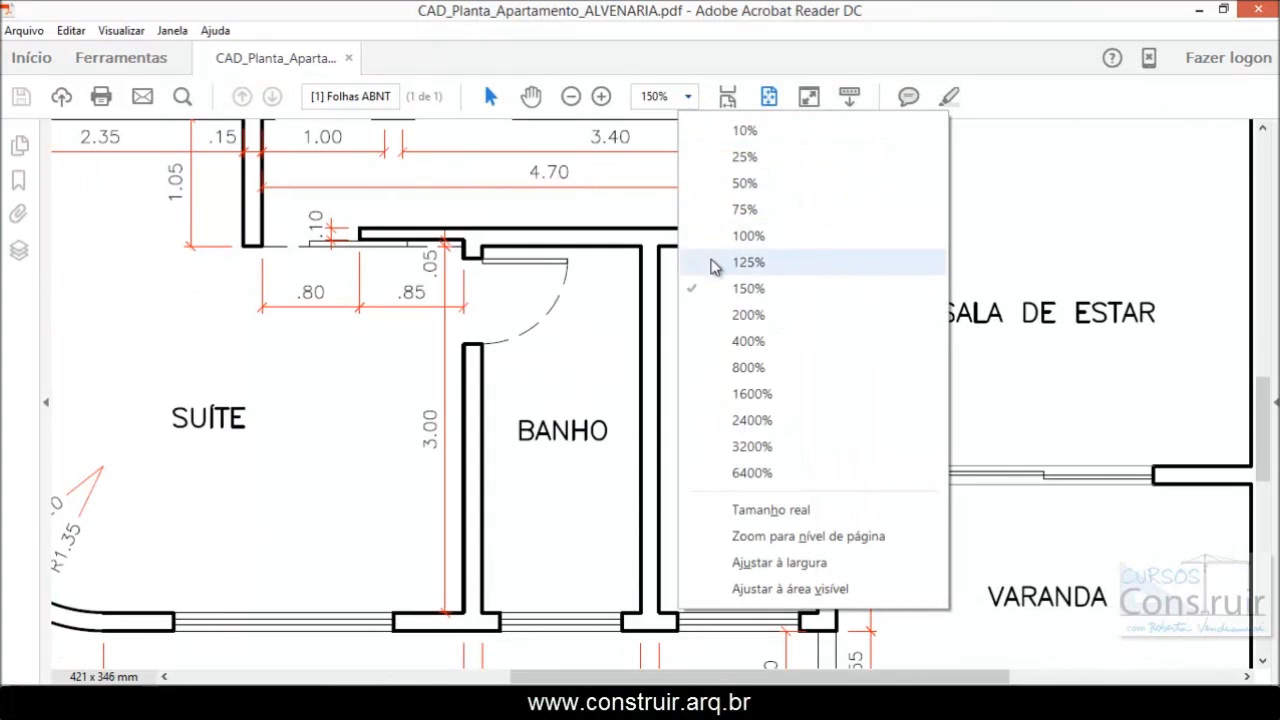
left_click(748, 262)
left_click(688, 96)
left_click(748, 235)
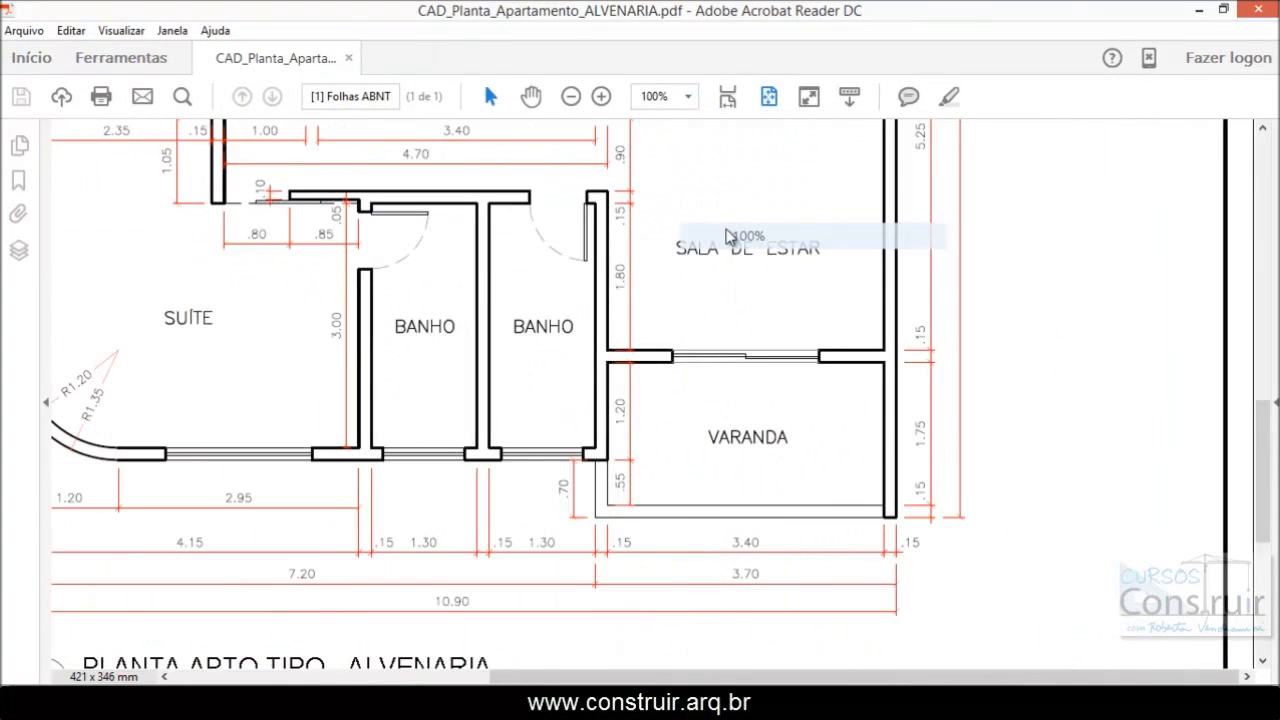
left_click_drag(700, 677, 604, 677)
scroll(391, 237, "up", 1)
scroll(391, 237, "up", 2)
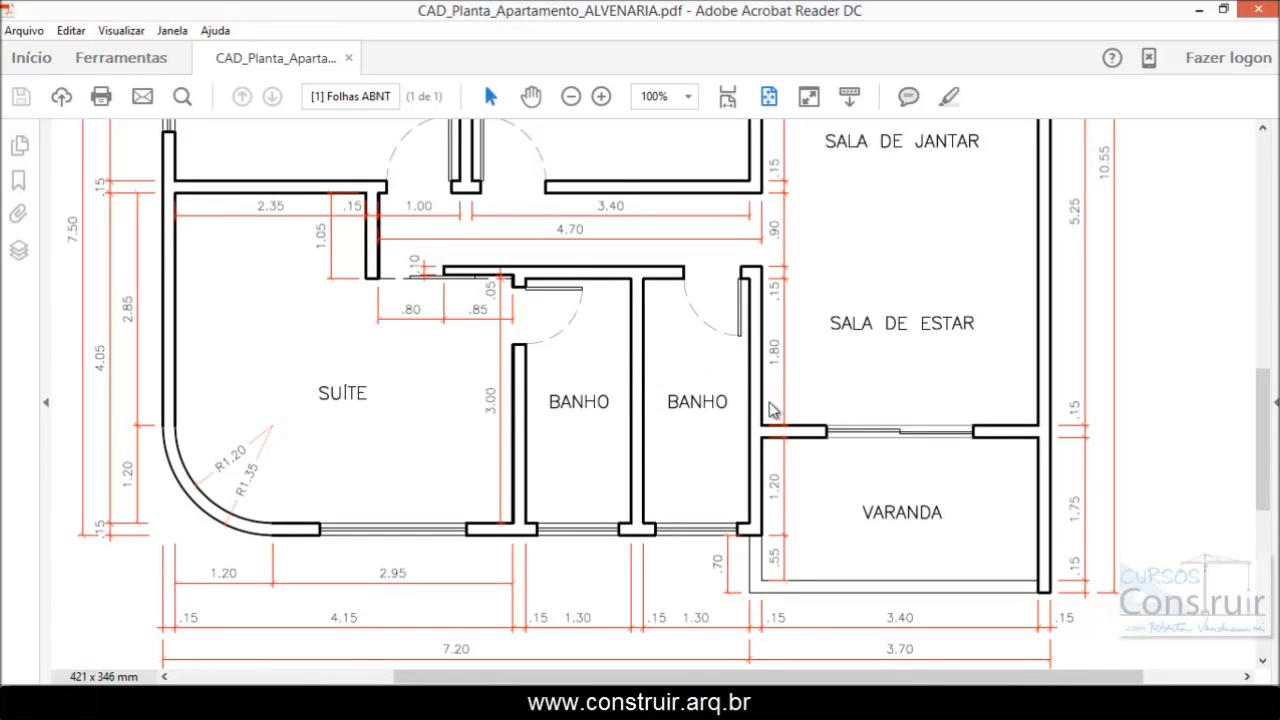
- Check the plan's dimensions for the suite's full width and the bathroom partition walls
scroll(612, 352, "down", 2)
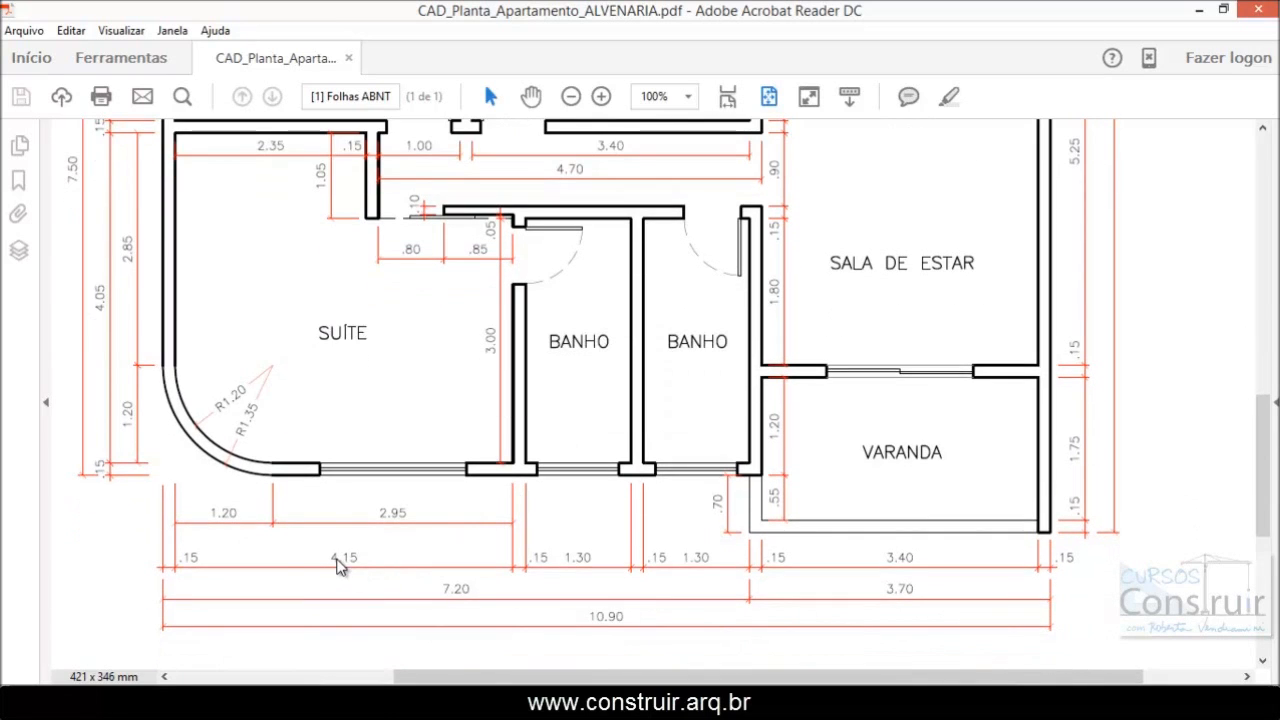
scroll(298, 560, "down", 1)
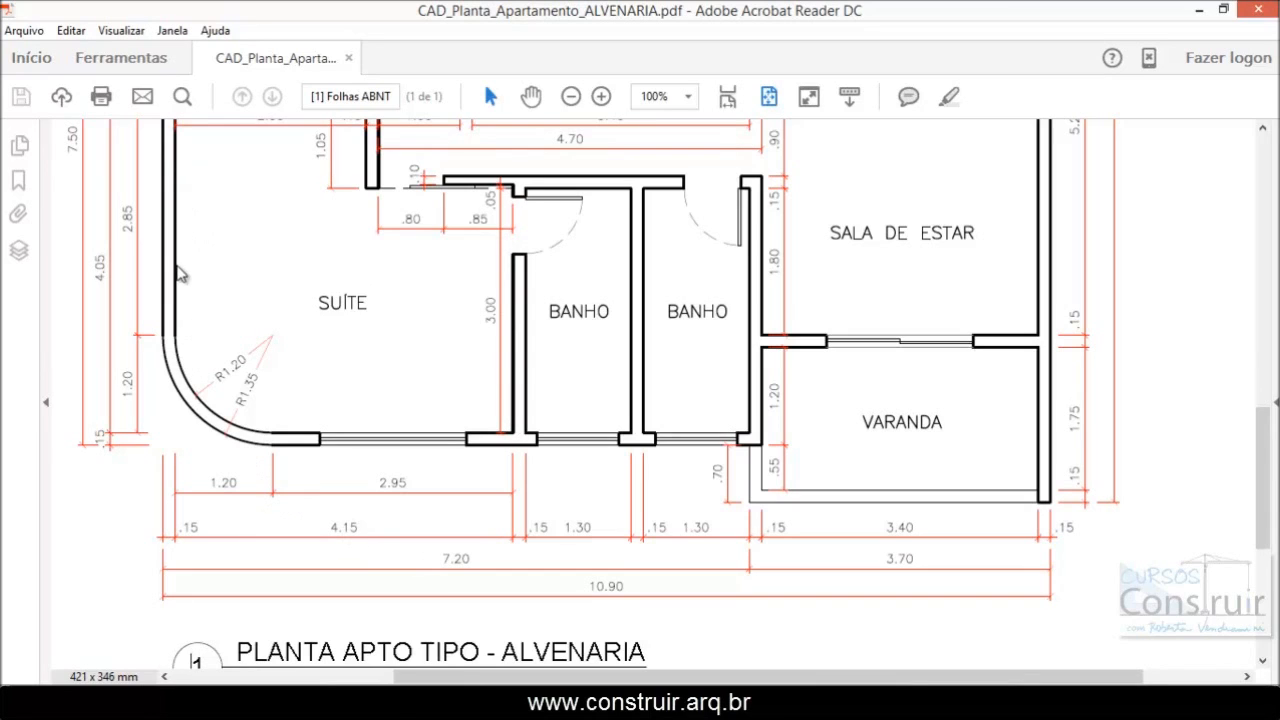
scroll(185, 300, "up", 2)
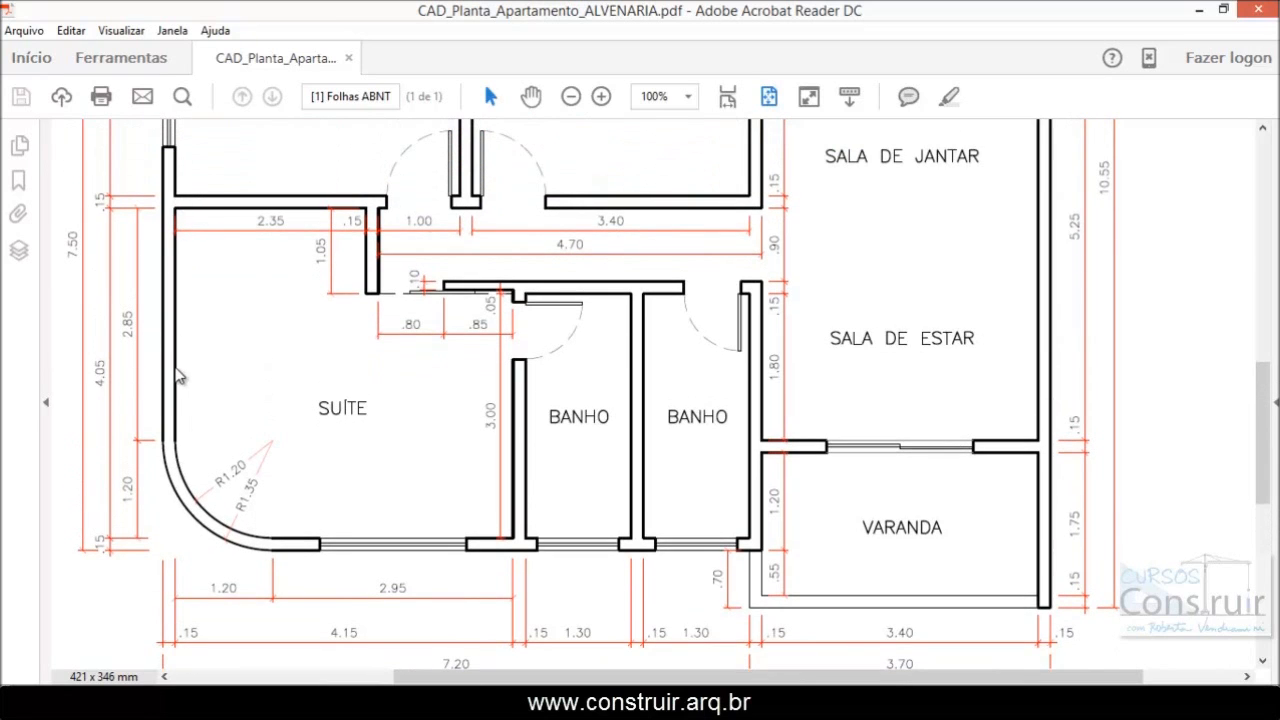
scroll(405, 264, "down", 2)
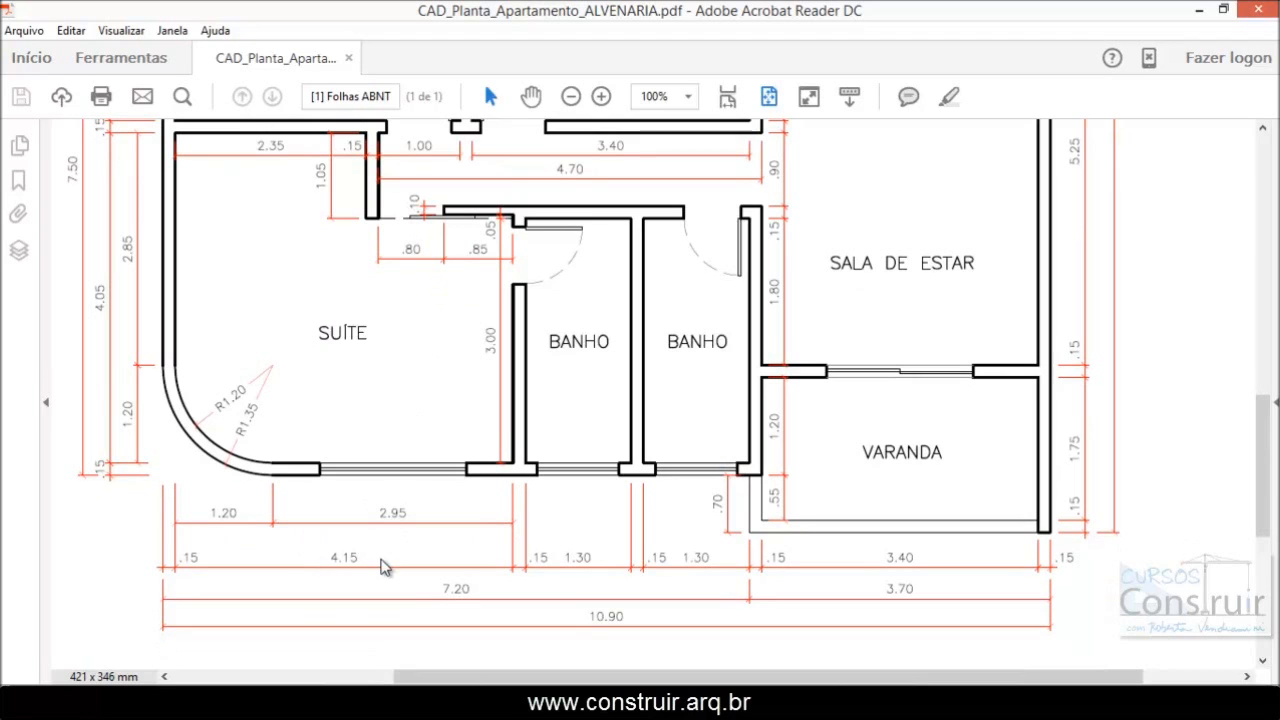
- Switch back to AutoCAD and offset the suite's inner left wall line 4.15 into the room
left_click(440, 703)
scroll(494, 455, "down", 4)
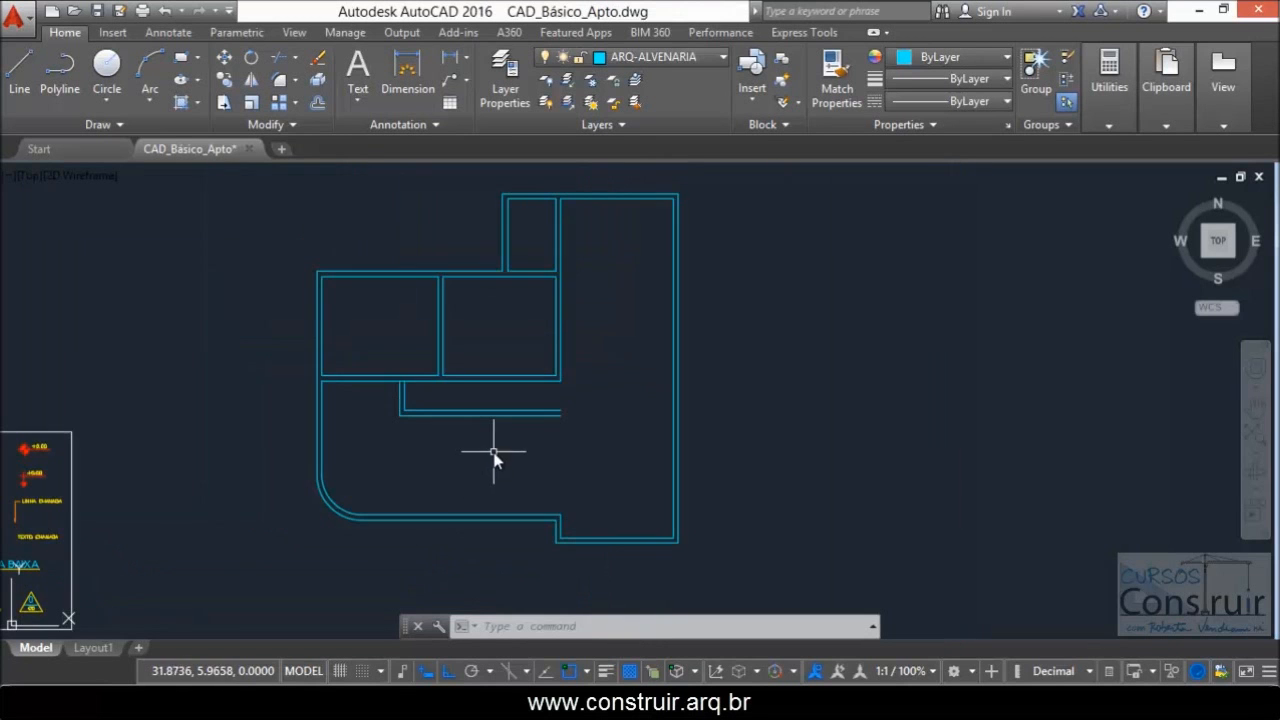
scroll(469, 460, "up", 2)
type("o")
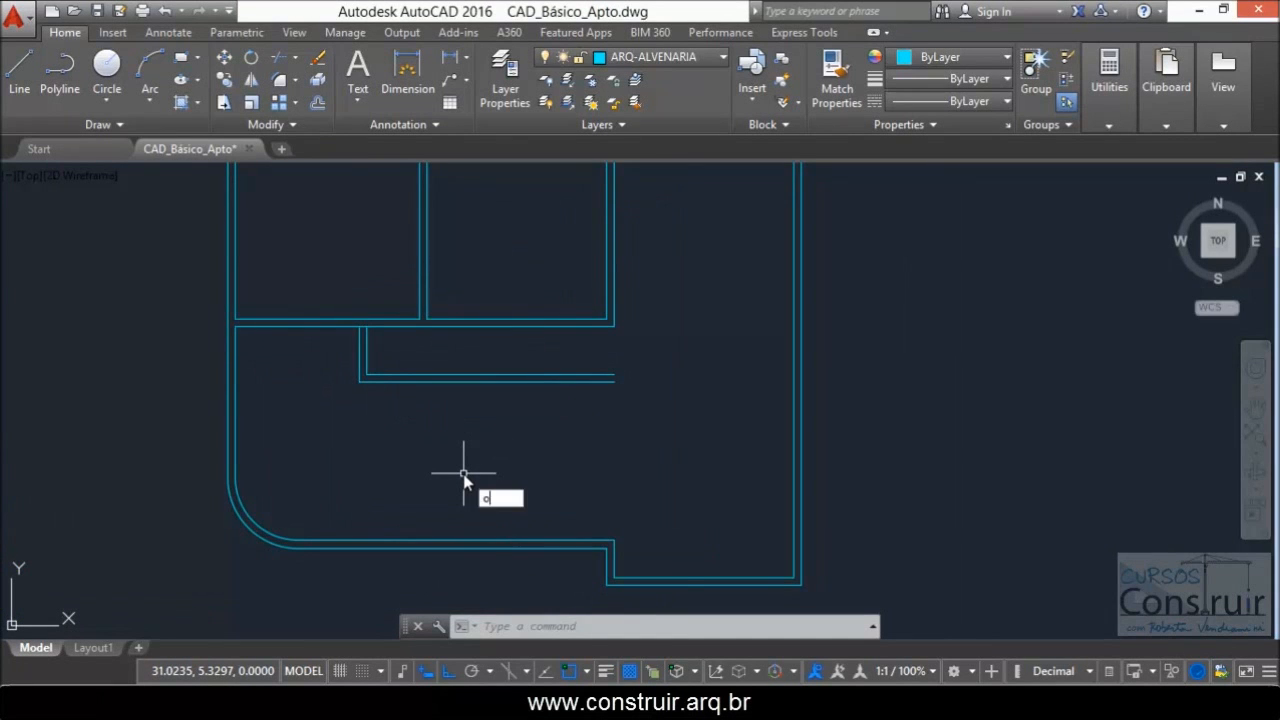
key("Return")
type("4")
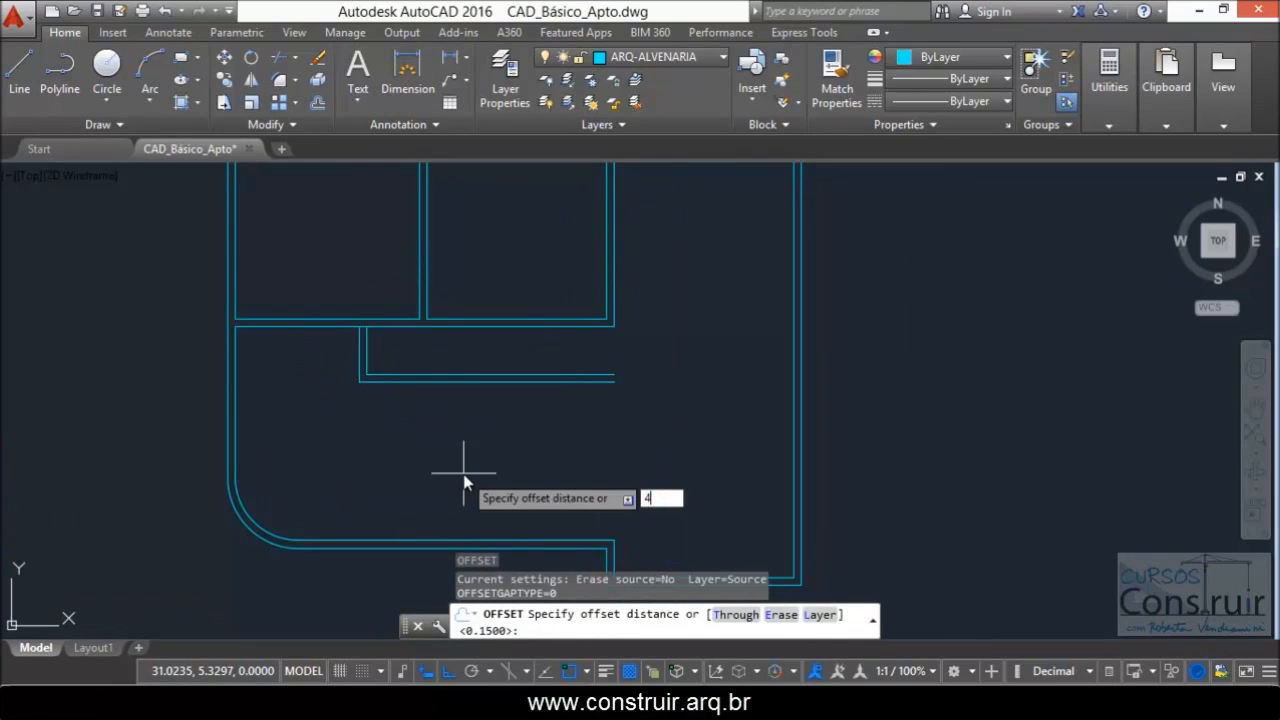
type(".15")
key("Return")
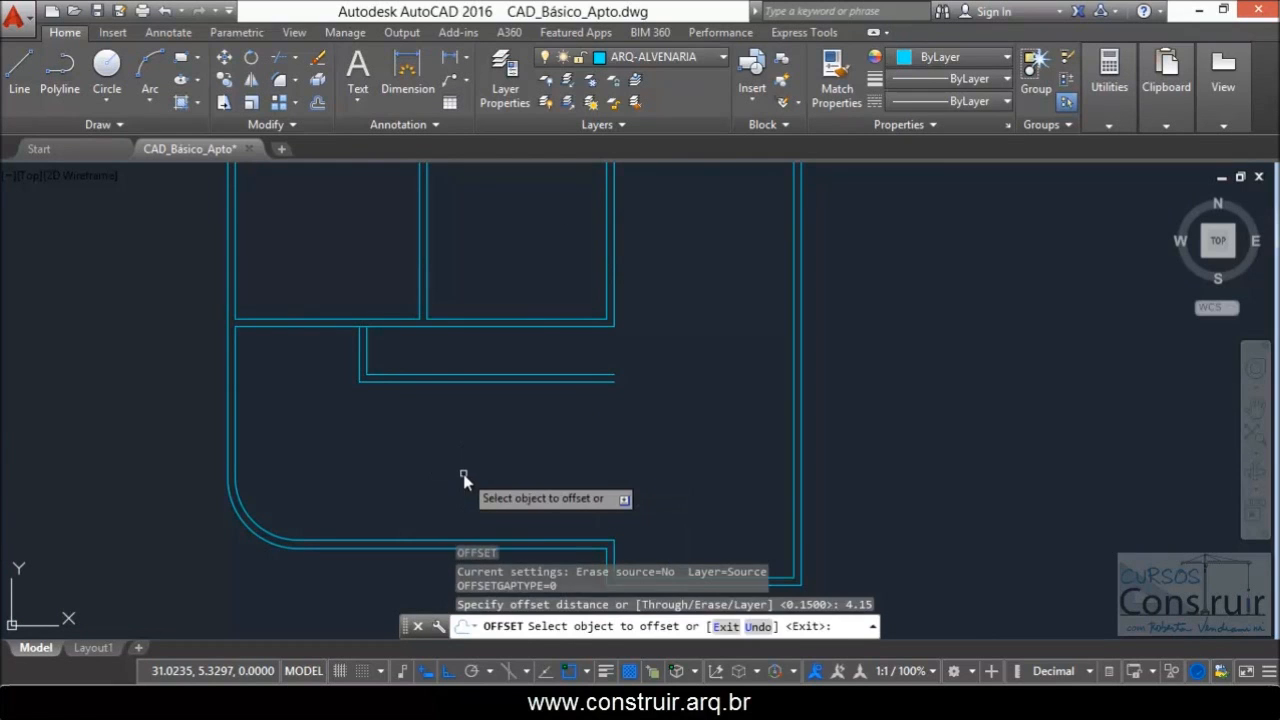
left_click(235, 447)
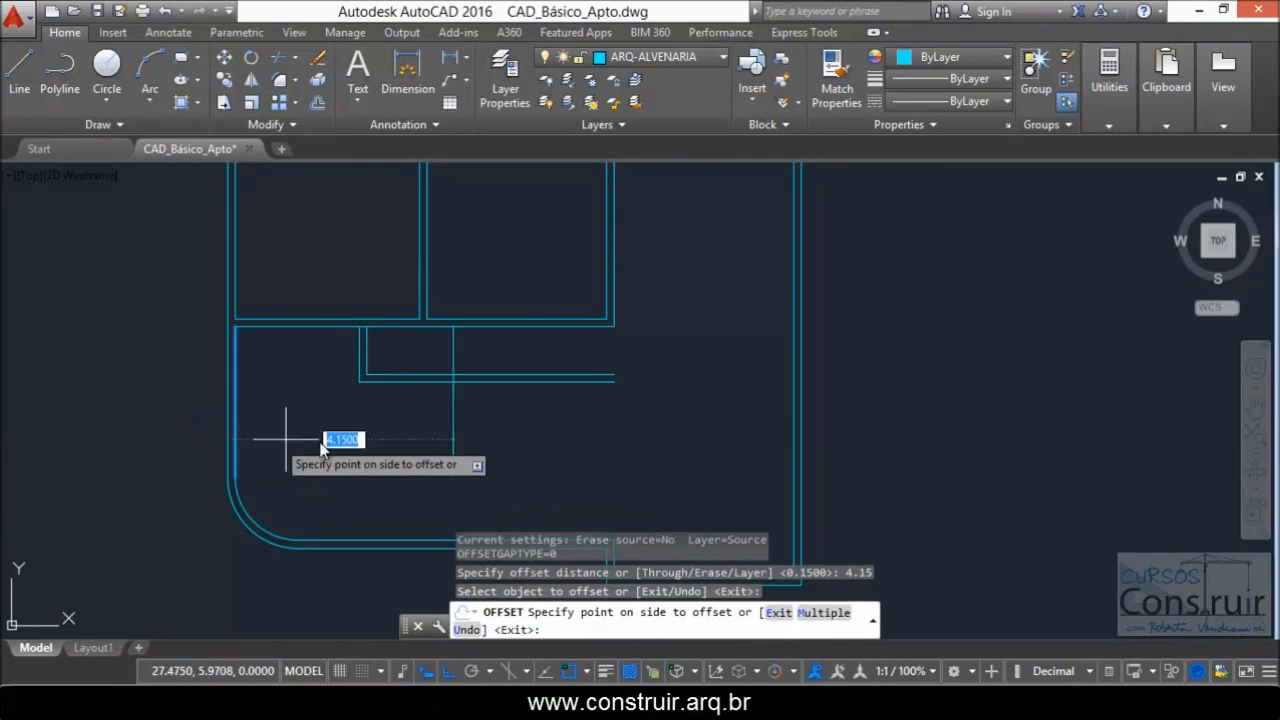
left_click(492, 443)
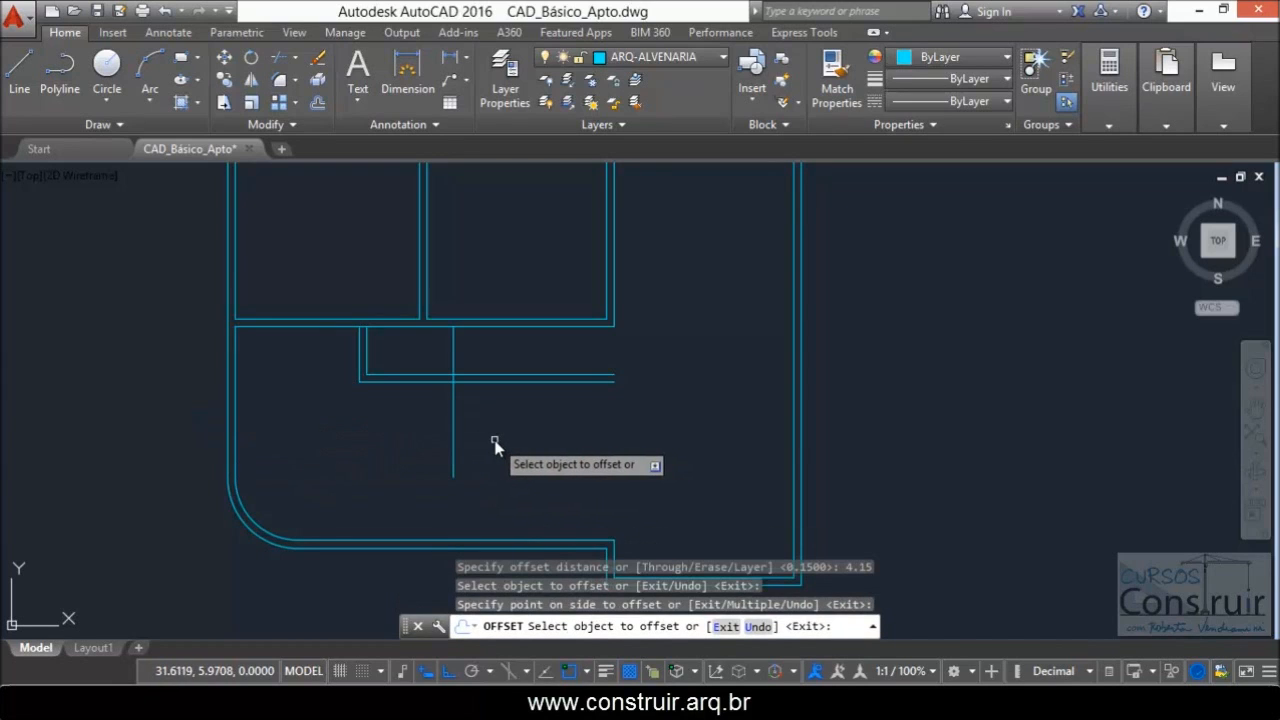
- Offset the new vertical partition line 0.15 toward the bathrooms to give the wall its thickness
key("Return")
key("Return")
type(".15")
key("Return")
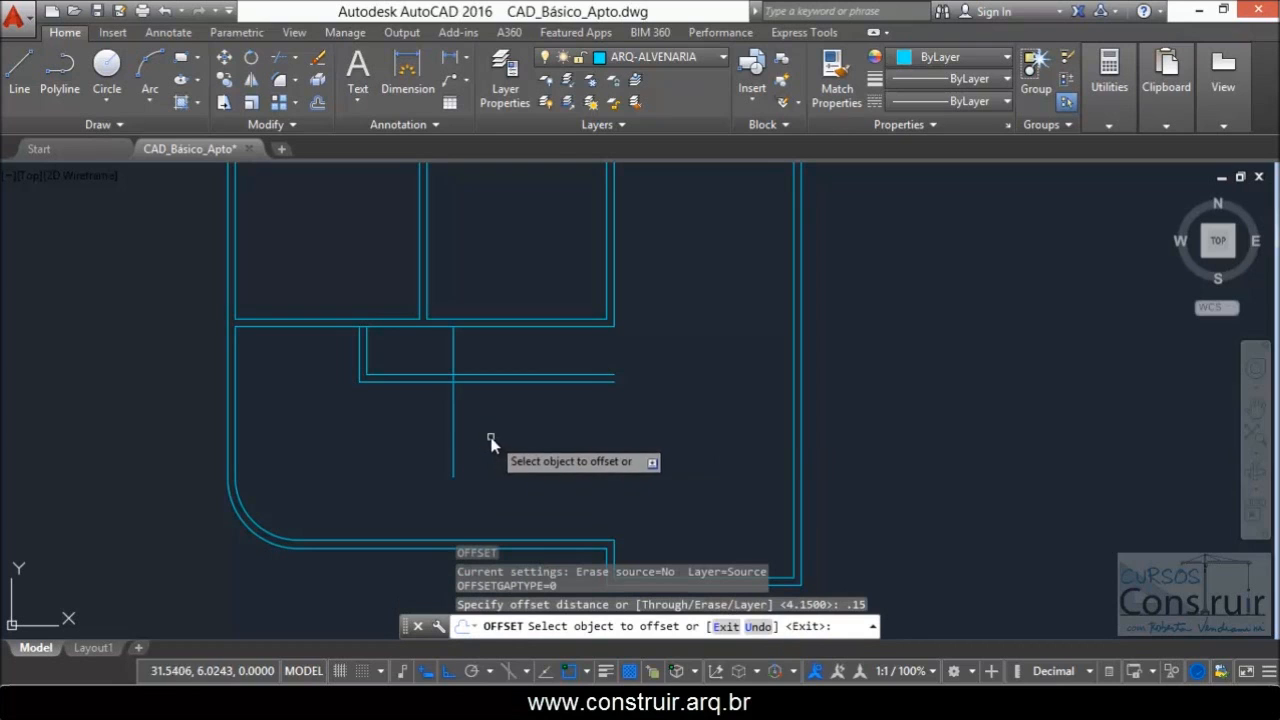
left_click(456, 427)
left_click(476, 436)
key("Escape")
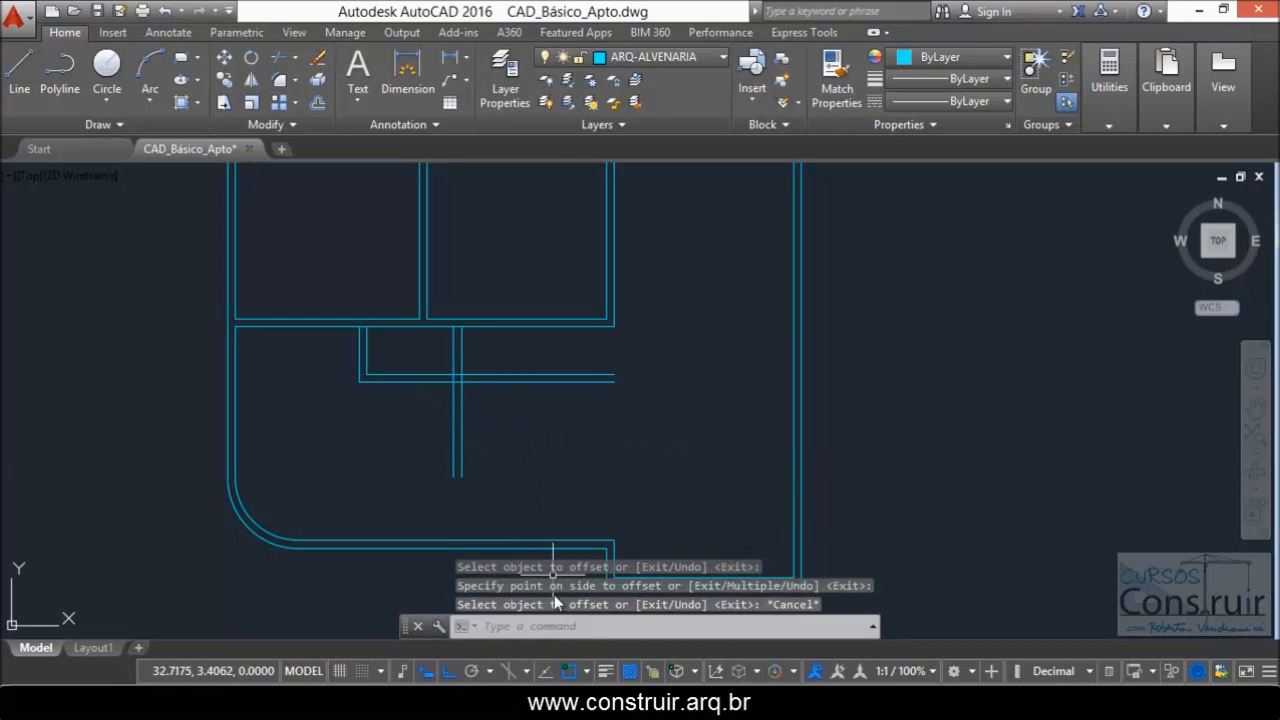
- Compare with the PDF plan, then extend both partition lines in AutoCAD down to the inner face of the lower exterior wall
key("alt+Tab")
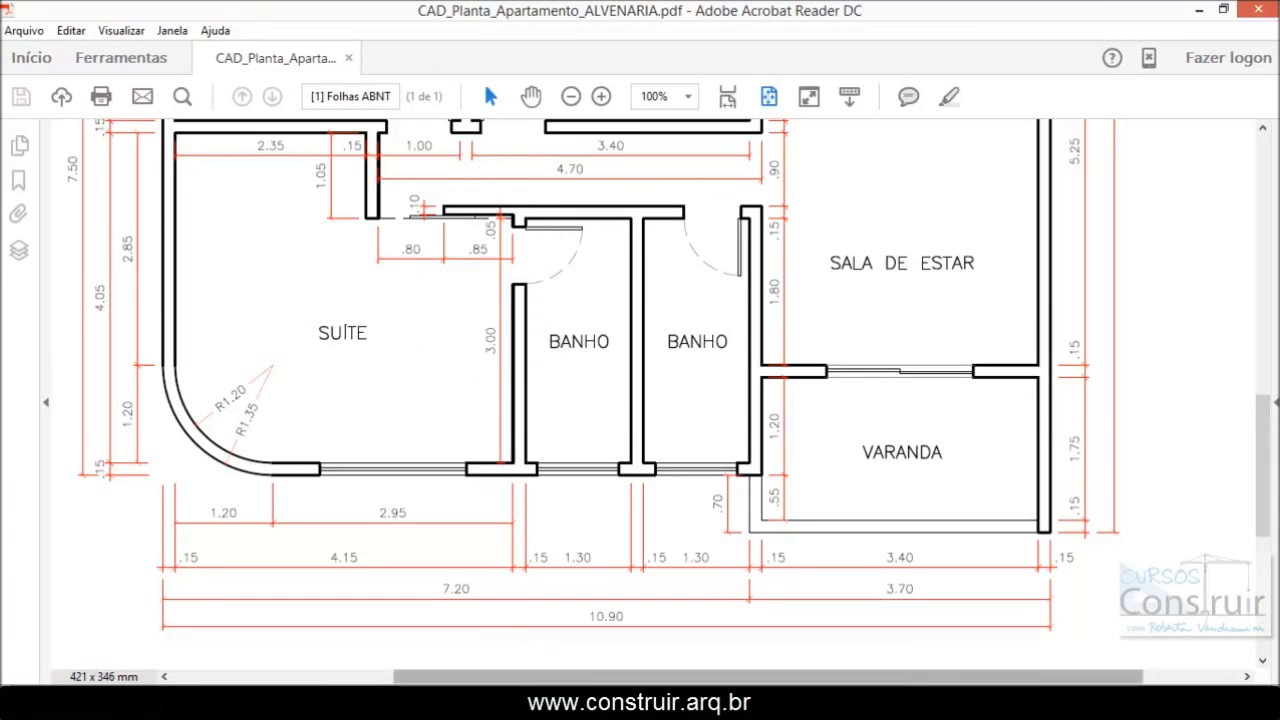
key("alt+Tab")
scroll(443, 449, "up", 2)
scroll(443, 449, "down", 2)
scroll(450, 485, "up", 3)
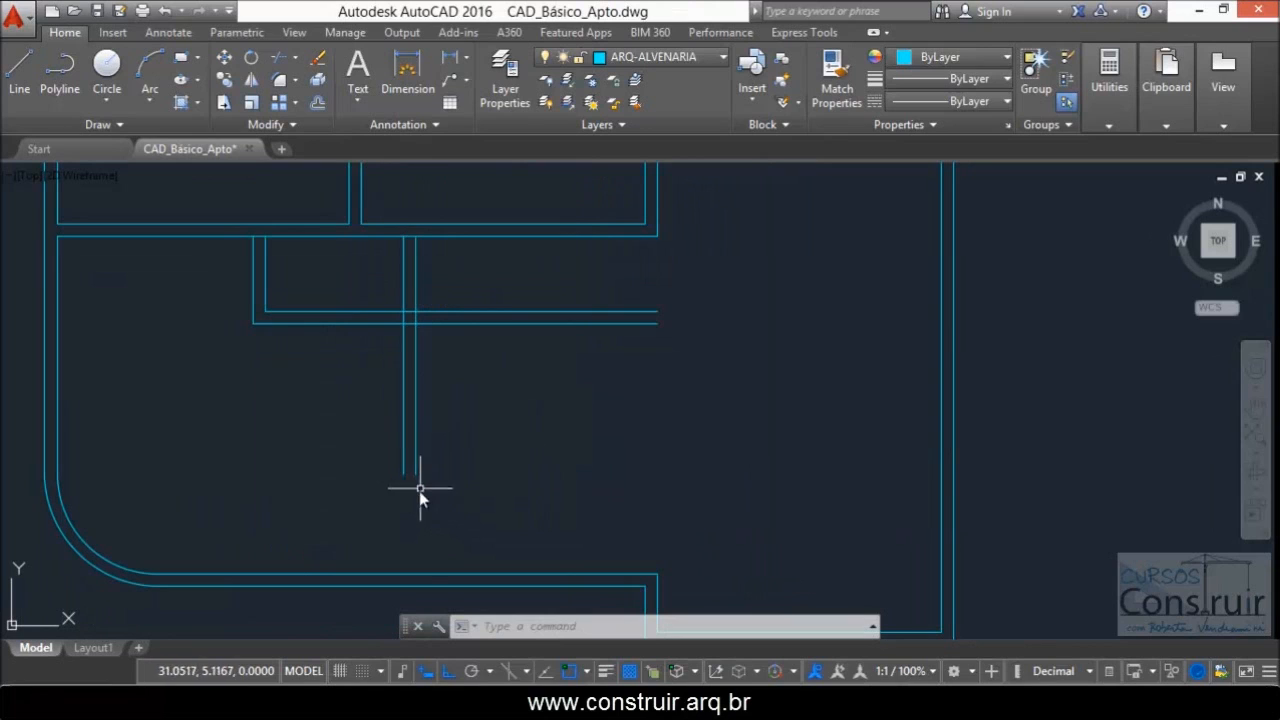
type("EX")
key("Return")
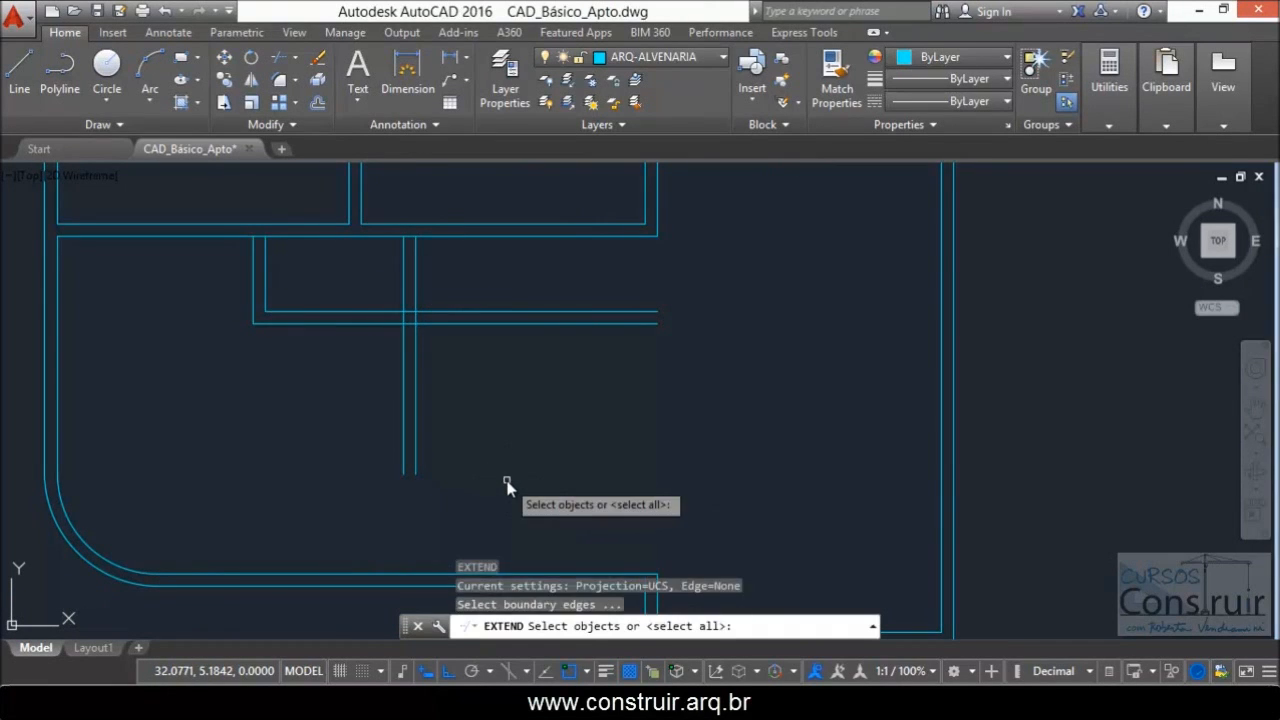
key("Return")
left_click(547, 421)
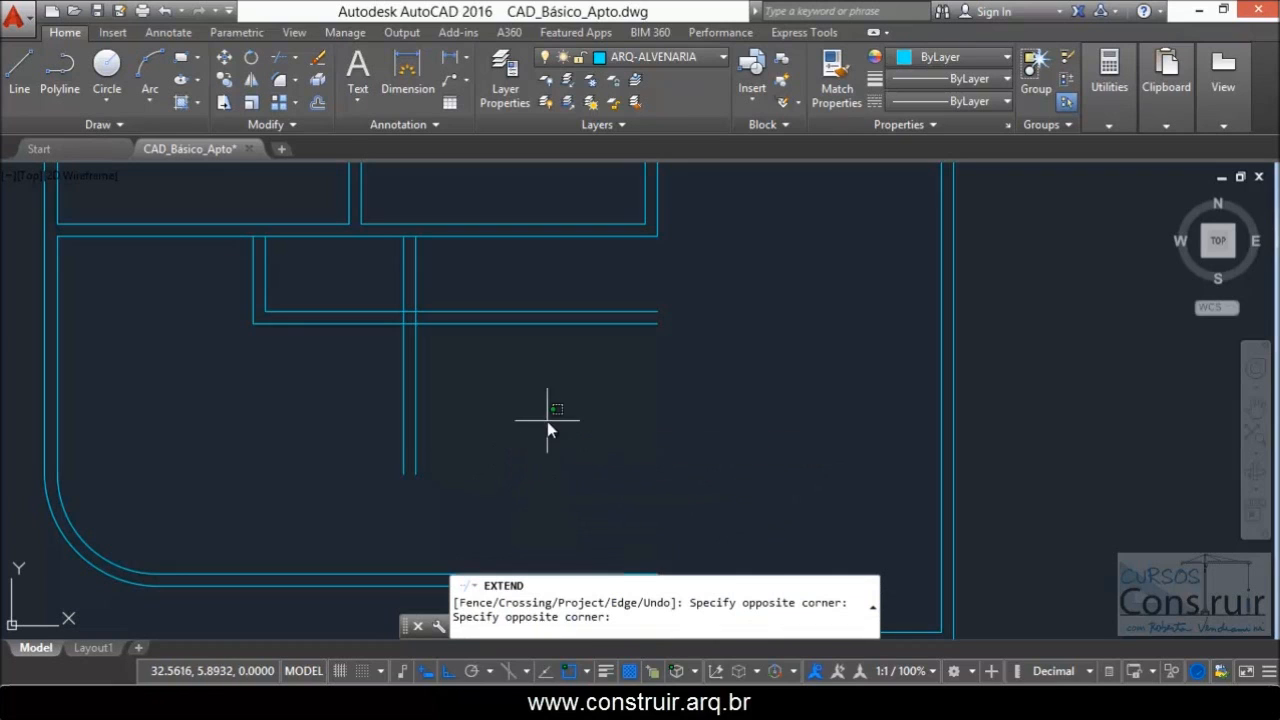
left_click(369, 433)
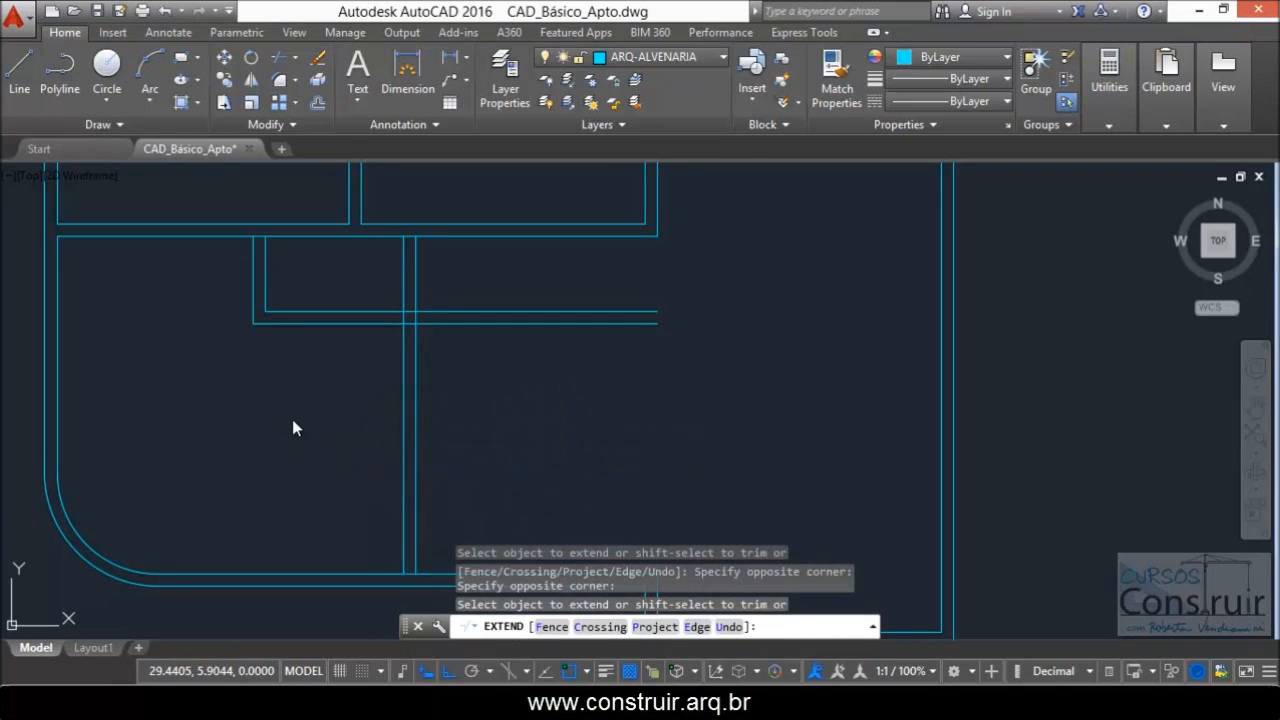
key("Escape")
- Trim the suite's short wall at the bedroom wall and the new partition at the corridor wall into open T-junctions
scroll(342, 245, "up", 3)
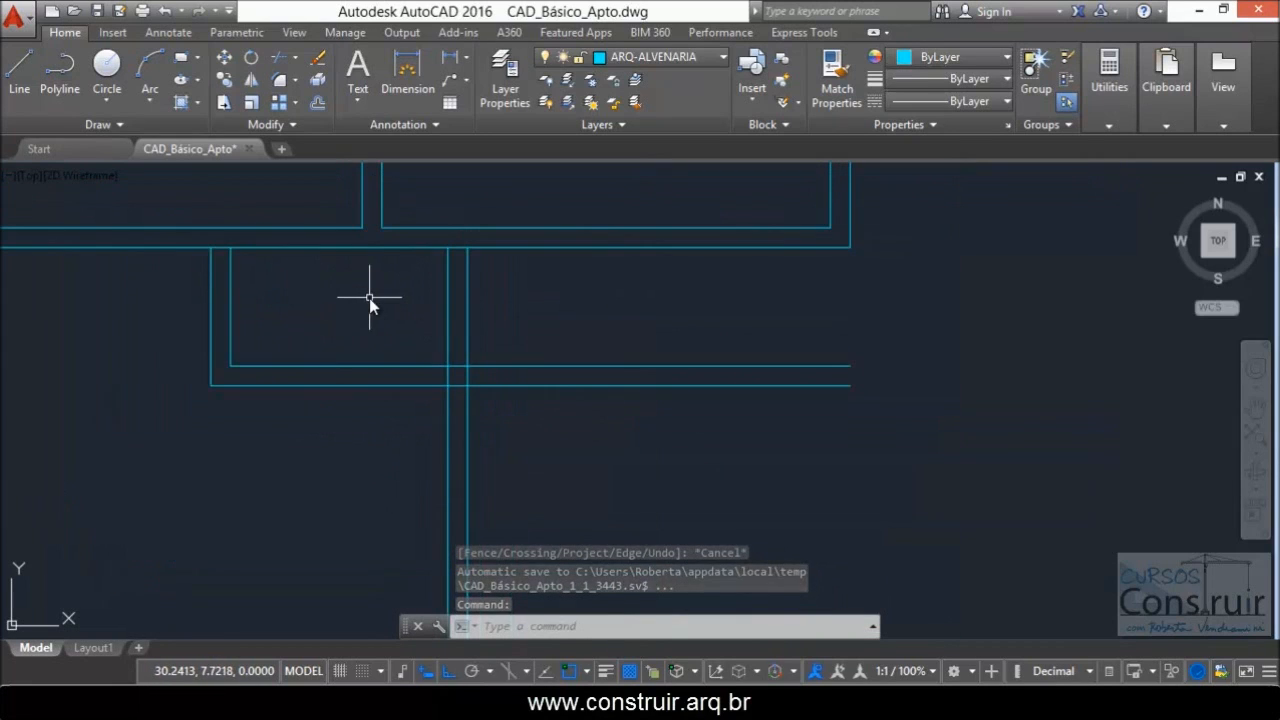
type("TR")
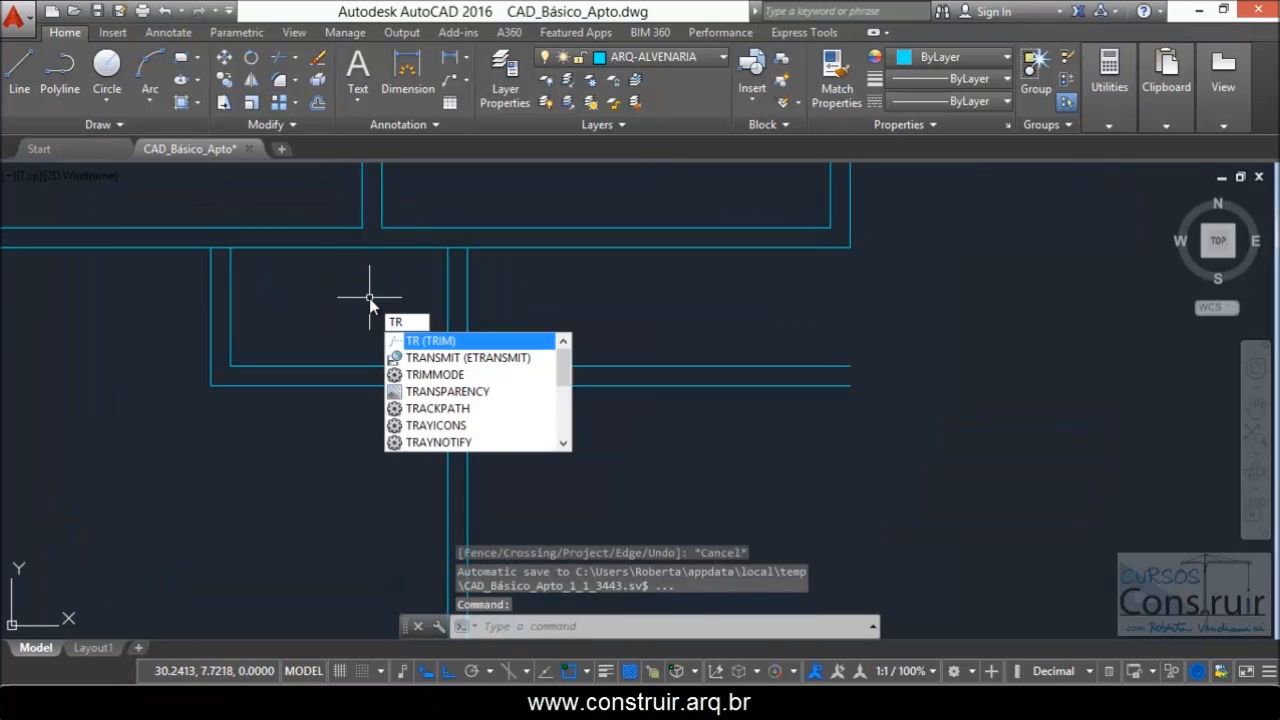
key("Return")
key("Return")
scroll(287, 283, "up", 2)
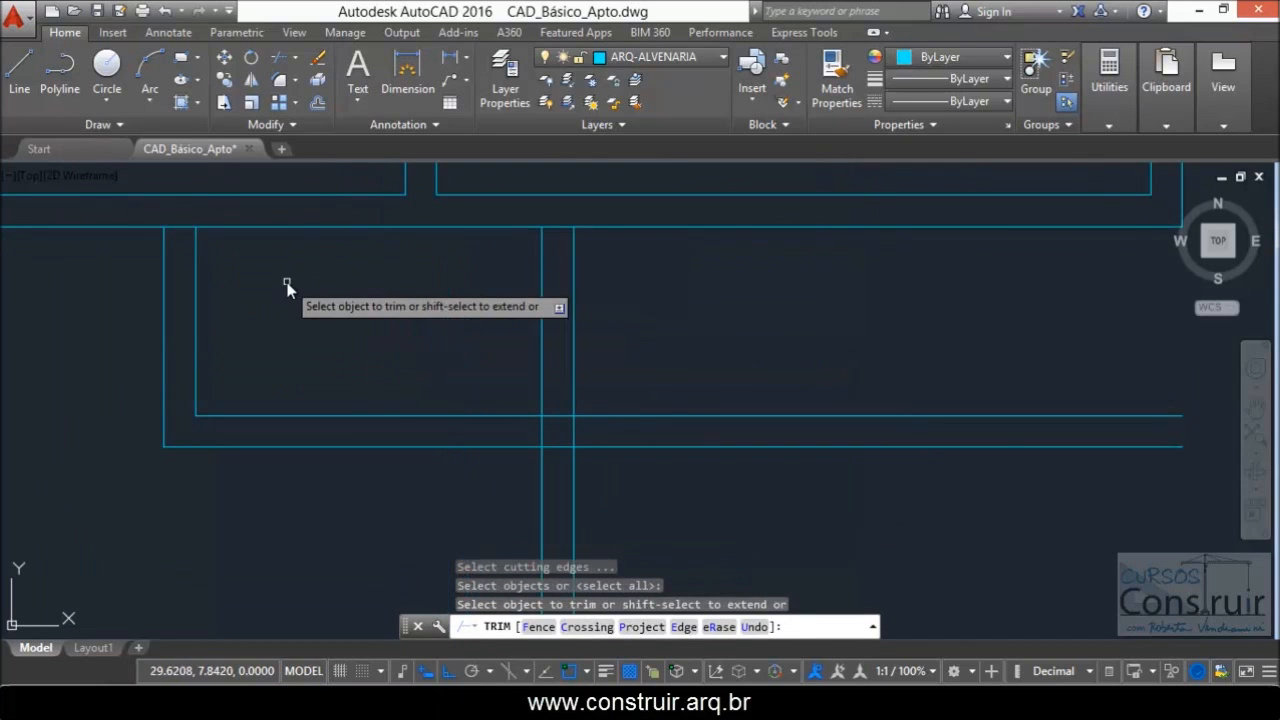
left_click(185, 229)
left_click(574, 359)
left_click(543, 363)
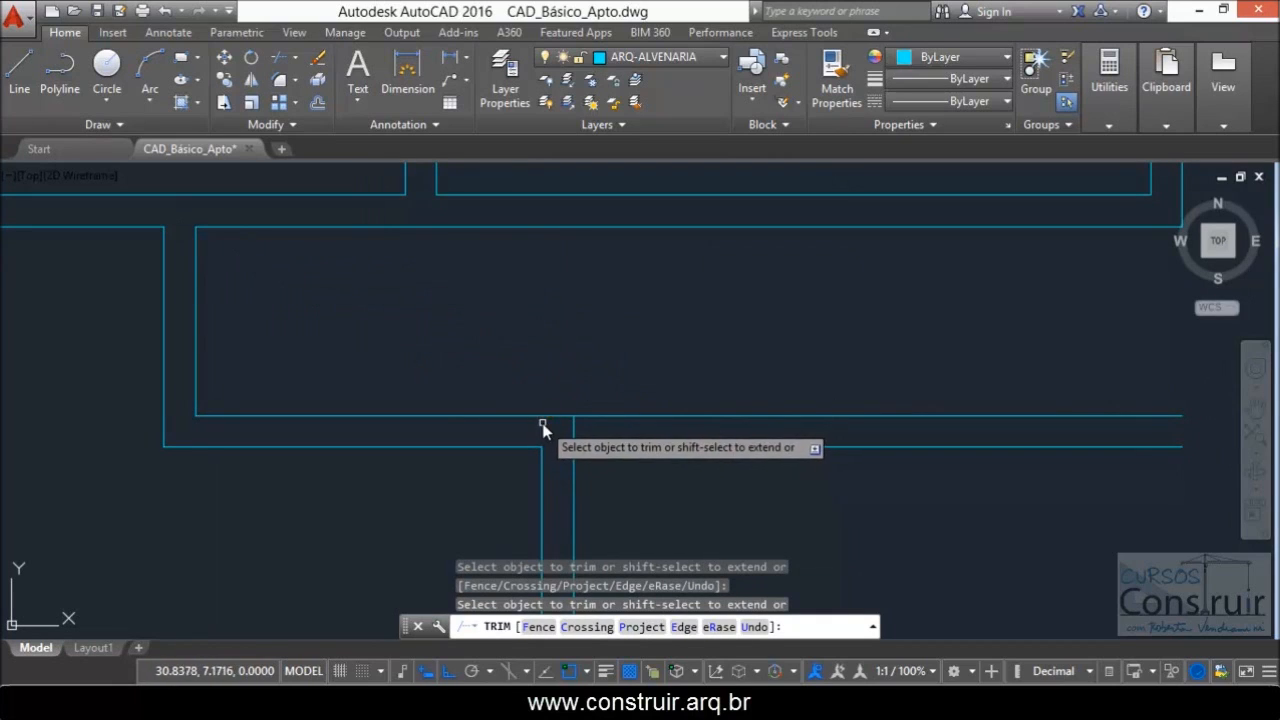
key("Escape")
- Trim the lower exterior wall's inner line between the two faces of the suite-bathroom partition
scroll(414, 309, "down", 3)
scroll(646, 420, "up", 2)
type("tr")
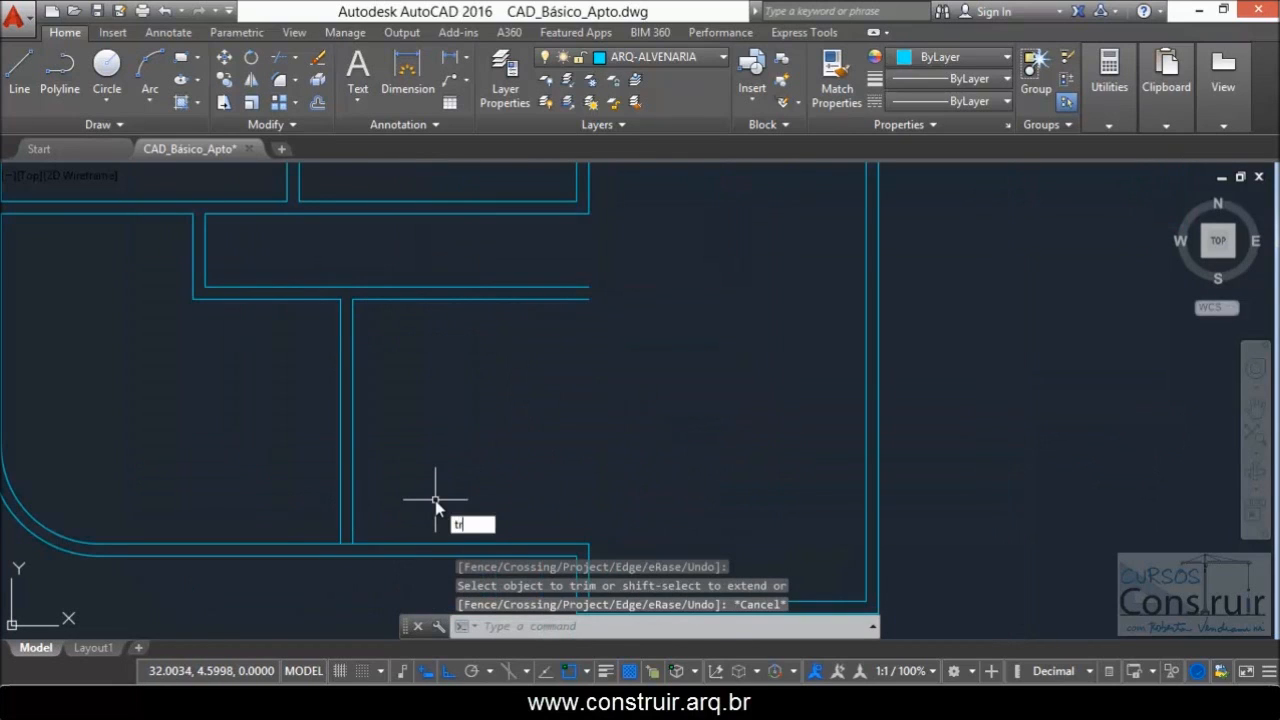
key("Return")
key("Return")
scroll(362, 459, "up", 2)
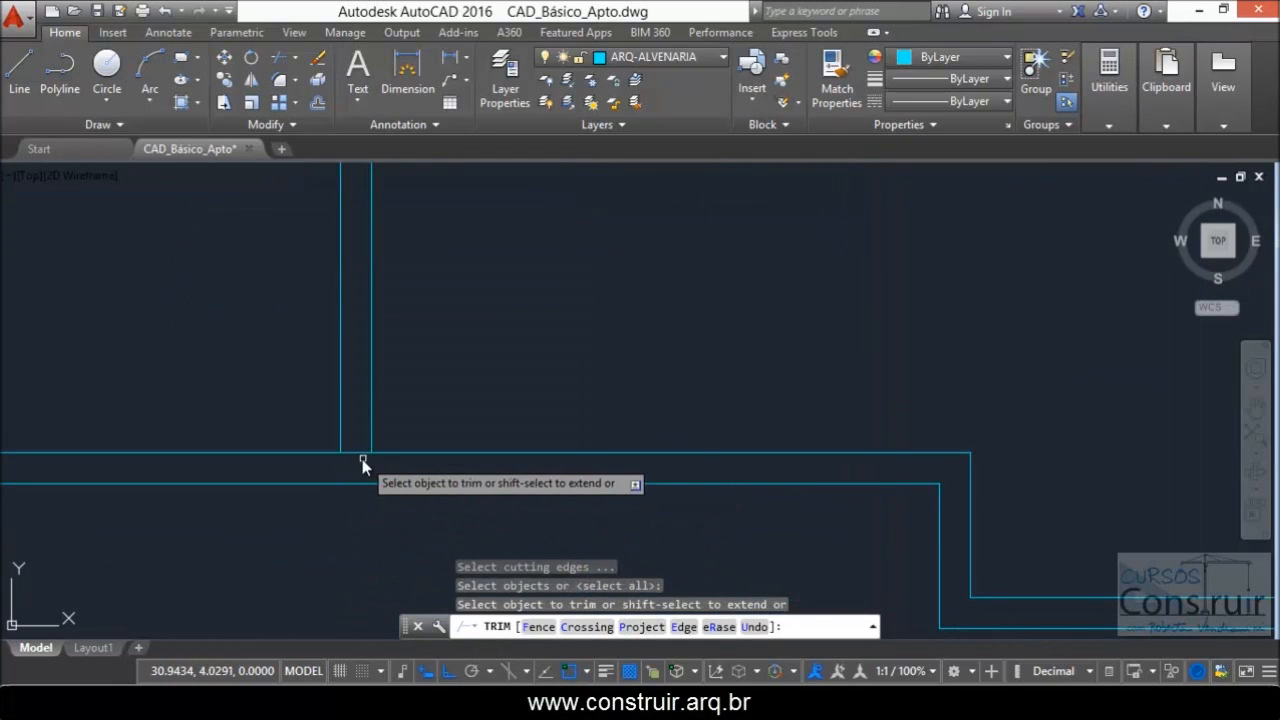
key("Escape")
scroll(400, 523, "down", 4)
scroll(517, 478, "up", 2)
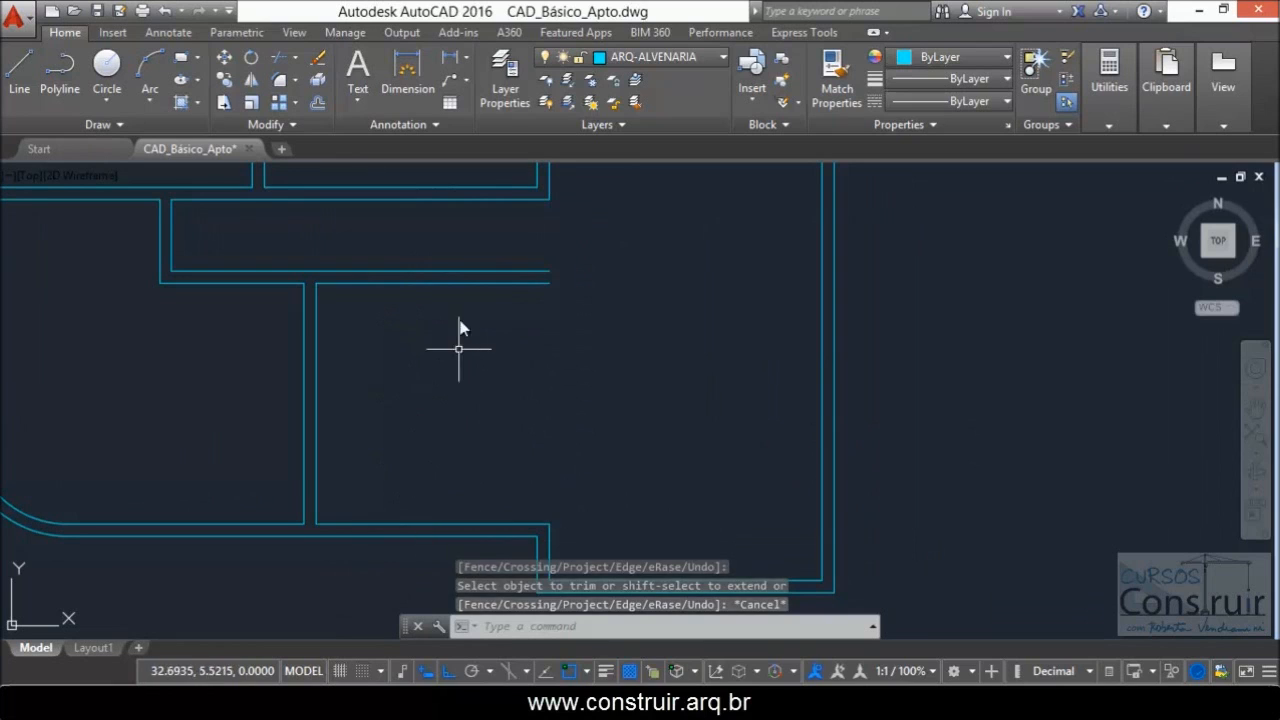
- Switch to the SketchUp model, fit it in view and orbit to look down on the suite and both bathrooms
mouse_move(535, 705)
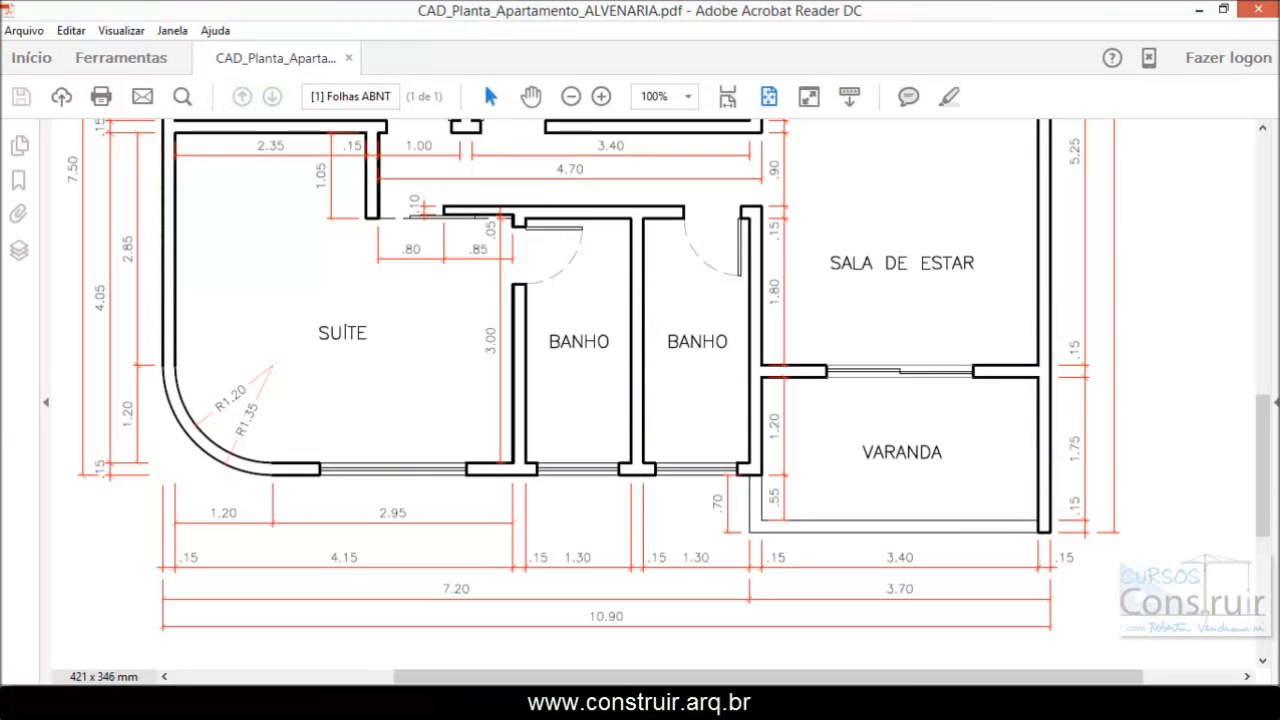
left_click(570, 705)
key("alt+Tab")
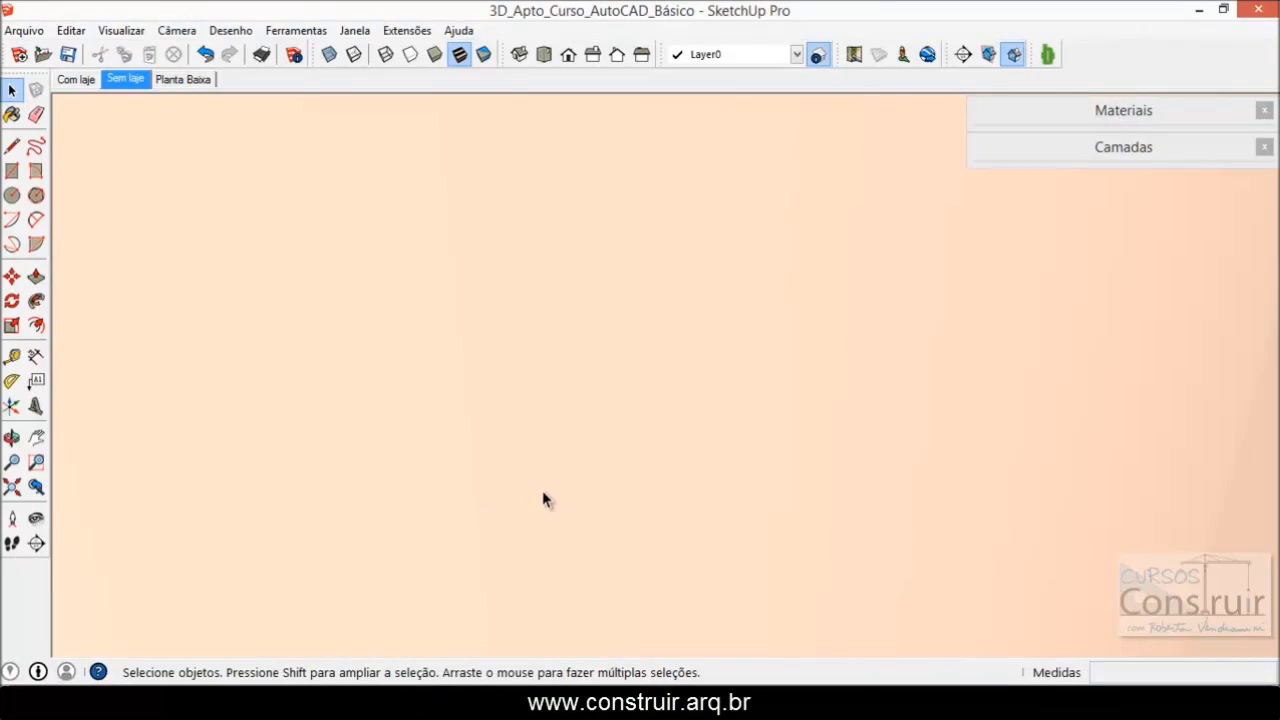
left_click(12, 486)
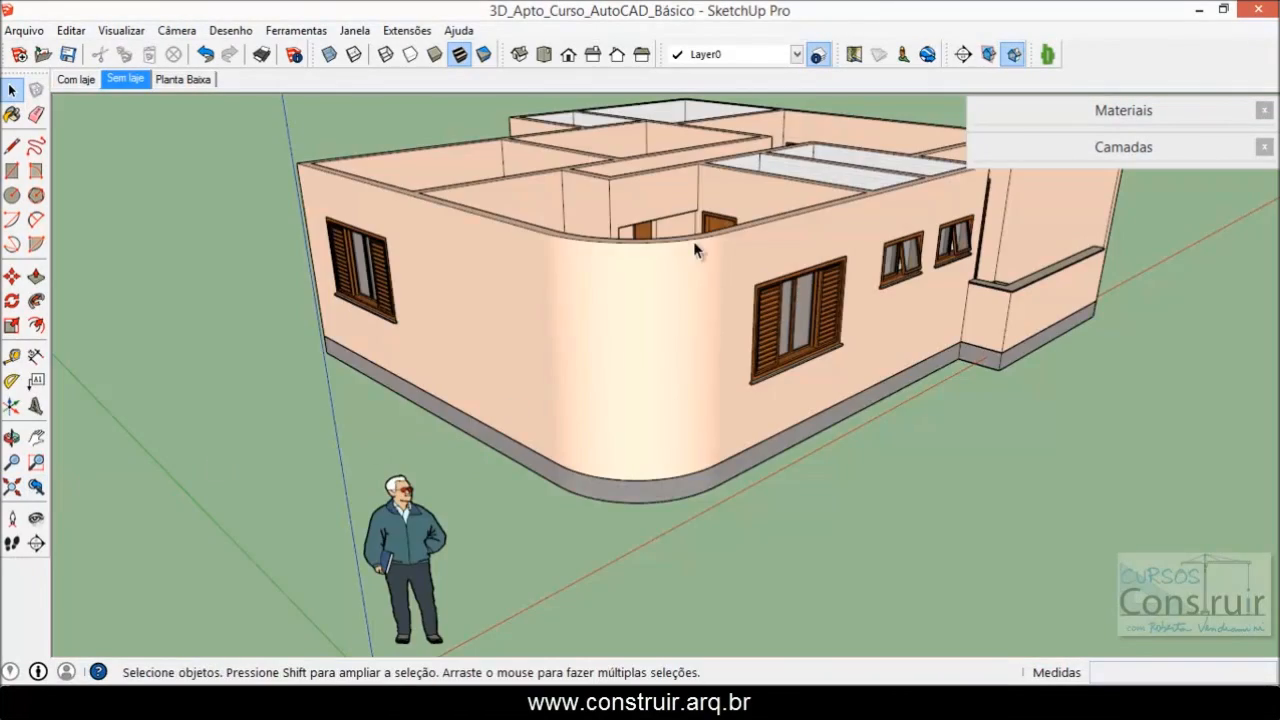
middle_click_drag(691, 246, 632, 364)
mouse_move(1030, 328)
middle_mouse_down()
mouse_move(729, 406)
mouse_move(721, 494)
middle_mouse_up()
scroll(1000, 400, "up", 3)
scroll(605, 338, "down", 2)
middle_click_drag(565, 290, 580, 329)
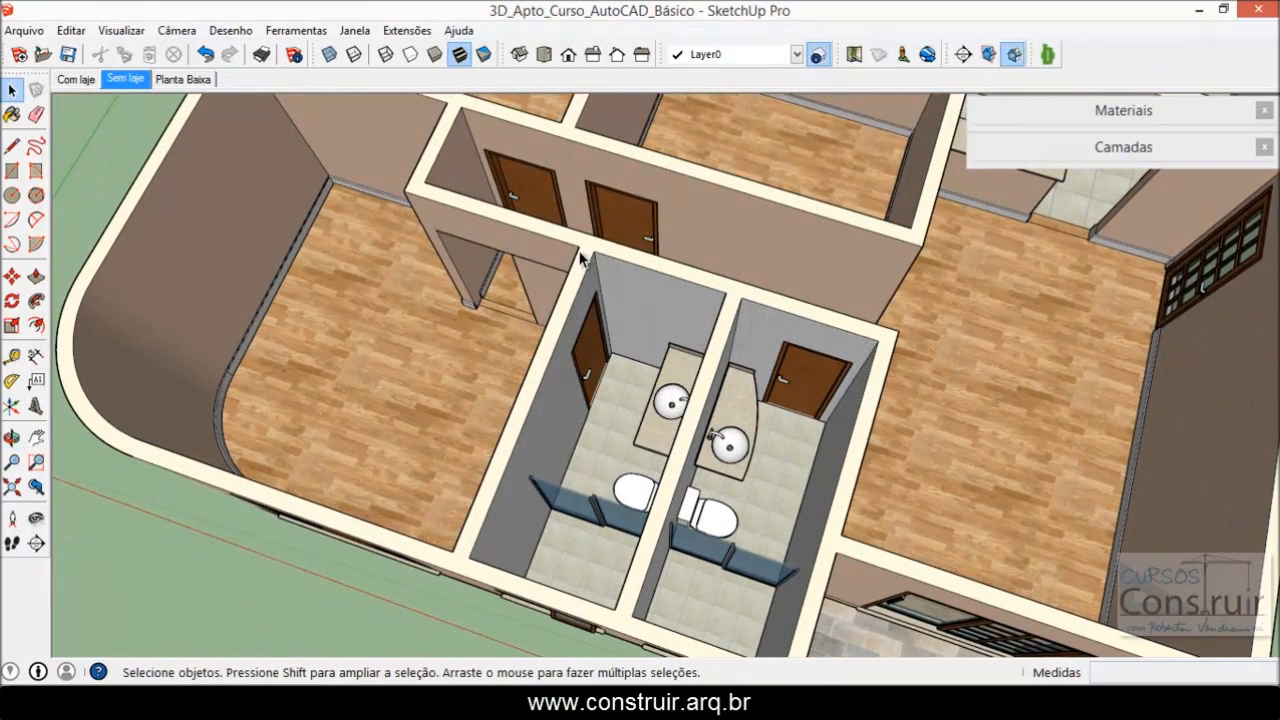
- Examine in the 3D model how the bathroom walls meet the corridor and exterior walls
scroll(580, 258, "up", 4)
scroll(607, 265, "up", 2)
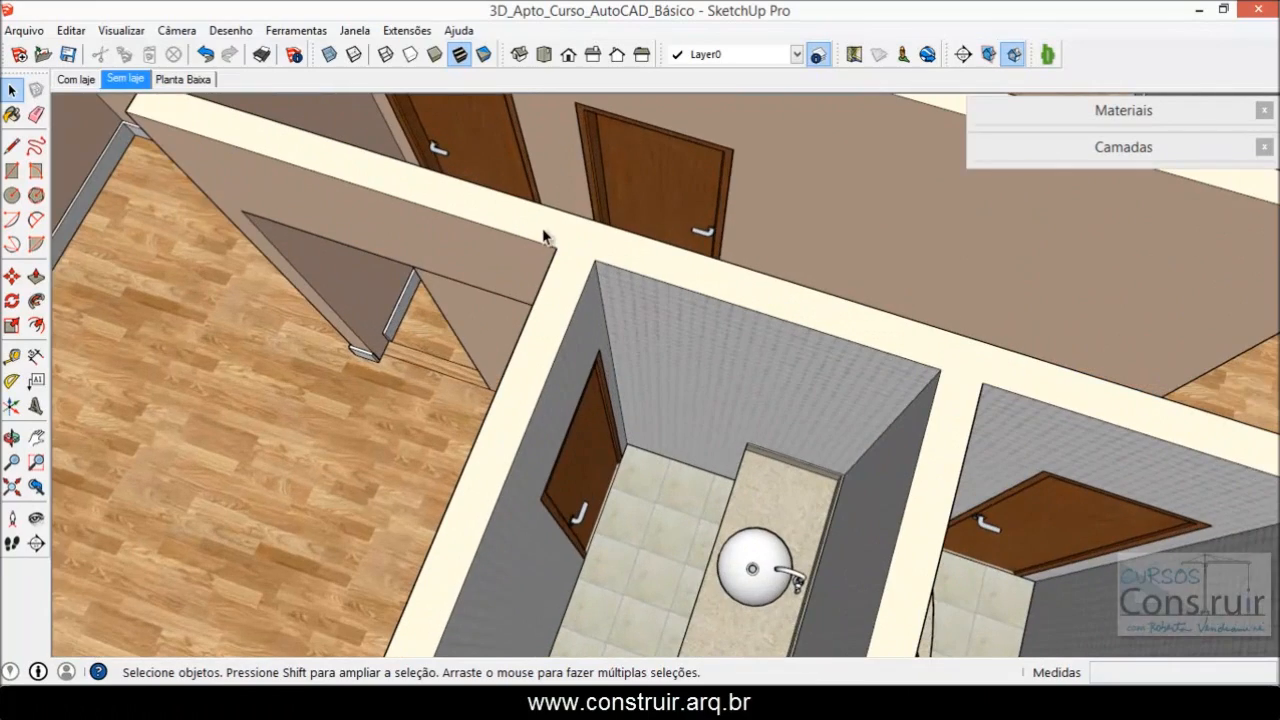
scroll(575, 258, "down", 4)
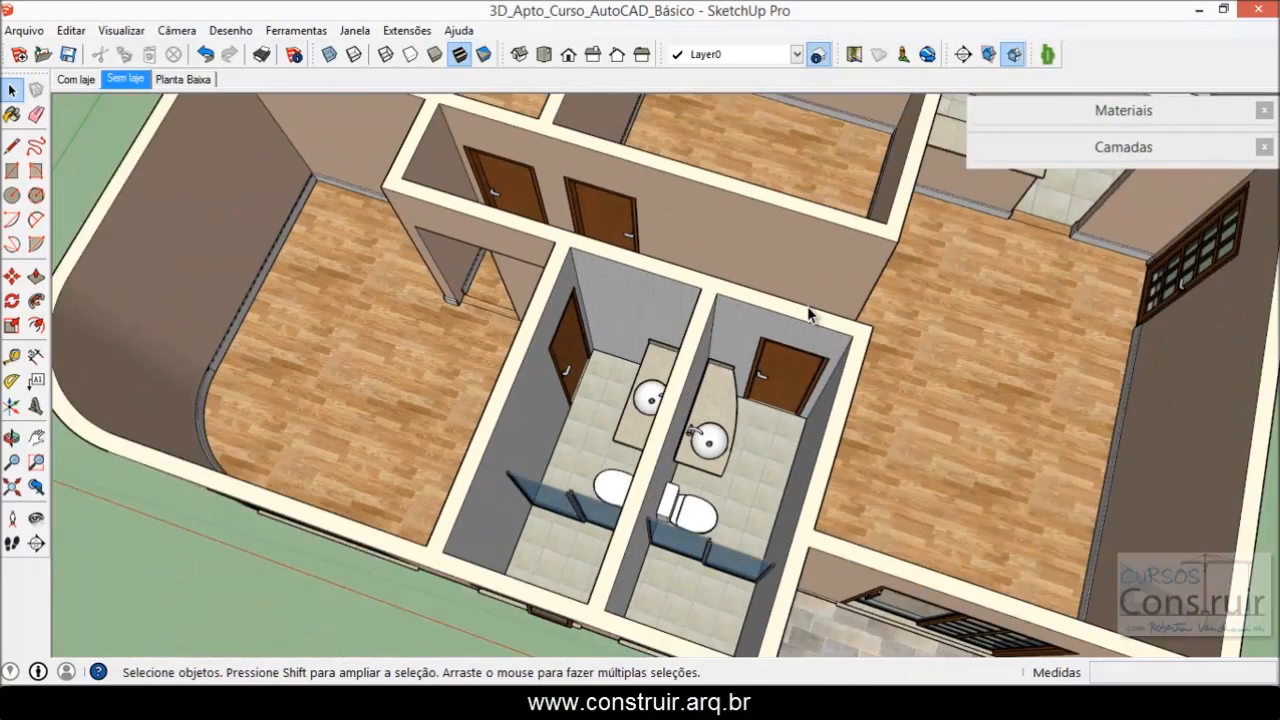
scroll(715, 318, "up", 4)
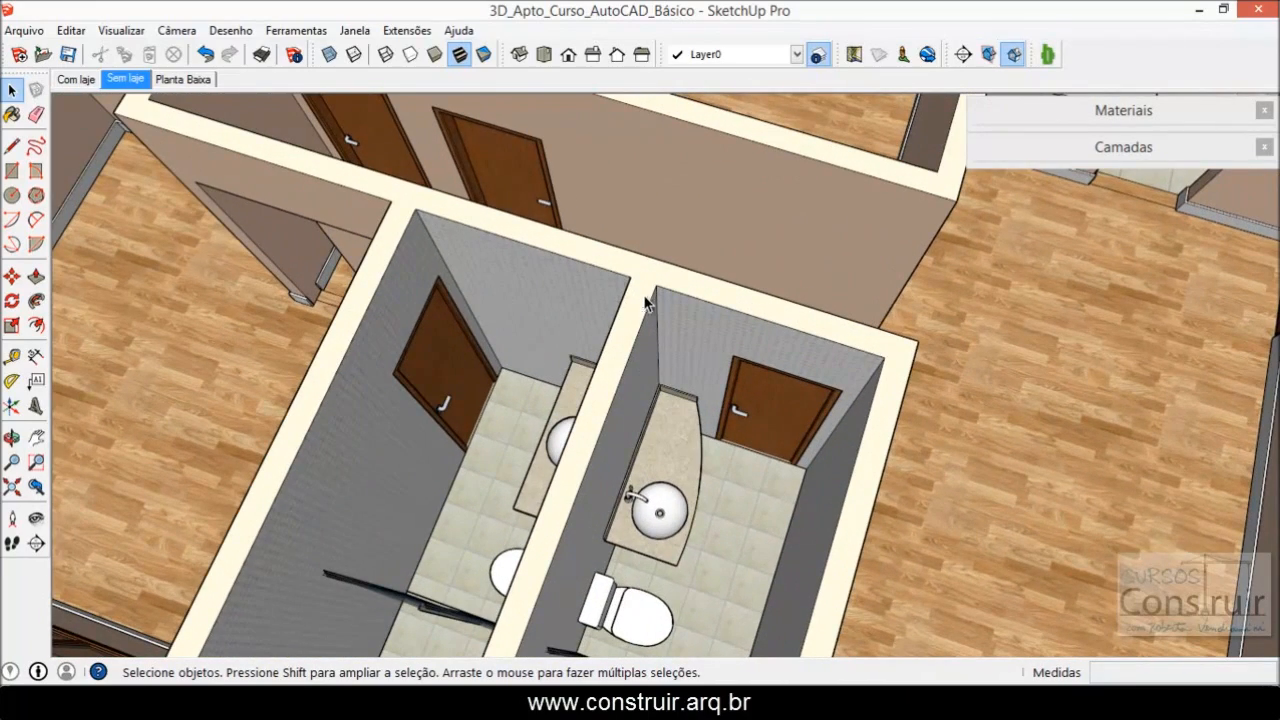
scroll(645, 303, "down", 5)
middle_click_drag(645, 303, 780, 455)
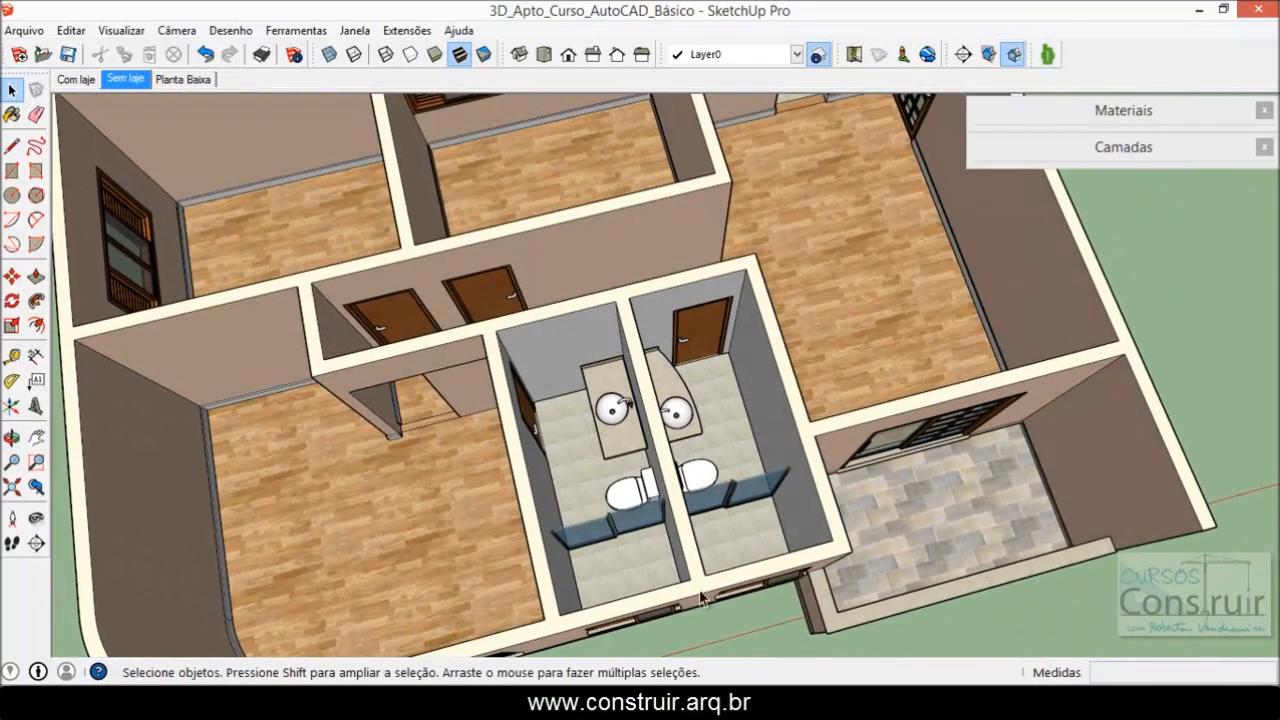
middle_click_drag(634, 318, 653, 372)
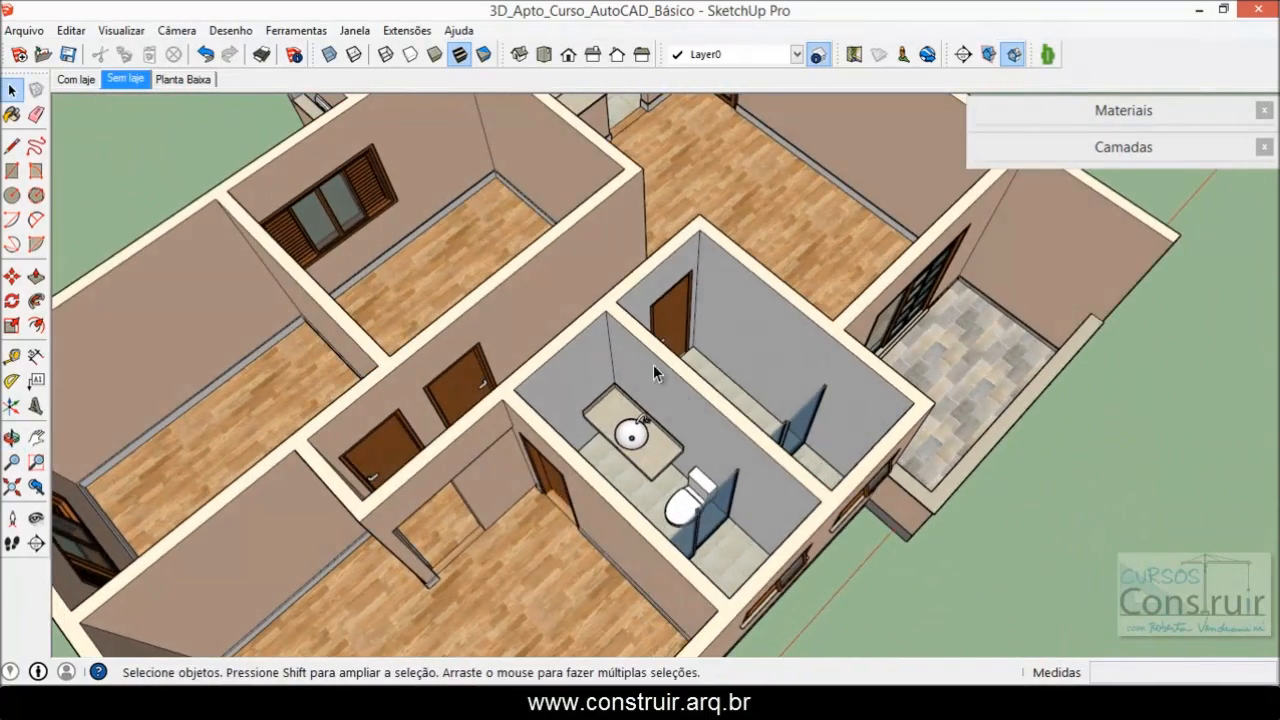
middle_click_drag(711, 434, 664, 468)
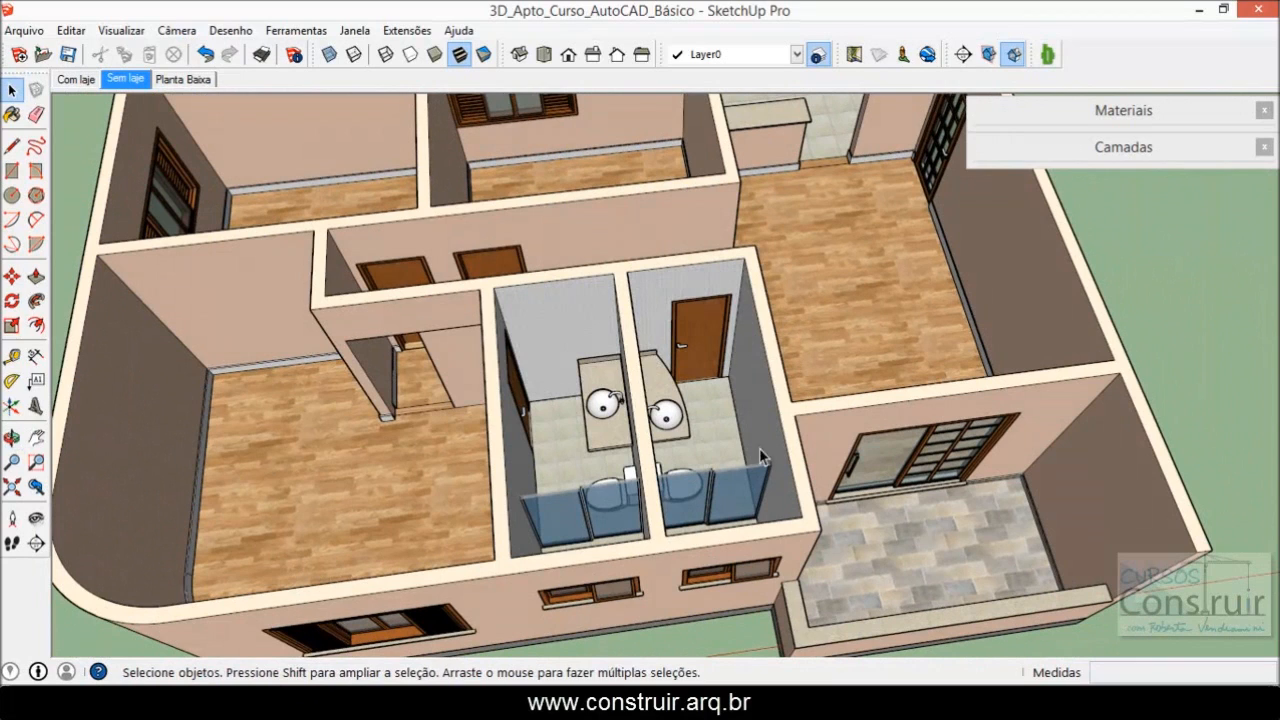
- Check the bathroom width in the dimensioned PDF, and in AutoCAD offset the suite-bathroom partition's bathroom-side face 1.3 m into the bathrooms
mouse_move(536, 704)
left_click(537, 590)
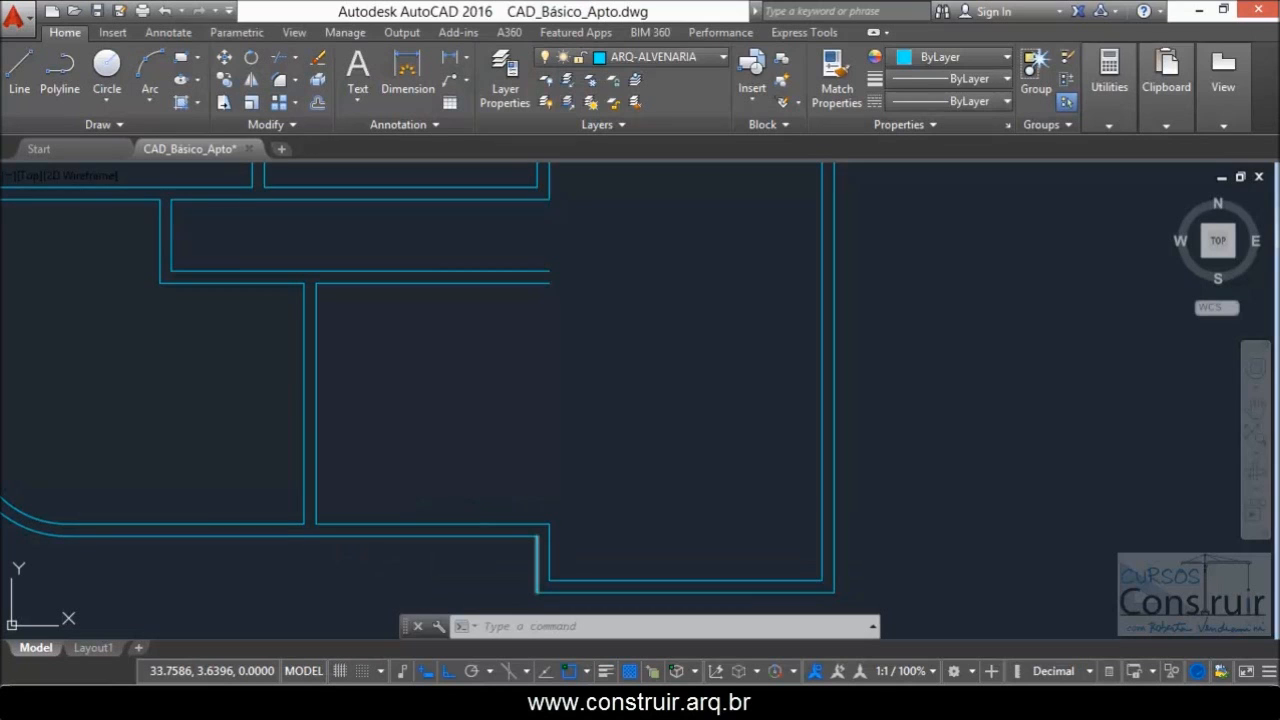
key("alt+Tab")
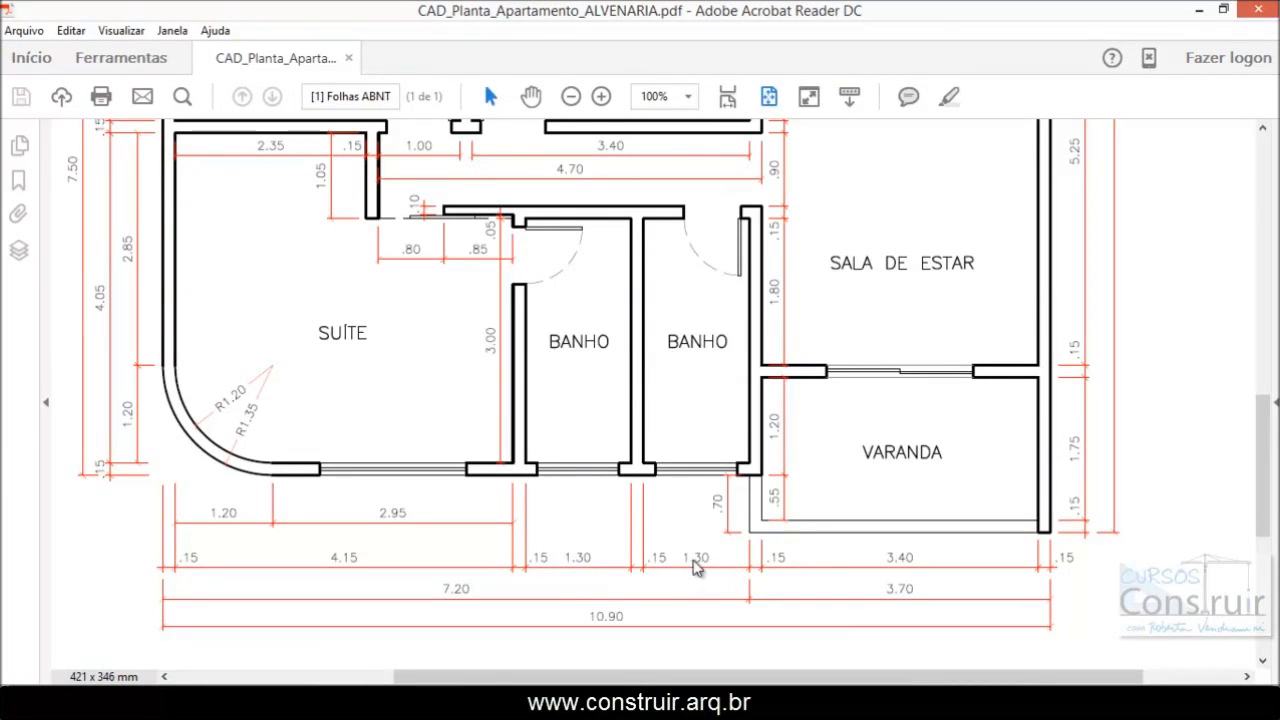
left_click(610, 702)
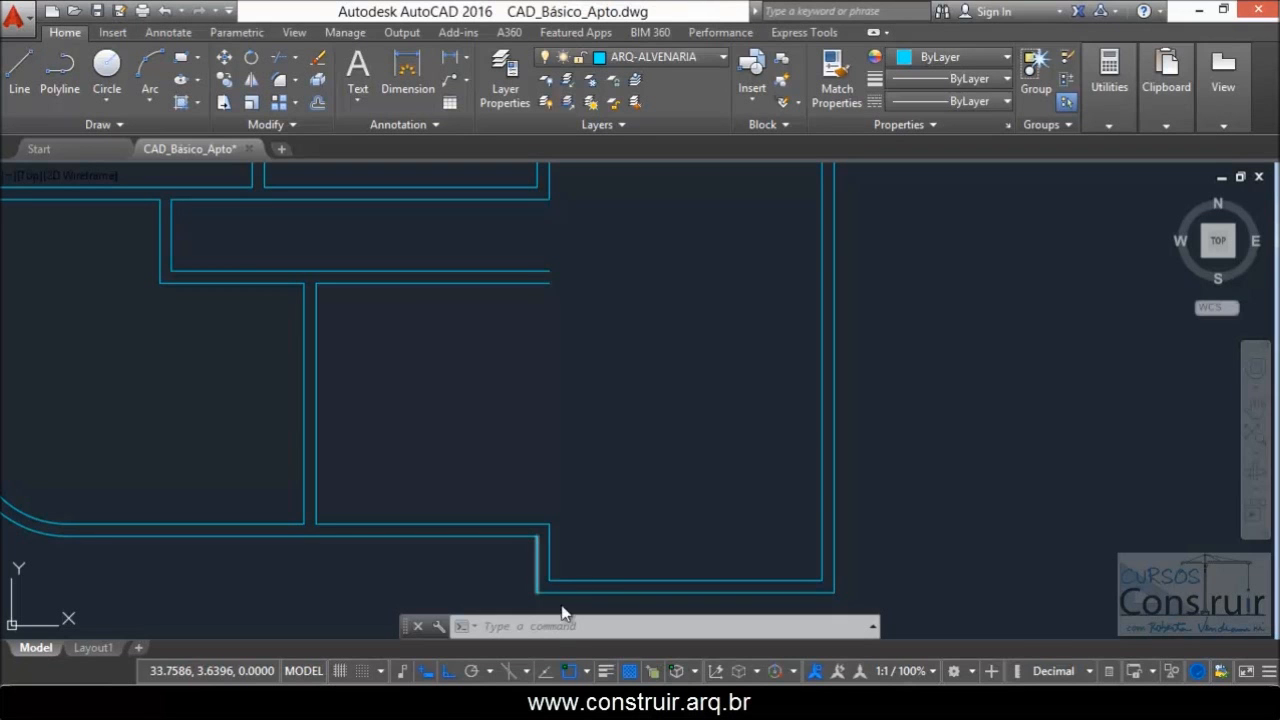
type("o")
key("Return")
type("1.3")
key("Return")
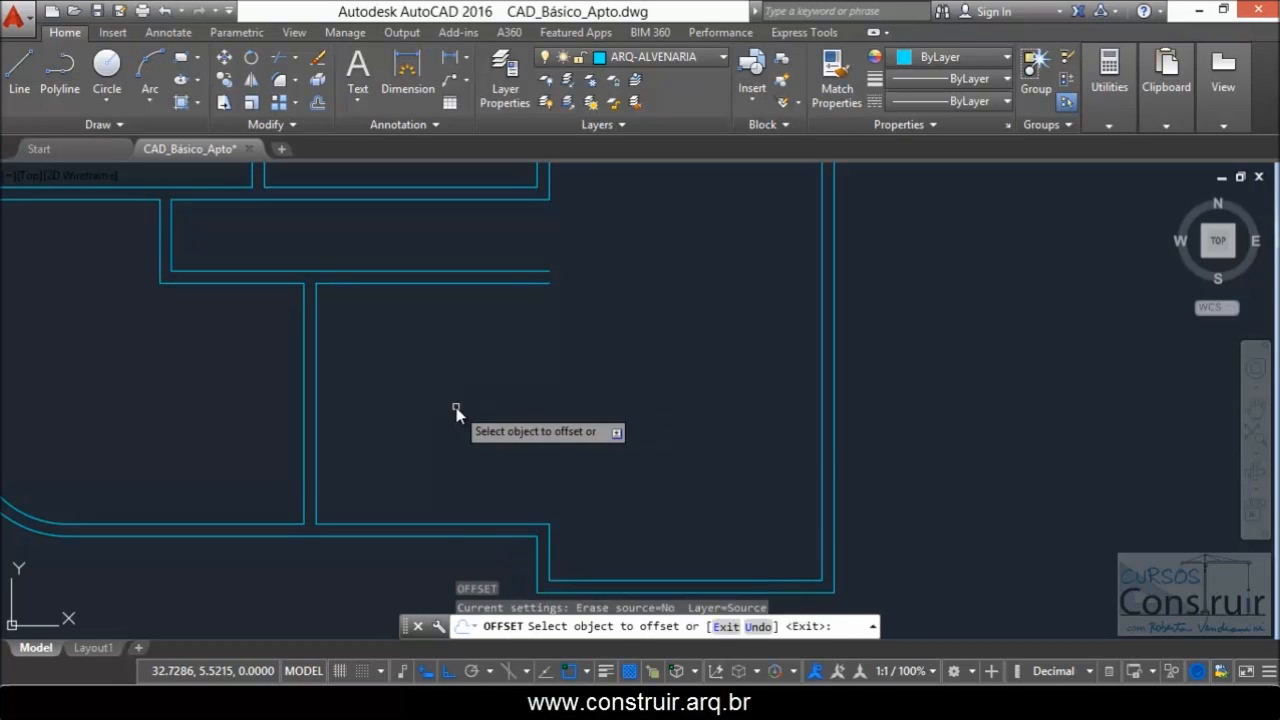
left_click(316, 374)
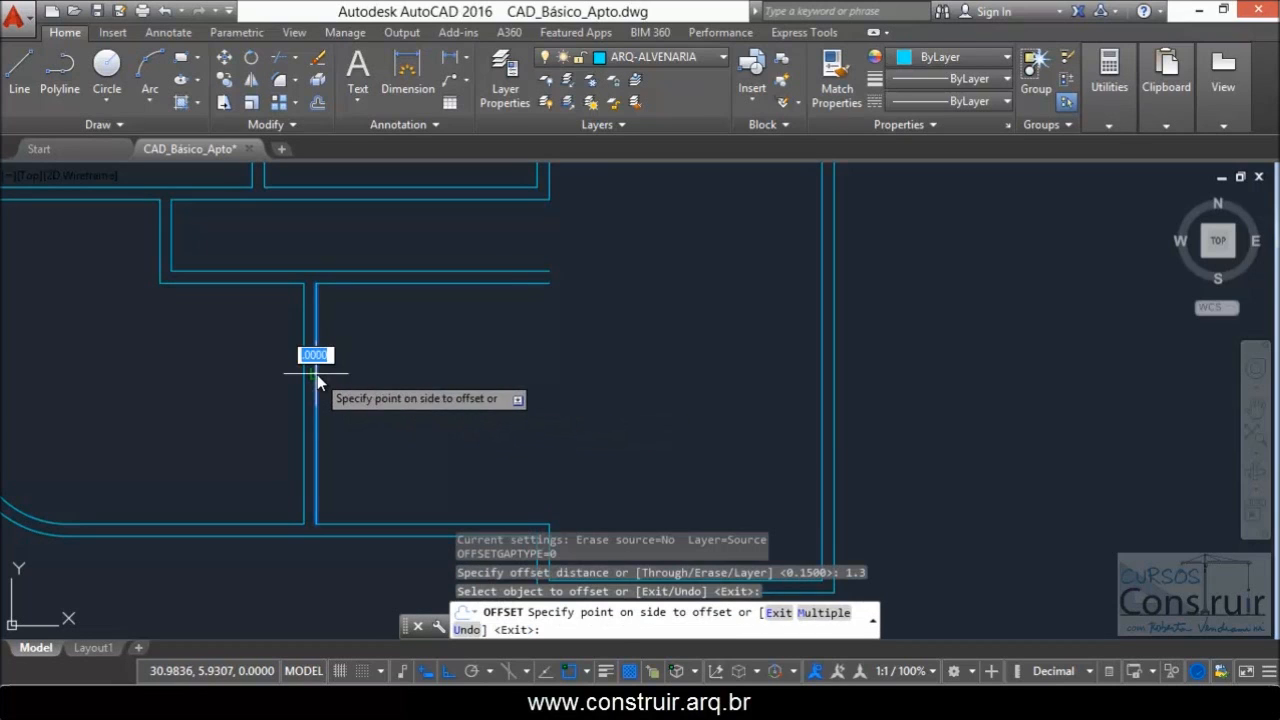
left_click(518, 376)
key("Return")
- Offset the new line .15 away from the suite to give the partition between the two bathrooms its thickness
key("Return")
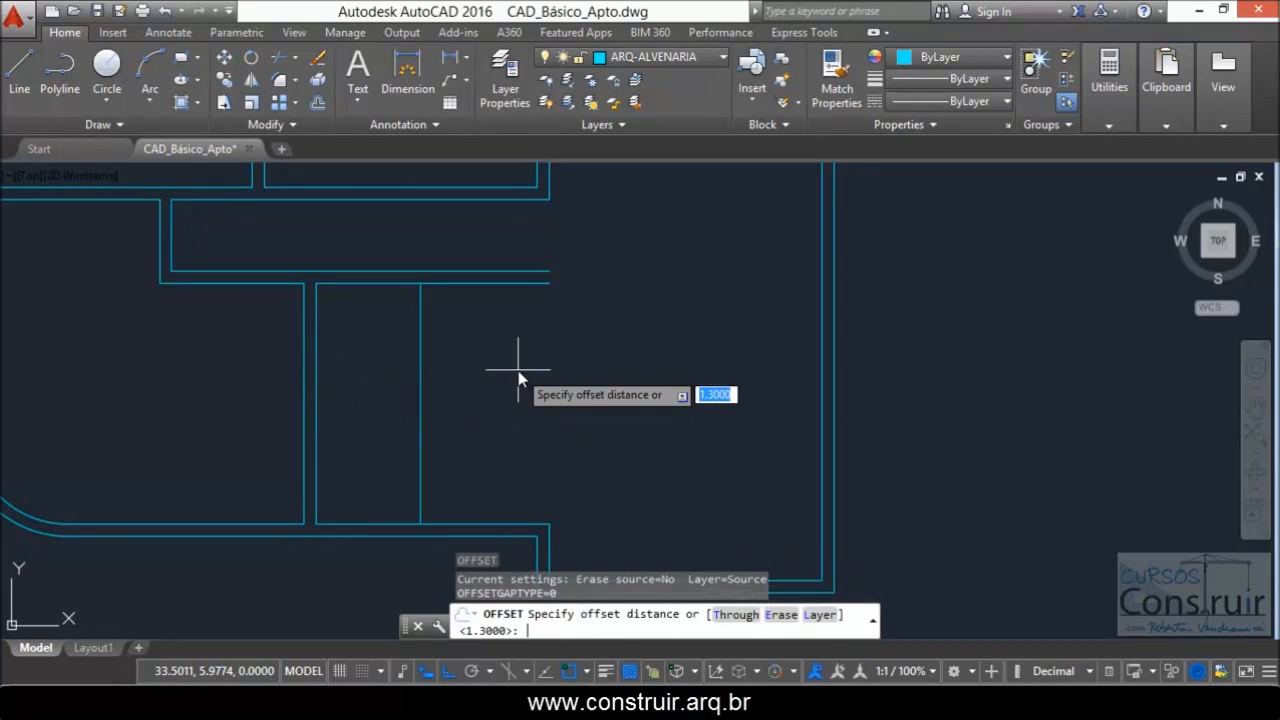
type(".")
key("Return")
left_click(420, 370)
left_click(513, 376)
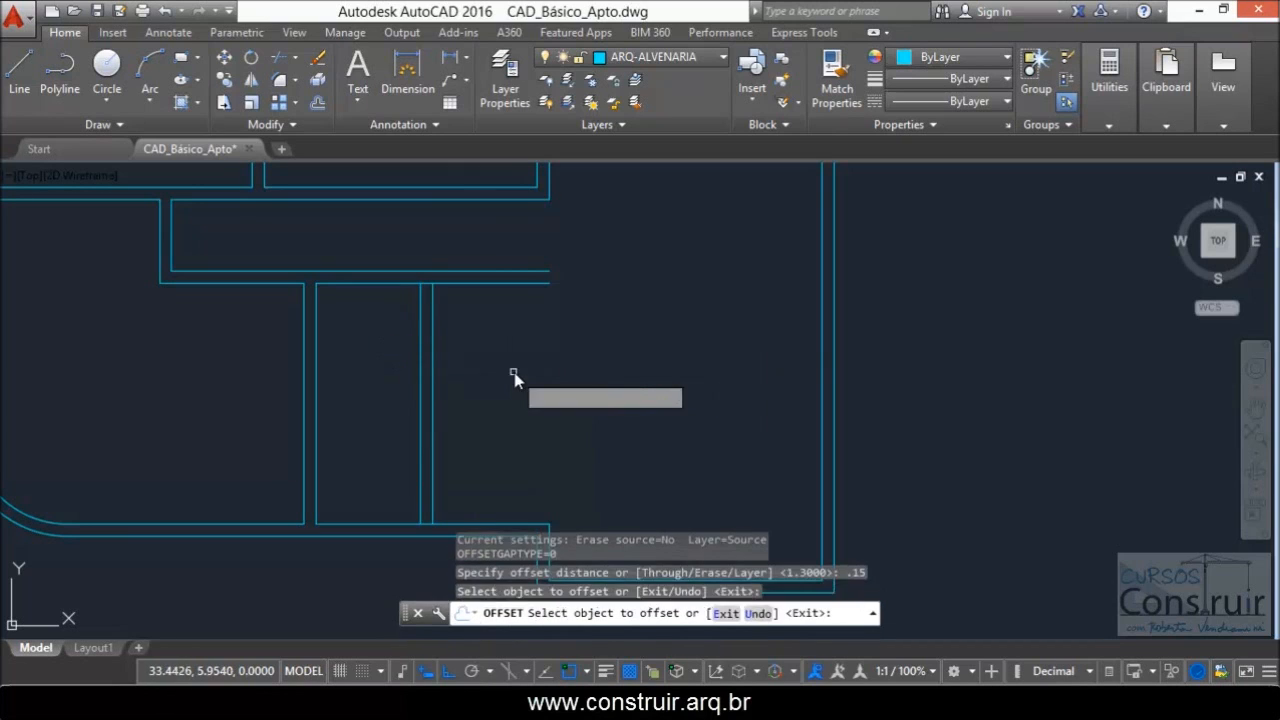
key("Escape")
scroll(457, 314, "down", 2)
scroll(526, 360, "up", 2)
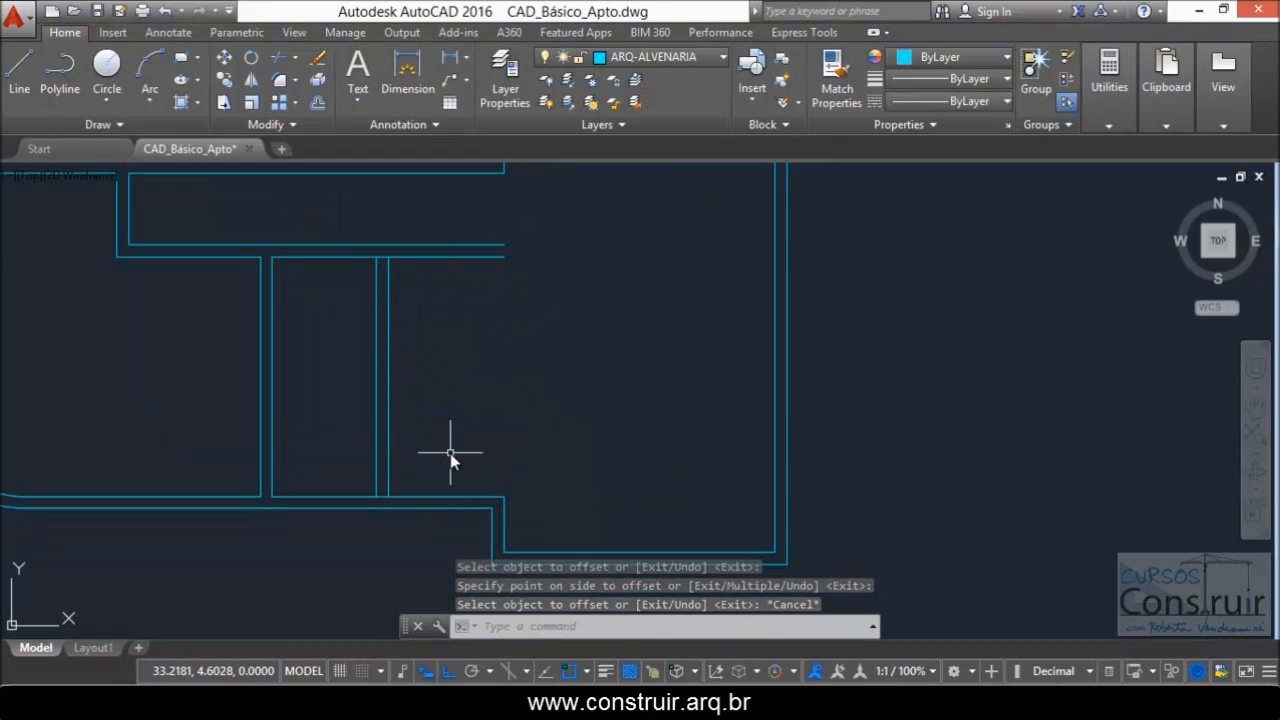
scroll(504, 369, "down", 2)
scroll(521, 471, "up", 4)
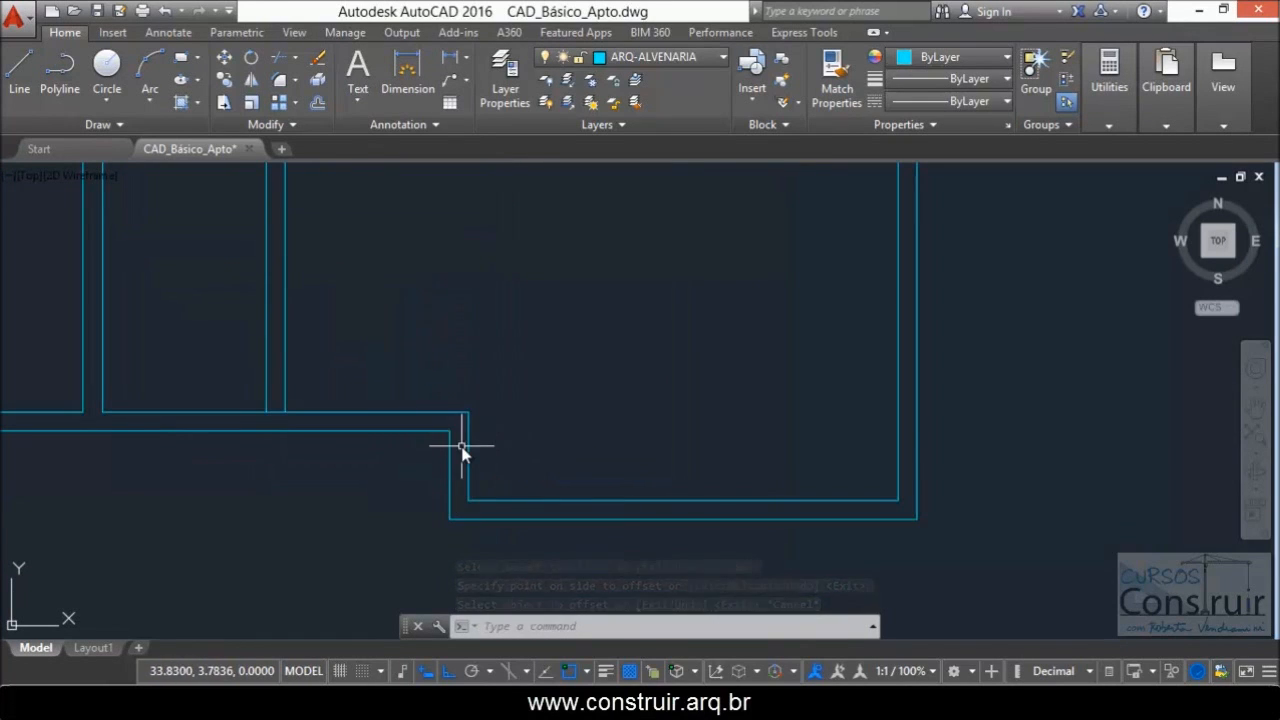
scroll(491, 491, "down", 3)
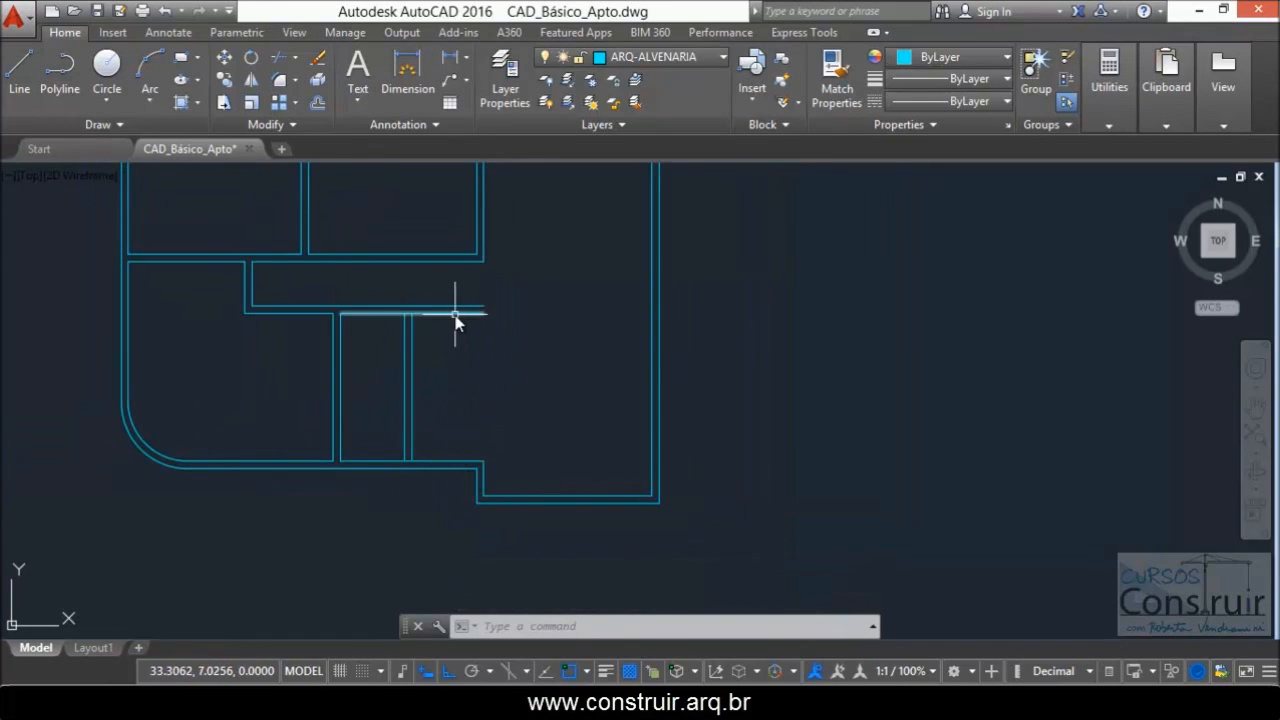
scroll(543, 371, "up", 2)
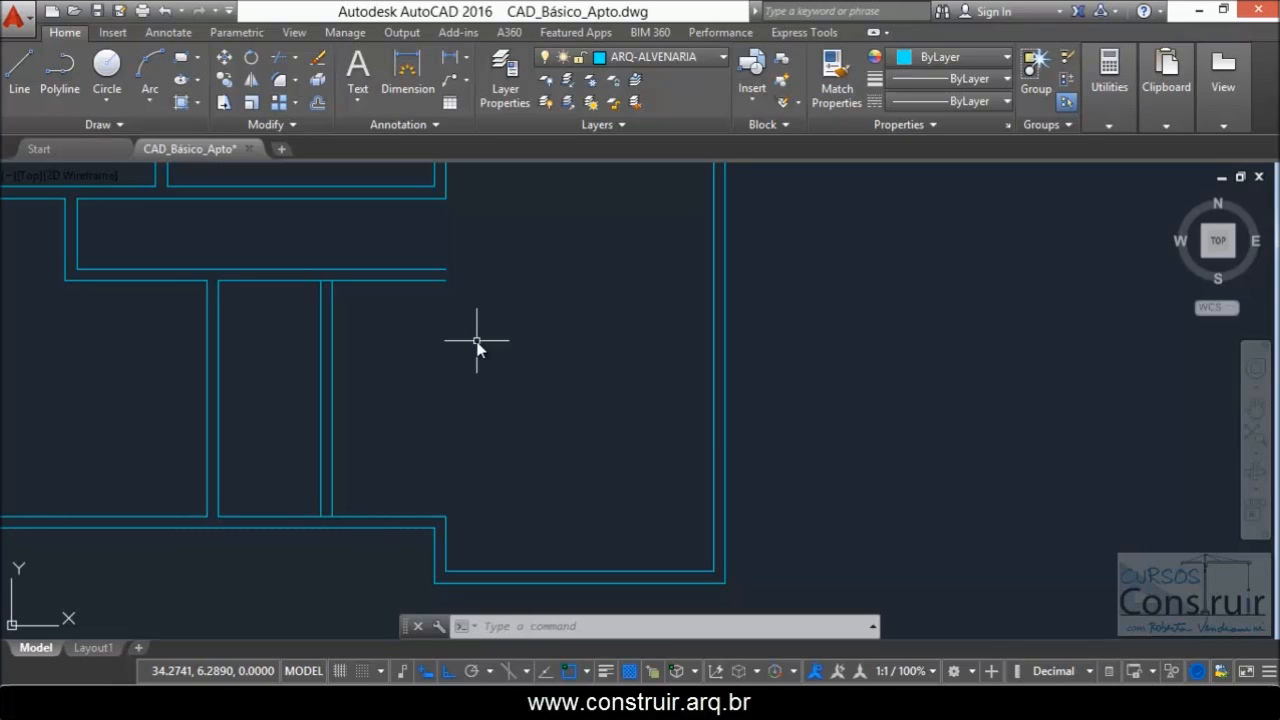
left_click(446, 526)
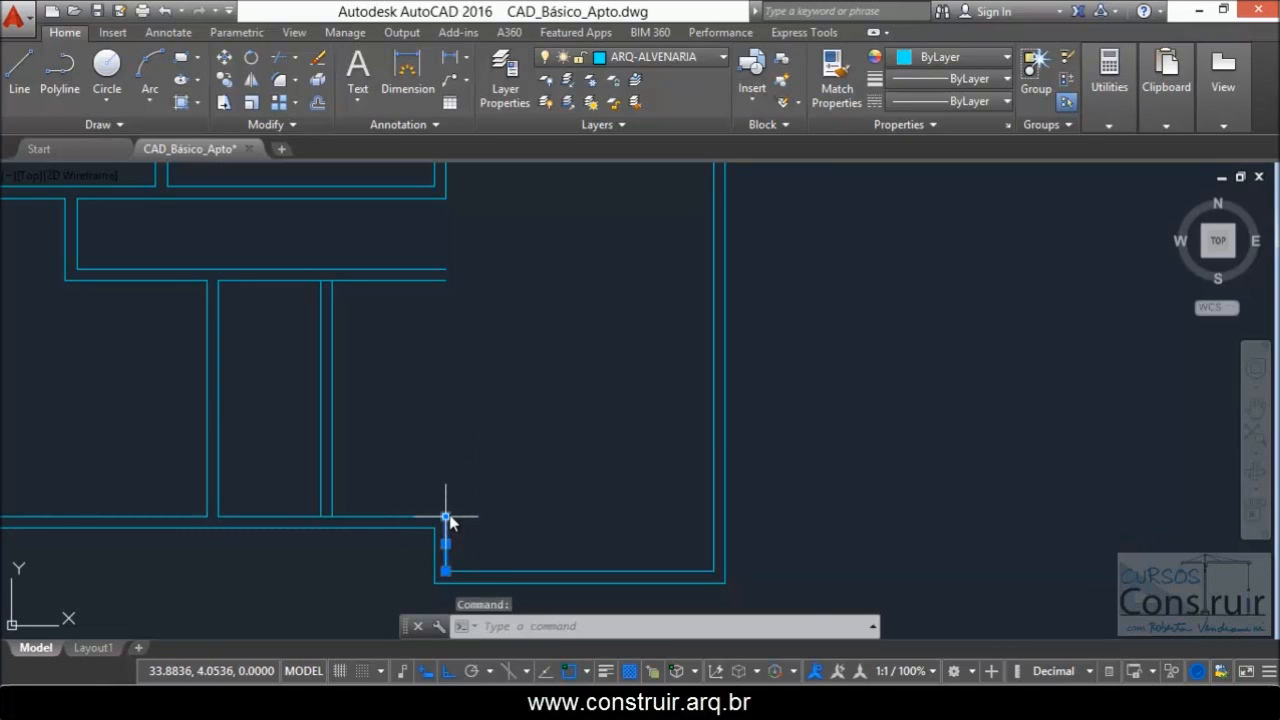
left_click(446, 517)
key("Escape")
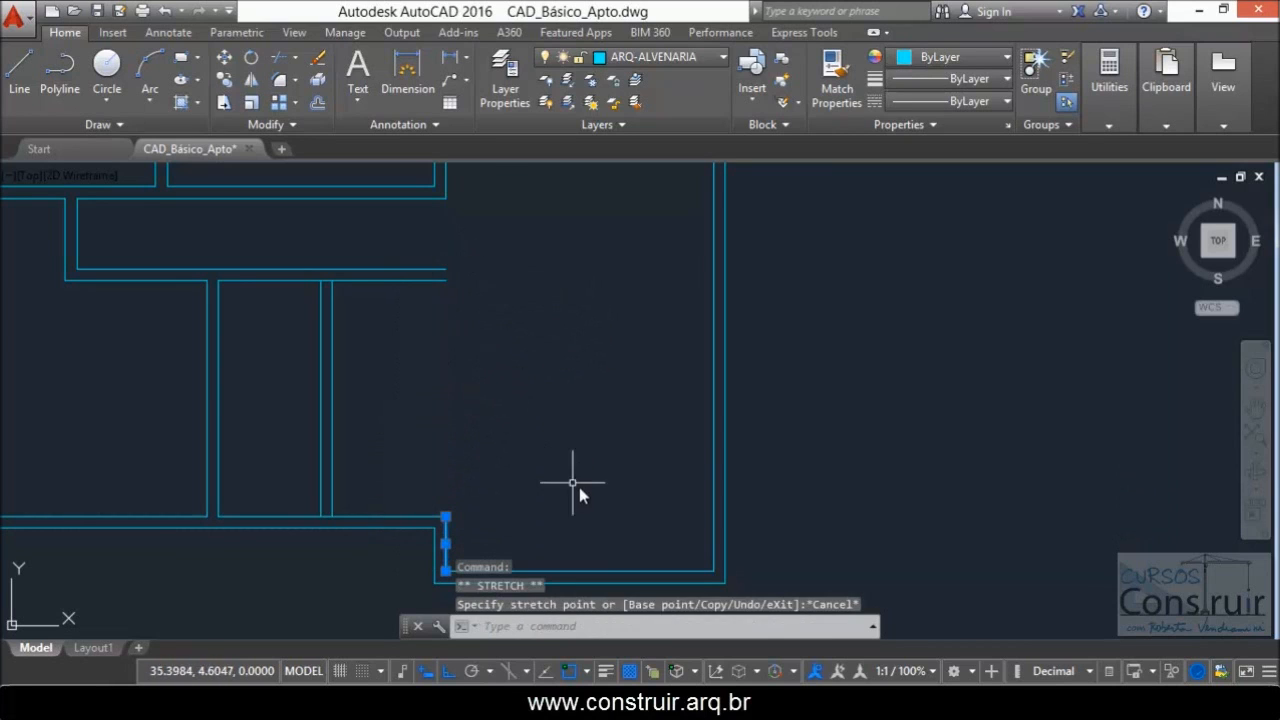
key("Escape")
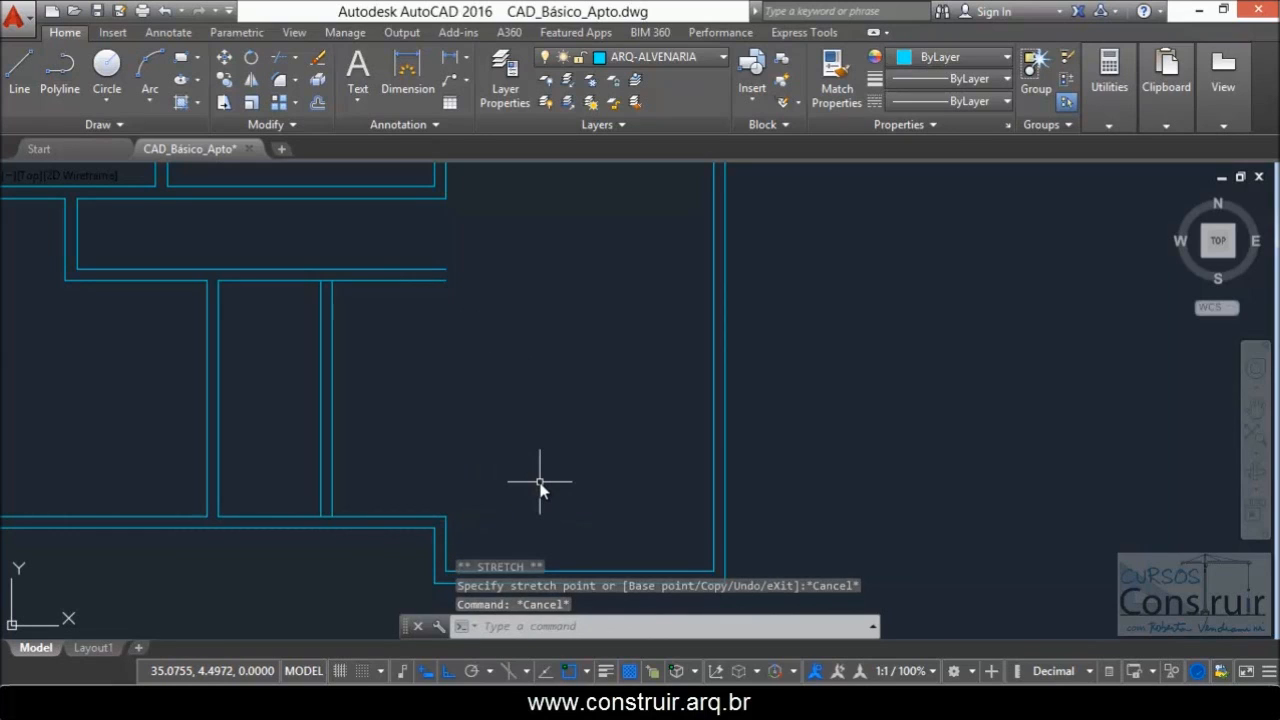
- Fillet the corridor wall's two lines with the matching lines of the short exterior wall jog to close the second bathroom with square corners
type("F")
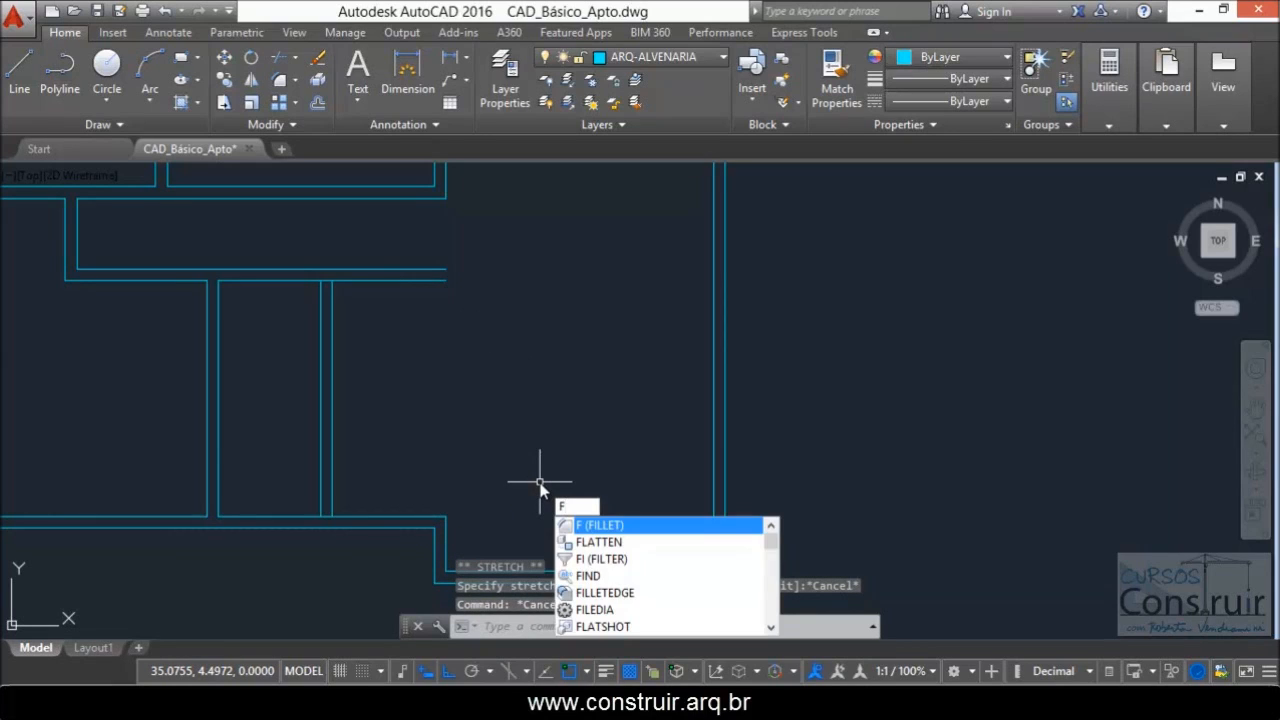
key("Return")
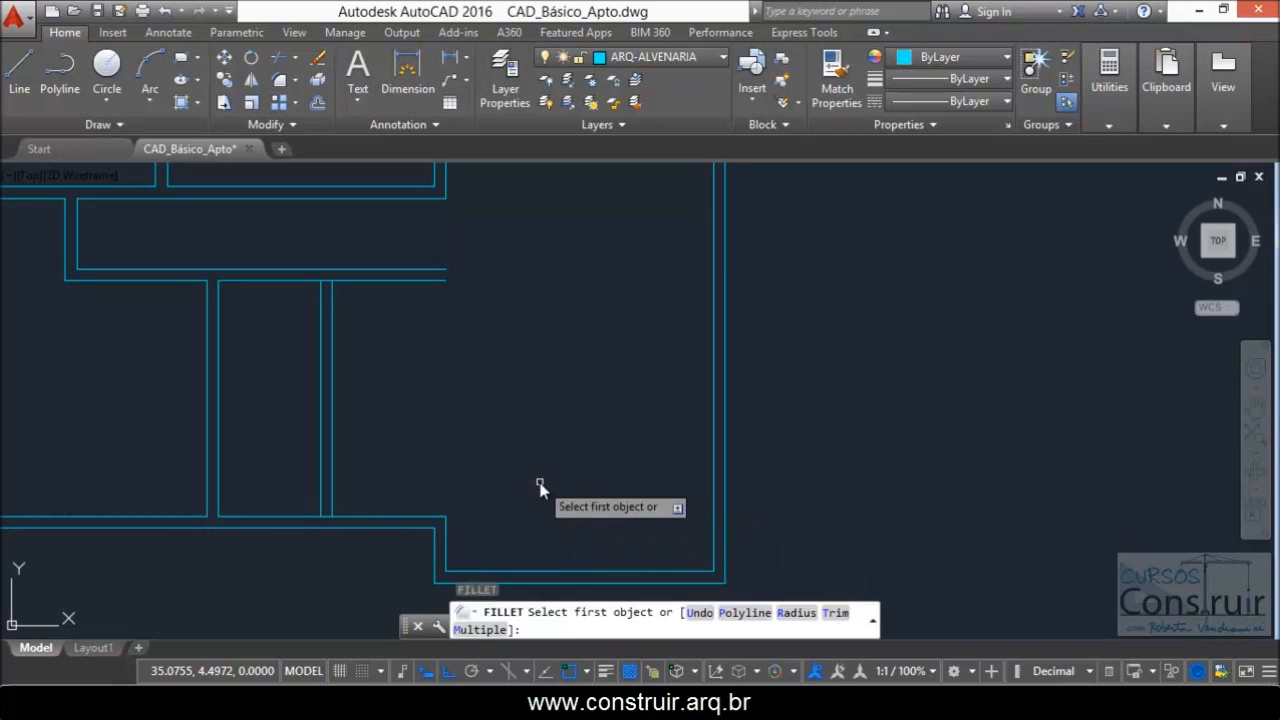
left_click(414, 270)
left_click(447, 534)
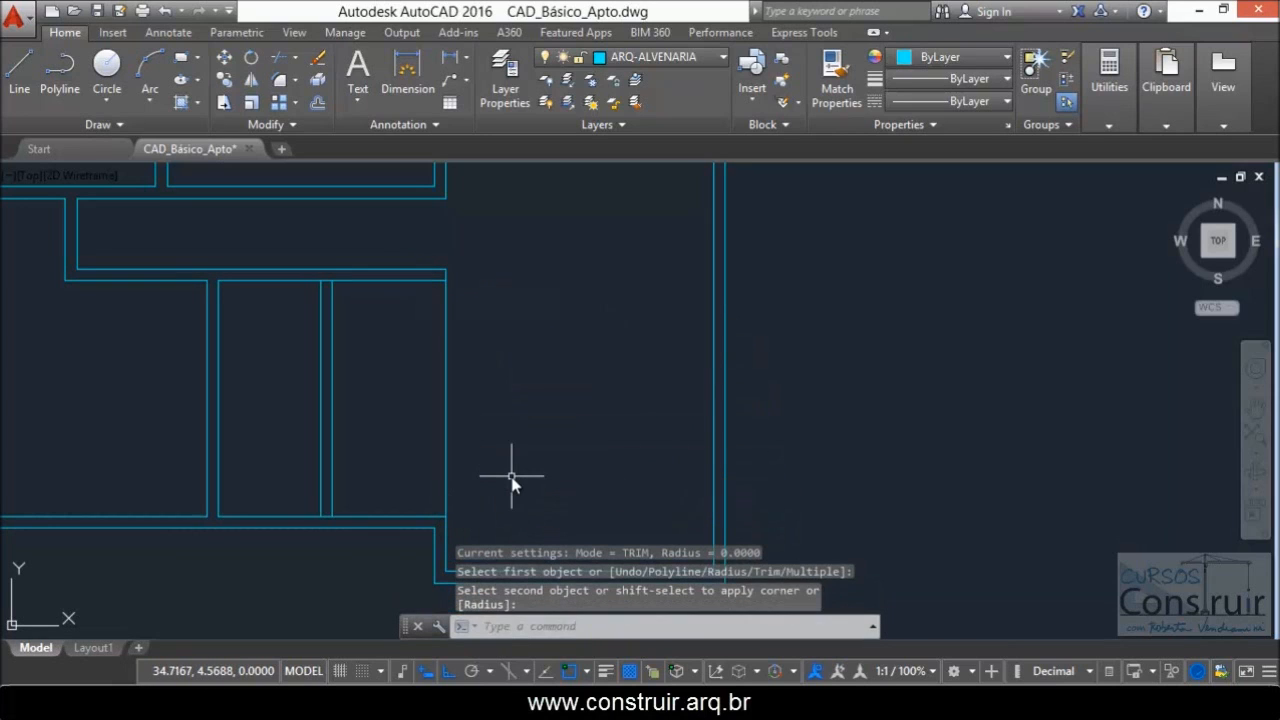
key("Return")
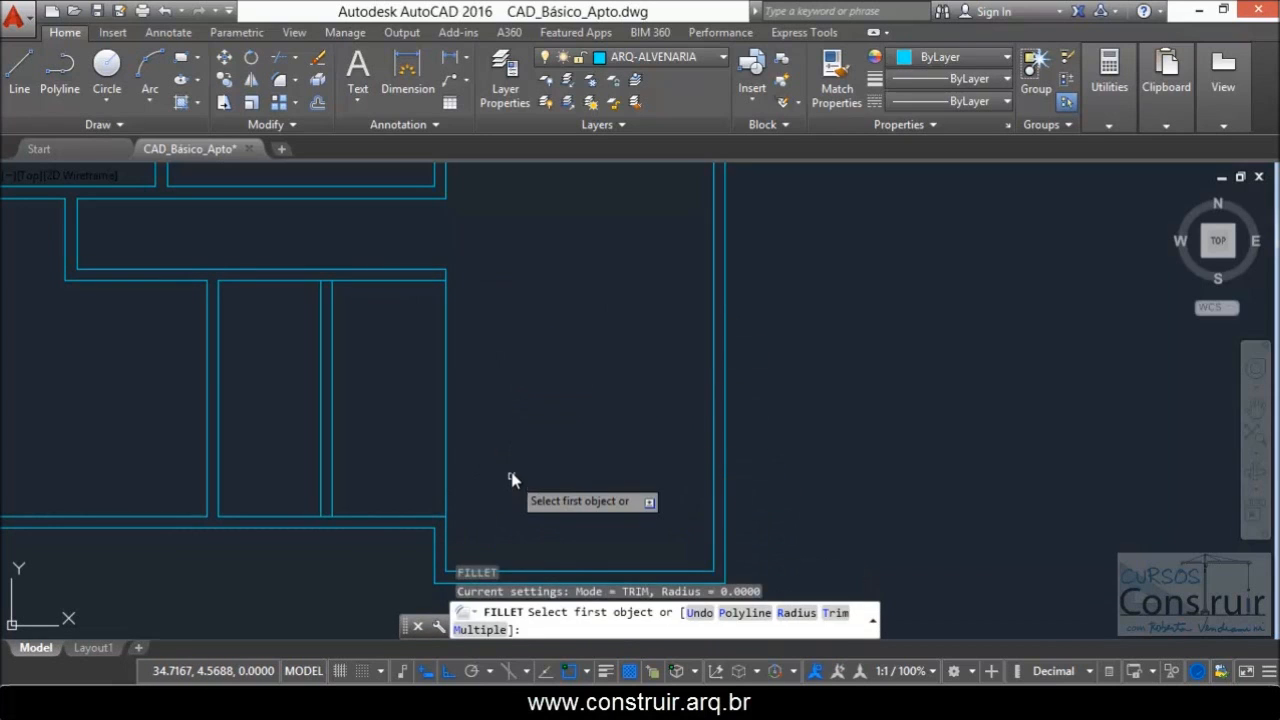
left_click(392, 281)
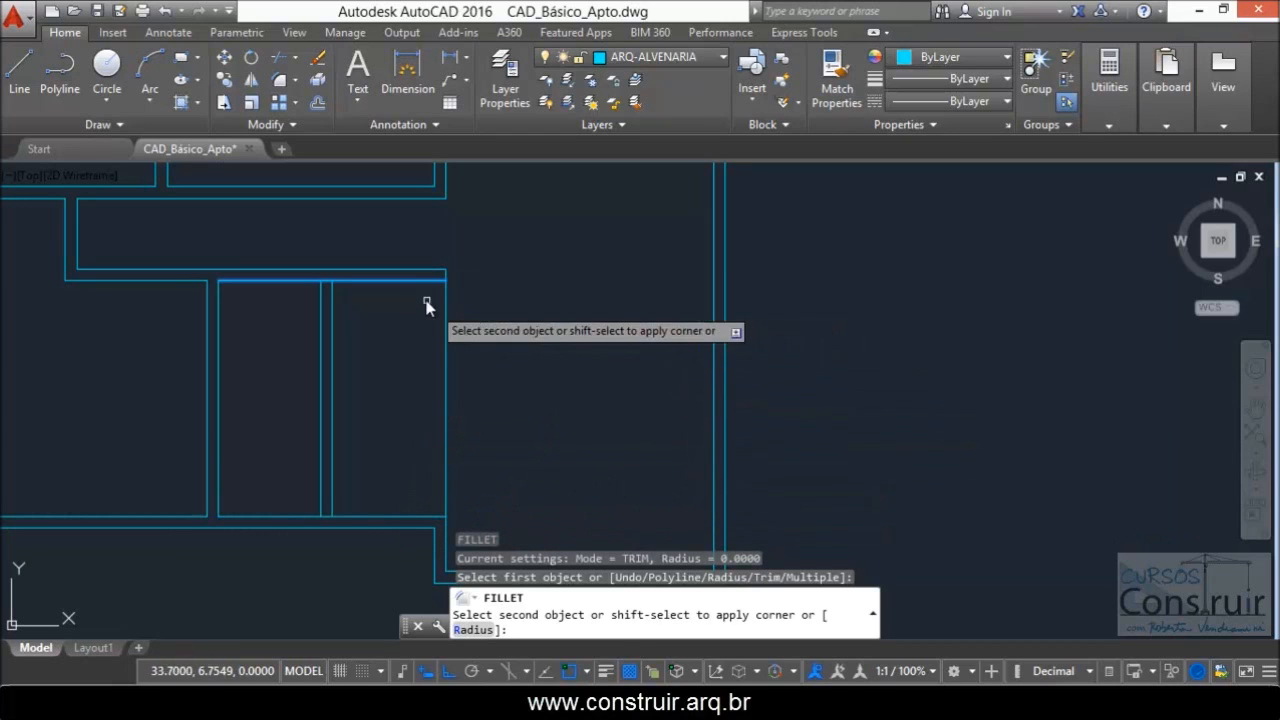
left_click(434, 535)
- Review the walls drawn so far and consult the upper part of the floor plan in the dimensioned PDF
scroll(390, 397, "down", 2)
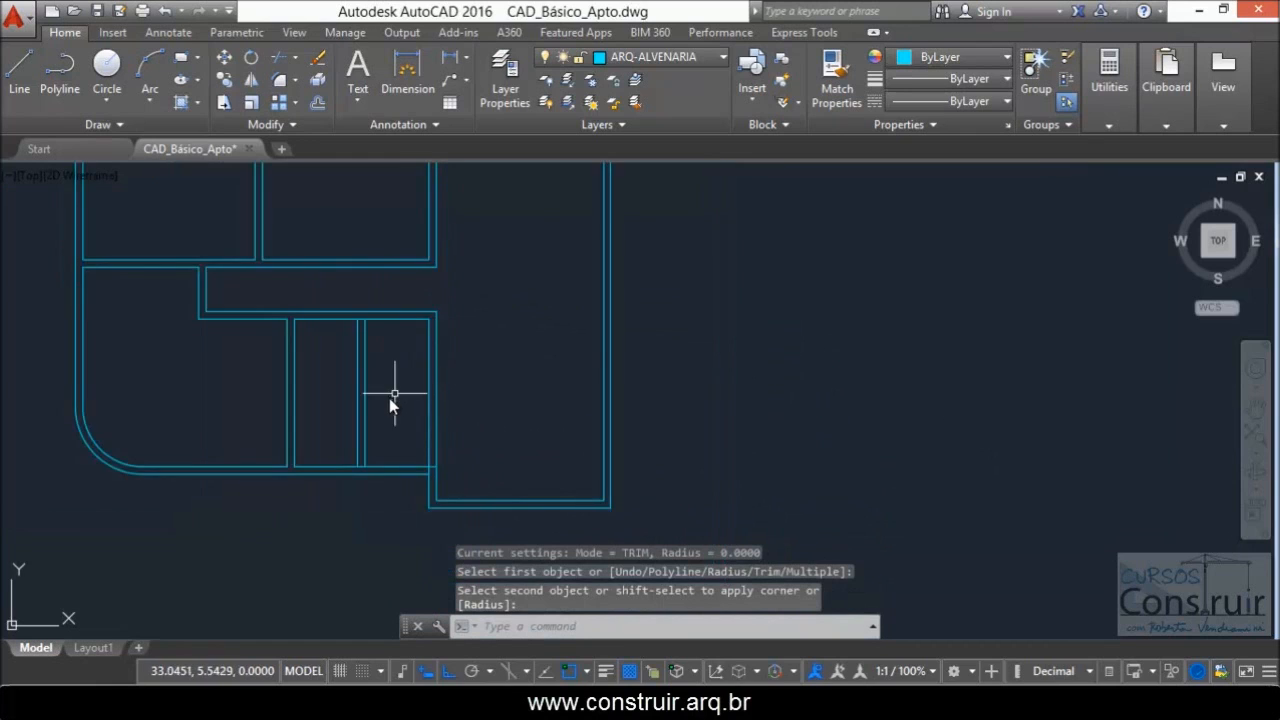
scroll(392, 396, "down", 1)
scroll(414, 433, "down", 1)
scroll(438, 341, "up", 1)
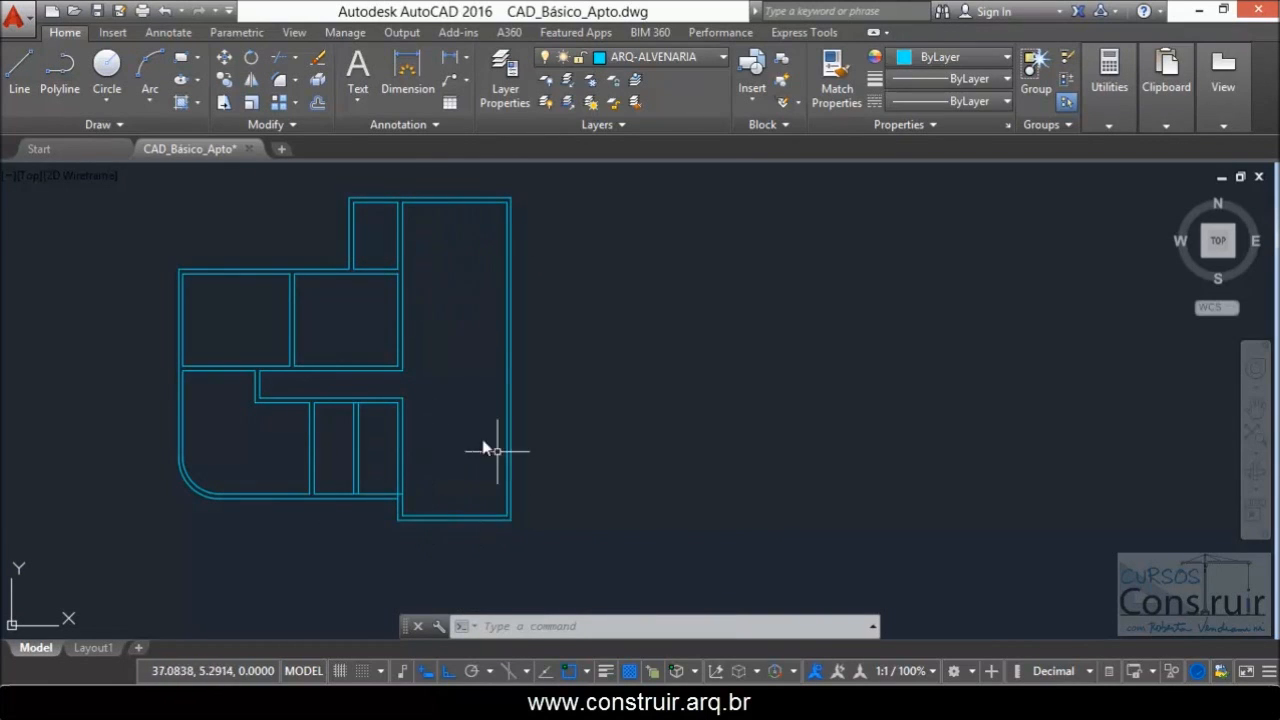
scroll(474, 190, "up", 2)
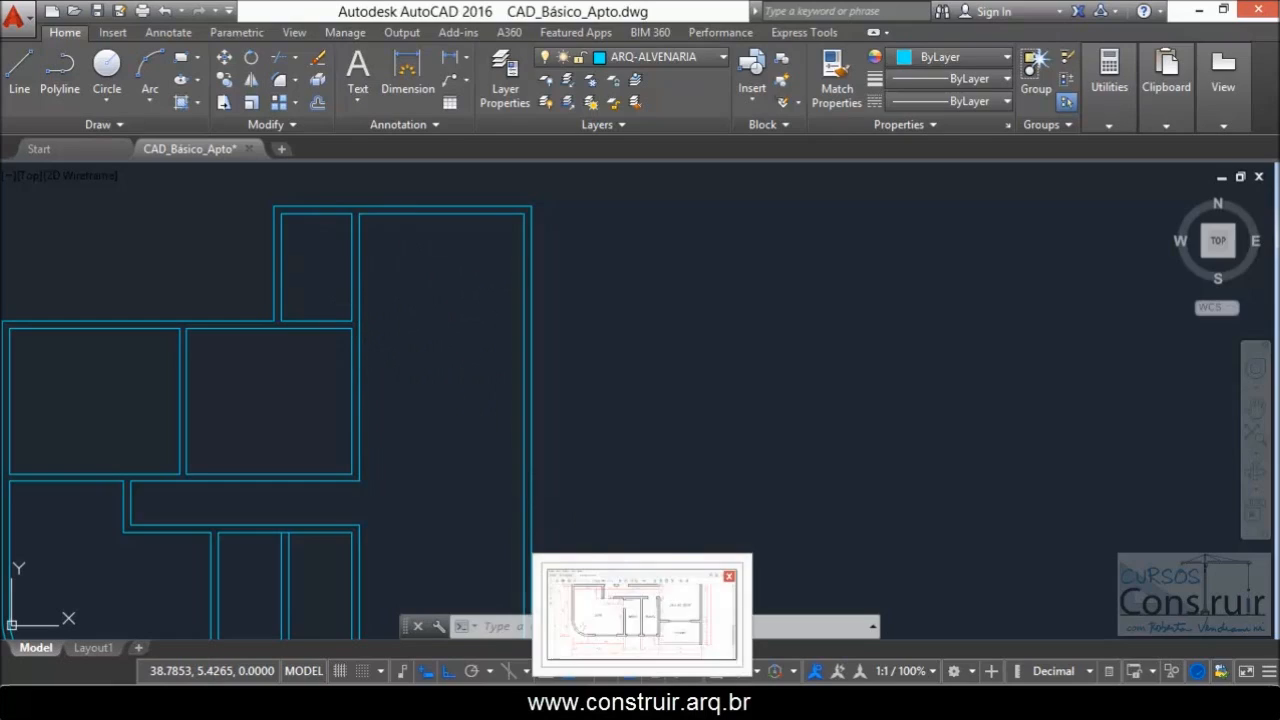
left_click(640, 628)
scroll(1063, 303, "up", 2)
scroll(1268, 420, "up", 8)
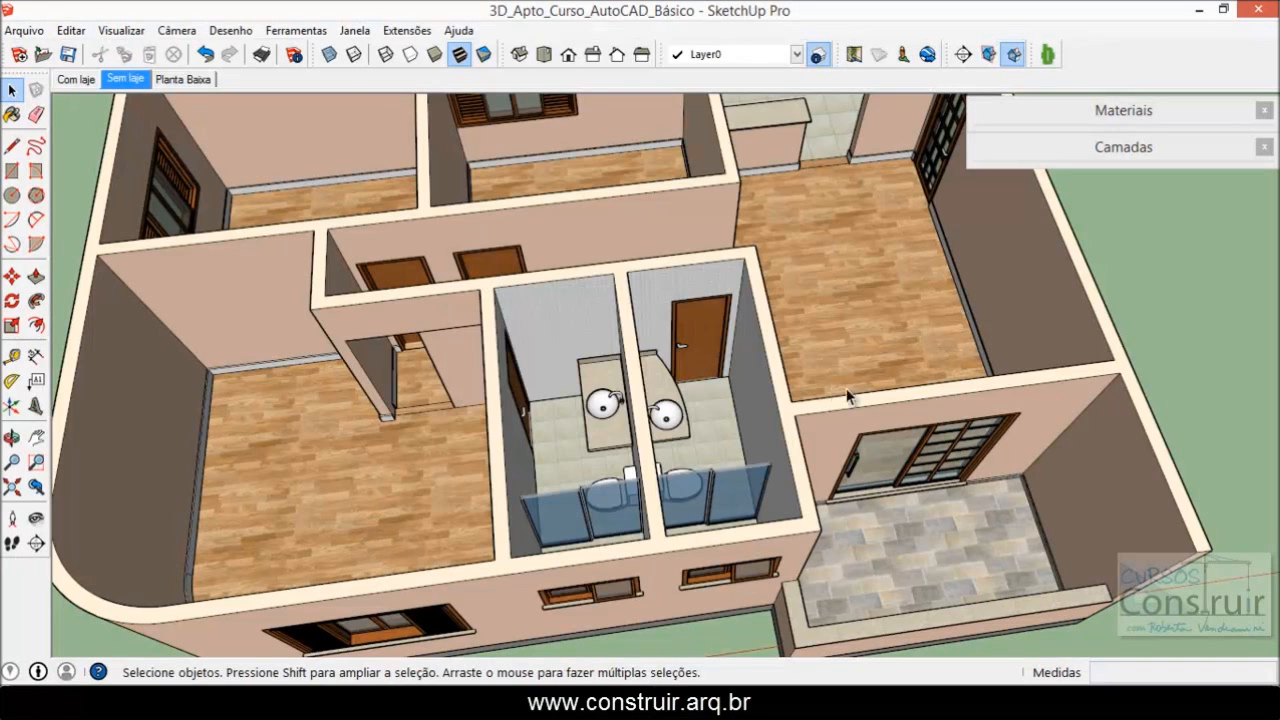
- Switch to the SketchUp model and examine the half wall with countertop and the opening between the living room and kitchen
mouse_move(847, 397)
middle_mouse_down()
mouse_move(292, 399)
mouse_move(710, 368)
mouse_move(825, 278)
middle_mouse_up()
scroll(808, 280, "up", 5)
middle_click_drag(715, 350, 700, 275)
scroll(699, 280, "up", 3)
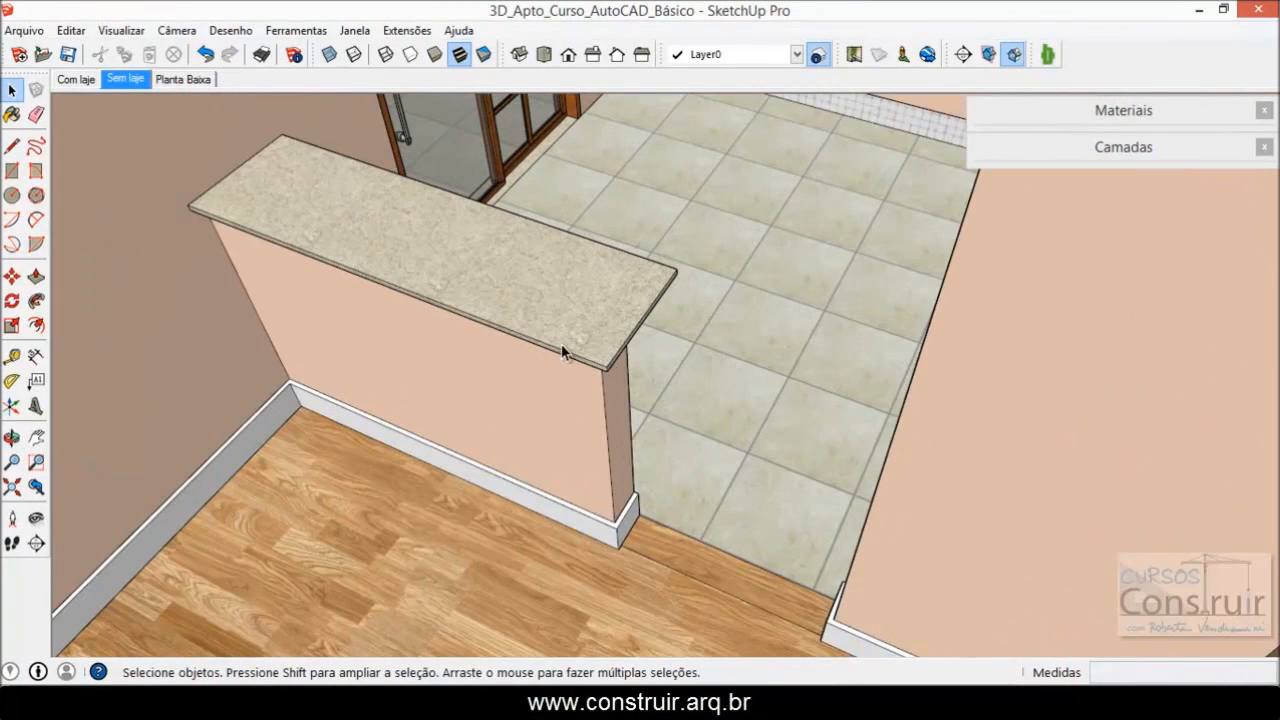
mouse_move(641, 266)
middle_mouse_down()
mouse_move(611, 442)
mouse_move(662, 461)
mouse_move(612, 424)
middle_mouse_up()
scroll(600, 415, "down", 6)
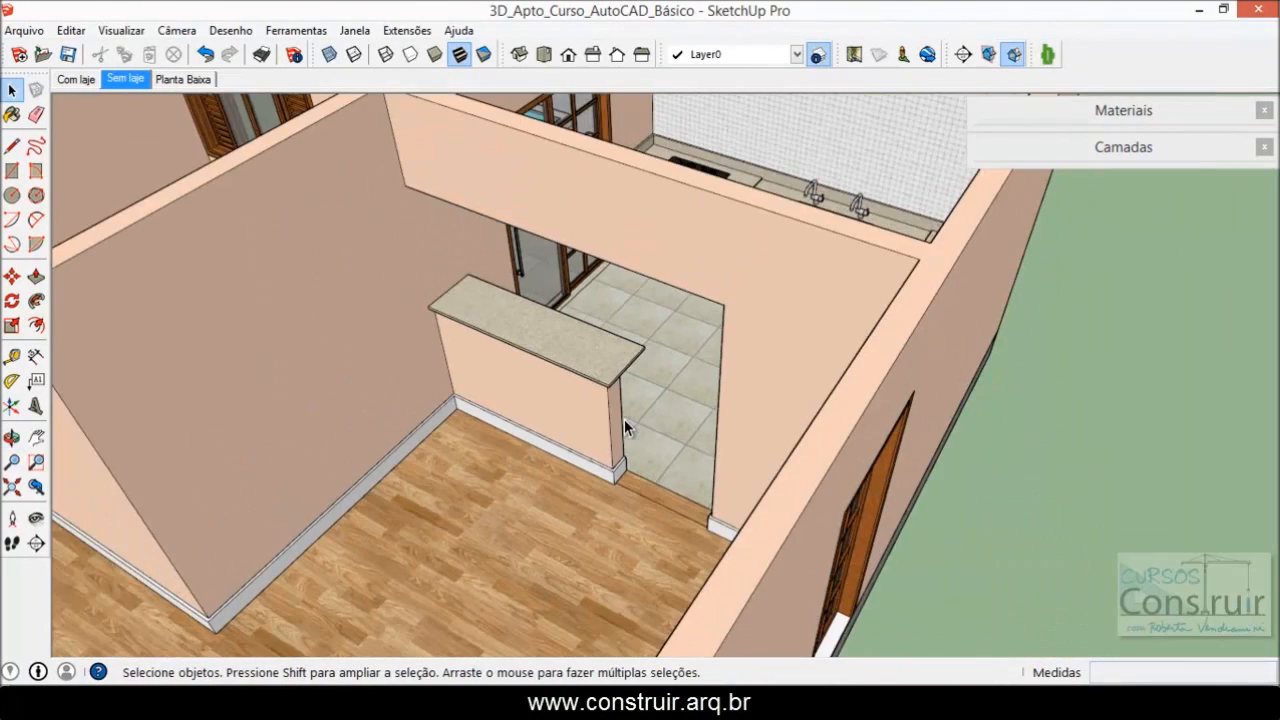
mouse_move(624, 419)
middle_mouse_down()
mouse_move(683, 423)
mouse_move(666, 457)
mouse_move(563, 545)
mouse_move(609, 455)
mouse_move(604, 437)
middle_mouse_up()
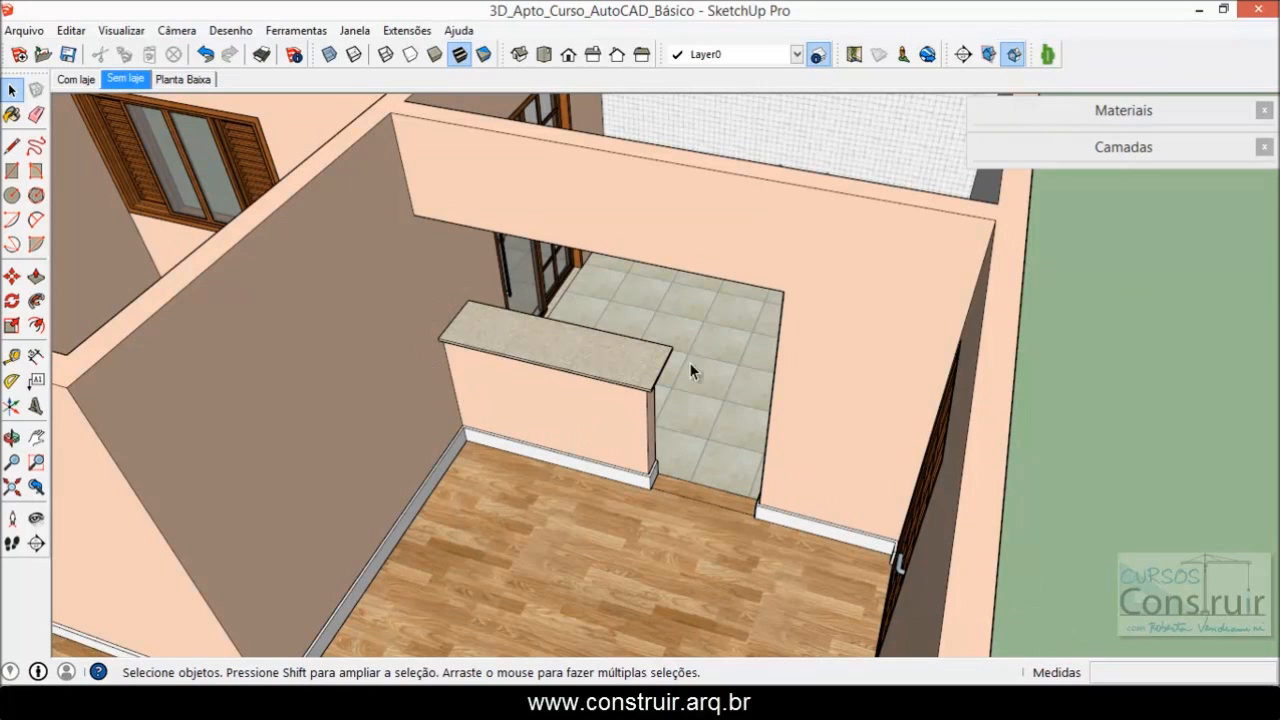
middle_click_drag(580, 365, 619, 403)
scroll(722, 457, "down", 4)
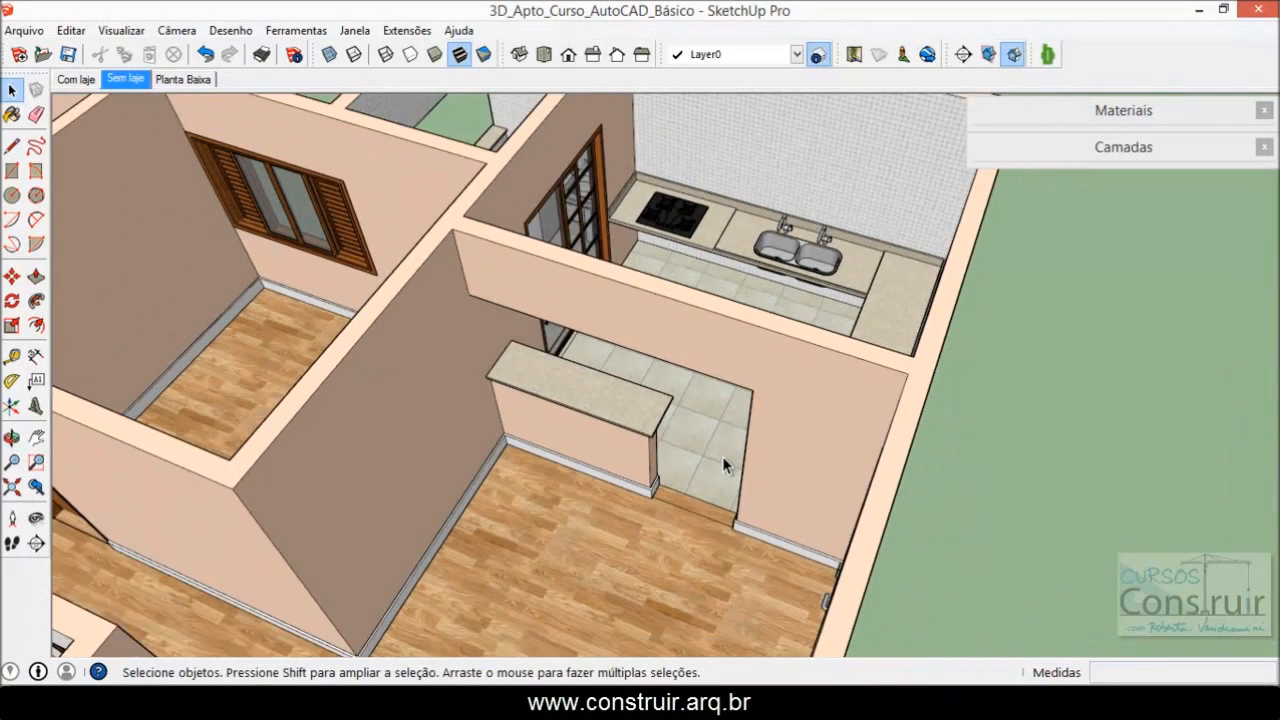
middle_click_drag(720, 332, 724, 381)
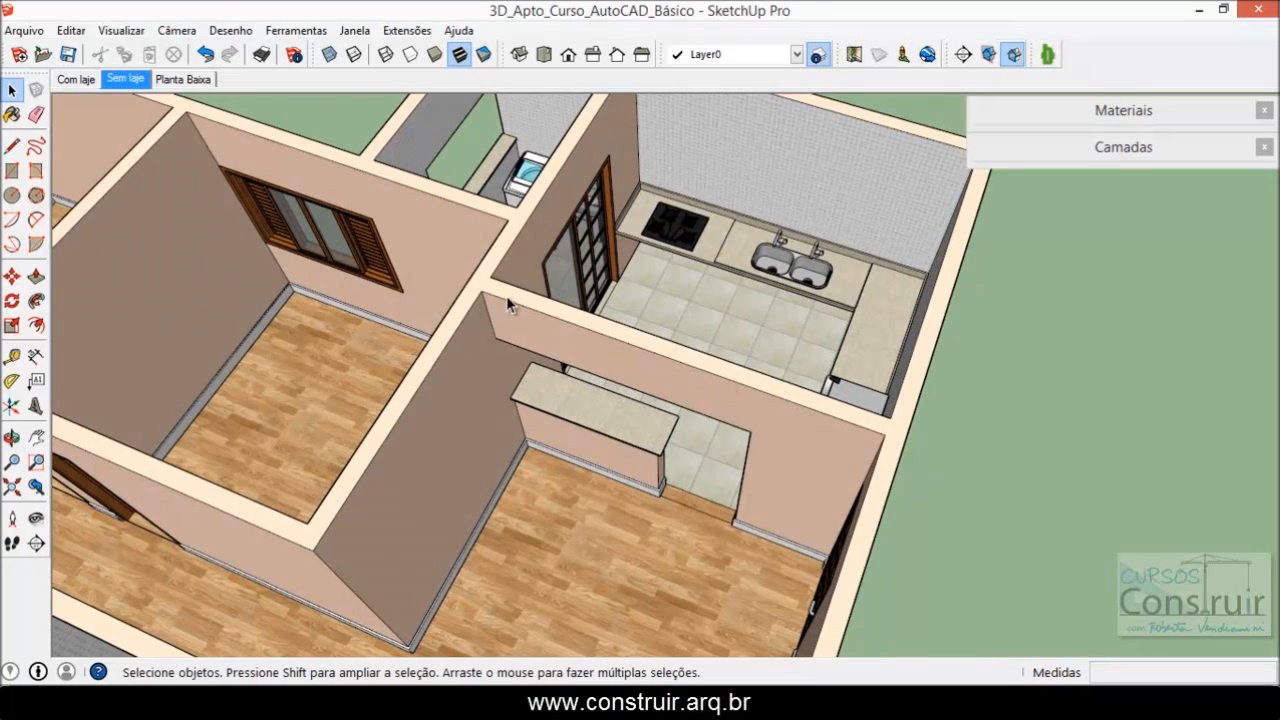
scroll(610, 325, "down", 3)
middle_click_drag(590, 316, 762, 319)
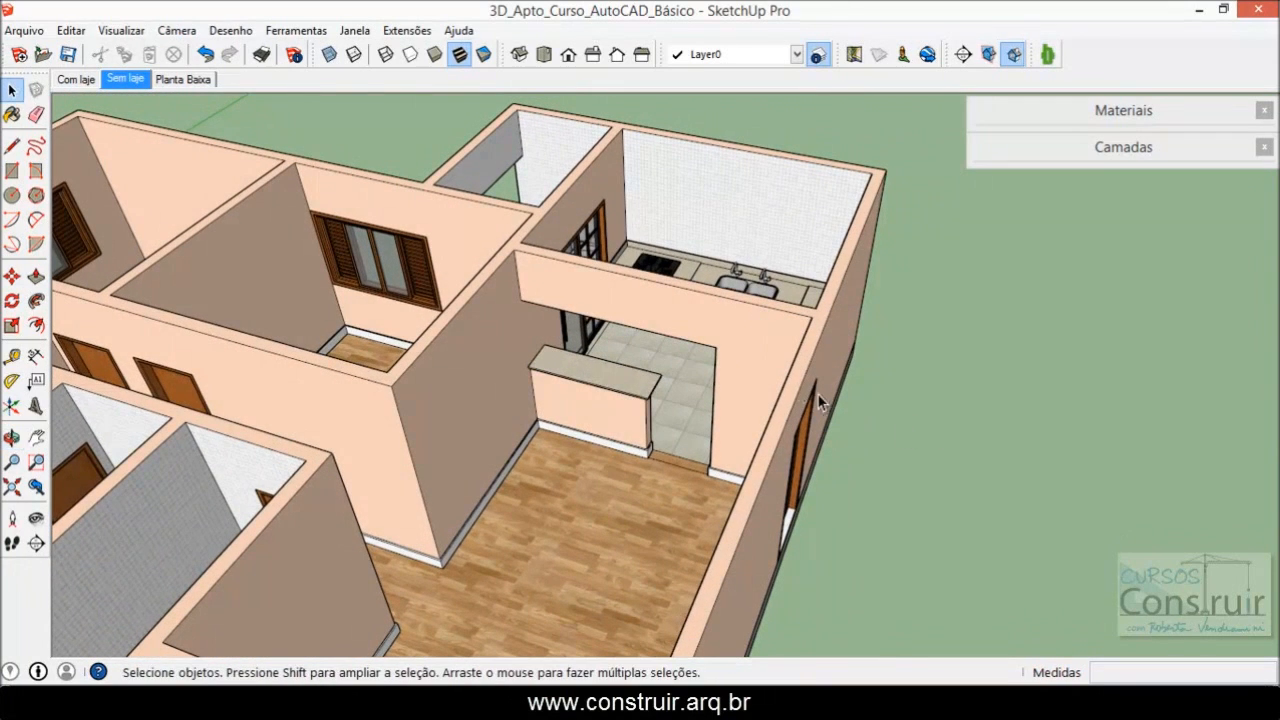
scroll(600, 405, "up", 2)
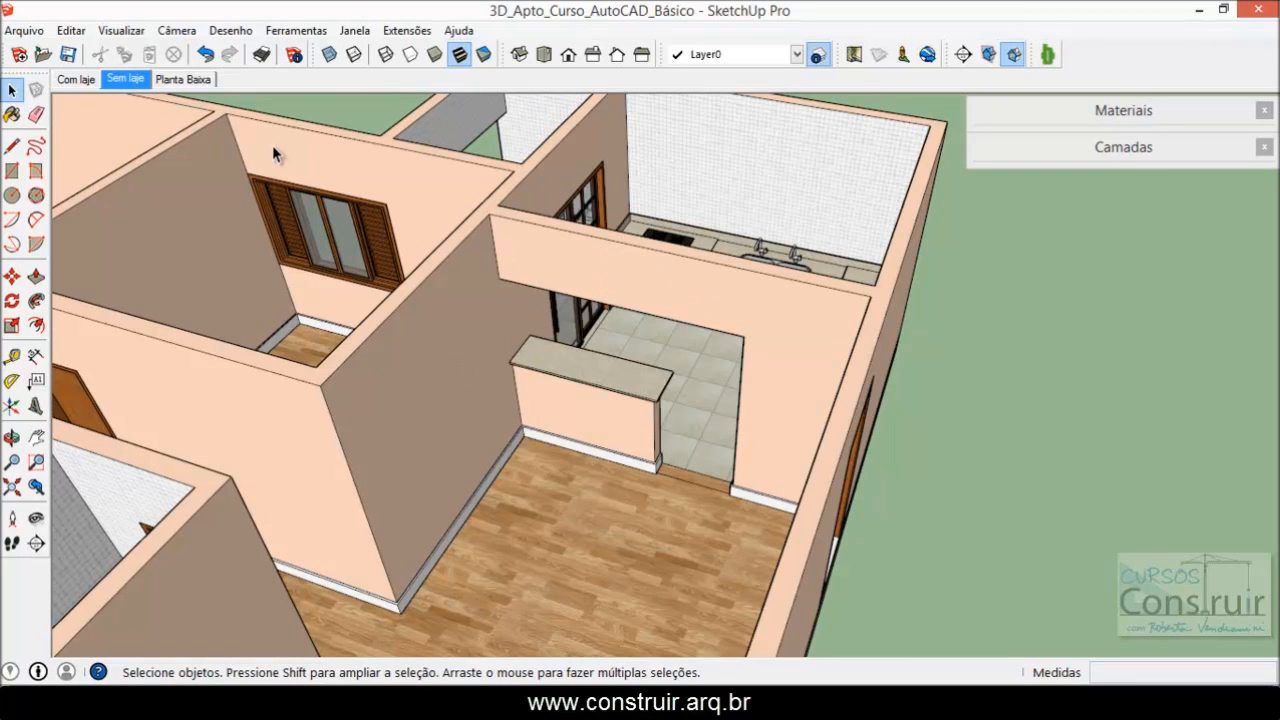
- Show the Planta Baixa scene and examine the kitchen and living room walls in the horizontal cut, from above and in perspective
left_click(185, 80)
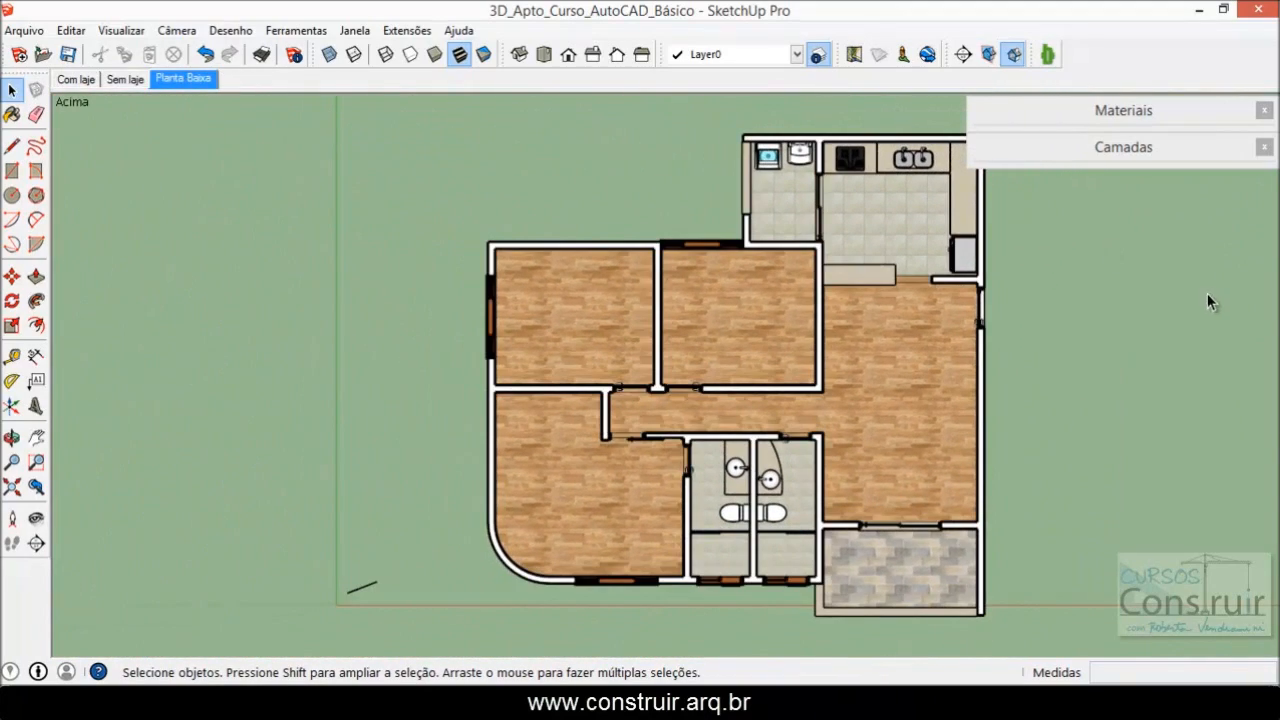
scroll(1106, 277, "up", 5)
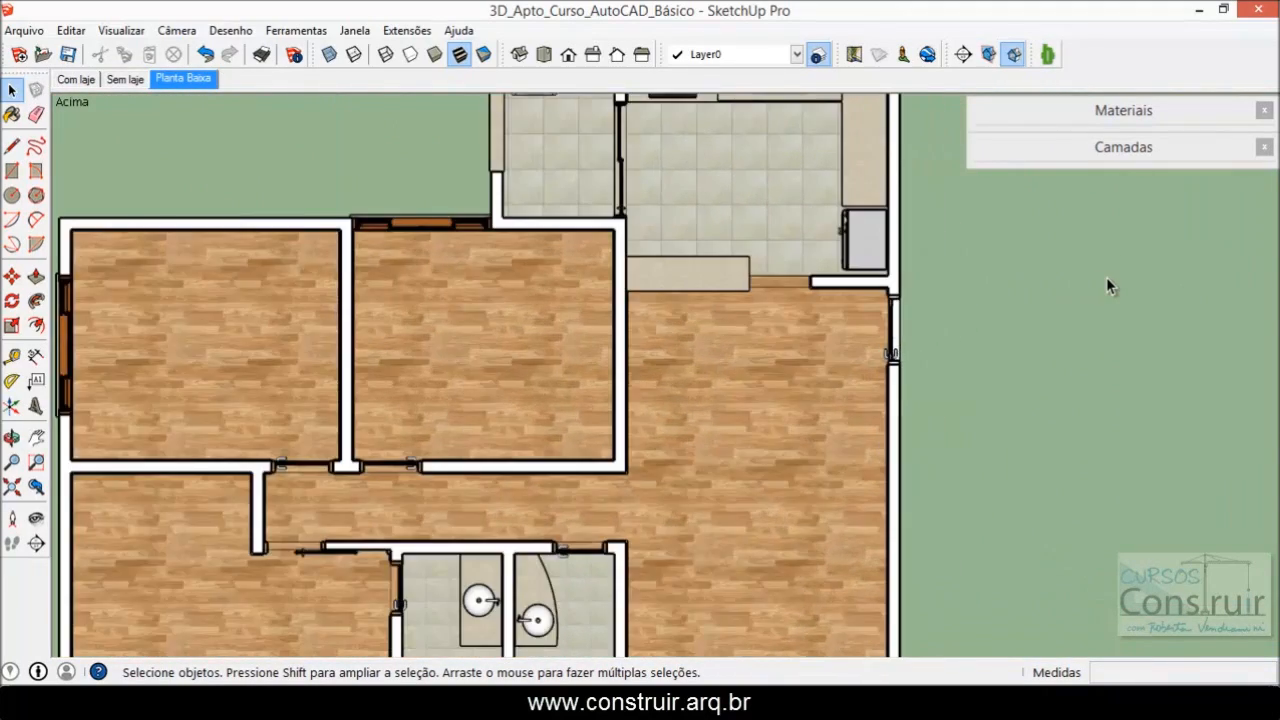
scroll(571, 291, "down", 6)
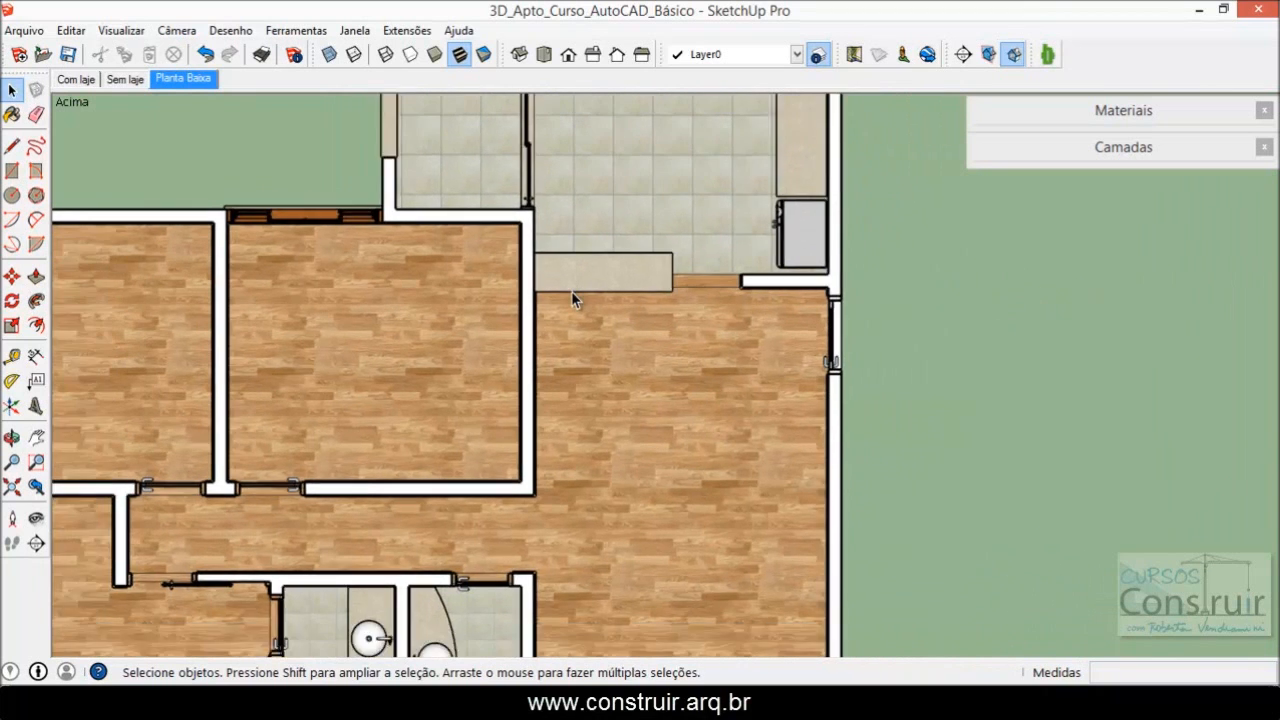
middle_click_drag(612, 394, 625, 354)
scroll(637, 393, "up", 3)
scroll(636, 397, "up", 2)
middle_click_drag(636, 397, 576, 432)
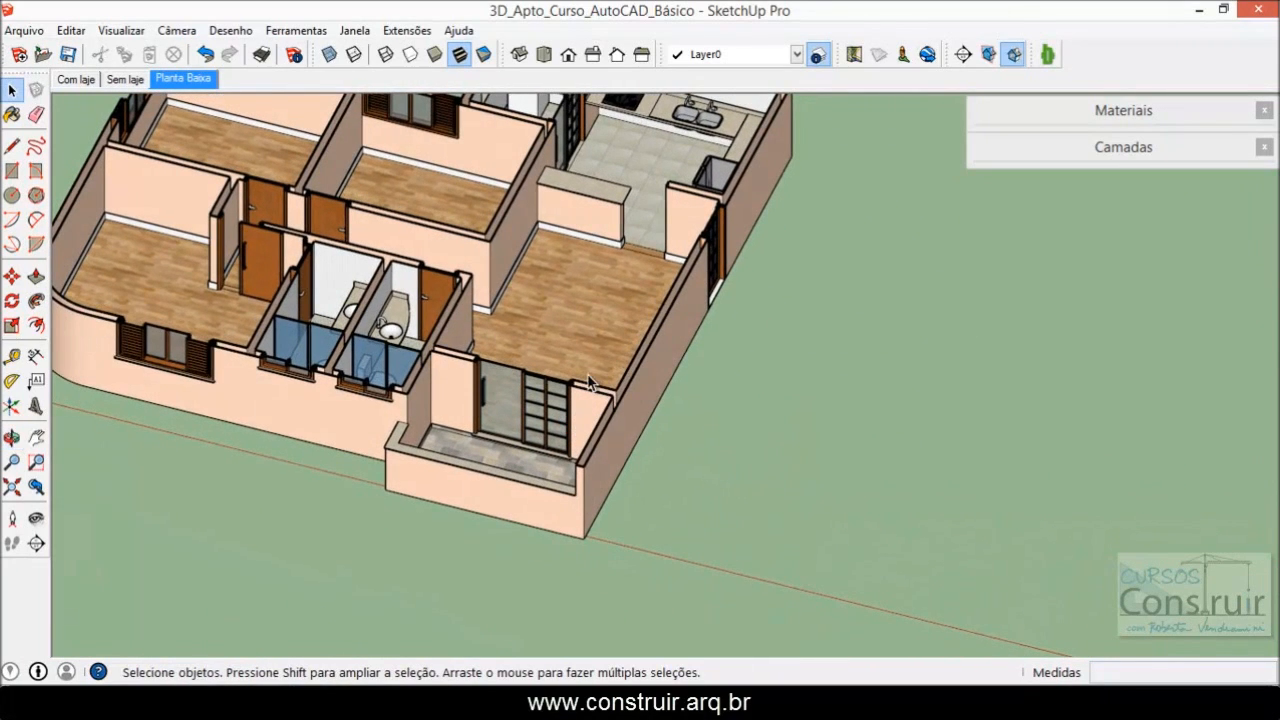
scroll(659, 459, "up", 8)
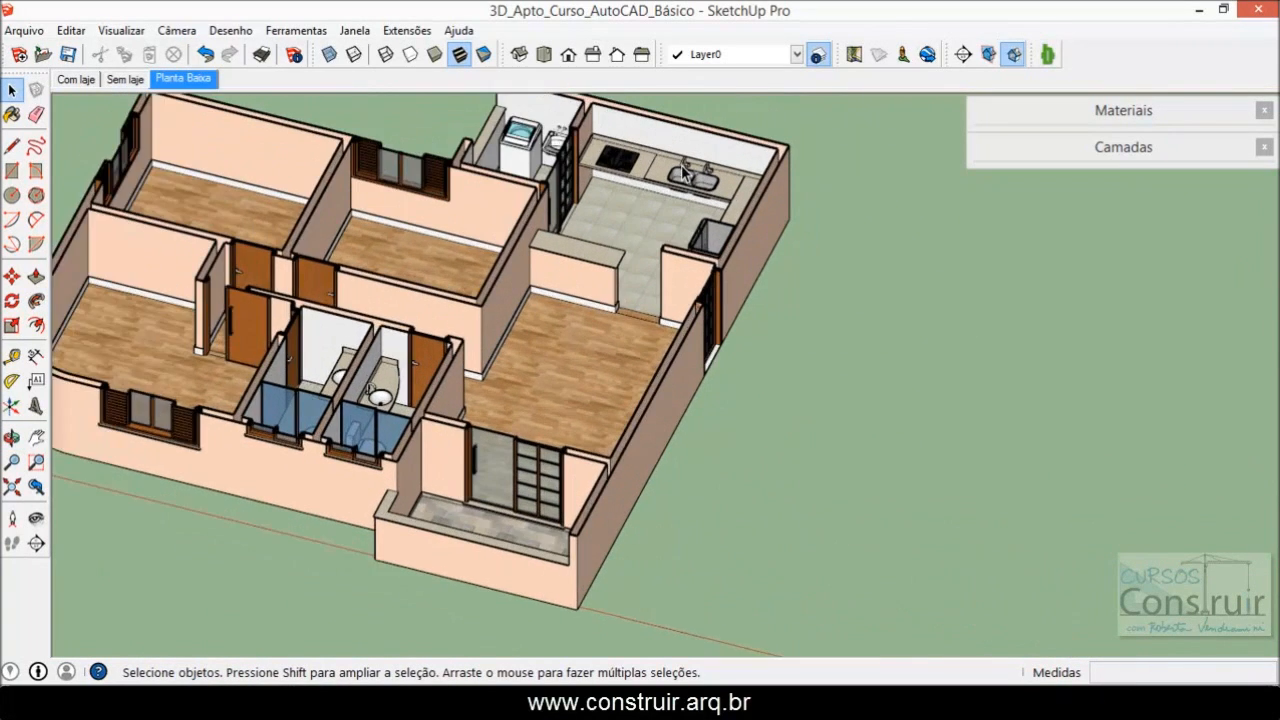
- Show the Sem laje scene in perspective and switch to the dimensioned PDF to consult the kitchen, service area and bedroom dimensions
scroll(508, 281, "down", 5)
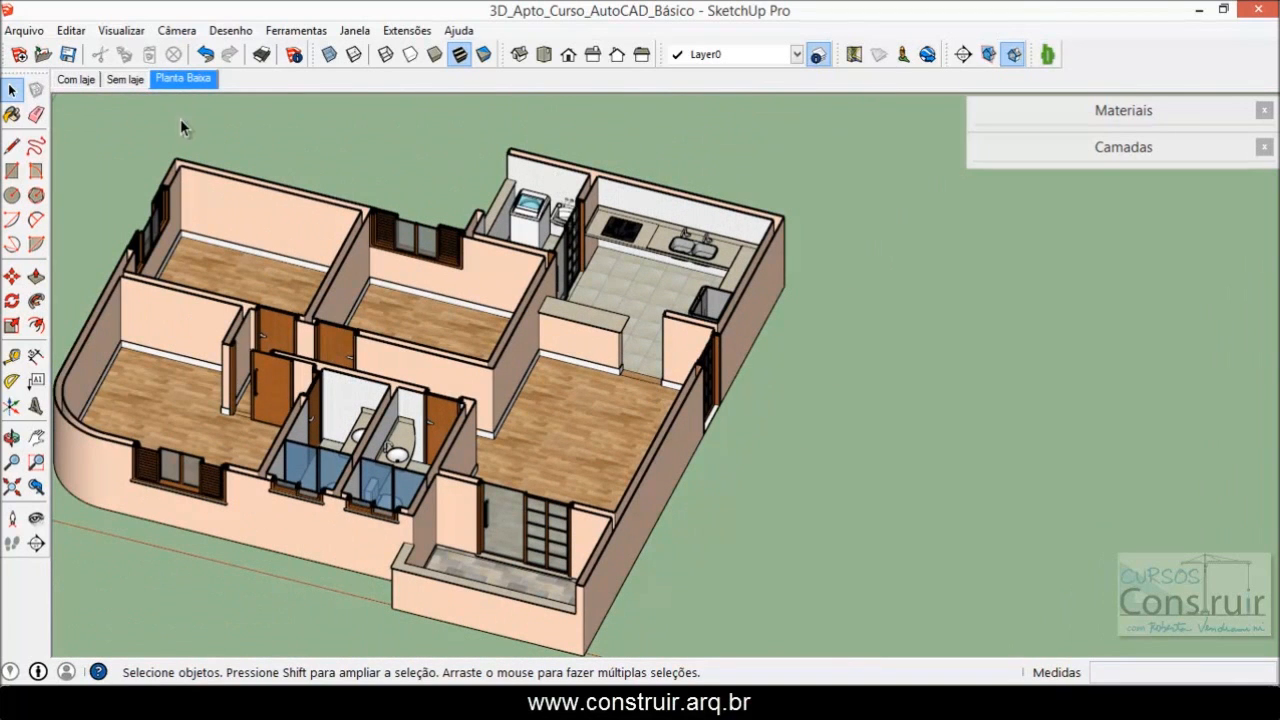
left_click(119, 80)
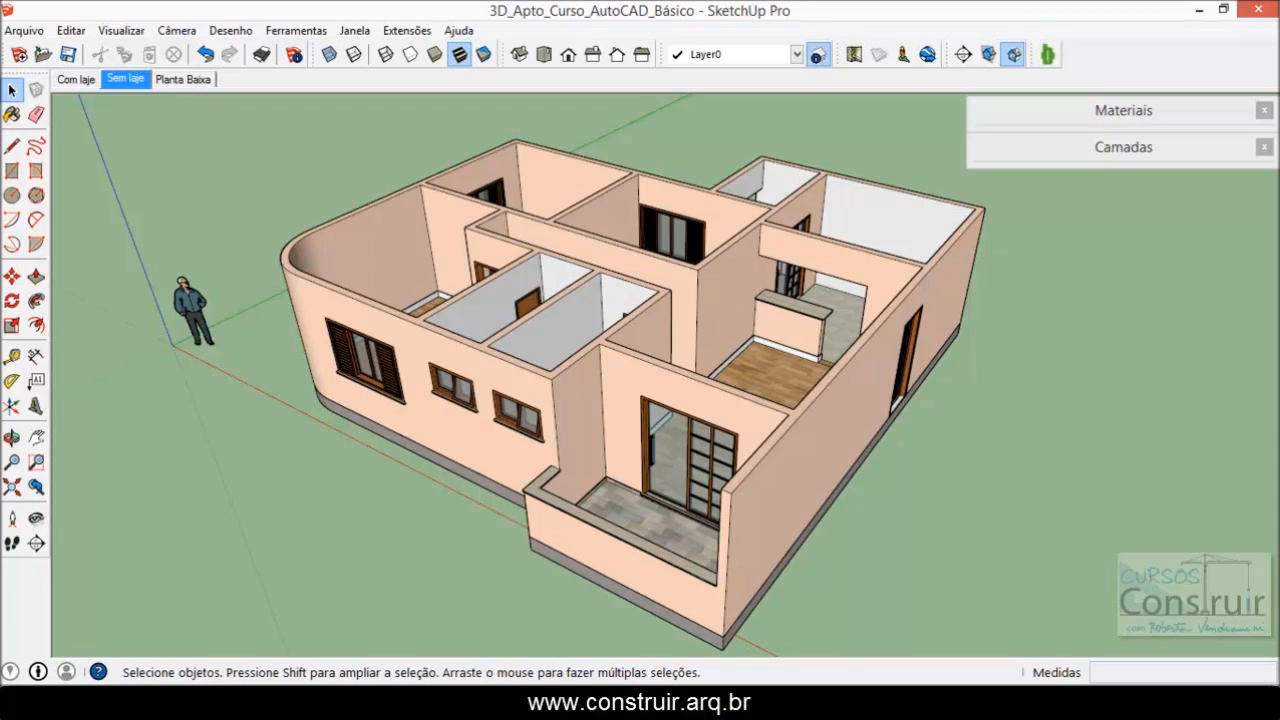
mouse_move(535, 705)
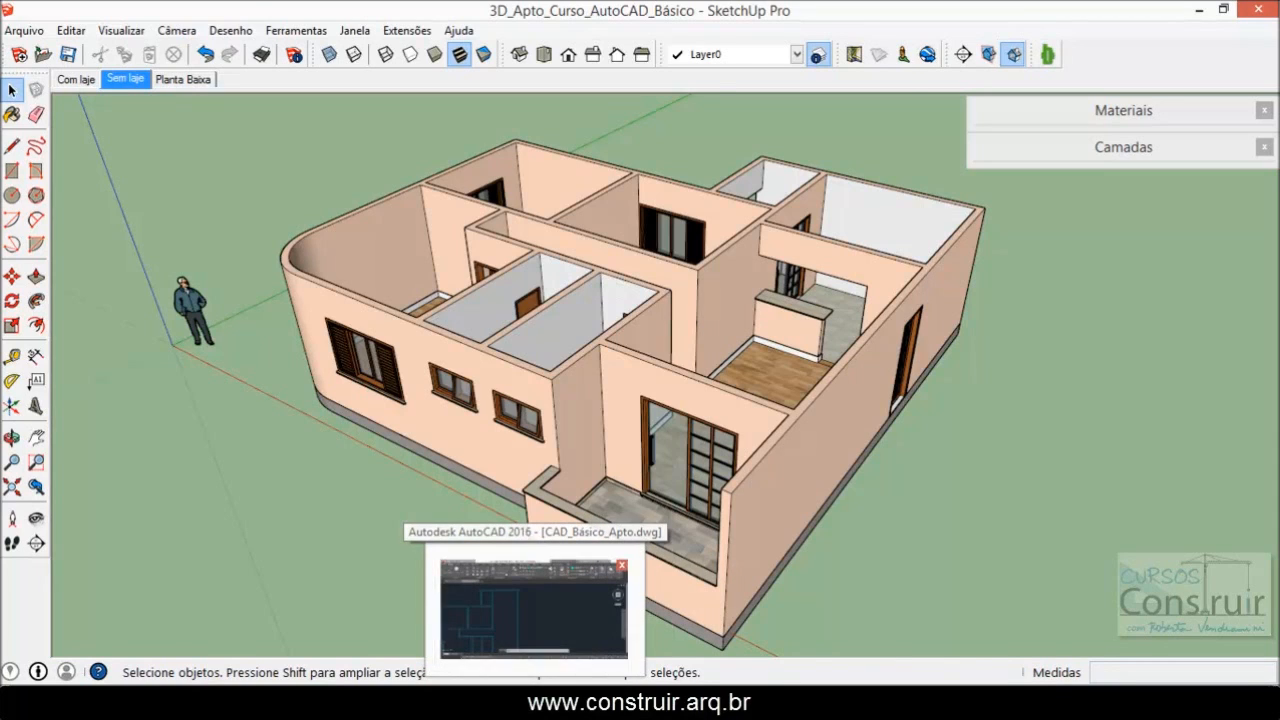
left_click(592, 705)
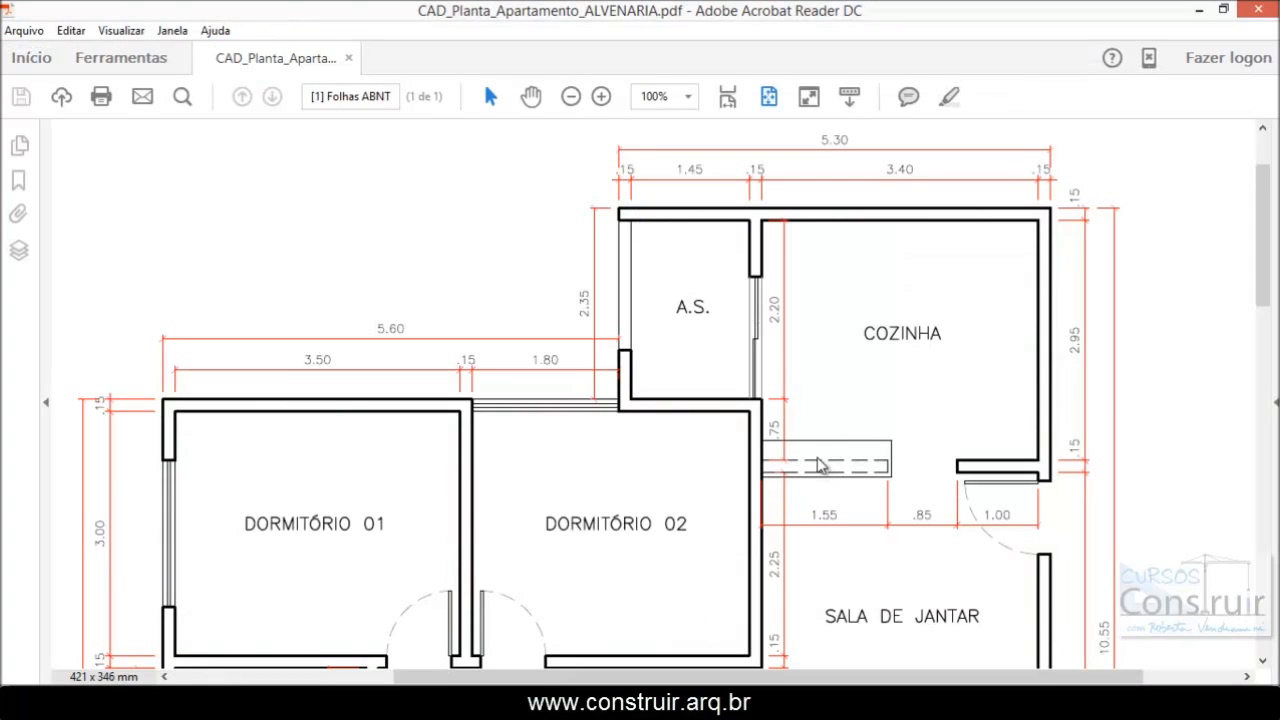
scroll(812, 416, "down", 1)
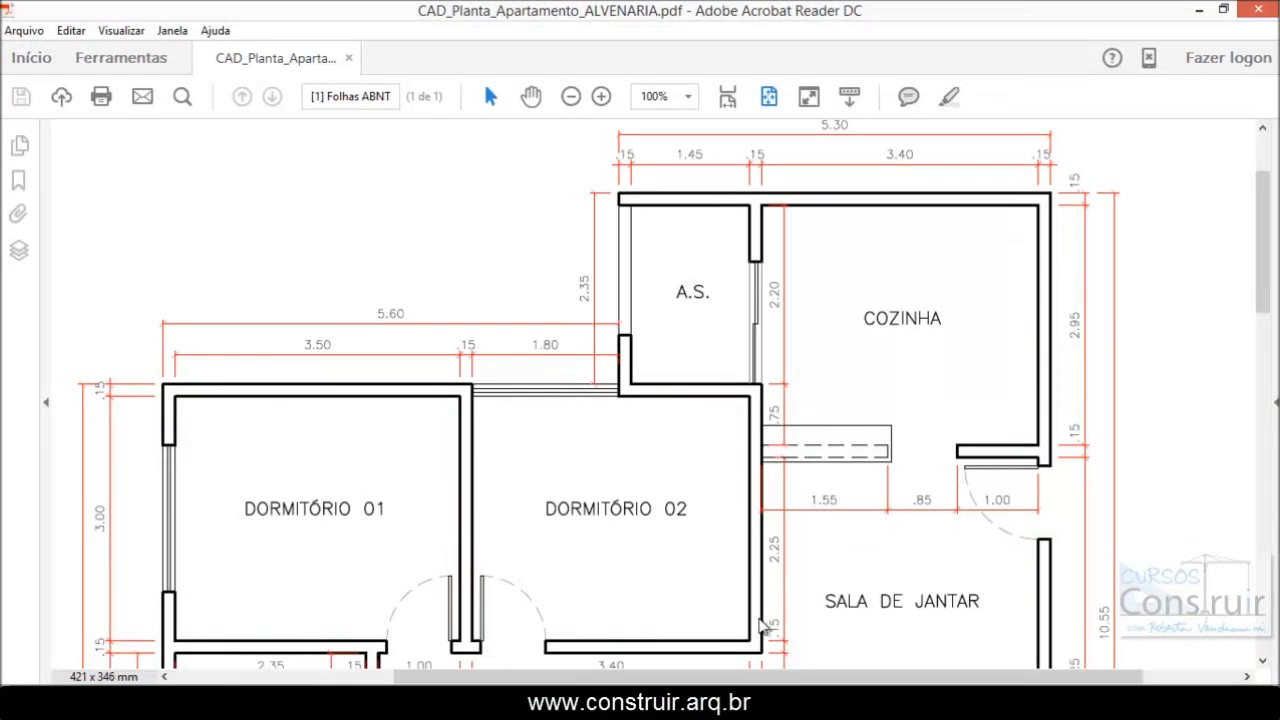
left_click_drag(641, 677, 418, 677)
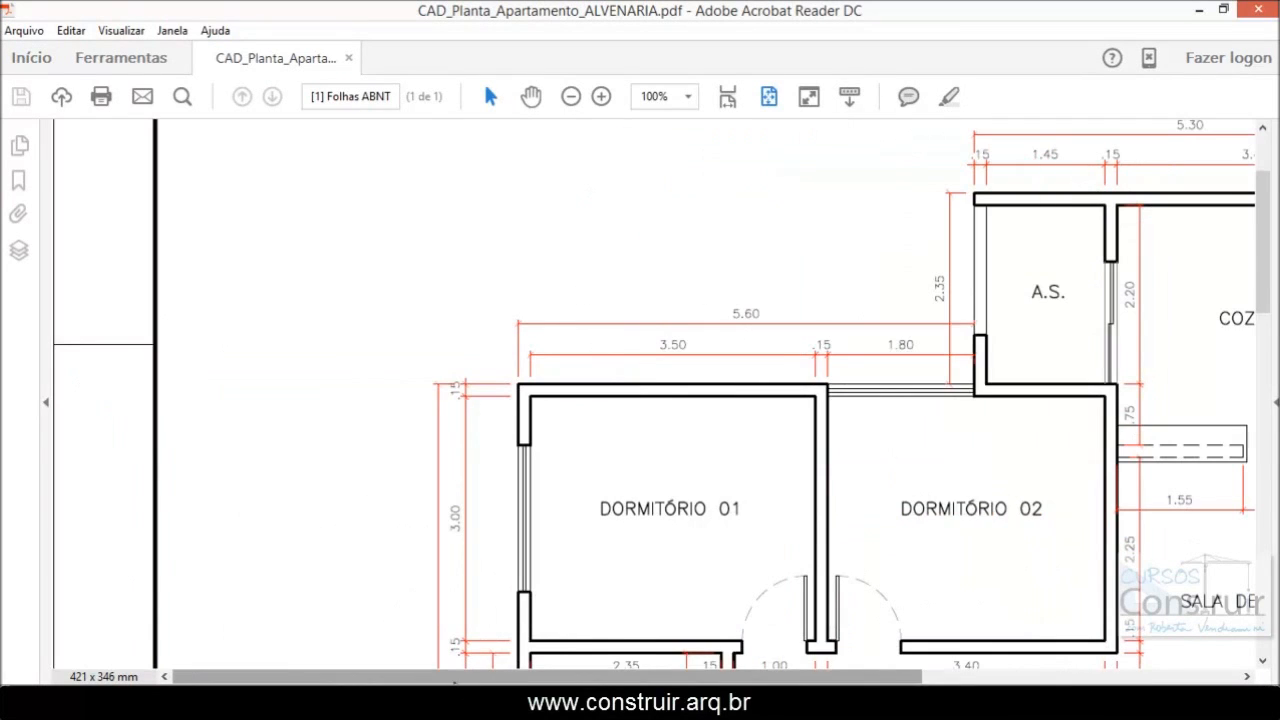
left_click(1247, 676)
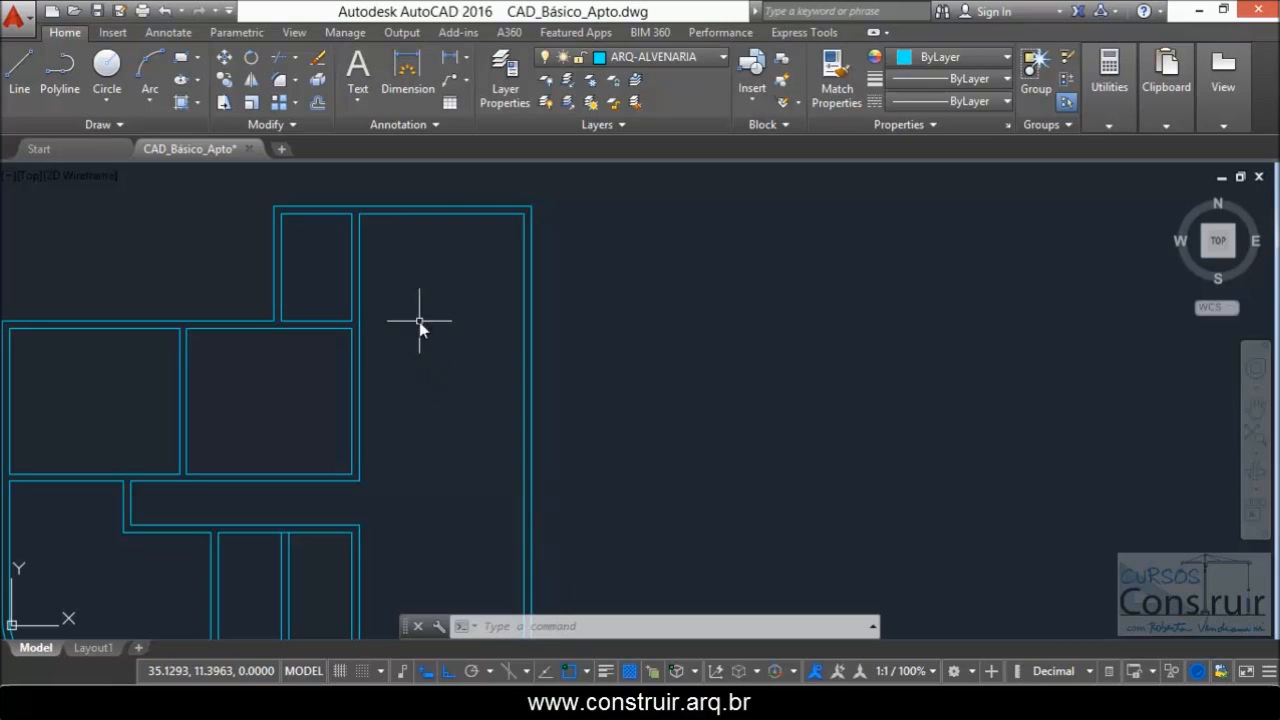
- In AutoCAD, offset the inner line of the kitchen's upper wall 2.95 downward to mark the kitchen-dining room wall
scroll(395, 285, "up", 3)
type("o")
key("Return")
type("2.95")
key("Return")
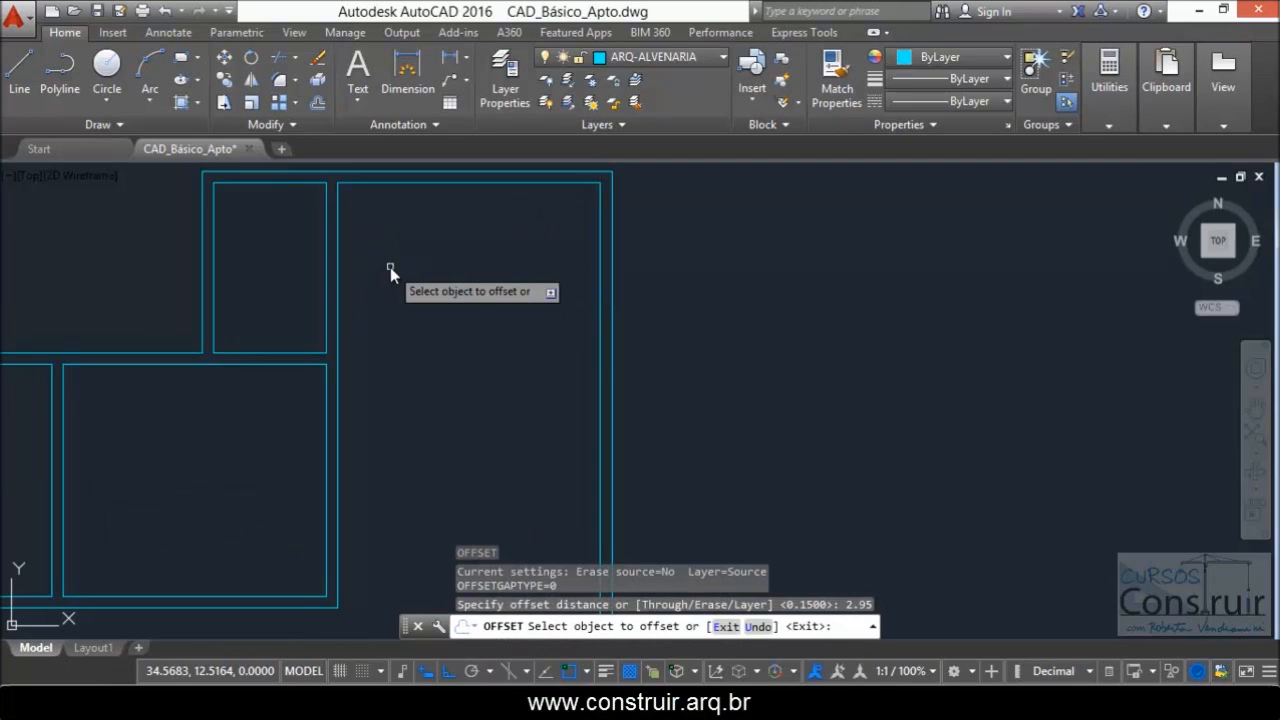
left_click(430, 184)
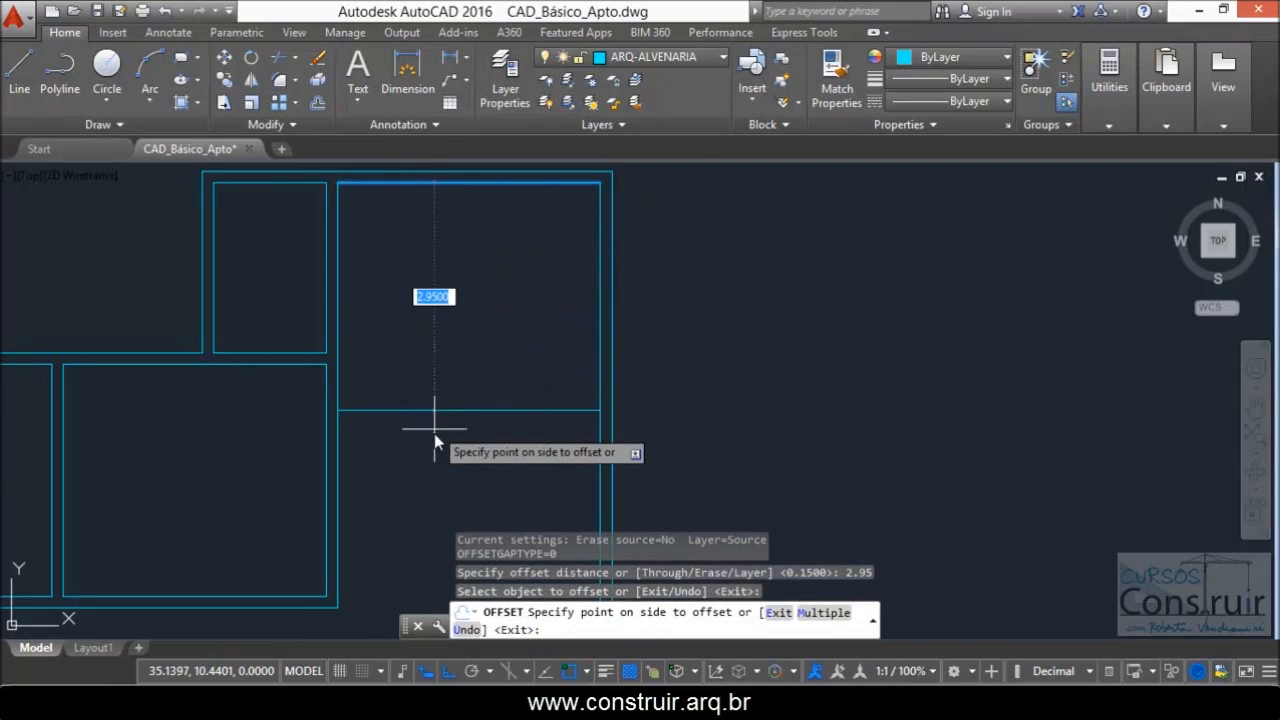
left_click(437, 459)
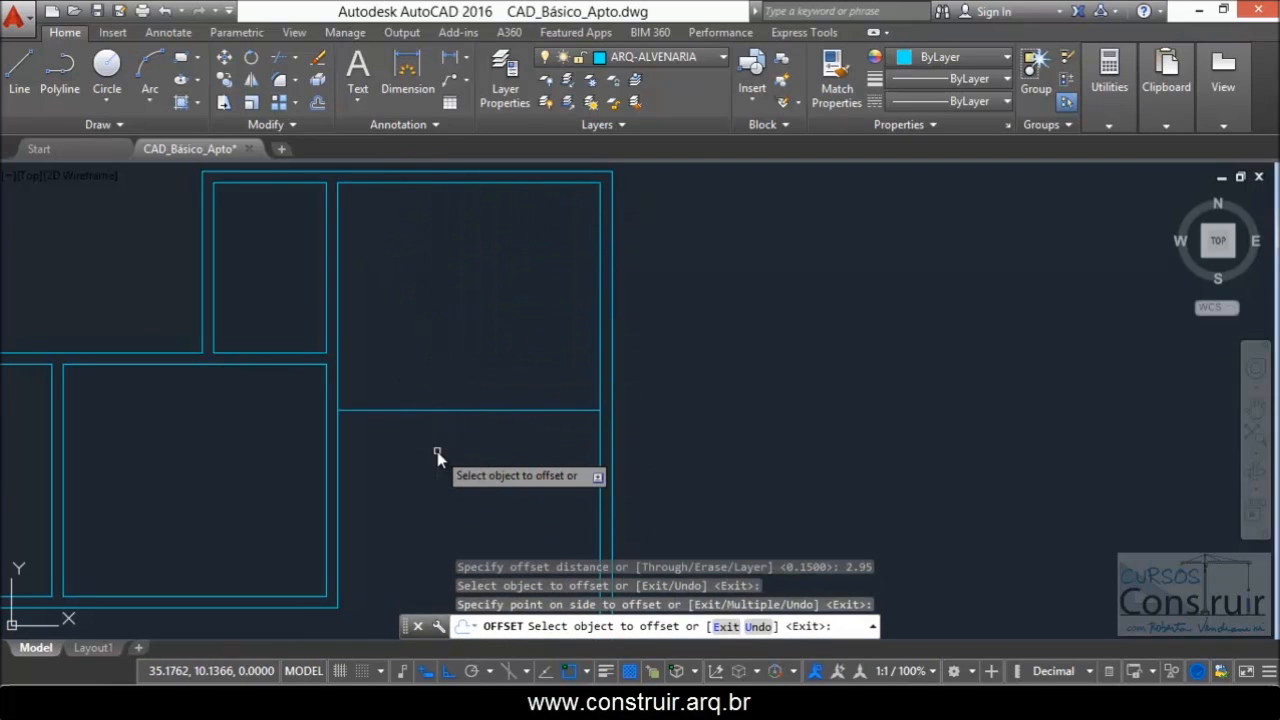
key("Return")
- Offset the kitchen-dining room wall line 0.15 downward to give the wall its thickness
key("Return")
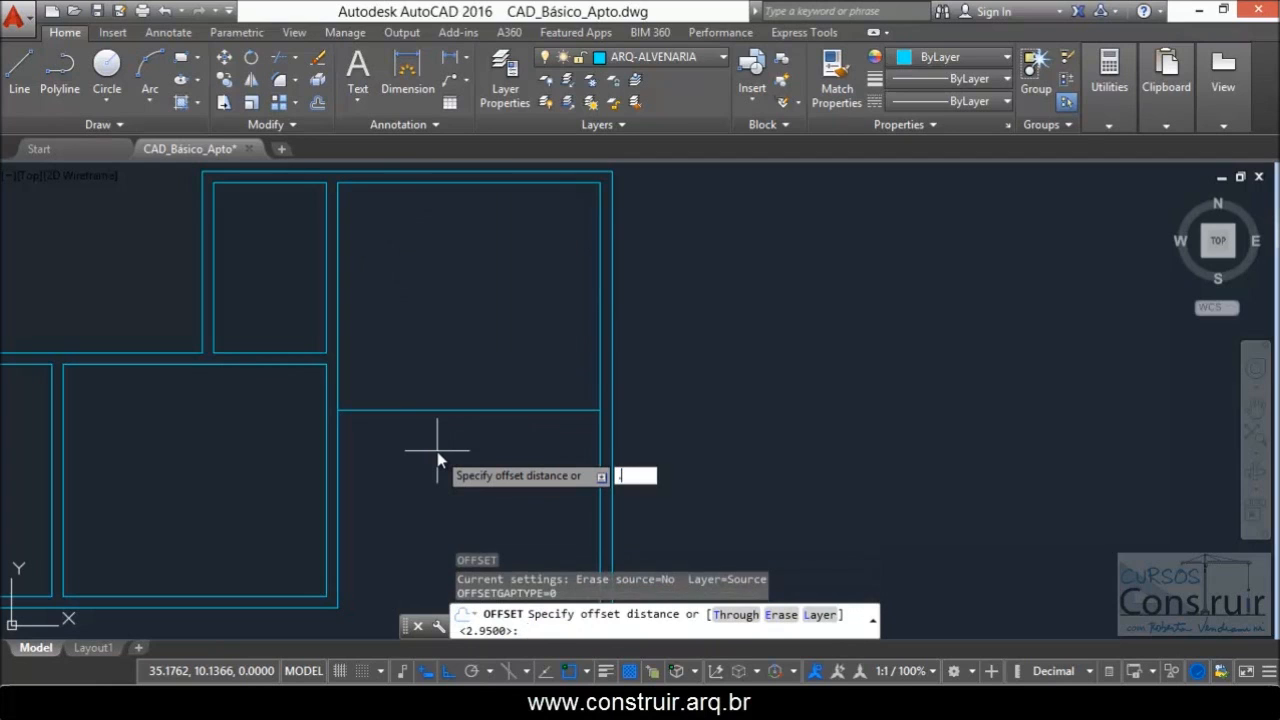
type(".15")
key("Return")
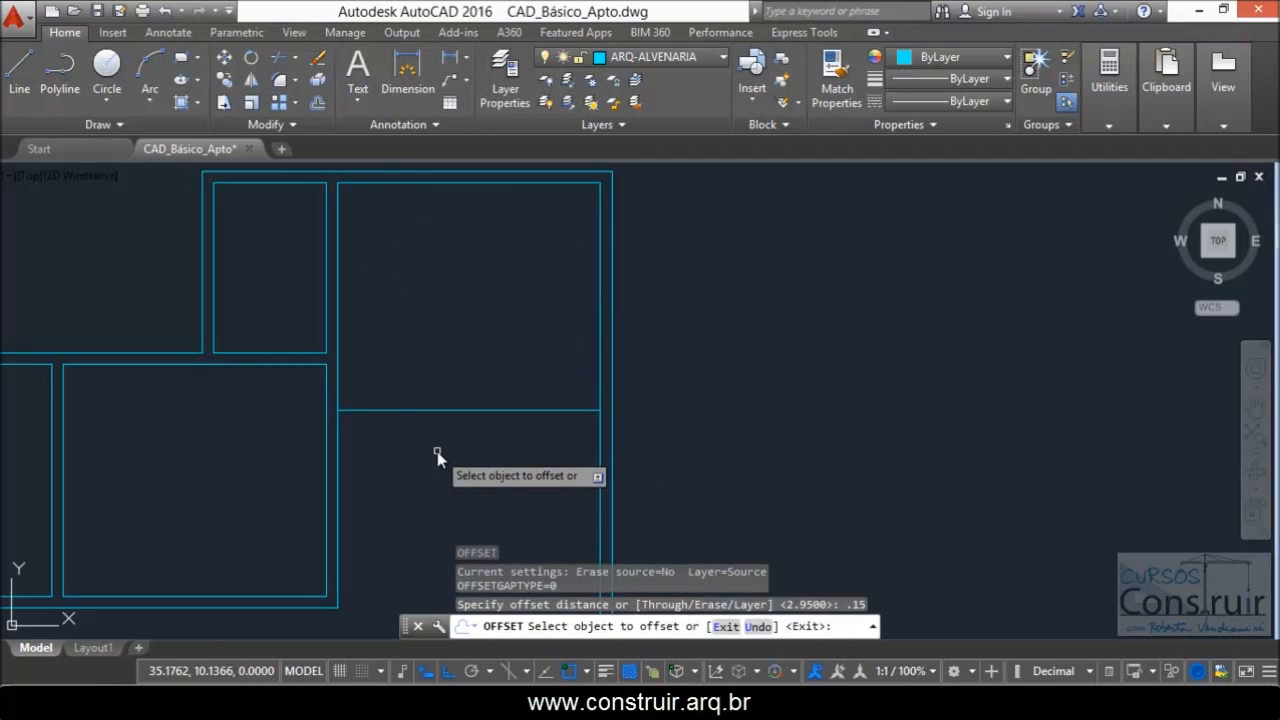
left_click(433, 411)
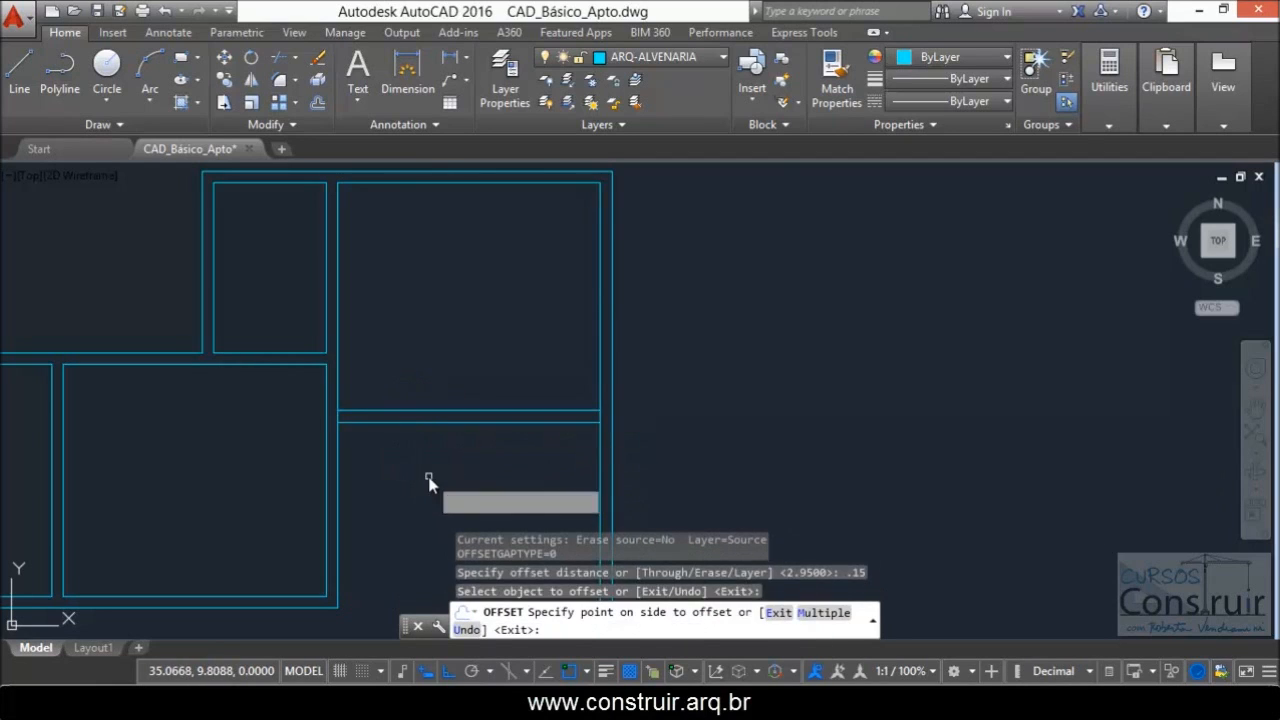
left_click(435, 475)
scroll(560, 344, "down", 6)
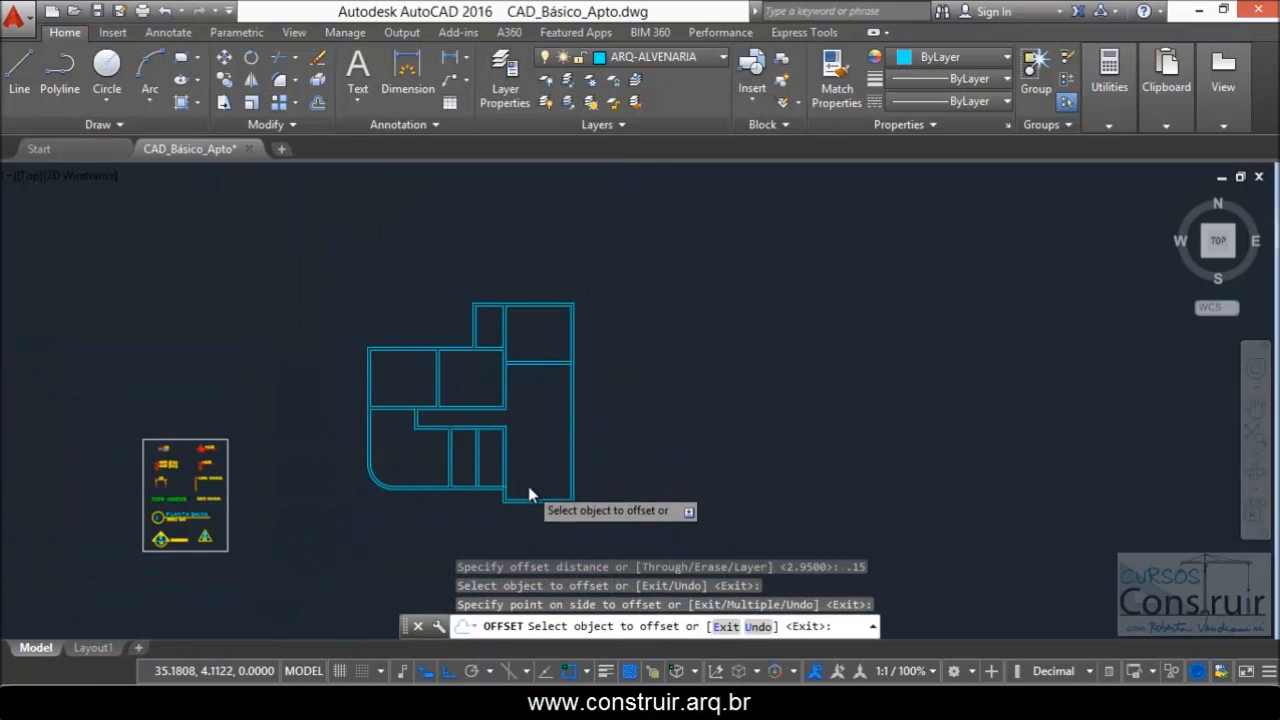
scroll(528, 486, "up", 4)
key("Escape")
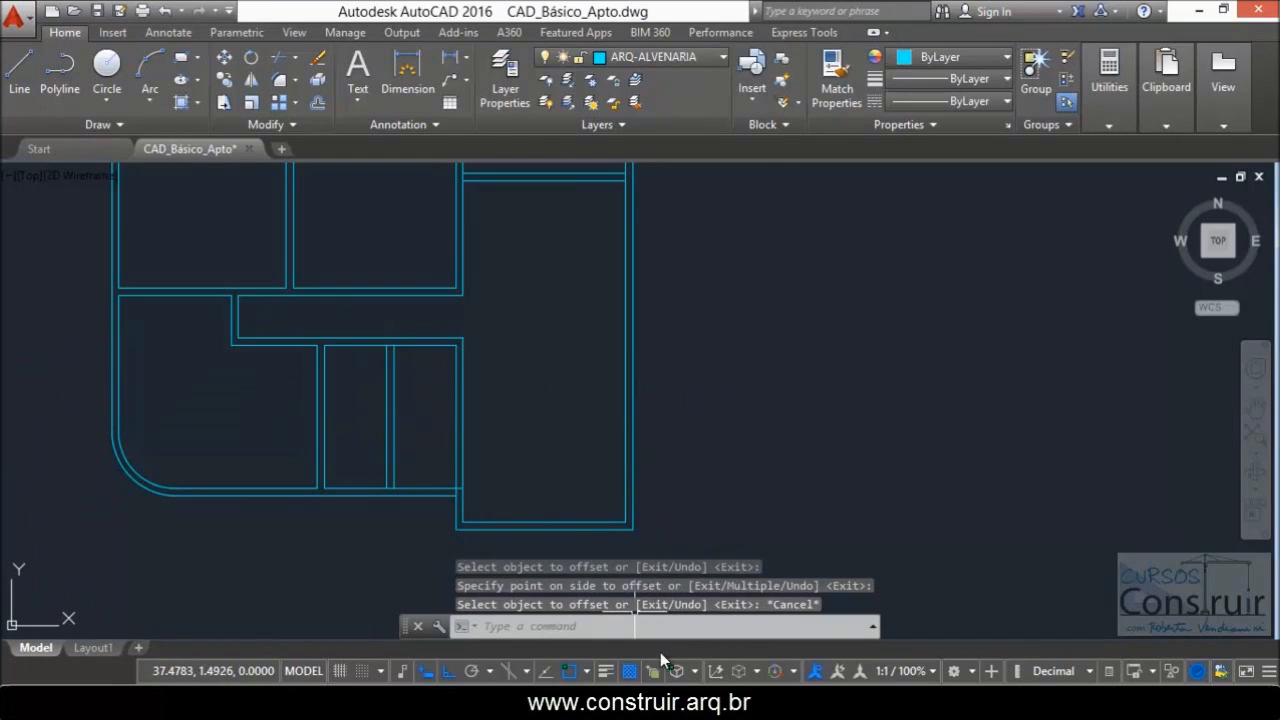
- Switch to the dimensioned PDF and consult the living room and balcony (Varanda) wall dimensions
mouse_move(660, 704)
left_click(655, 612)
scroll(680, 486, "down", 5)
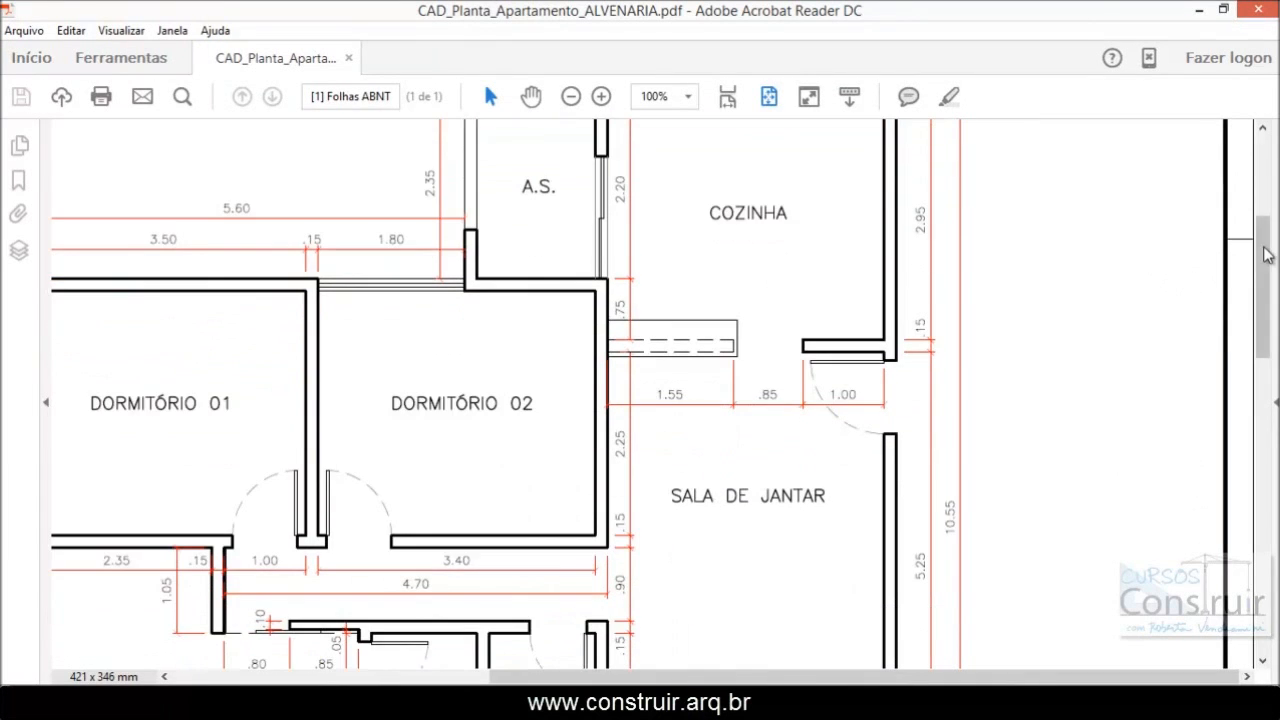
left_click_drag(1268, 288, 1266, 453)
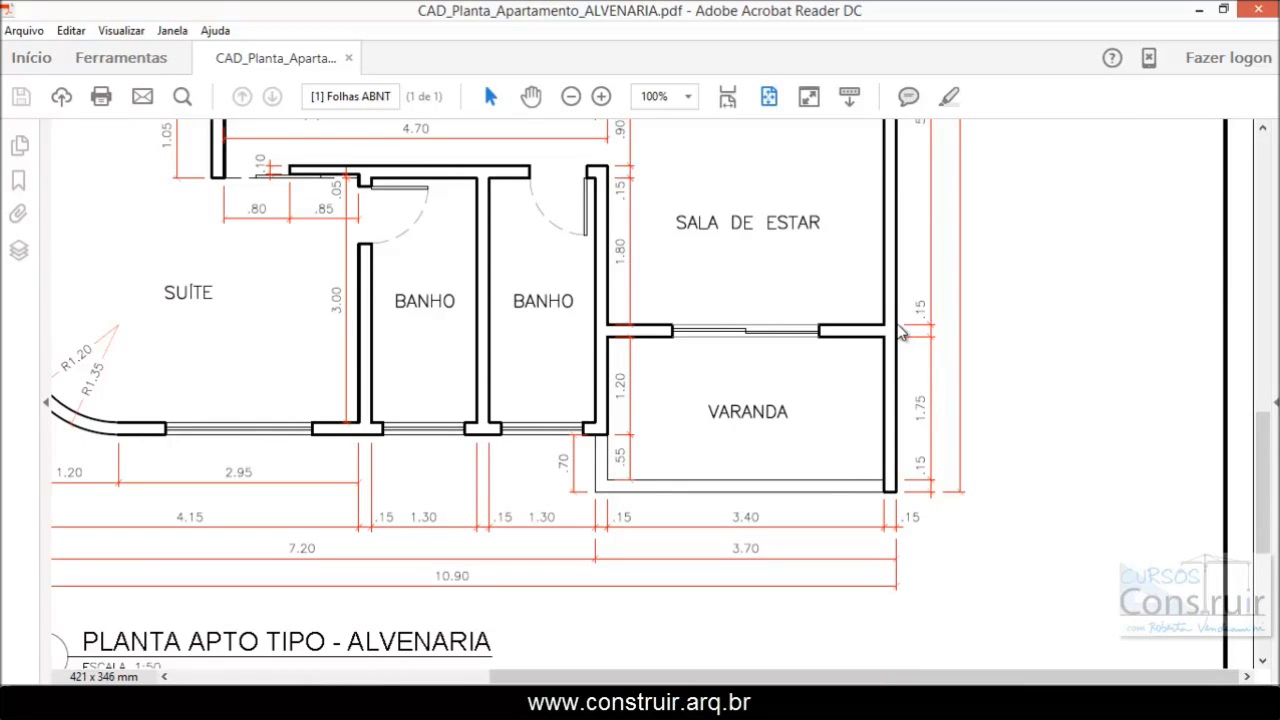
- Back in AutoCAD, offset the inner line of the balcony's lower wall 1.75 upward to mark the wall between balcony and living room
key("alt+Tab")
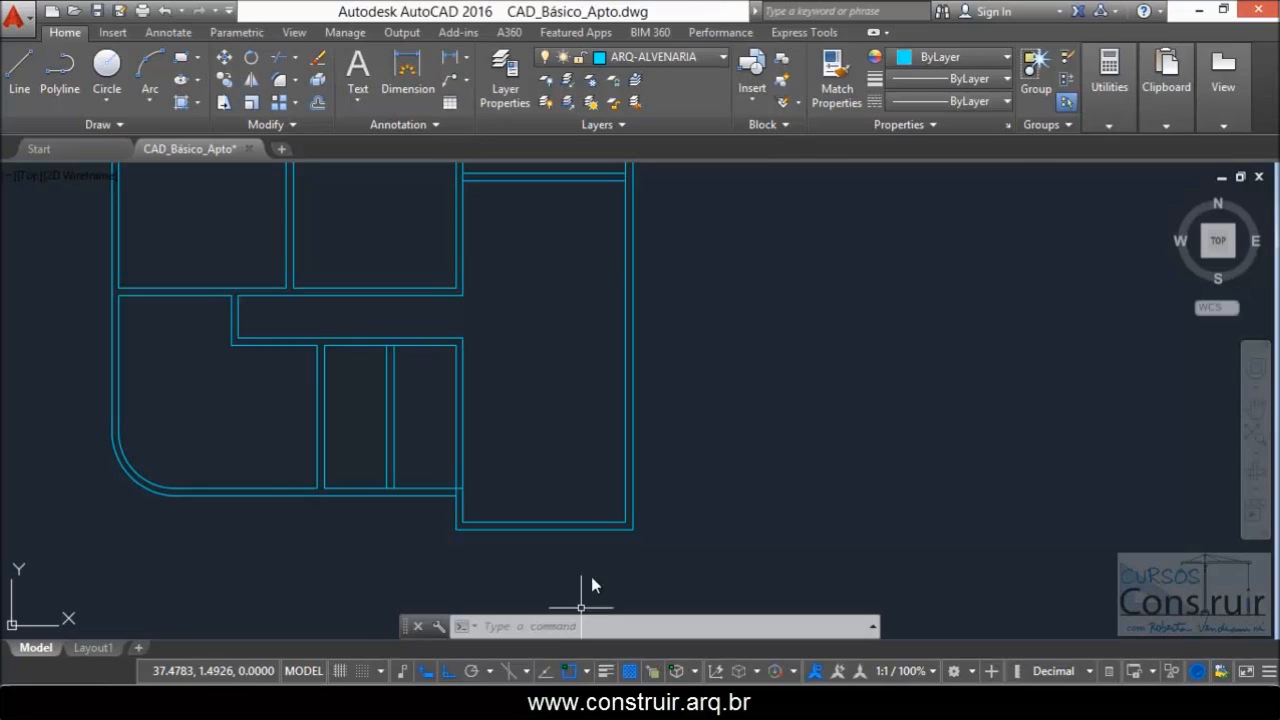
type("o")
key("Return")
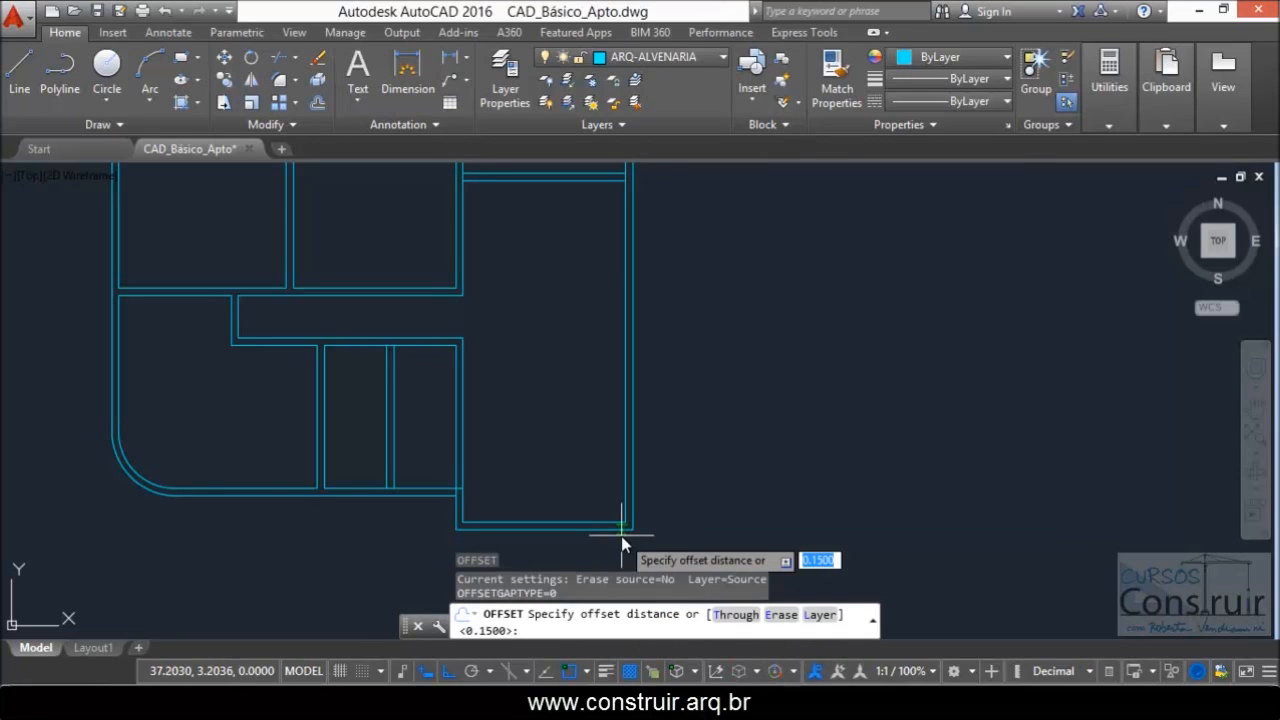
type("1.")
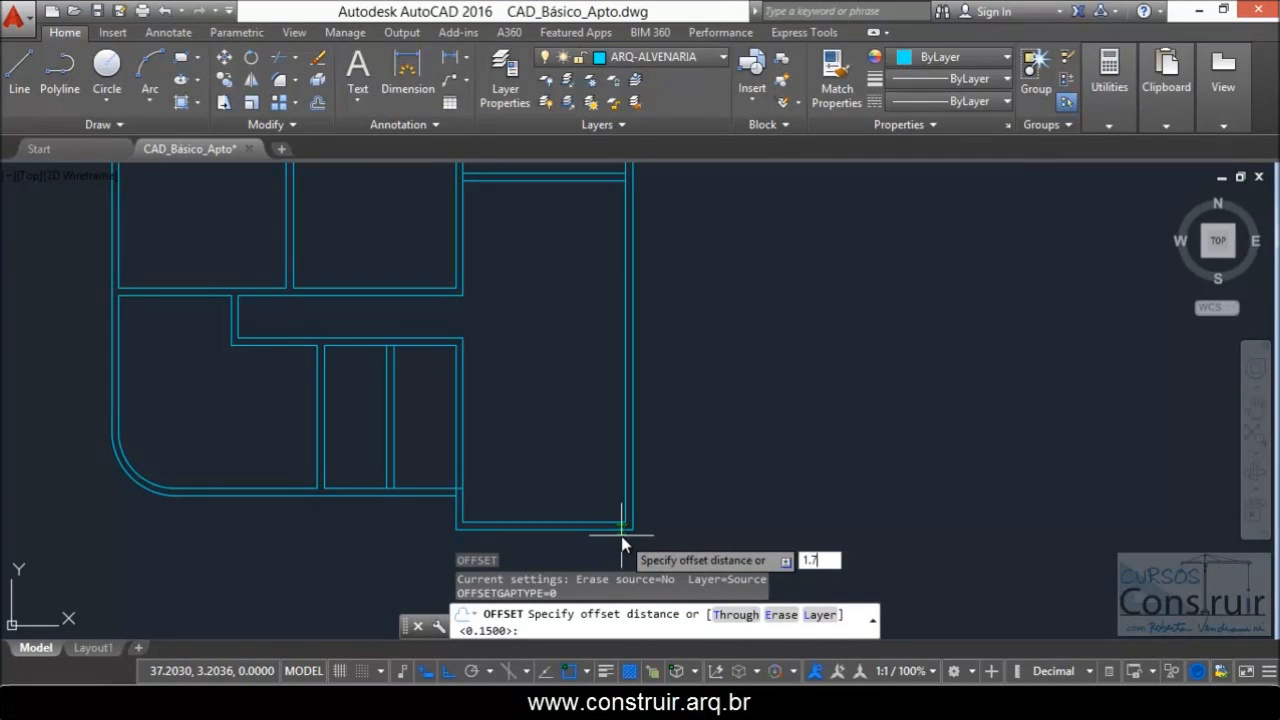
type("75")
key("Return")
left_click(600, 524)
left_click(581, 436)
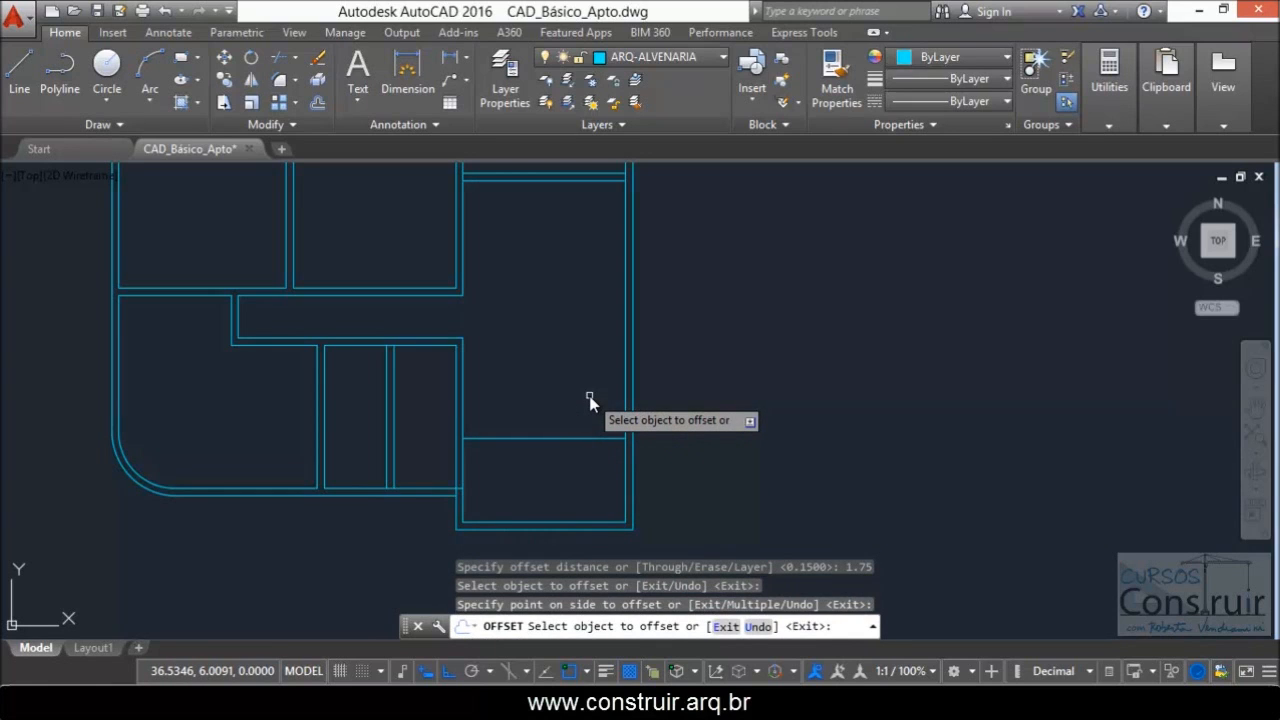
key("Return")
- Offset the balcony-living room wall line 0.15 upward to give the wall its thickness
key("Return")
type(".")
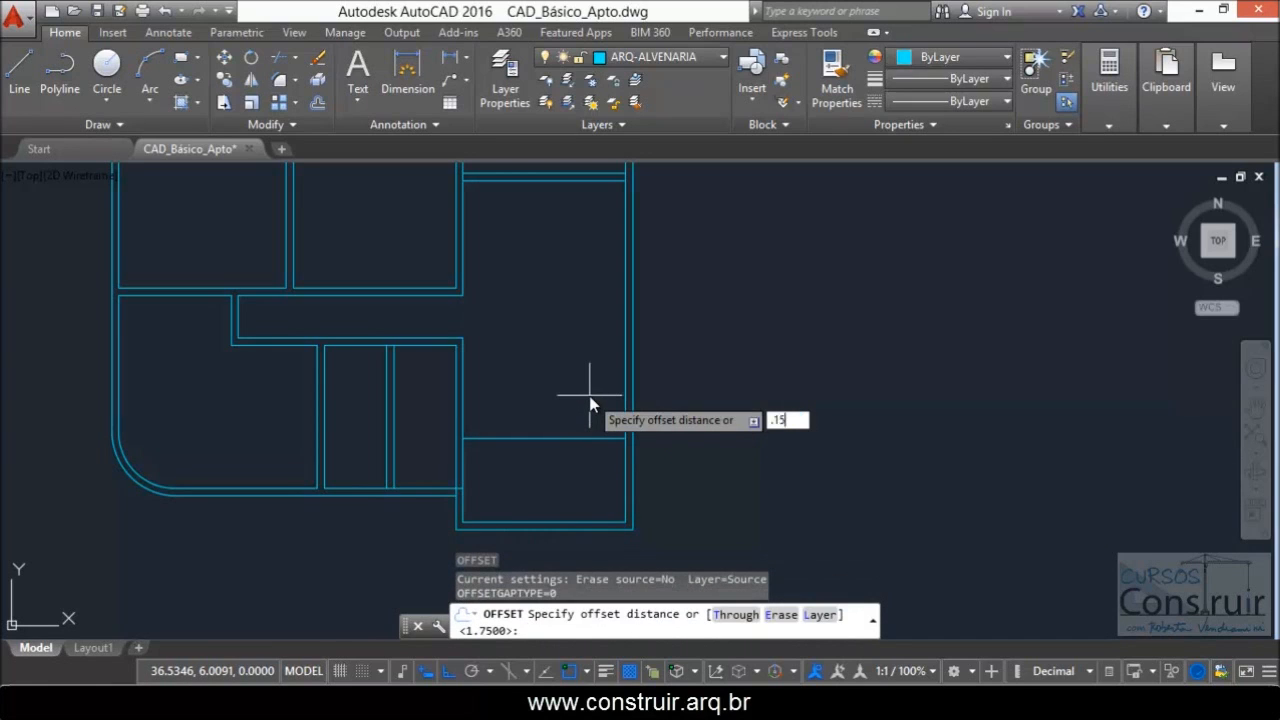
type("15")
key("Return")
left_click(534, 438)
left_click(530, 385)
key("Escape")
- Examine the balcony walls and their junction with the second bathroom's exterior wall
scroll(525, 390, "down", 2)
scroll(543, 445, "up", 4)
scroll(545, 450, "up", 2)
scroll(559, 358, "down", 2)
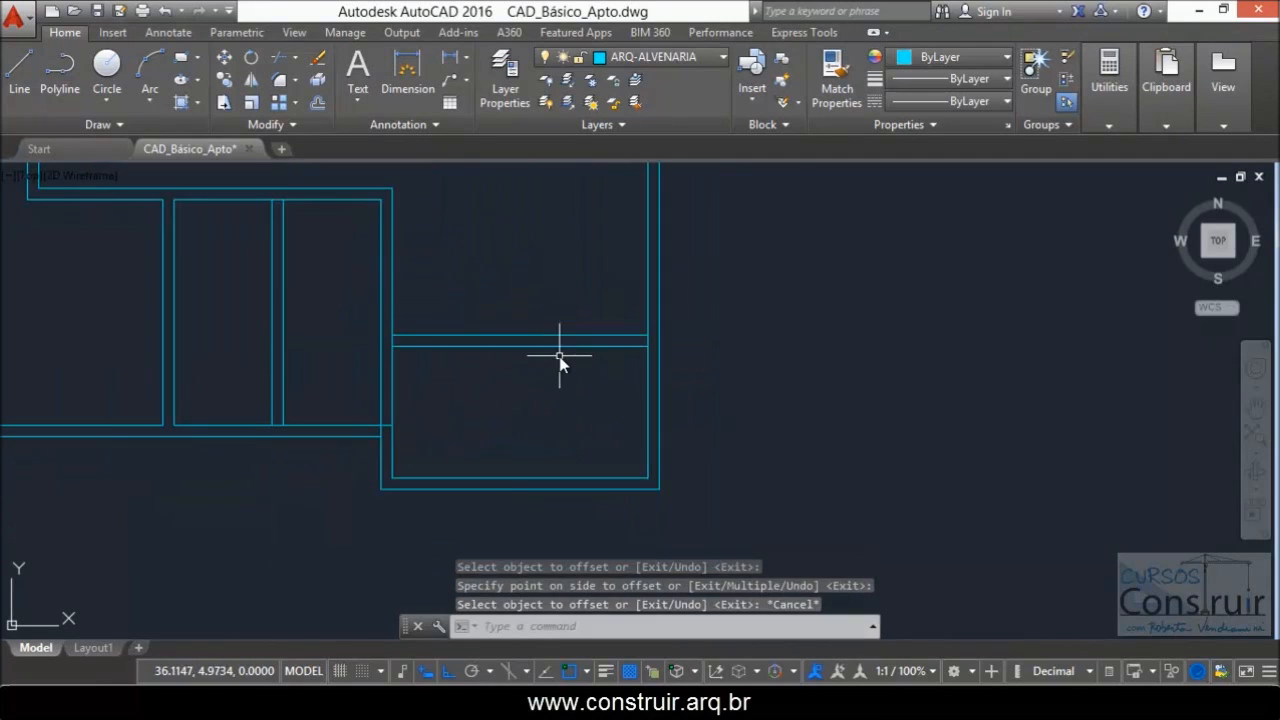
scroll(418, 452, "up", 2)
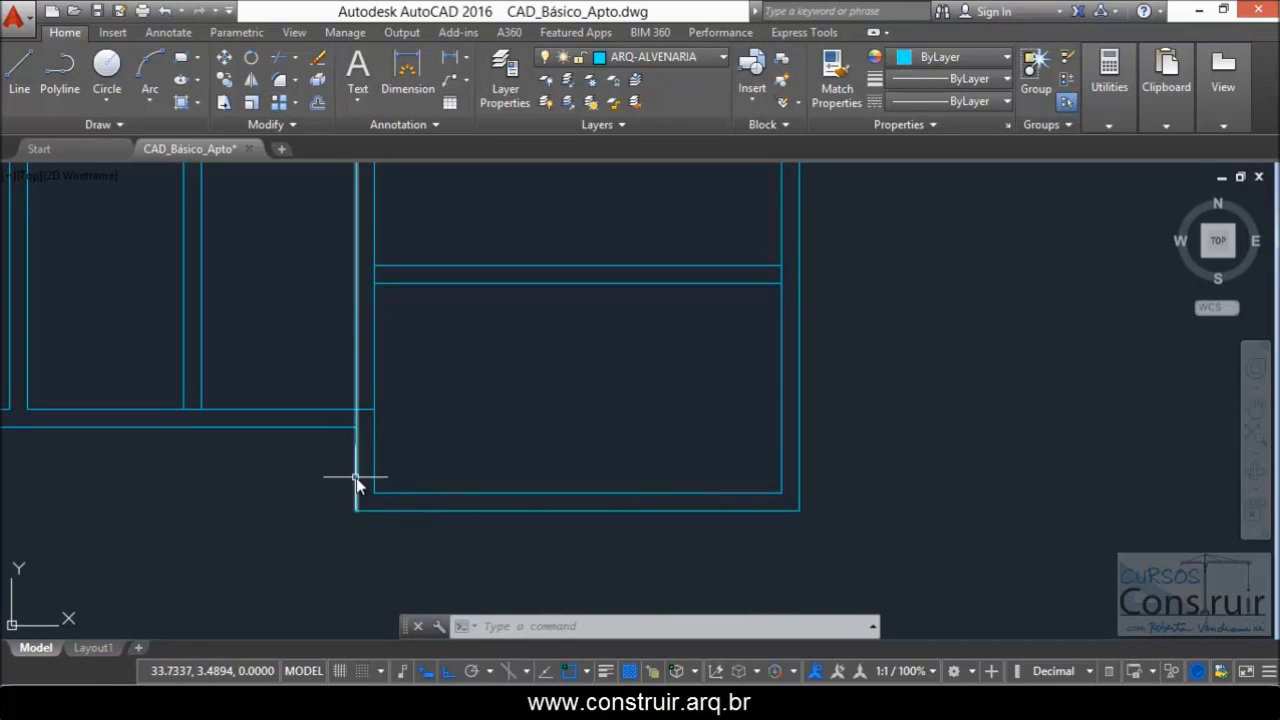
scroll(457, 534, "down", 4)
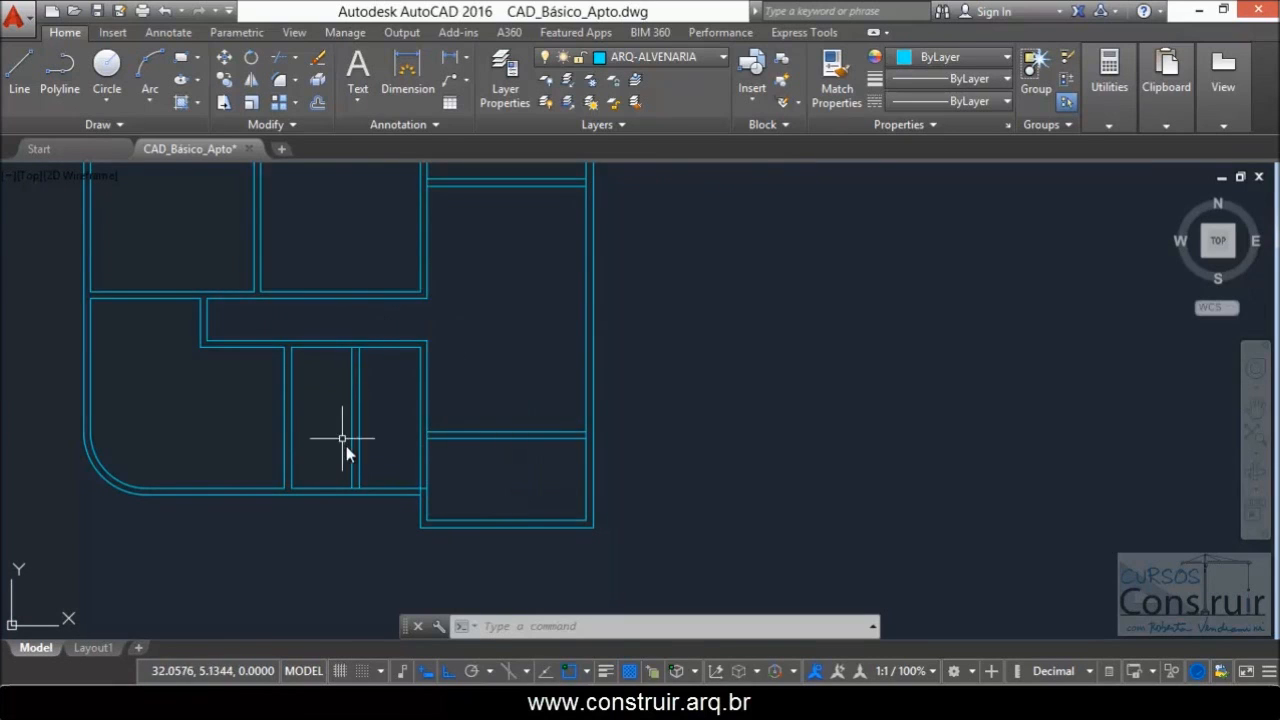
scroll(447, 515, "up", 2)
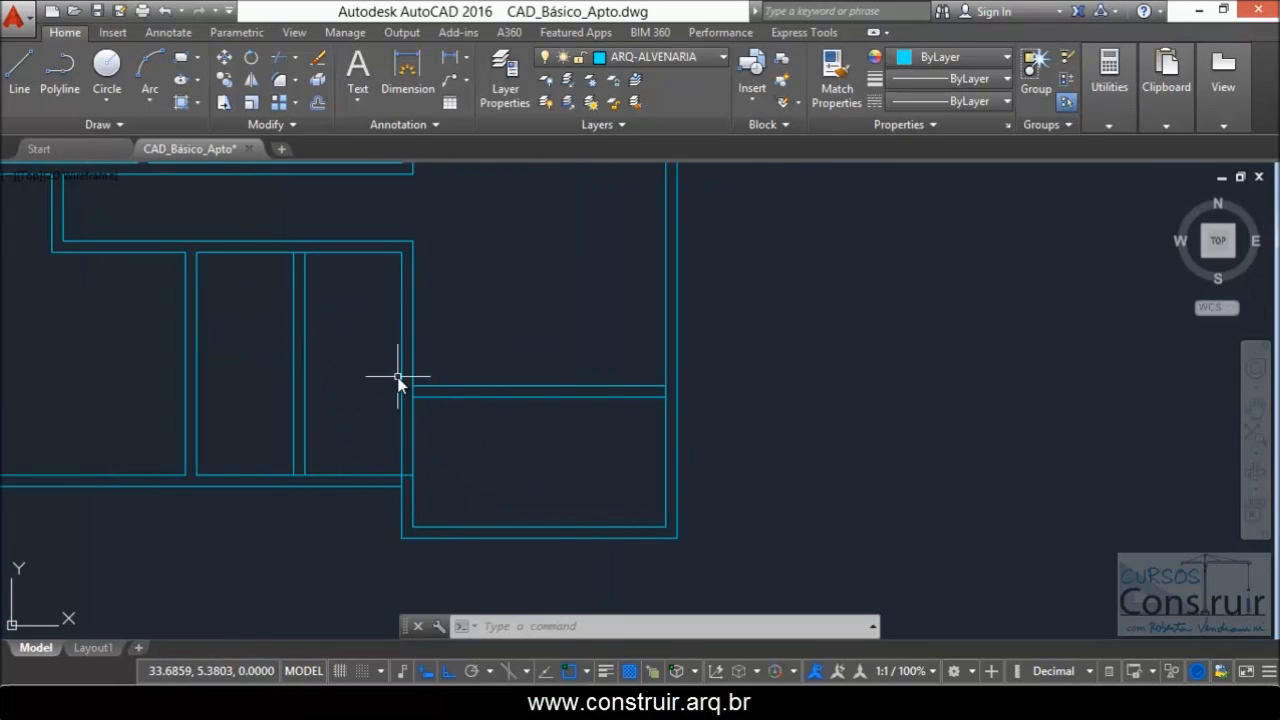
scroll(441, 437, "up", 2)
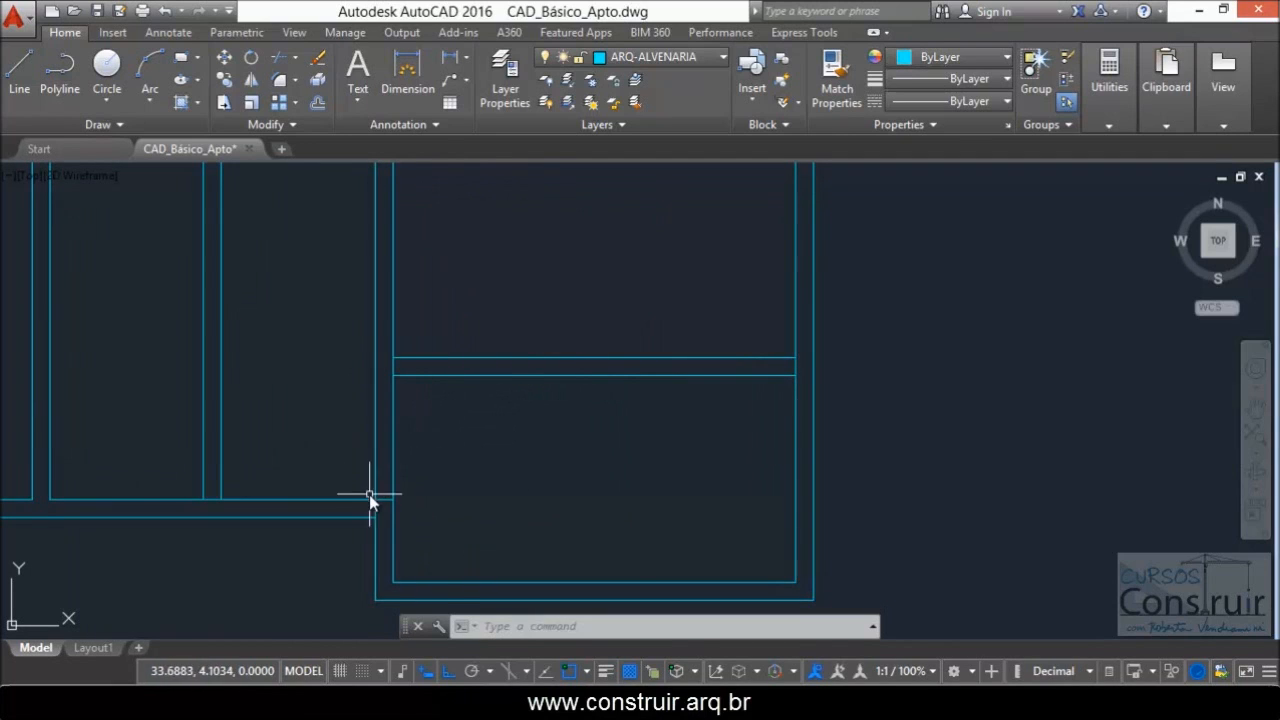
- Switch to the dimensioned PDF and check how the balcony parapet meets the bathroom wall and the side exterior wall
left_click(690, 703)
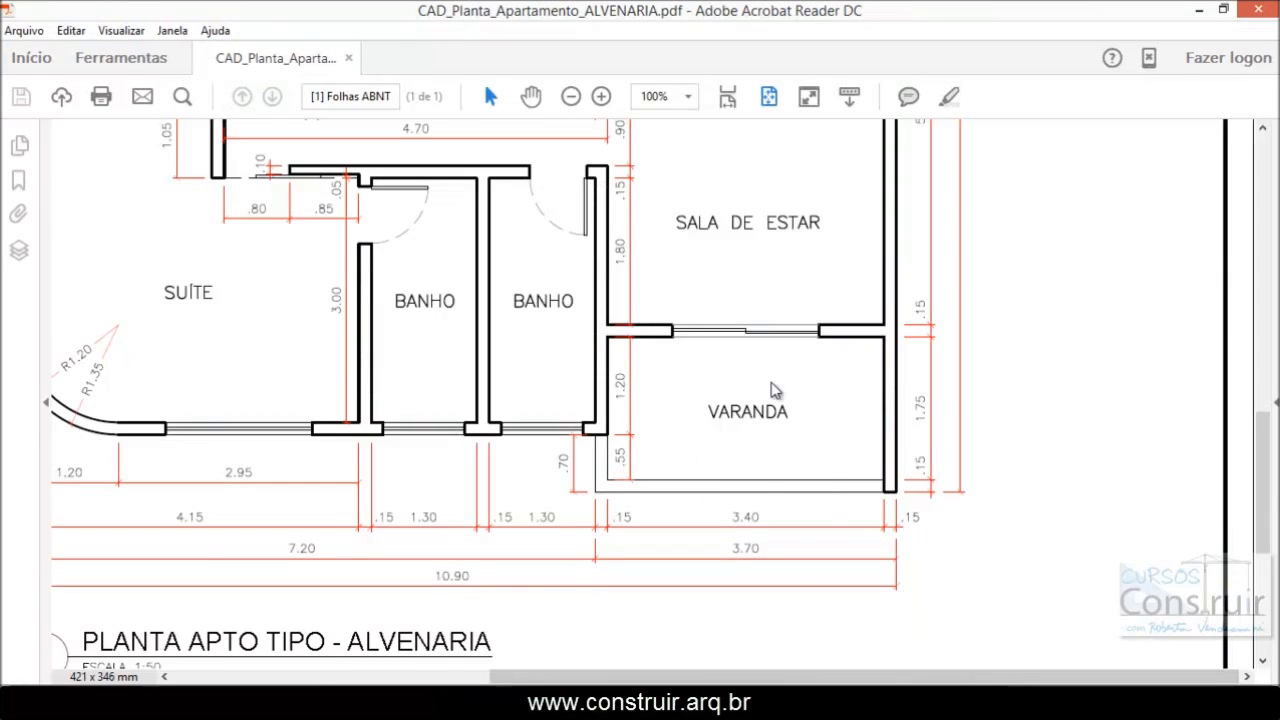
scroll(776, 390, "up", 1)
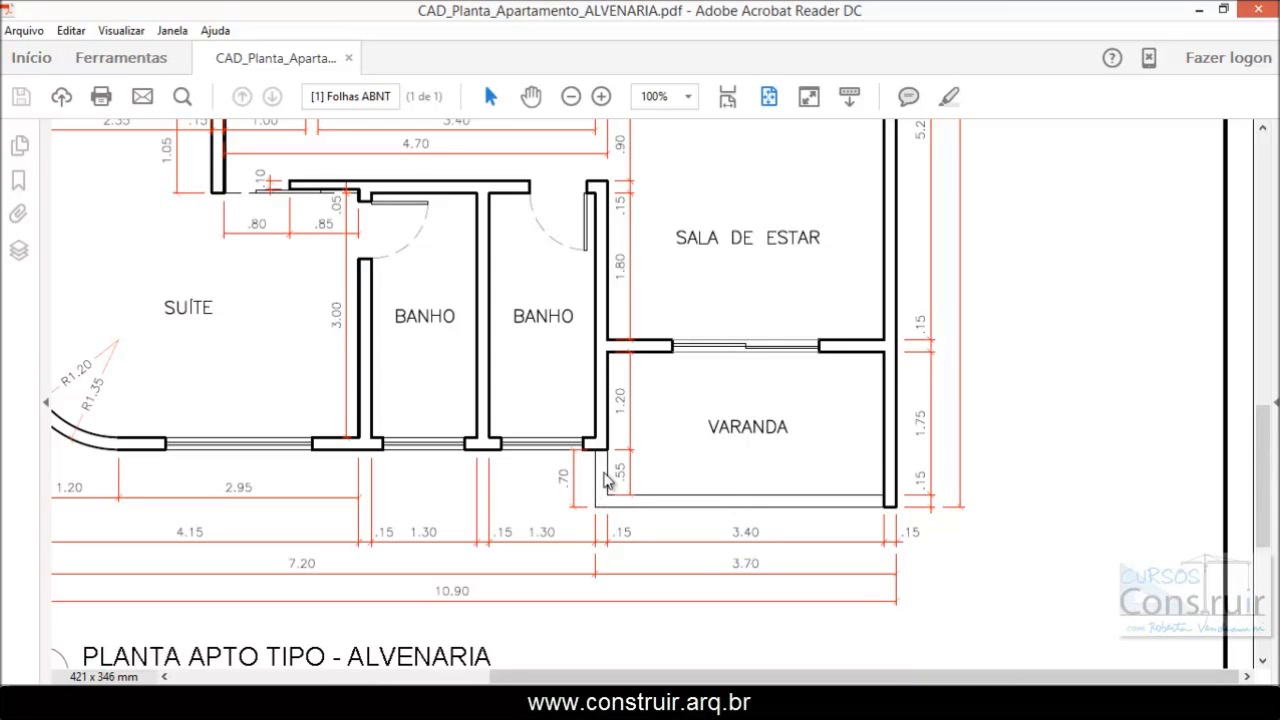
scroll(608, 488, "up", 1)
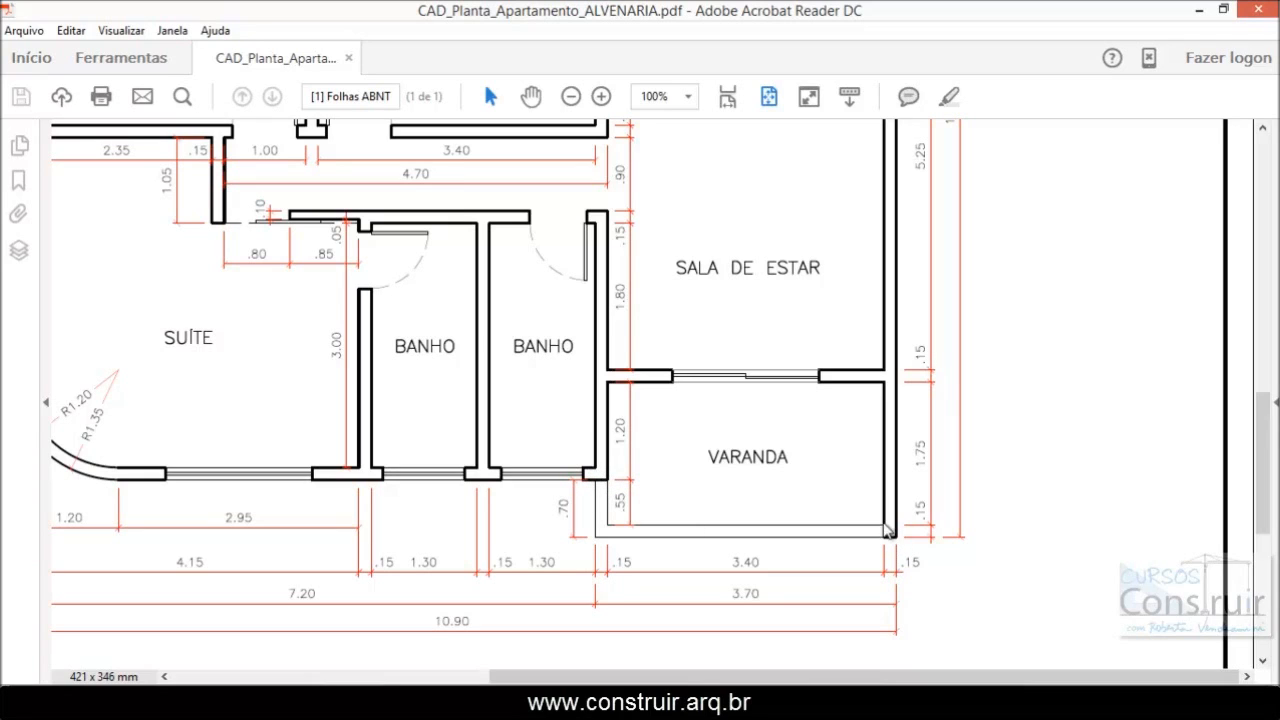
- Back in AutoCAD, trim the leftover line segments inside the junction of the second bathroom's exterior wall and the balcony's side wall
mouse_move(535, 704)
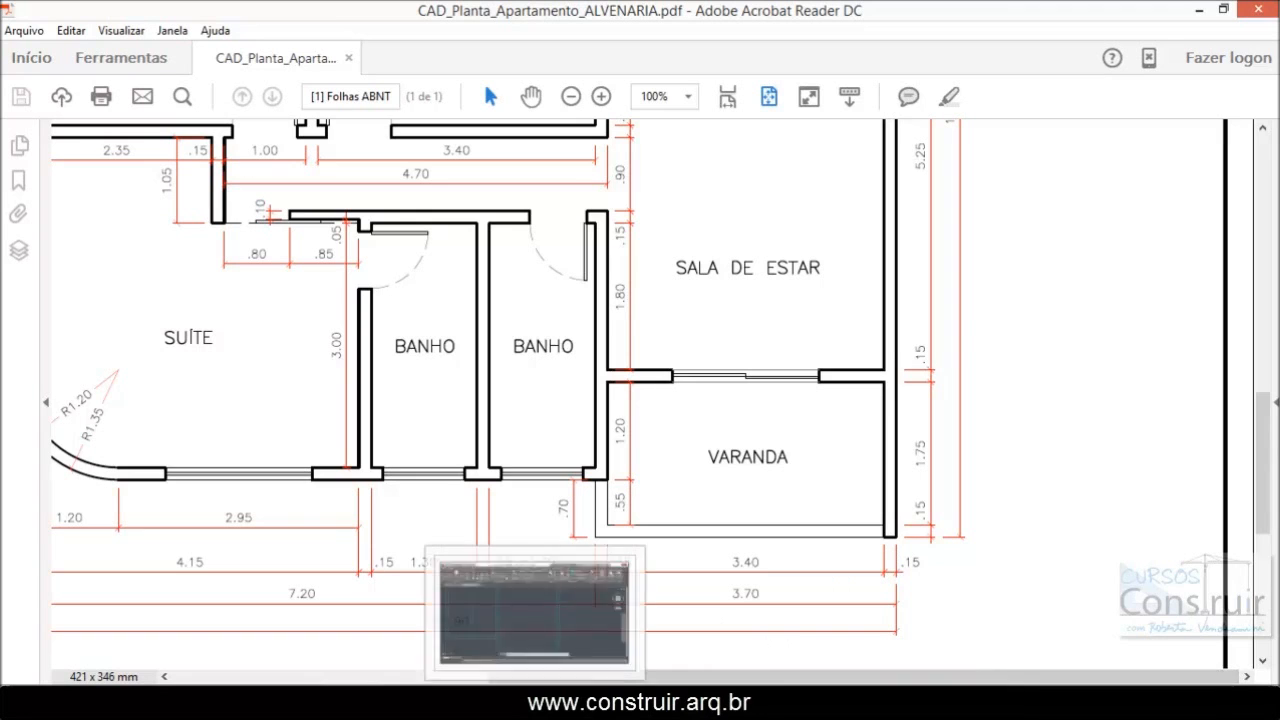
left_click(535, 612)
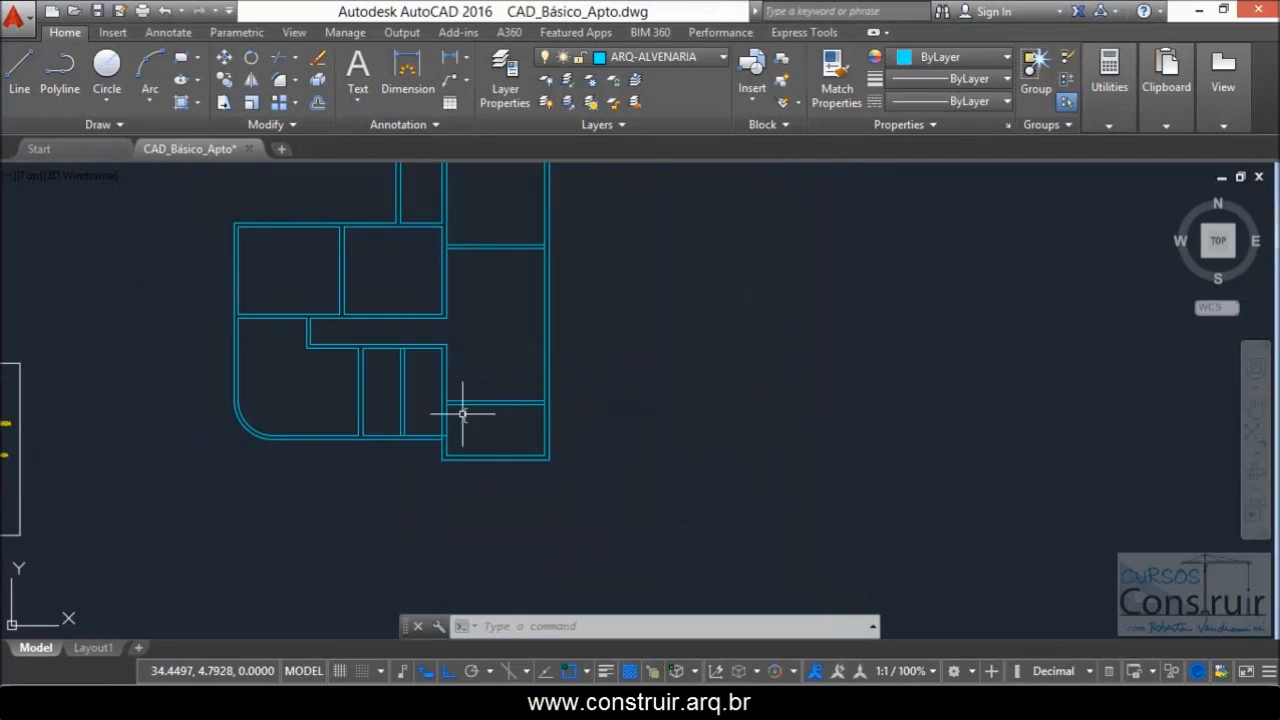
scroll(462, 413, "up", 5)
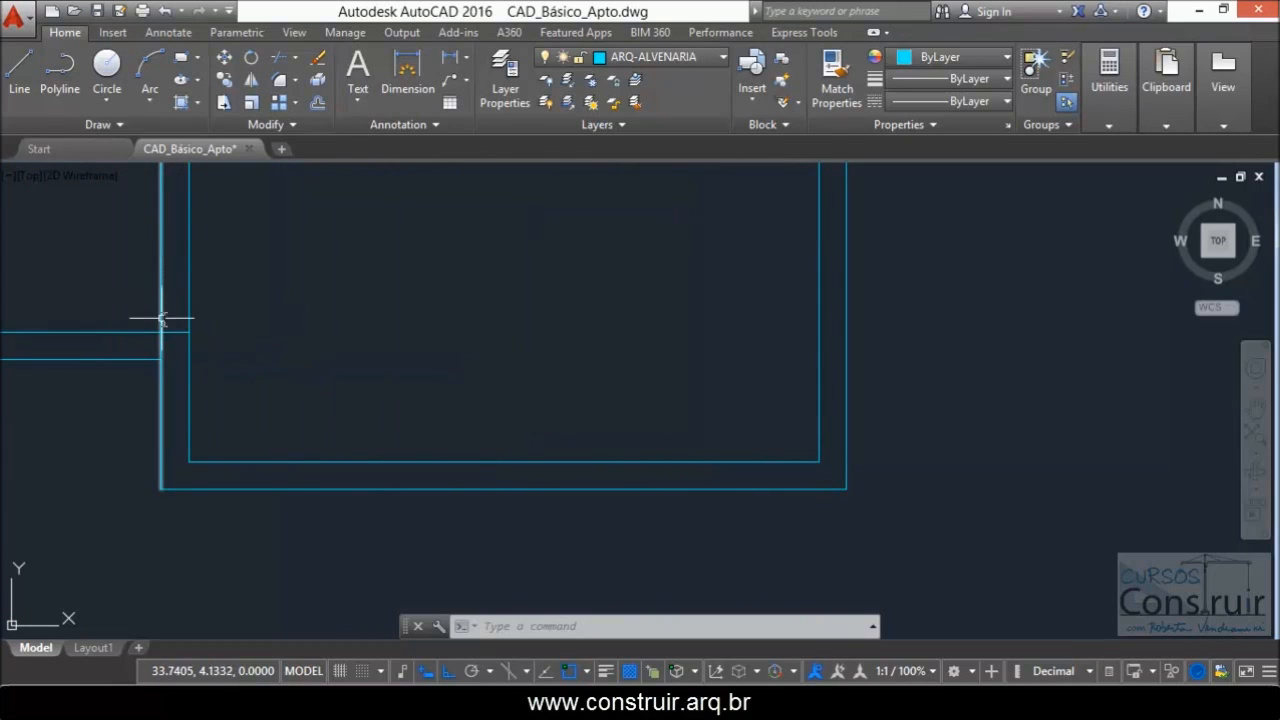
scroll(437, 400, "down", 2)
scroll(239, 389, "up", 2)
type("TR")
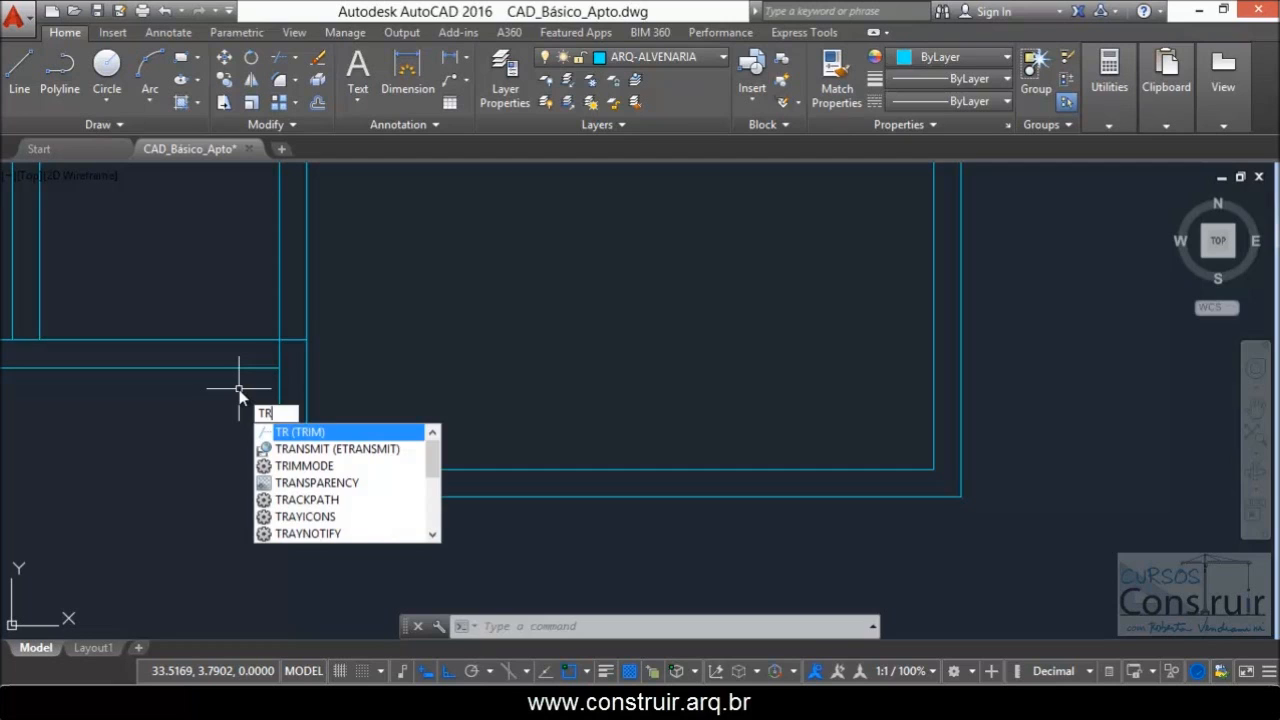
key("Return")
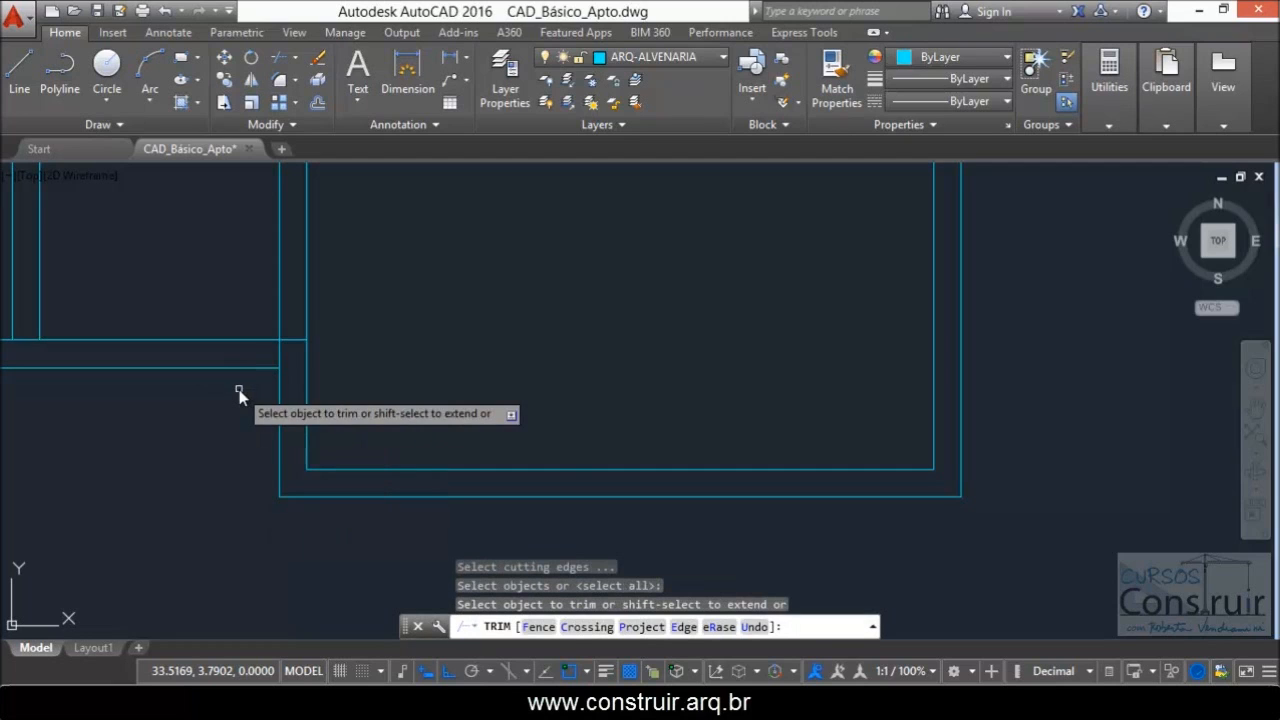
left_click(281, 356)
left_click(293, 341)
key("Escape")
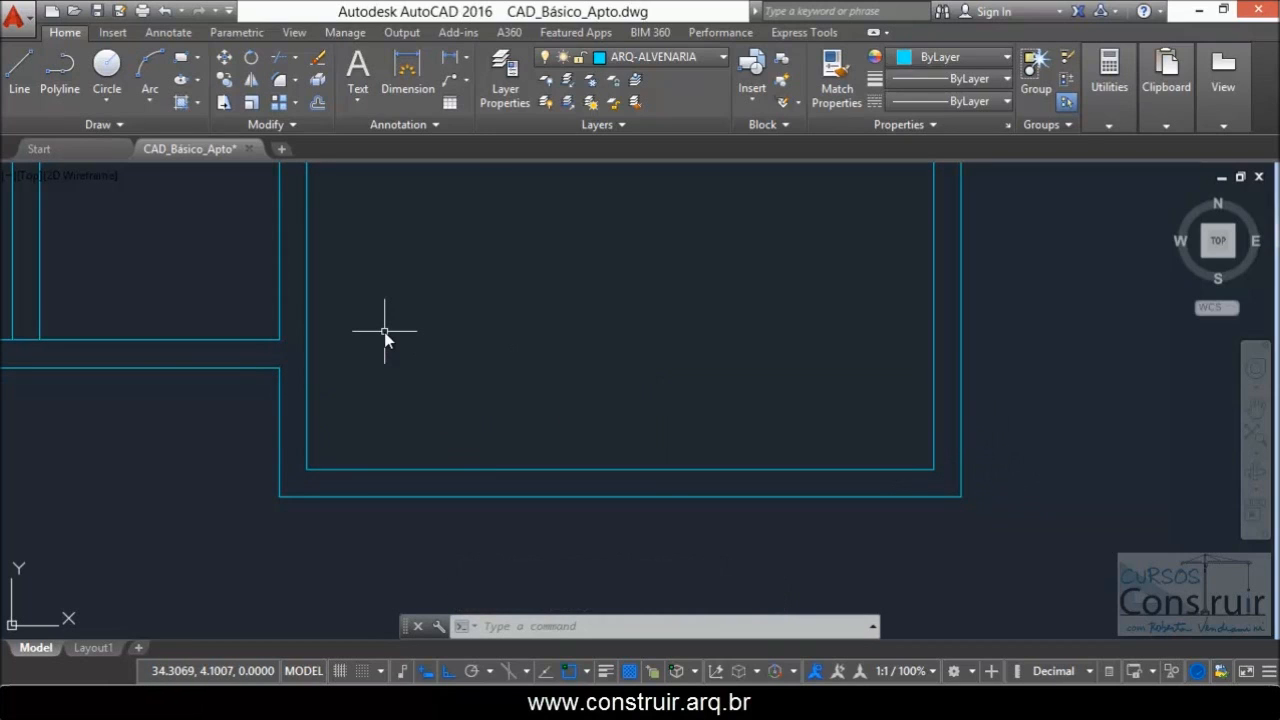
- Fillet the outer line of the bathroom's lower wall with the balcony-side line of its side wall to close the corner
type("f")
key("Return")
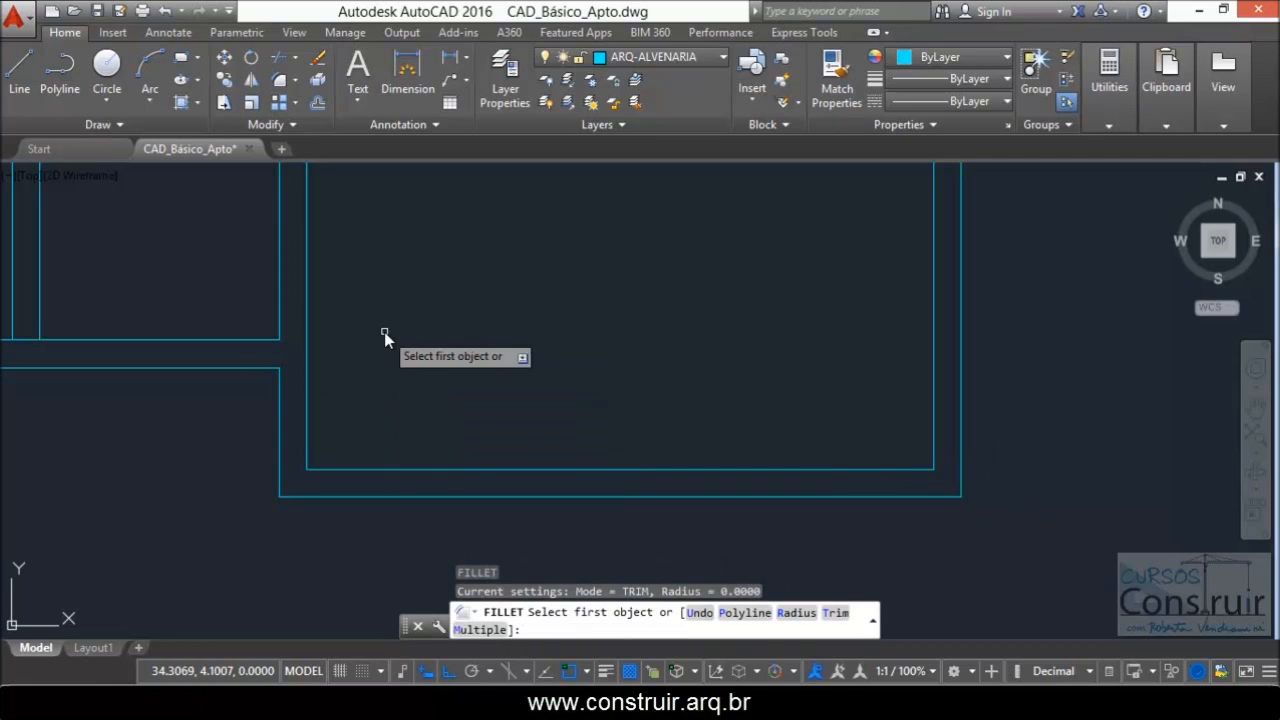
left_click(251, 370)
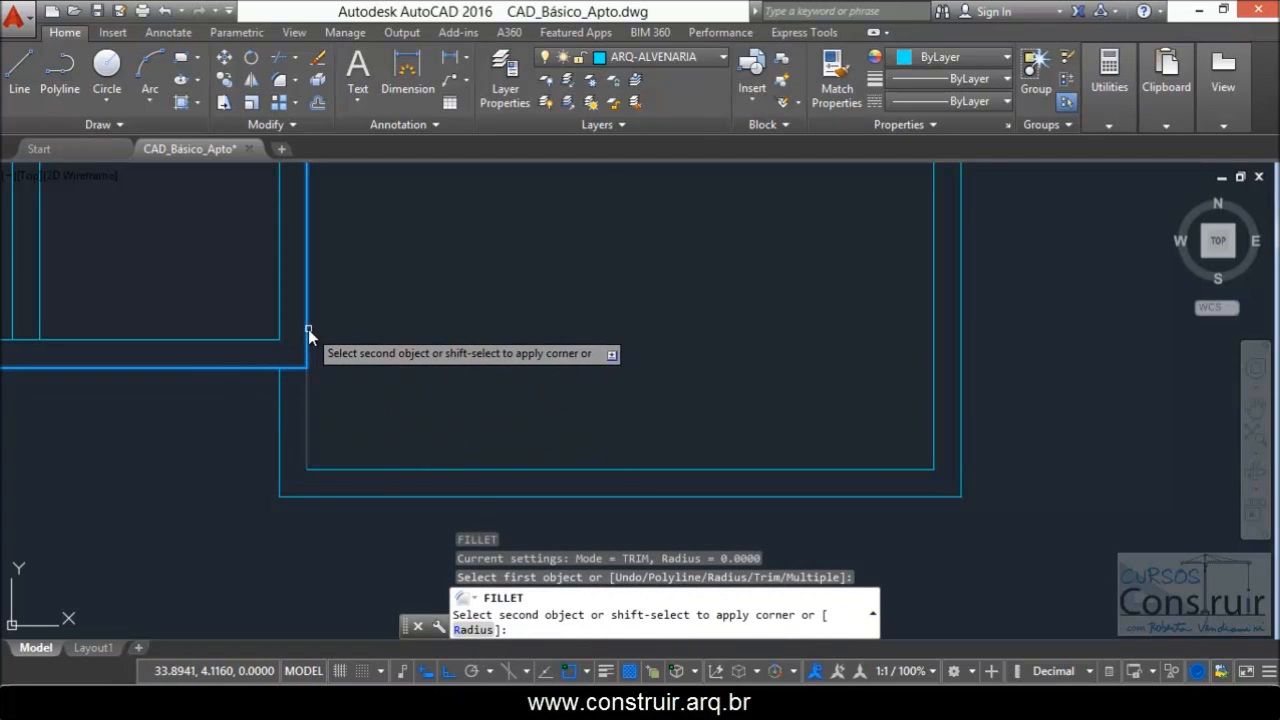
left_click(308, 329)
- Fillet the inner line of the balcony's right exterior wall with the outer lower line to close off the wall's end
key("Return")
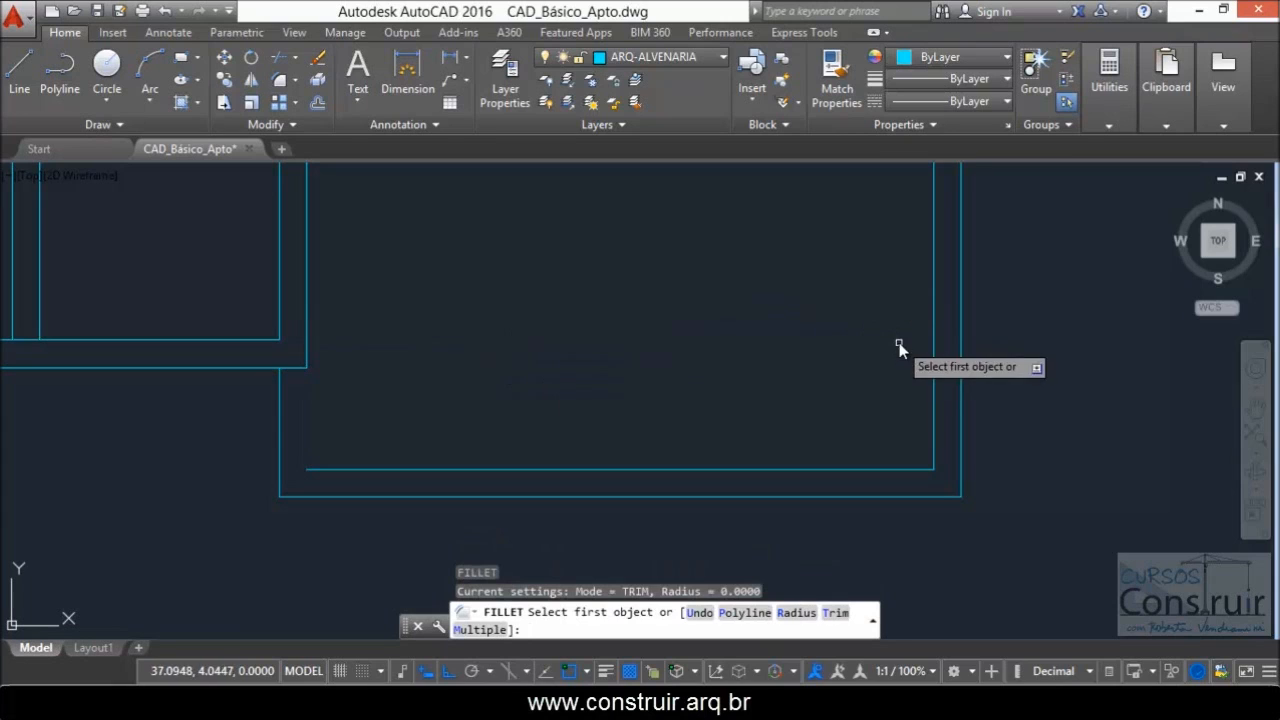
left_click(932, 368)
left_click(950, 497)
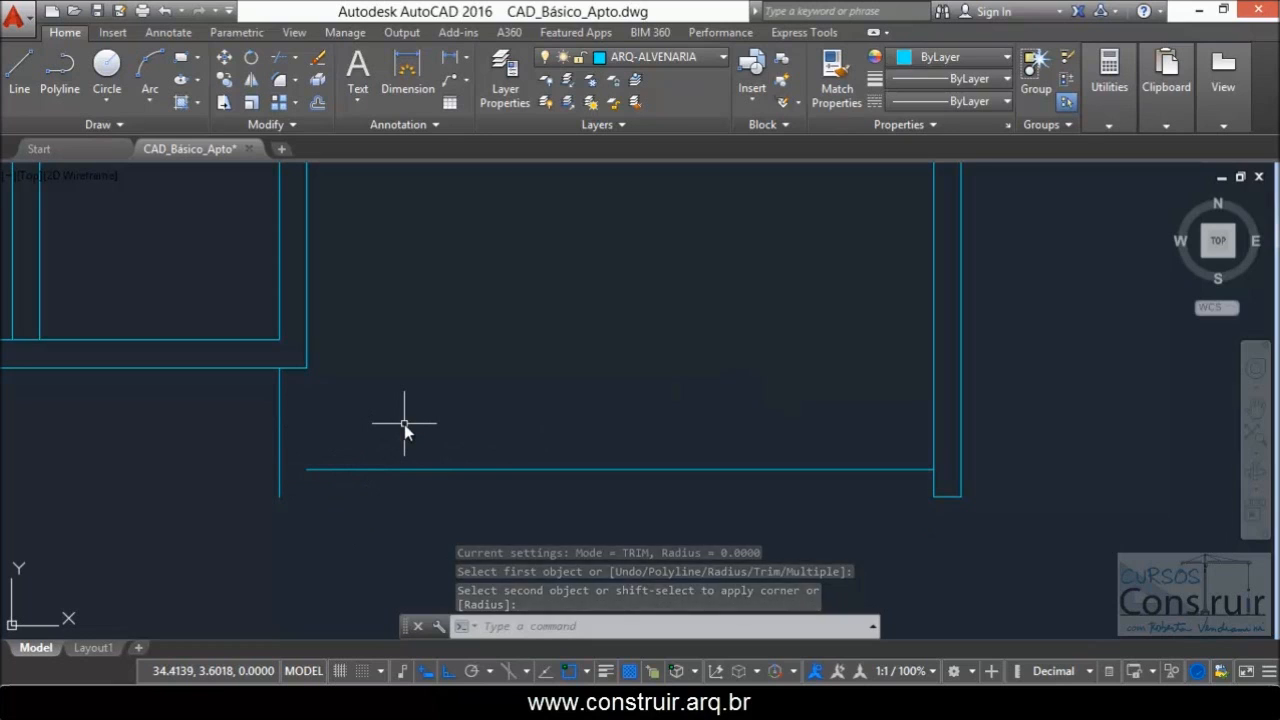
- Offset the parapet's short outer side line 0.15 toward the balcony and its long inner line 0.15 outward
type("O")
key("Return")
type(".15")
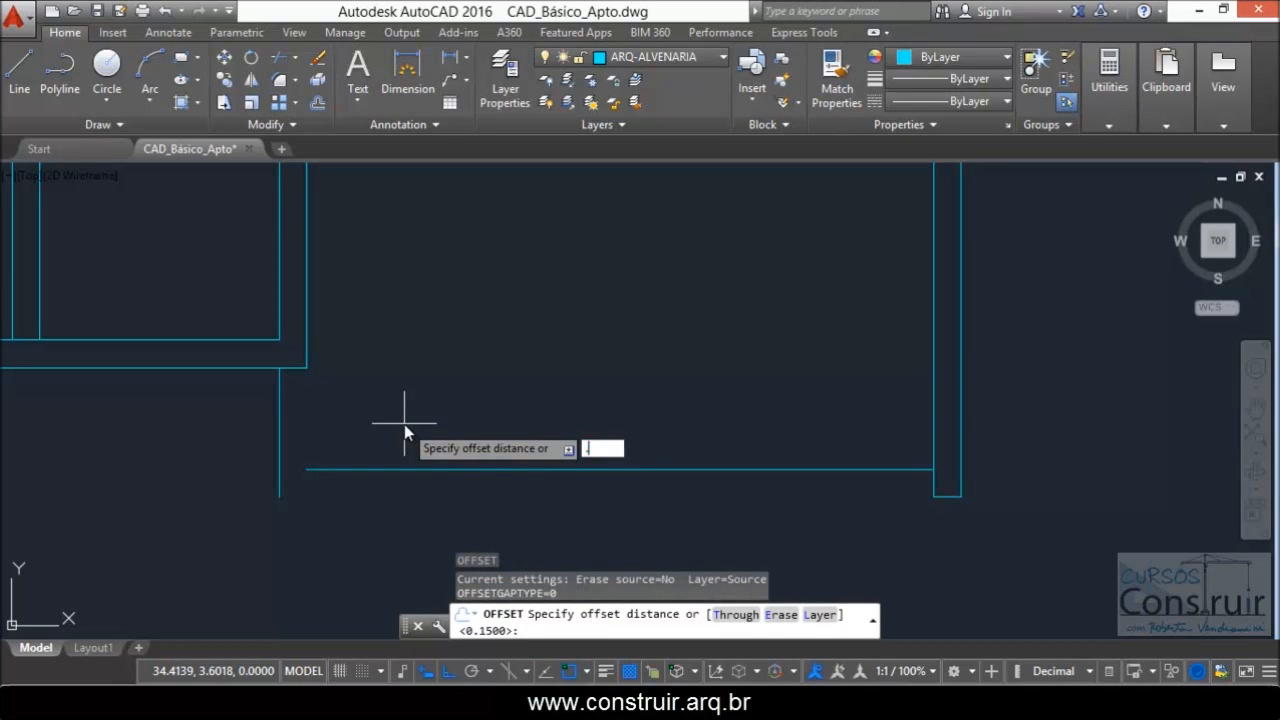
key("Return")
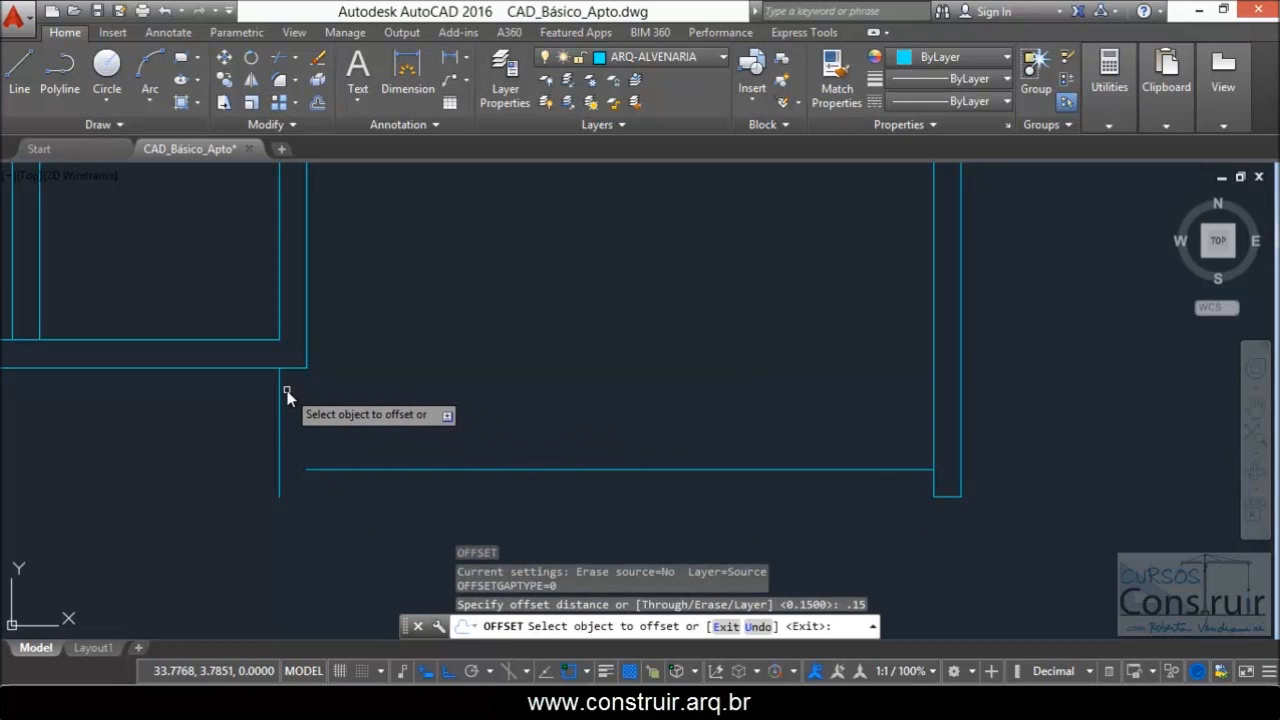
left_click(279, 390)
left_click(371, 439)
left_click(372, 470)
left_click(383, 523)
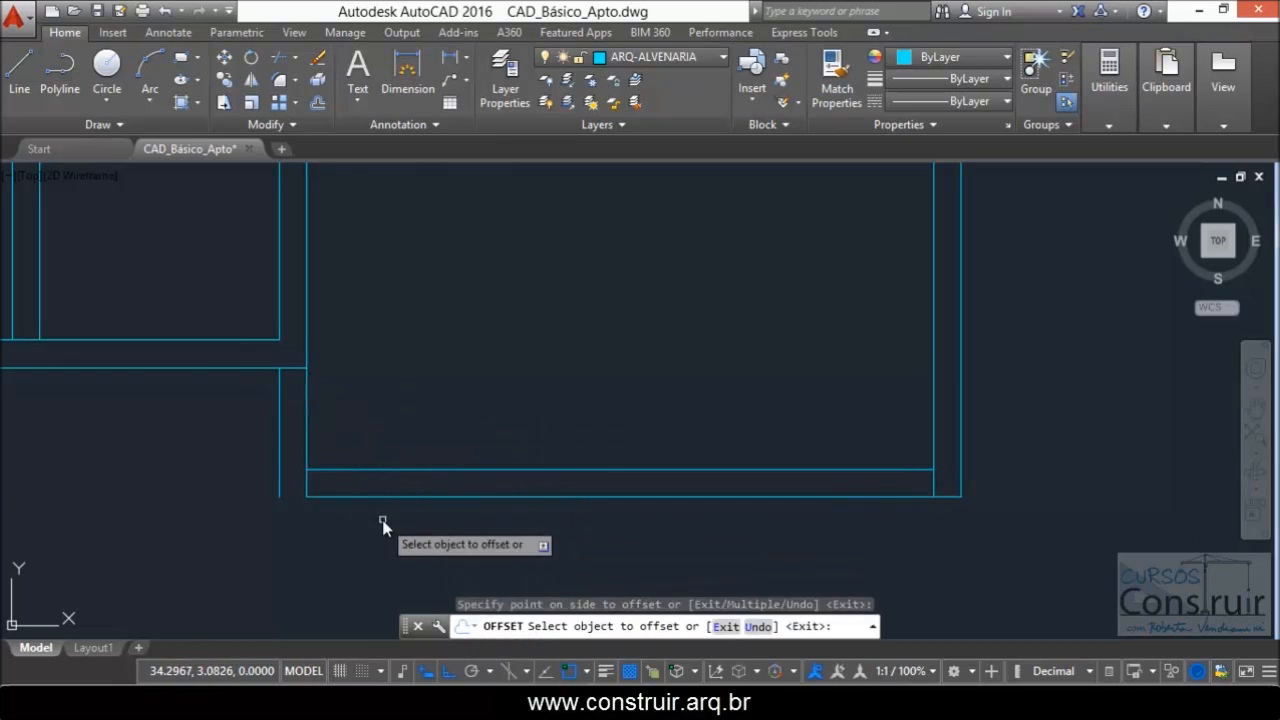
key("Escape")
- Fillet the inner pair and the outer pair of parapet lines to close the balcony's lower-left corner
type("f")
key("Return")
left_click(308, 443)
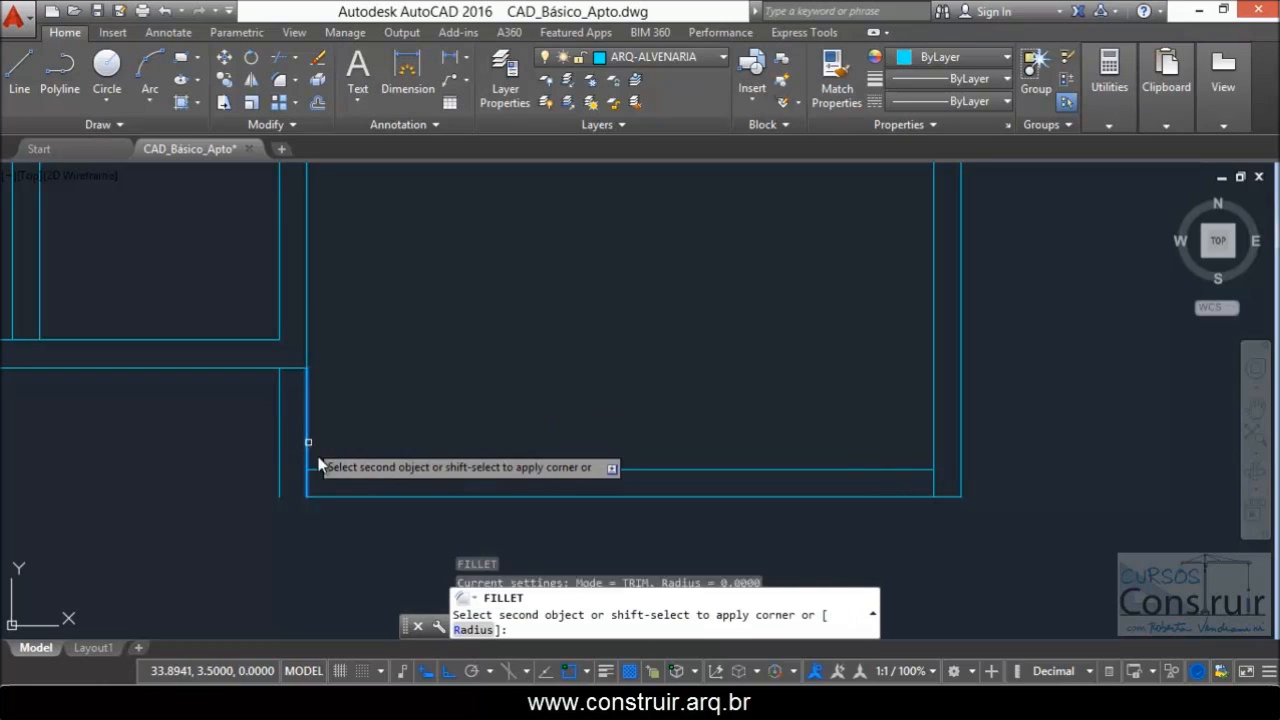
left_click(328, 469)
key("Return")
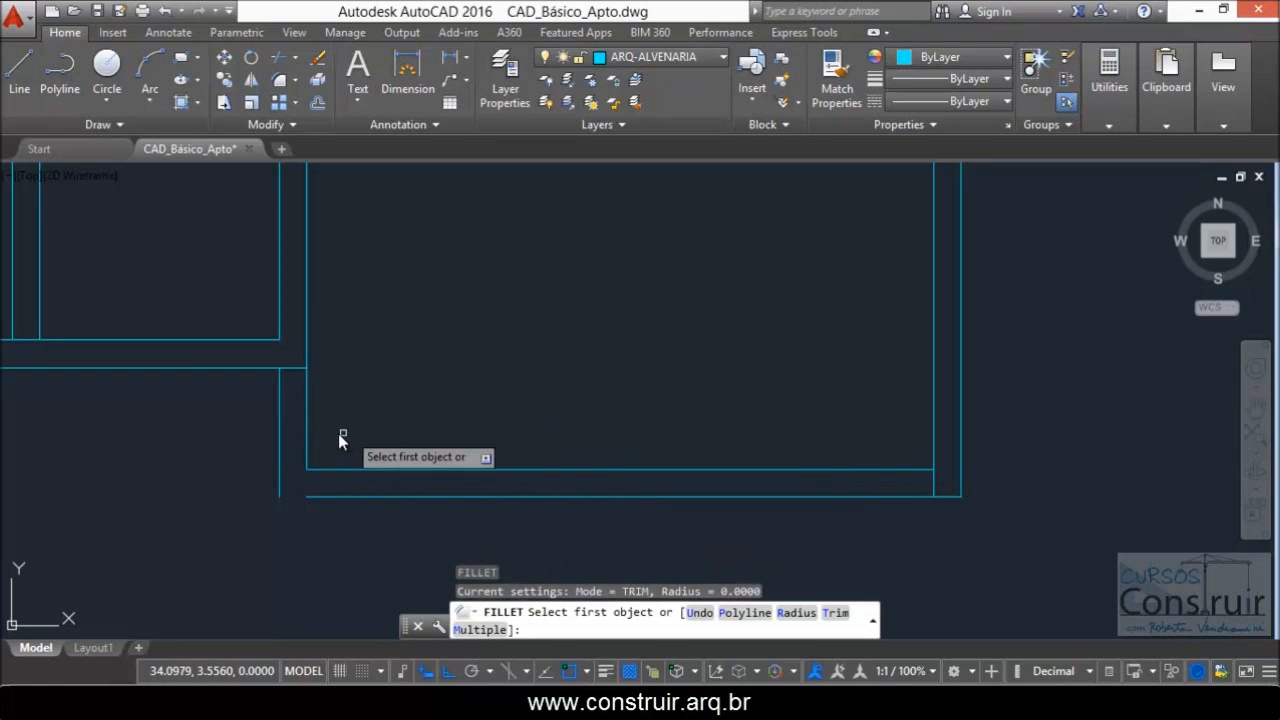
left_click(279, 429)
left_click(324, 496)
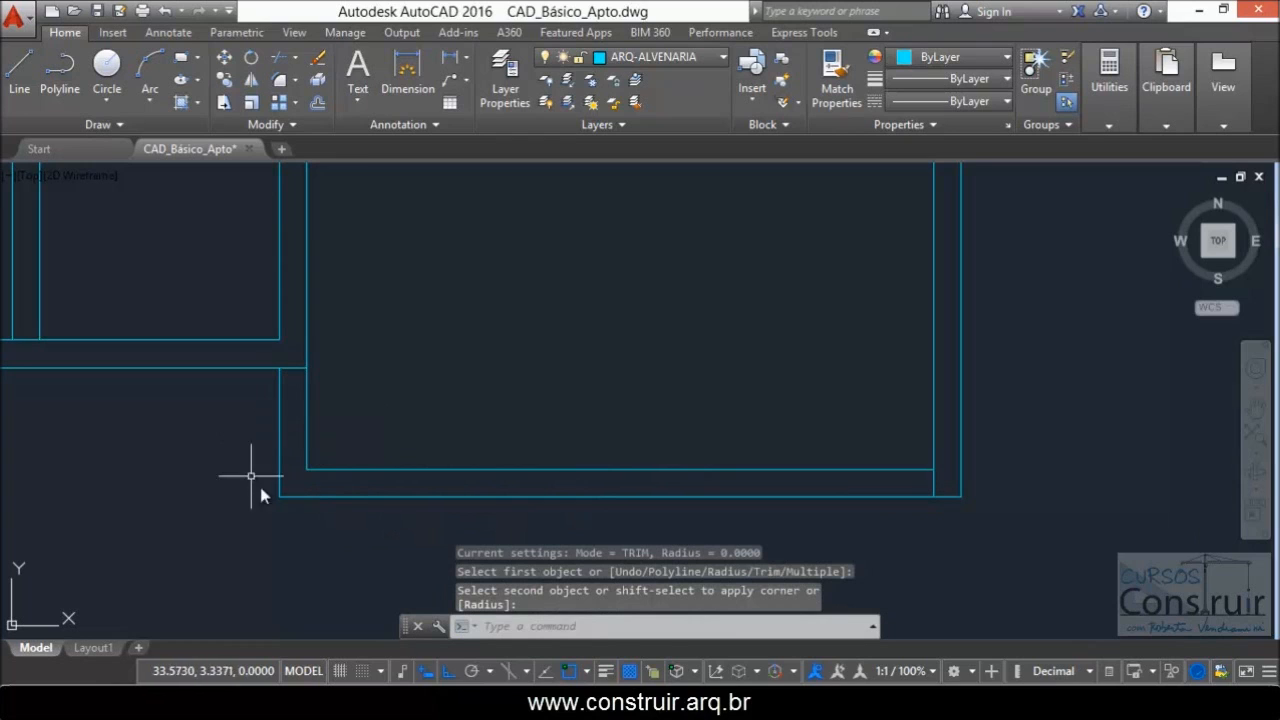
- Move the four balcony parapet lines to the ARQ-PENA-02 layer
left_click(346, 443)
left_click(249, 519)
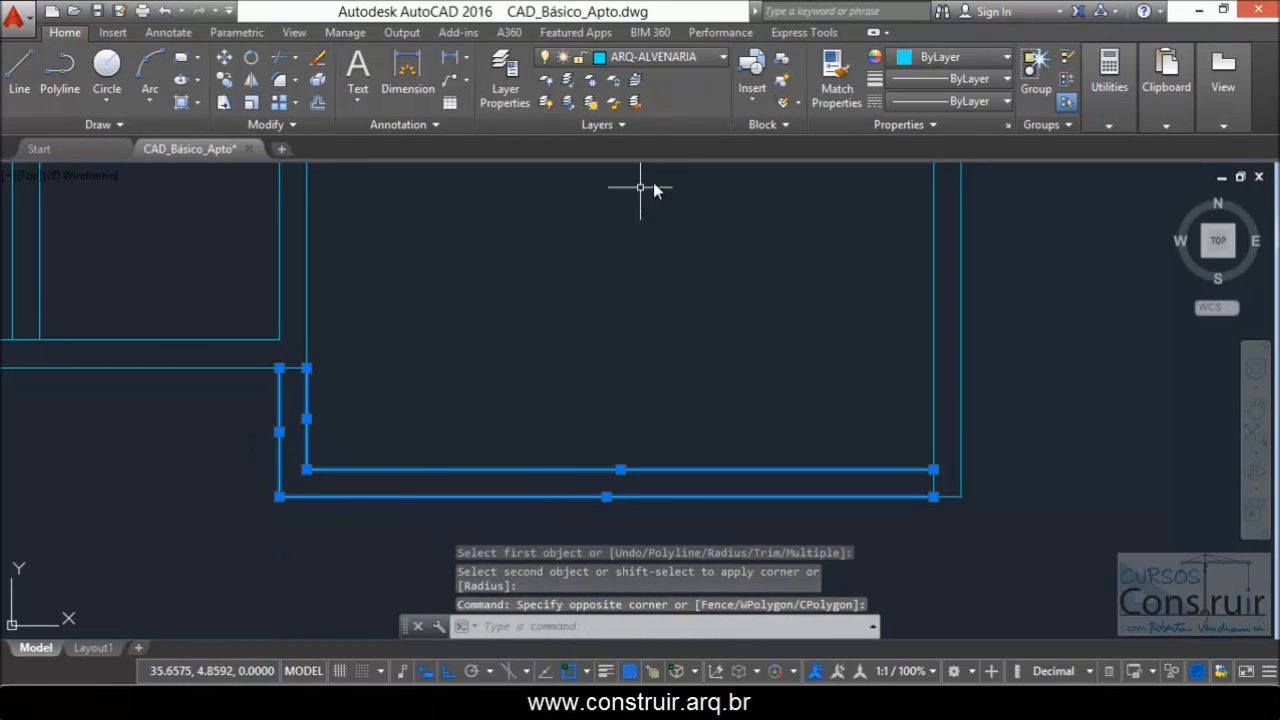
left_click(717, 58)
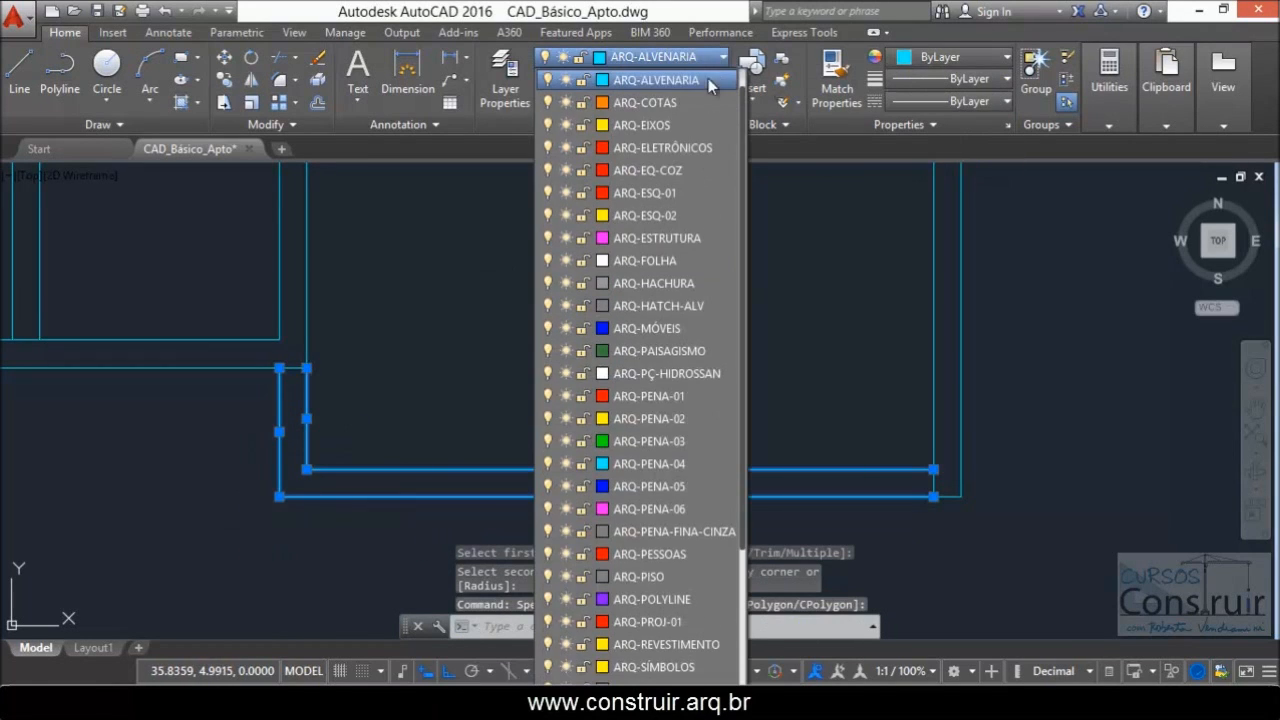
left_click(632, 420)
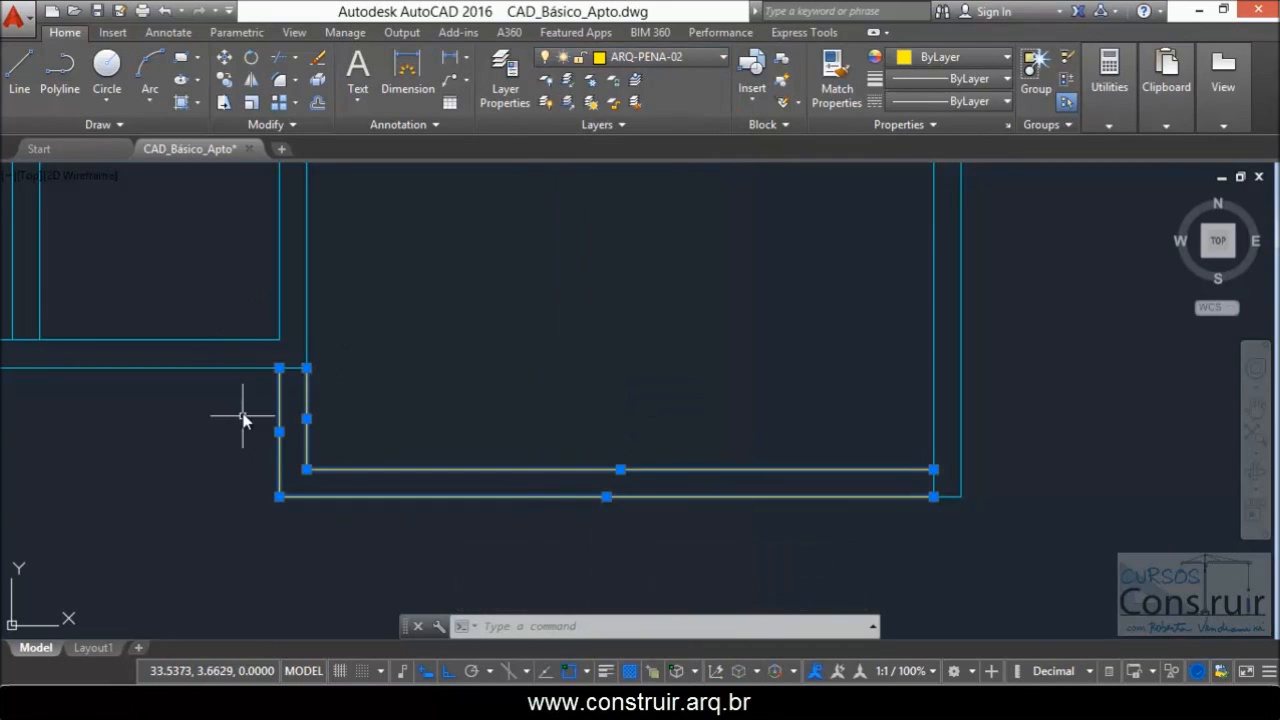
key("Escape")
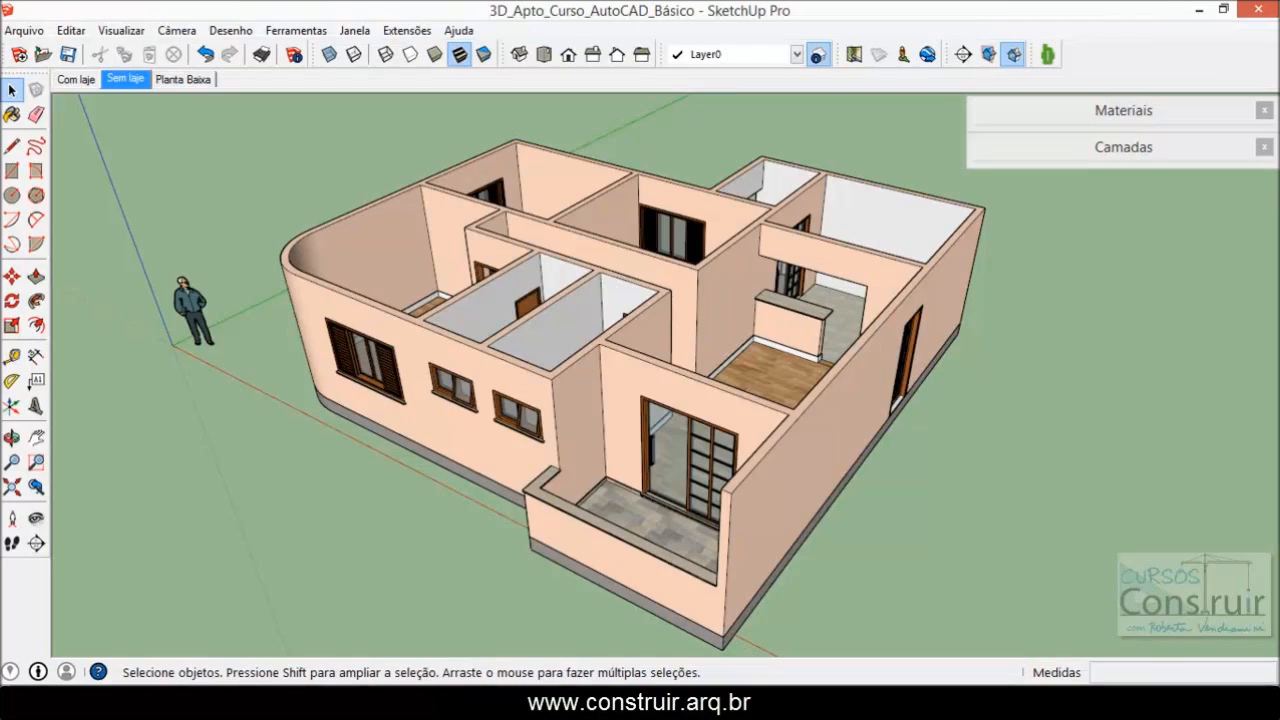
- Examine the low balcony parapet up close in the SketchUp 3D model and return to AutoCAD
middle_click_drag(647, 501, 640, 540)
scroll(640, 549, "up", 6)
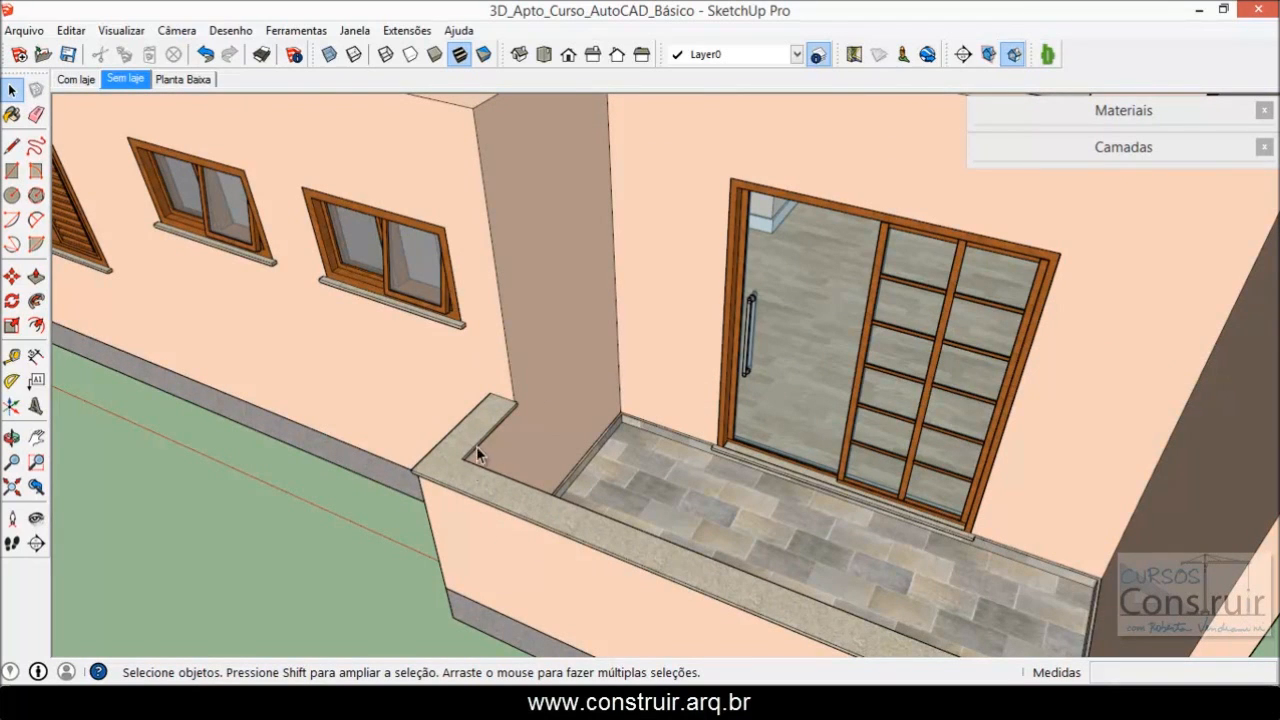
mouse_move(535, 702)
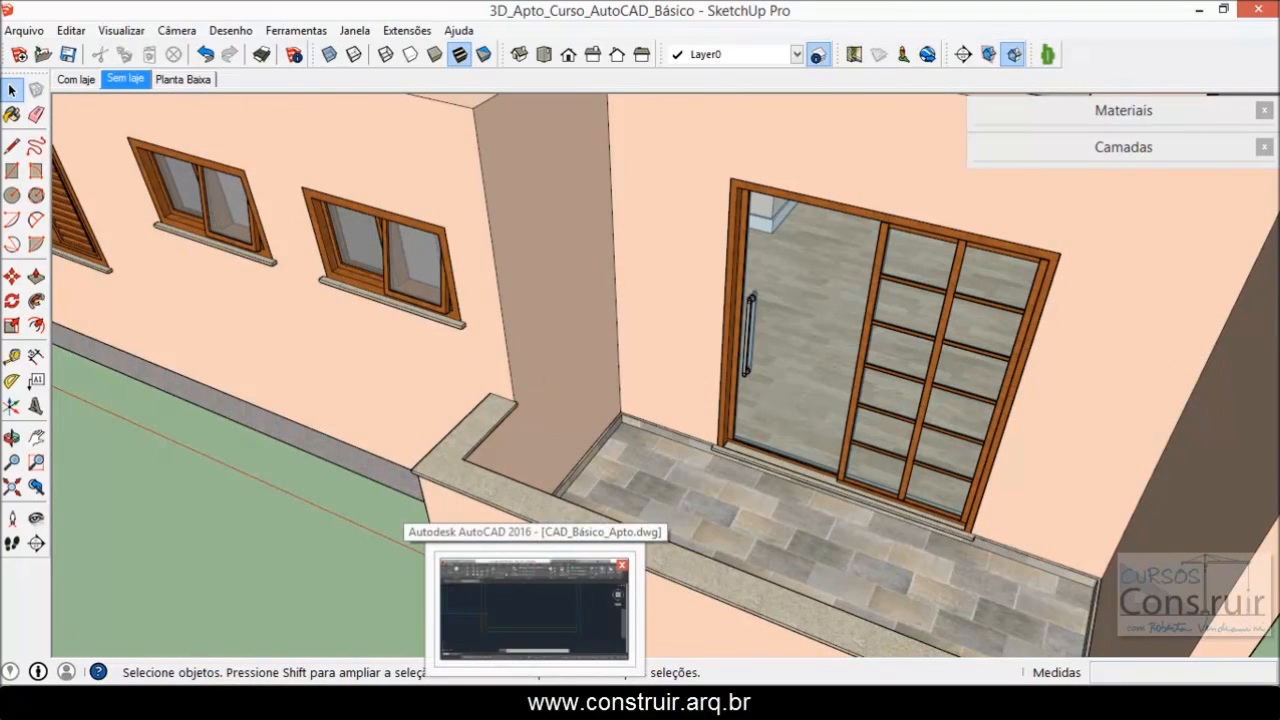
left_click(535, 702)
- Inspect the parapet lines in the plan and the wall between the kitchen and the dining room
scroll(438, 425, "down", 2)
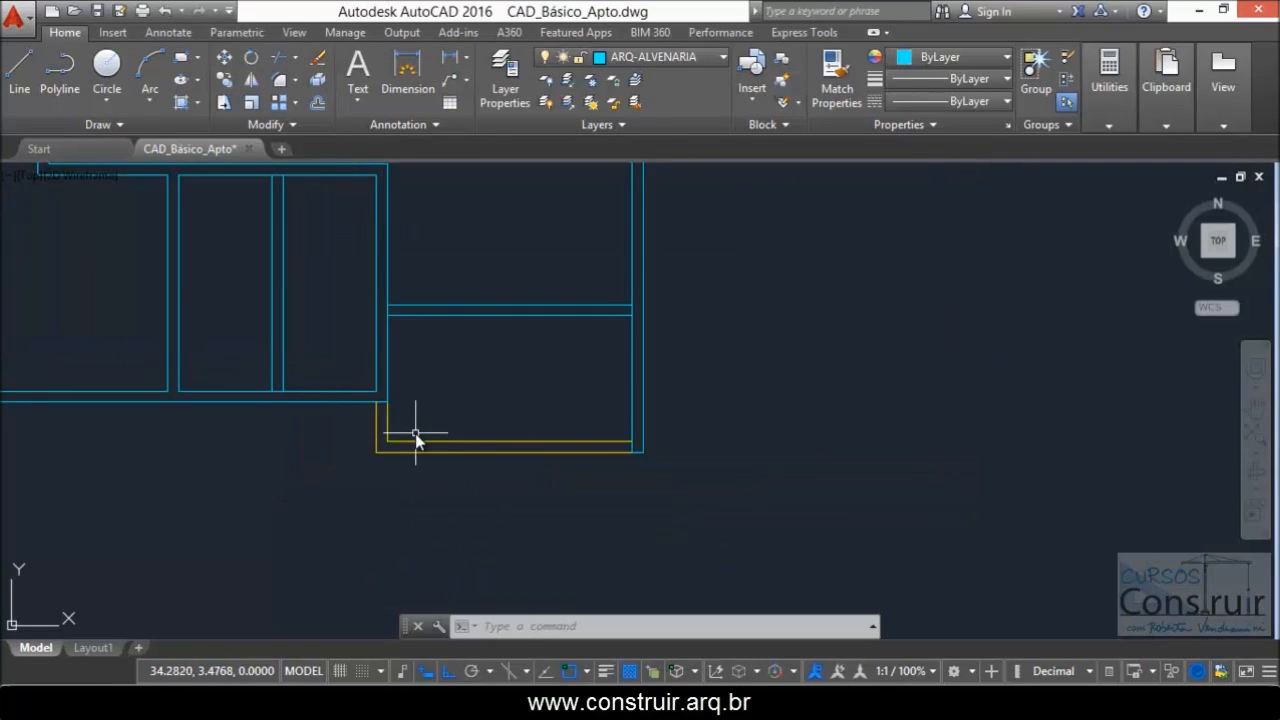
scroll(414, 437, "up", 2)
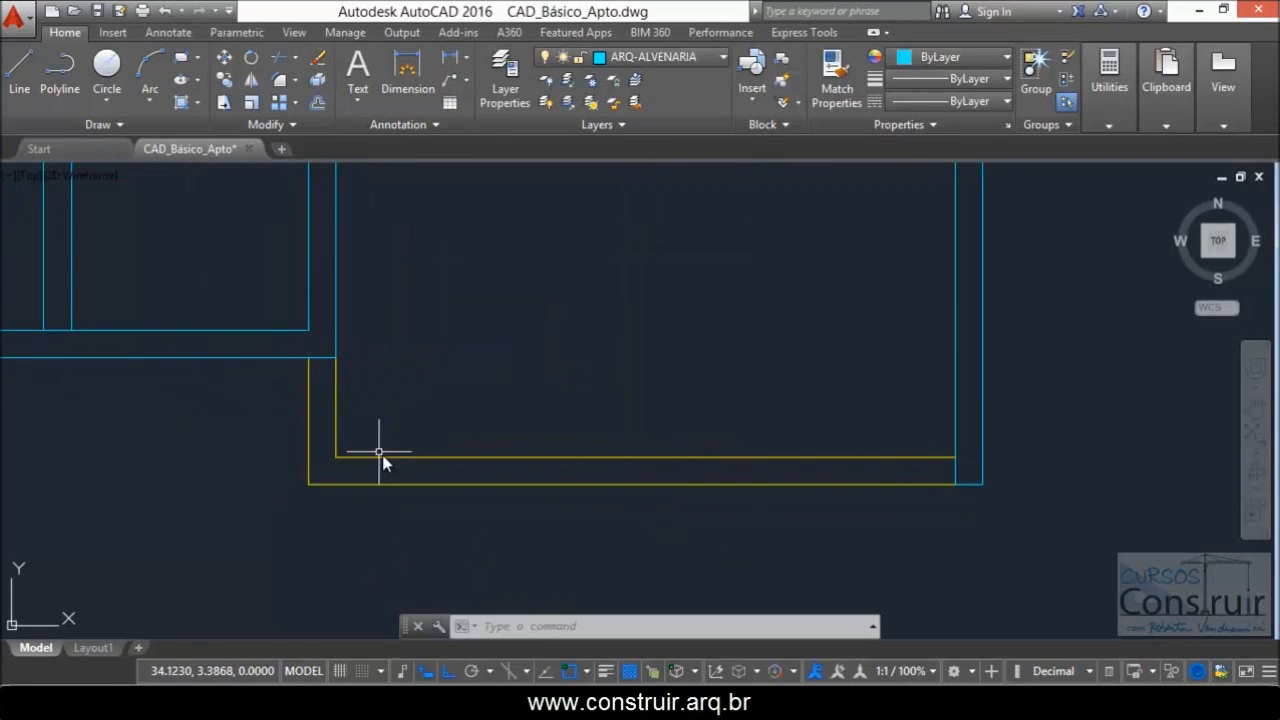
scroll(489, 545, "down", 4)
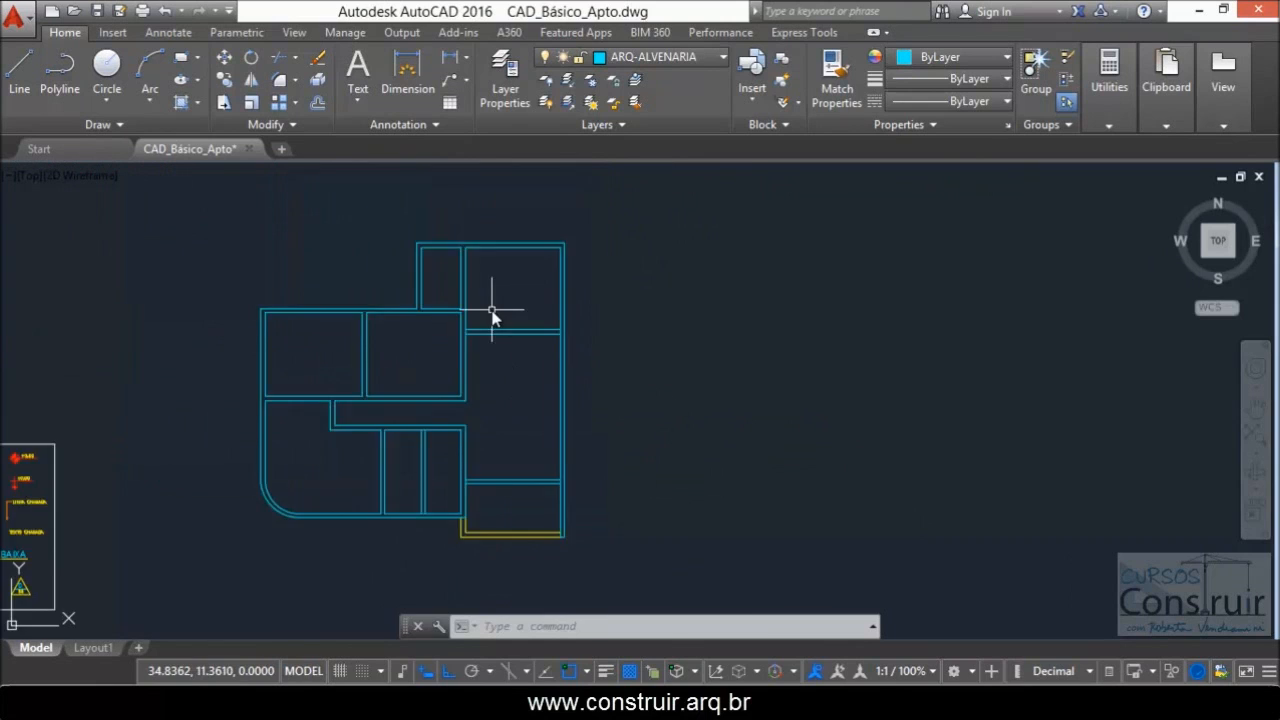
scroll(496, 309, "up", 5)
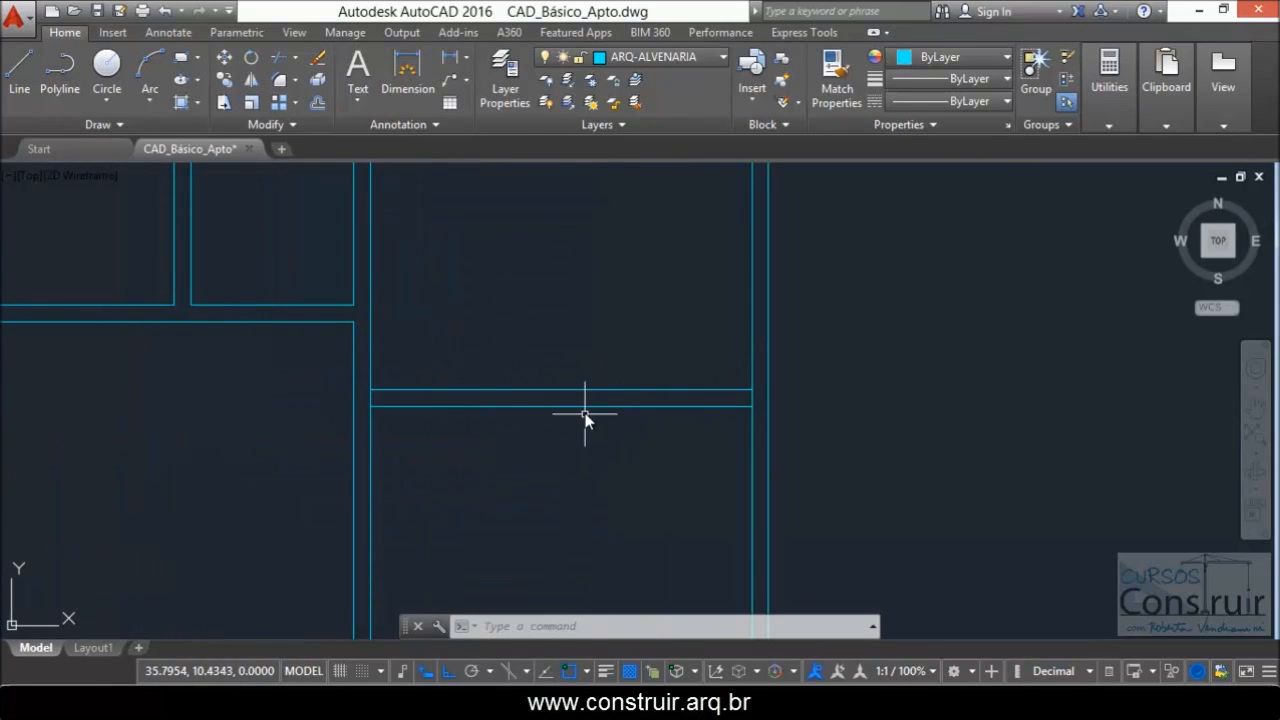
scroll(386, 421, "up", 5)
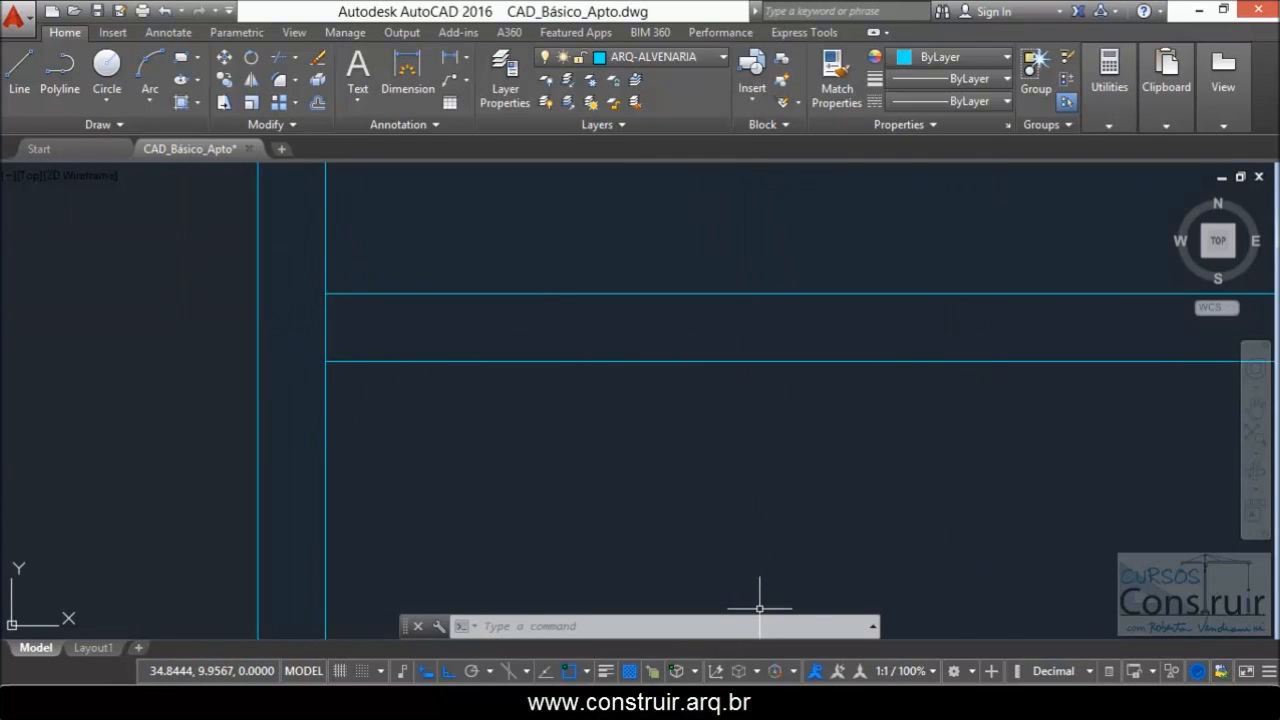
- Switch to the dimensioned PDF and, at 150% zoom, examine the counter, opening and short wall between the kitchen and dining room
left_click(430, 703)
scroll(674, 417, "up", 2)
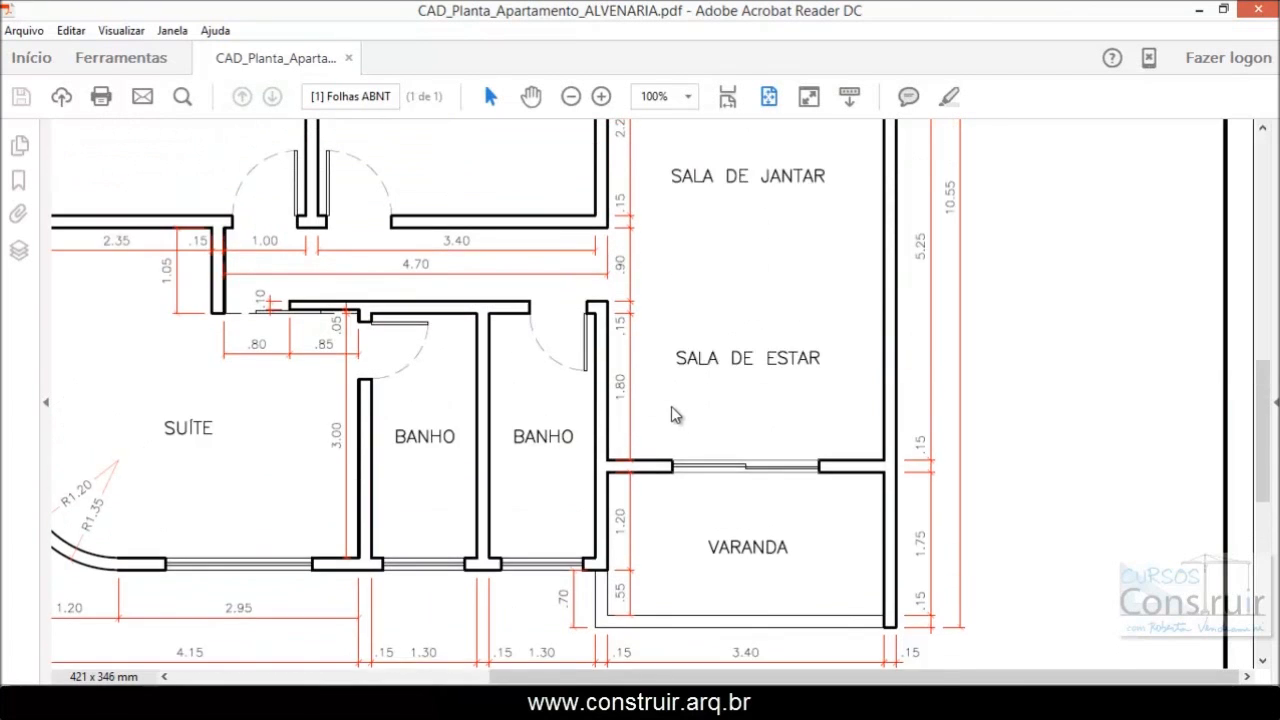
scroll(674, 417, "up", 6)
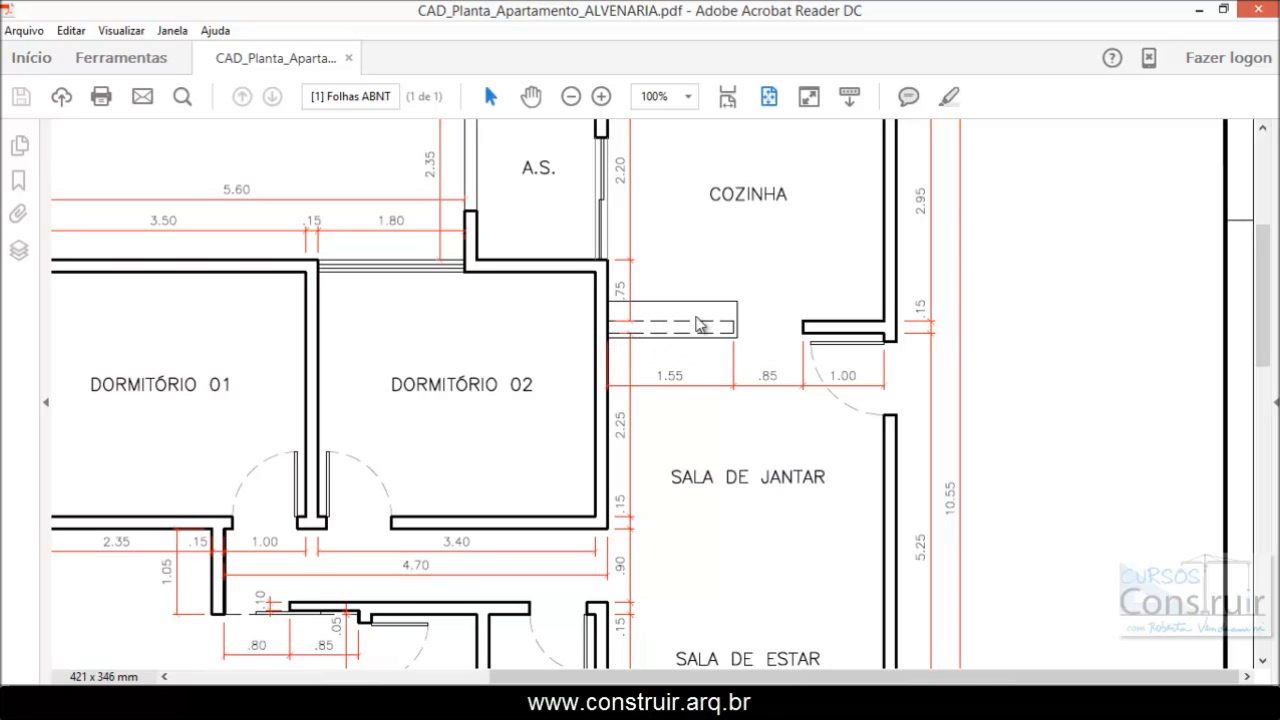
left_click(690, 97)
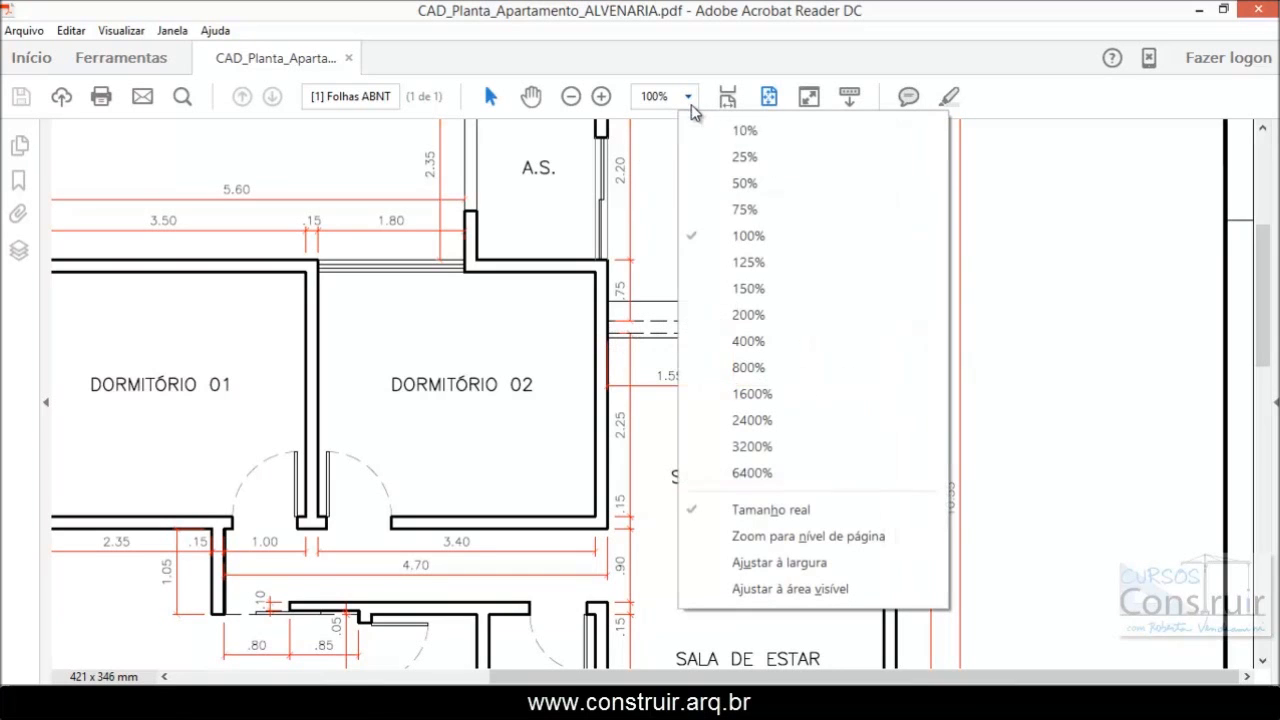
left_click(748, 289)
scroll(485, 388, "down", 5)
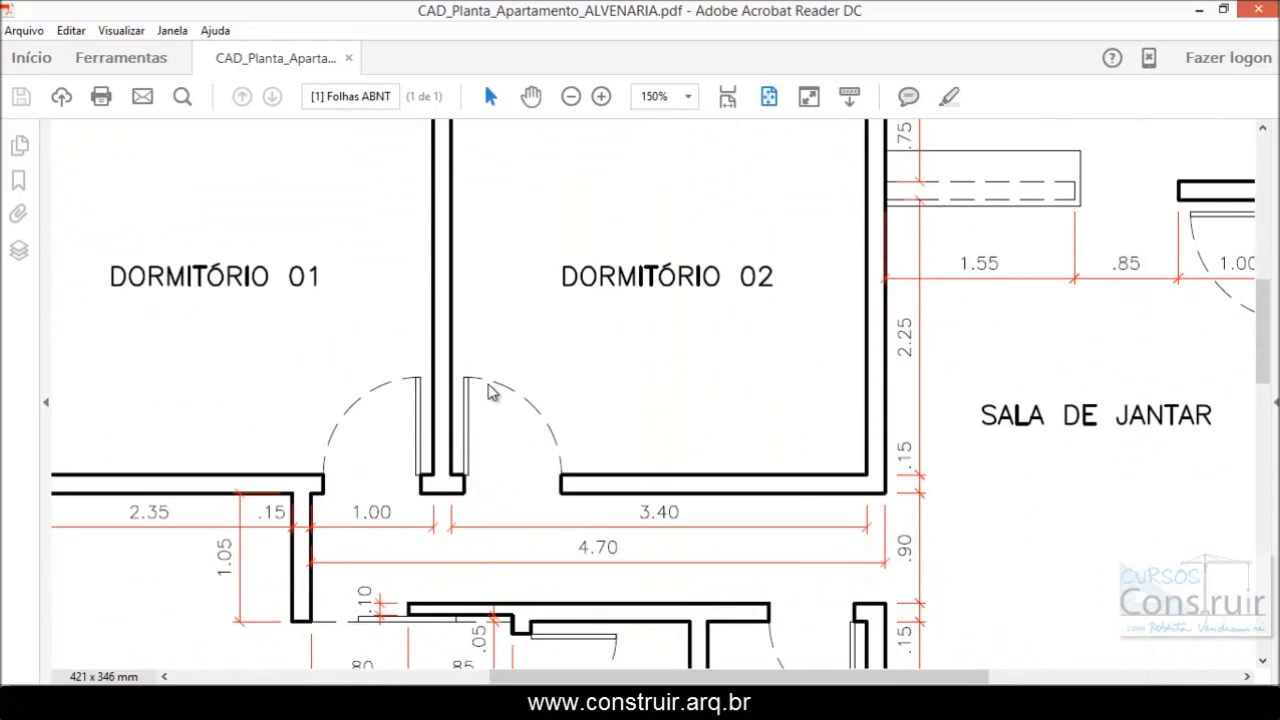
scroll(490, 390, "down", 2)
left_click_drag(523, 677, 686, 649)
scroll(623, 137, "up", 3)
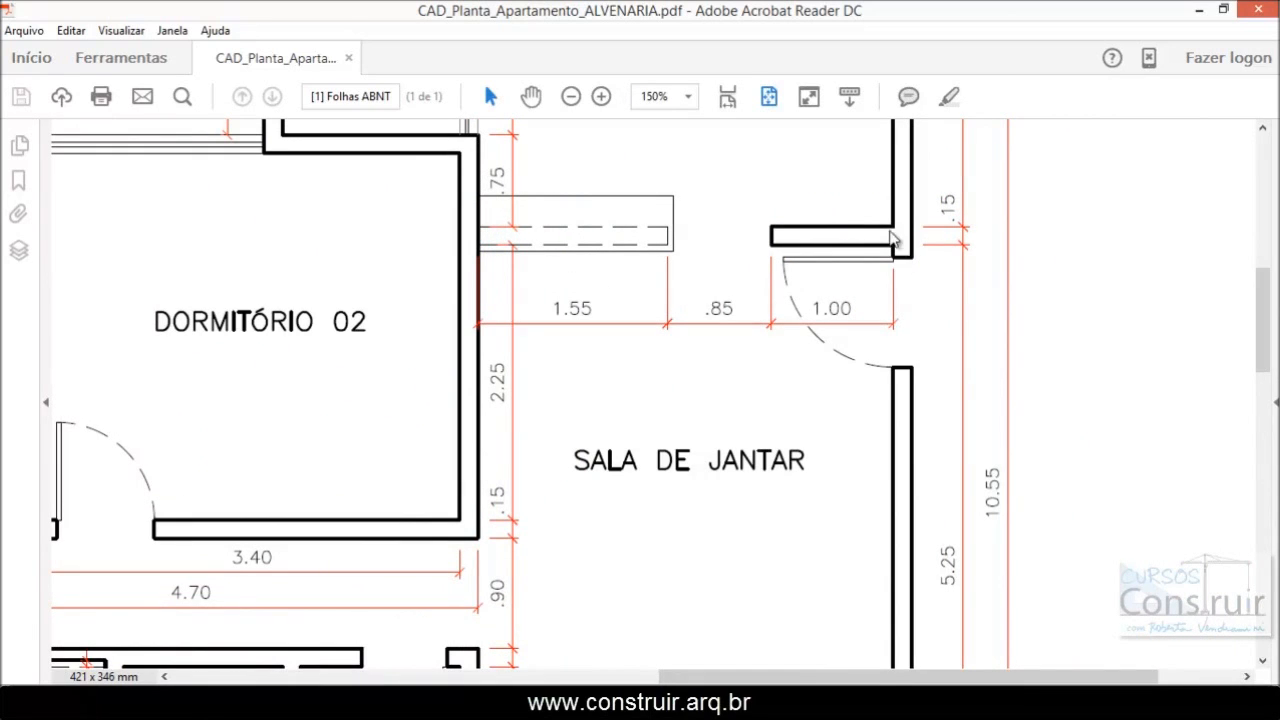
- Switch back to AutoCAD and view where the kitchen wall meets the right exterior wall
left_click(682, 703)
scroll(384, 428, "down", 11)
scroll(517, 457, "up", 4)
type("TR")
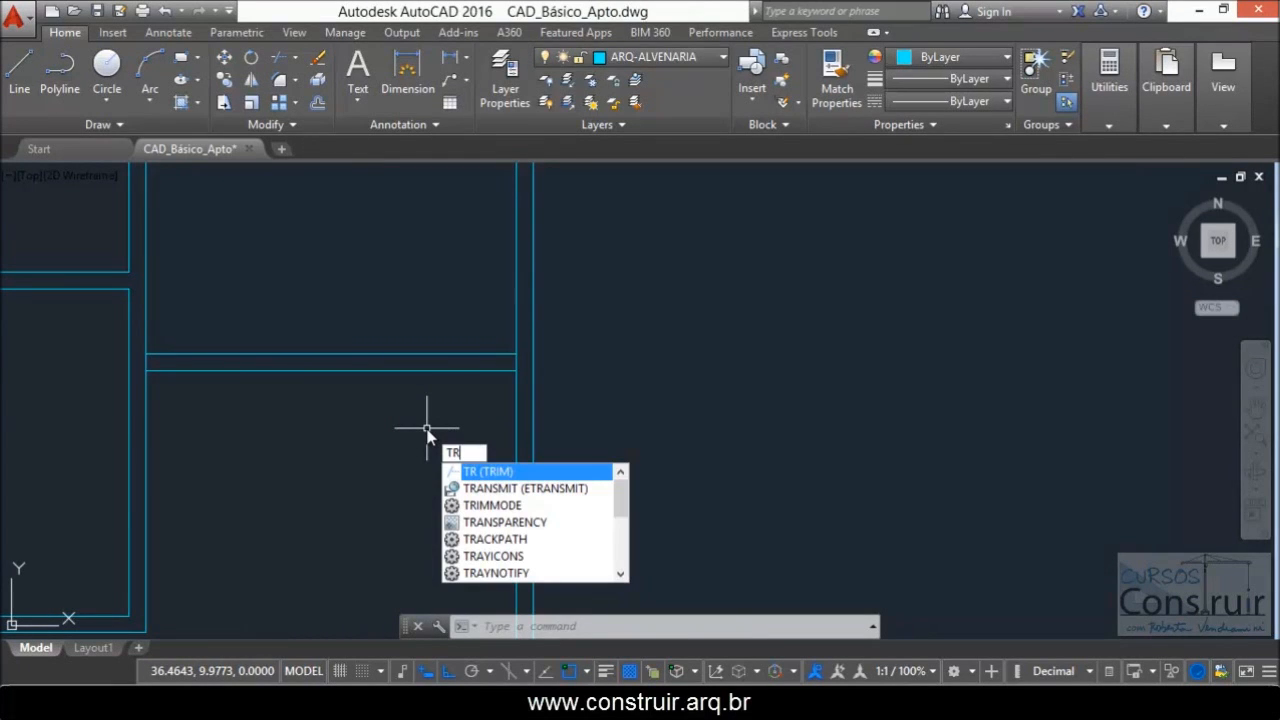
key("Return")
key("Return")
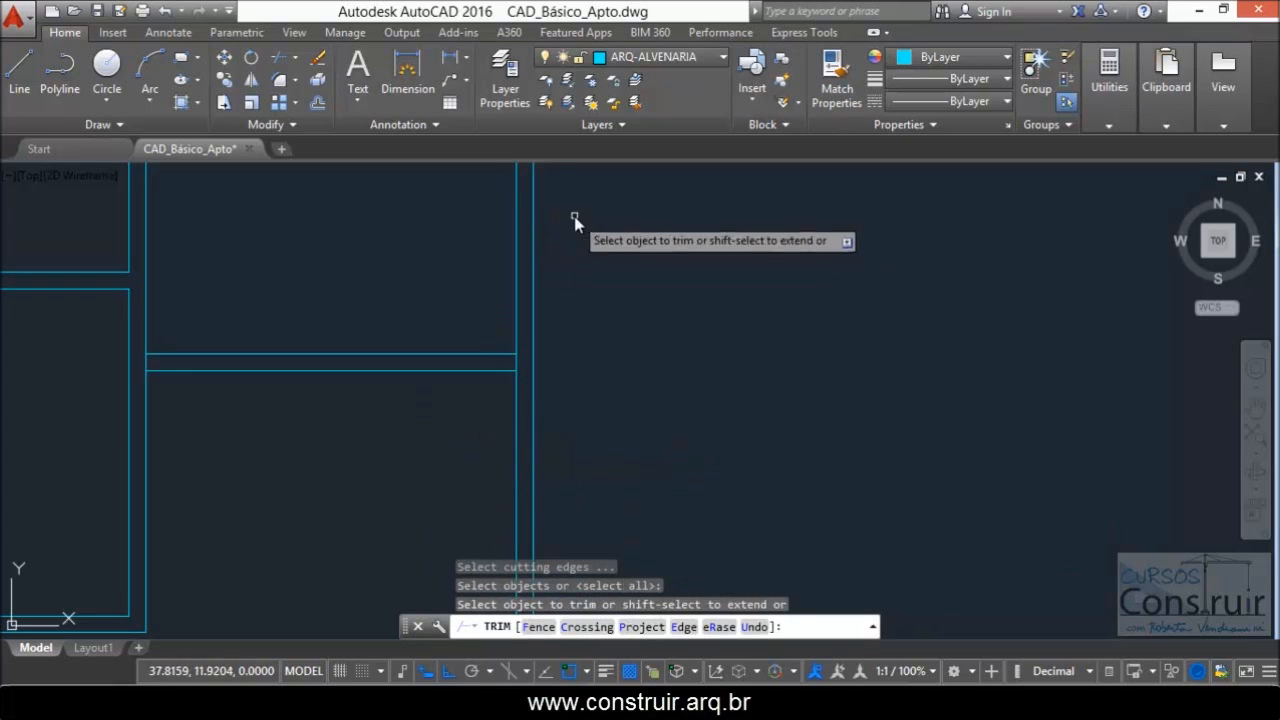
scroll(578, 300, "down", 6)
key("Escape")
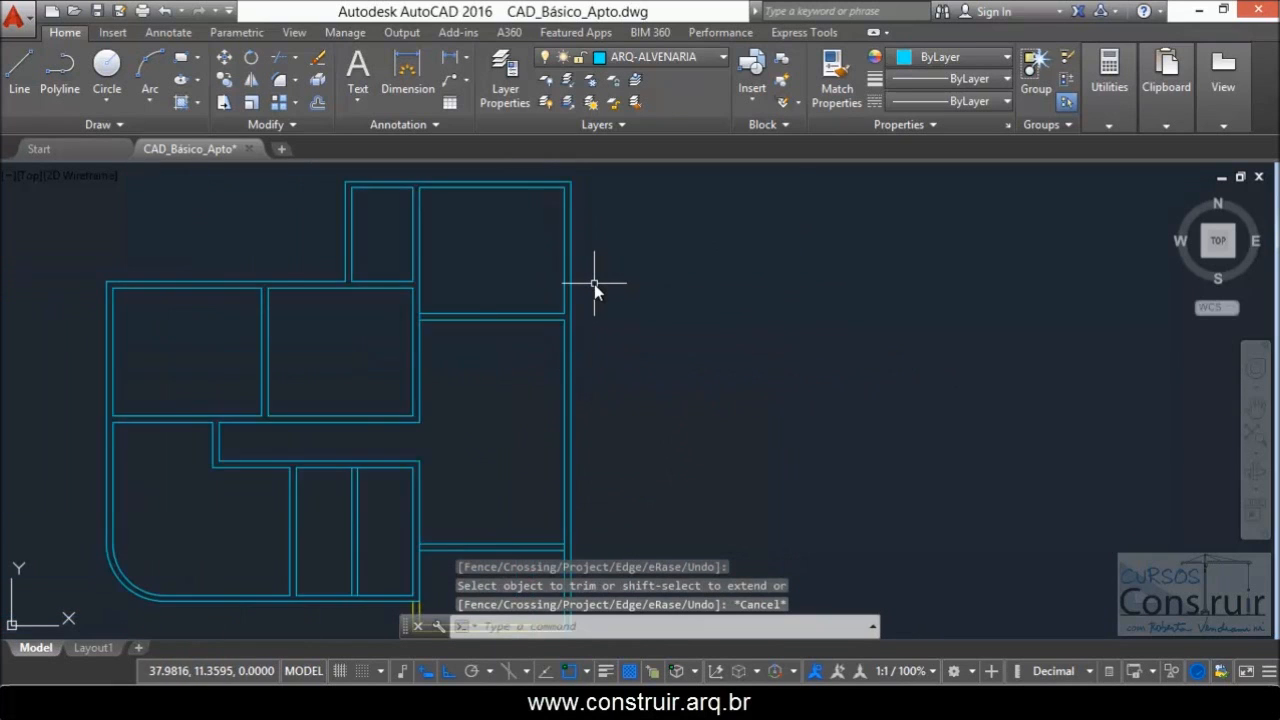
scroll(422, 295, "up", 1)
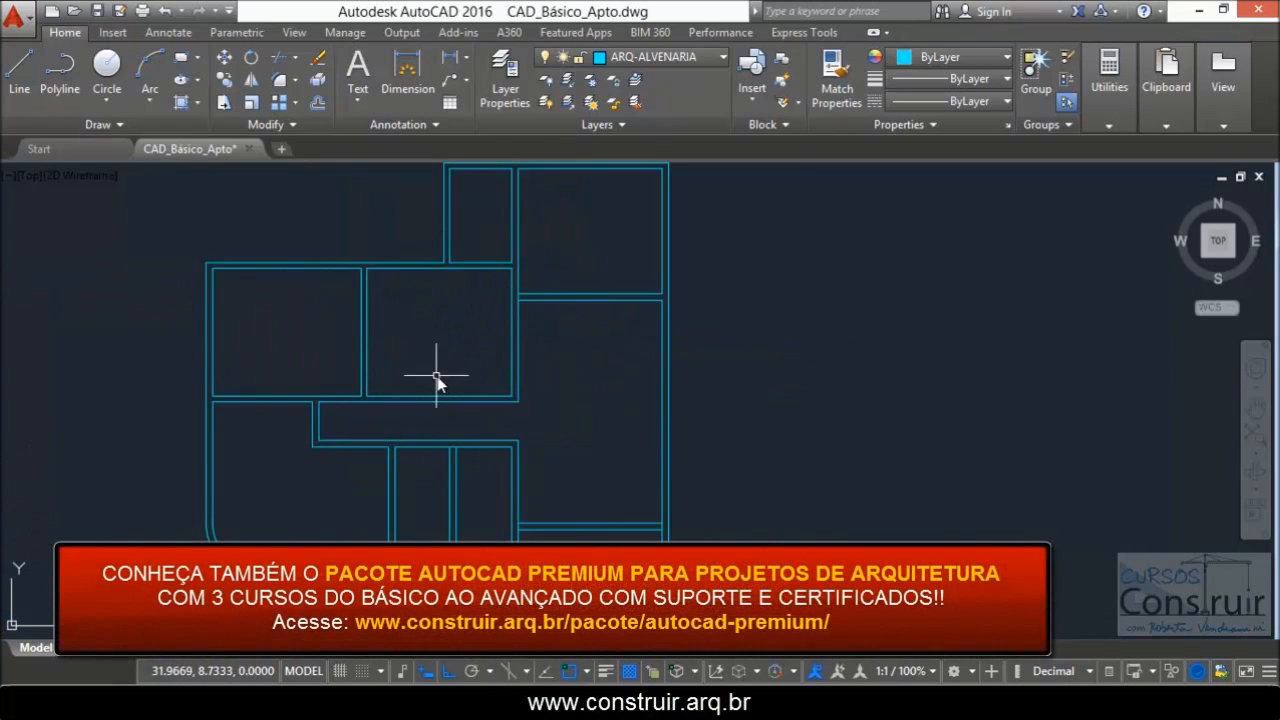
scroll(447, 363, "down", 1)
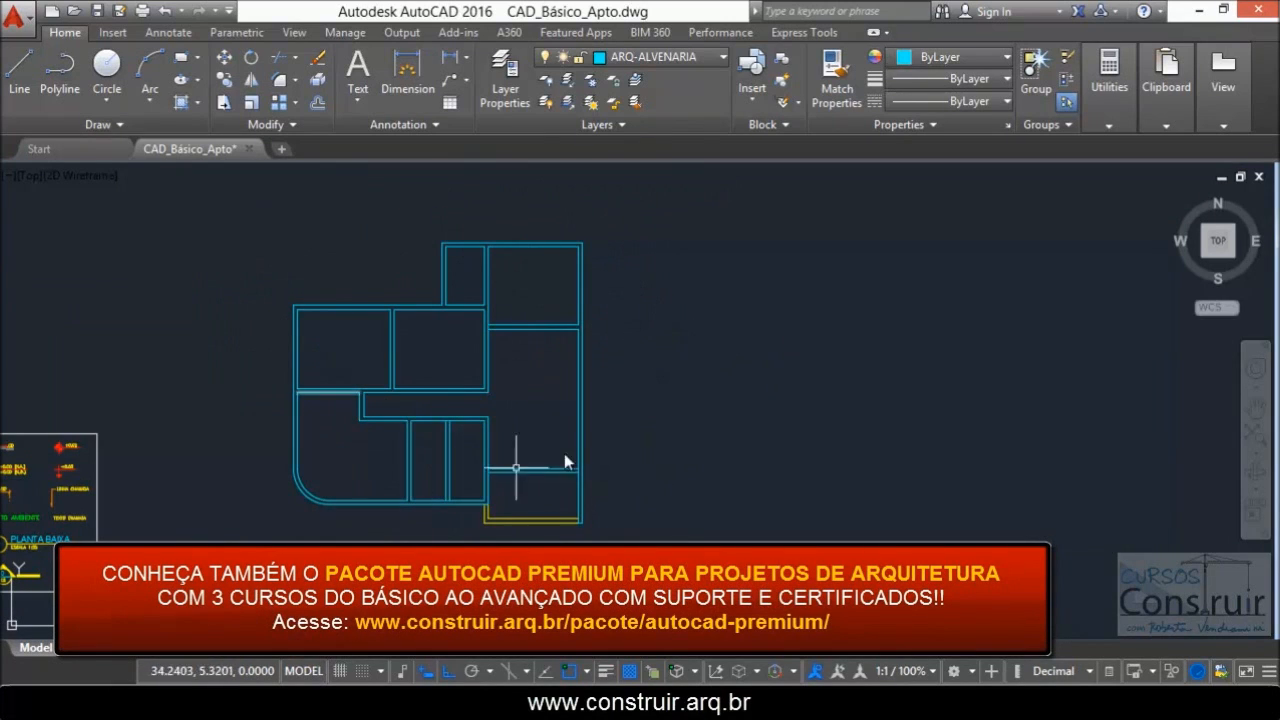
scroll(540, 490, "up", 4)
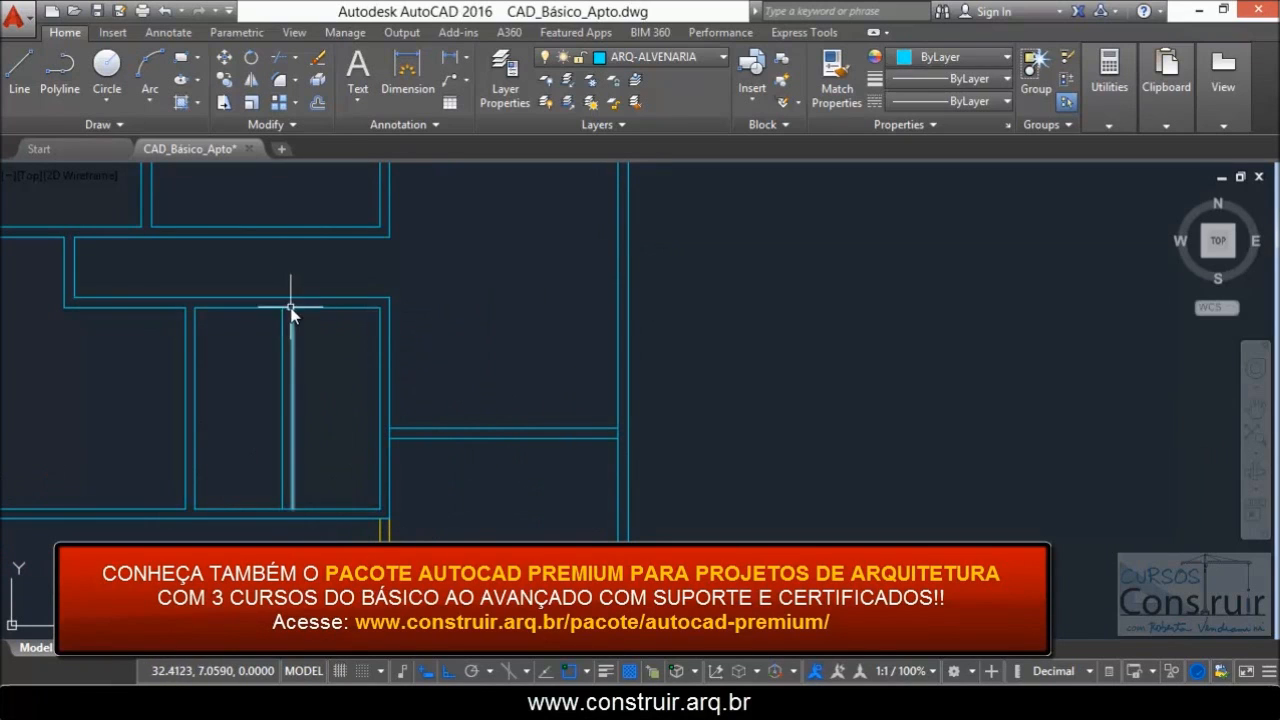
scroll(610, 470, "down", 4)
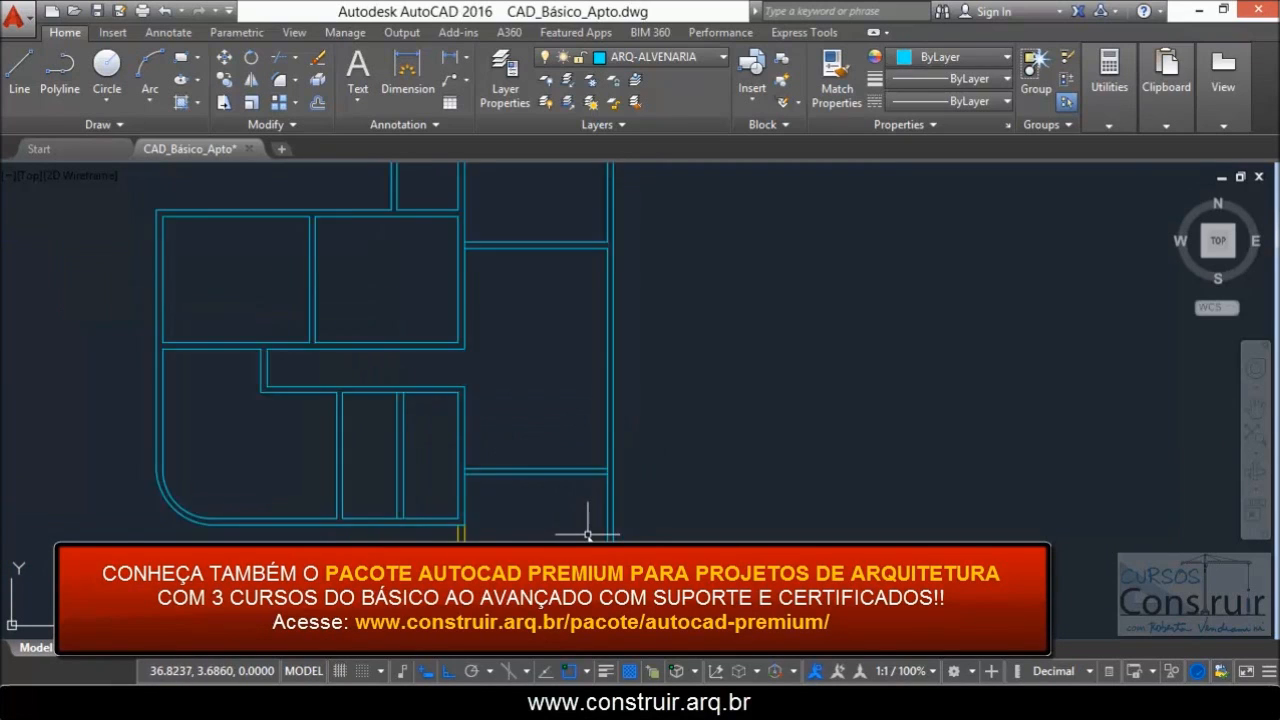
scroll(422, 400, "up", 2)
scroll(422, 400, "down", 2)
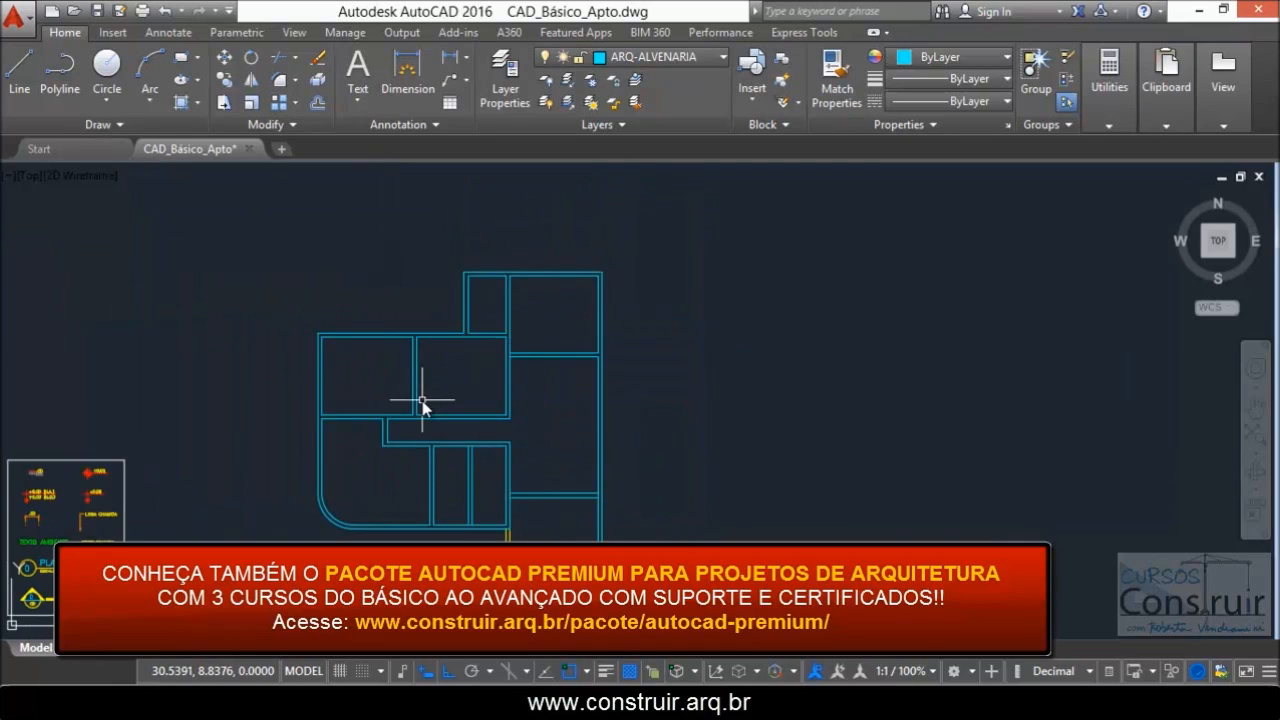